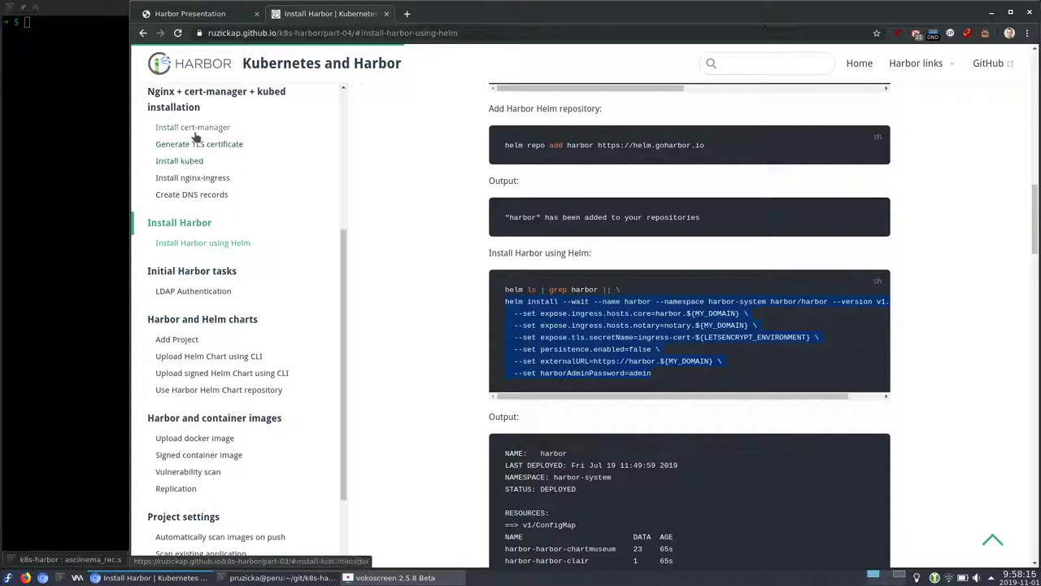
Browse the Install kubed, Install nginx-ingress and LDAP Authentication sections, ending on the Harbor and Helm charts page
{"action": "left_click", "coordinate": [187, 161]}
{"action": "left_click", "coordinate": [189, 179]}
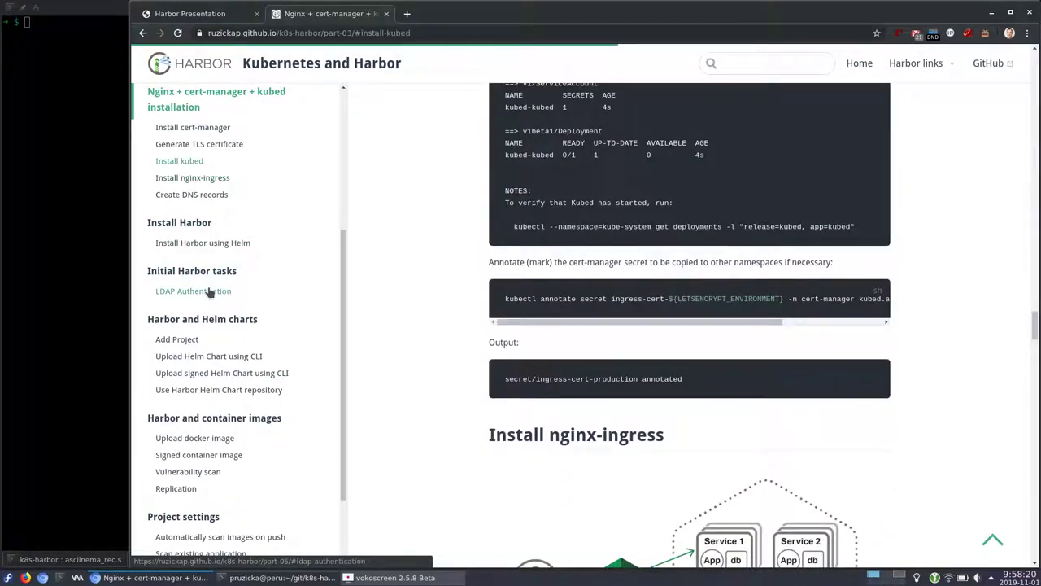
{"action": "left_click", "coordinate": [210, 292]}
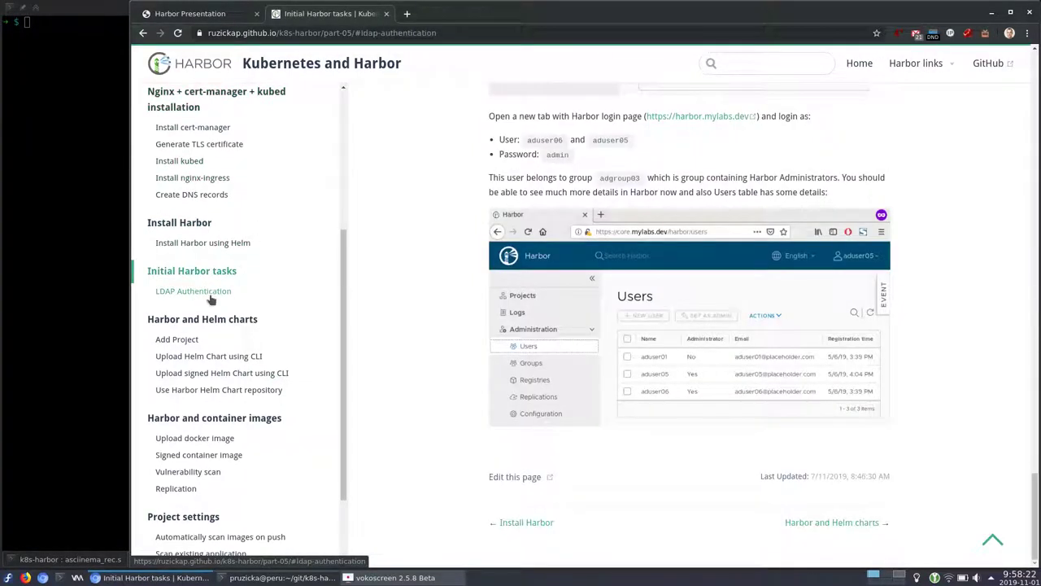
{"action": "scroll", "coordinate": [438, 283], "scroll_direction": "up", "scroll_amount": 5}
{"action": "scroll", "coordinate": [448, 295], "scroll_direction": "down", "scroll_amount": 3}
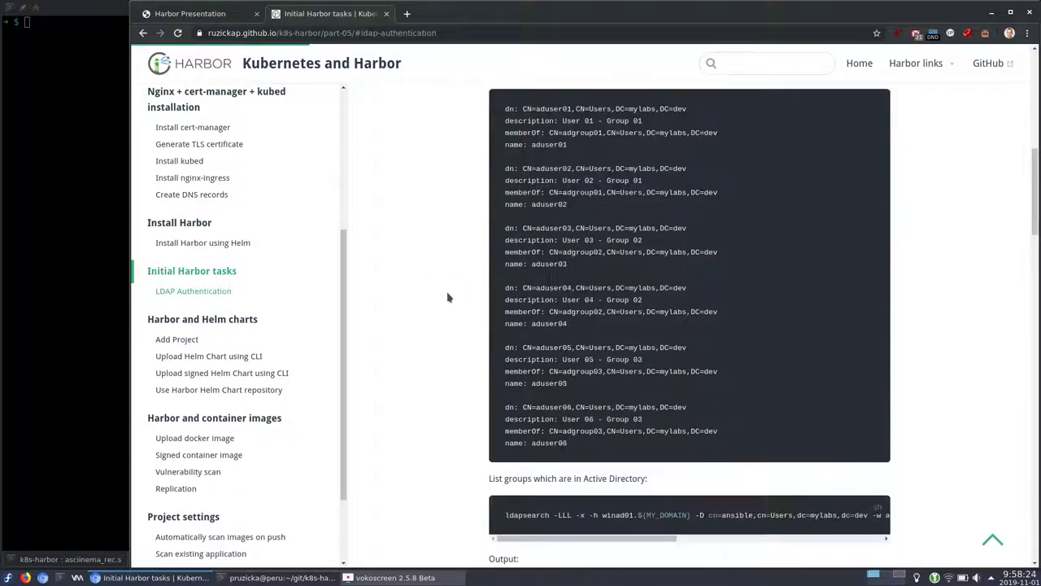
{"action": "scroll", "coordinate": [447, 297], "scroll_direction": "down", "scroll_amount": 4}
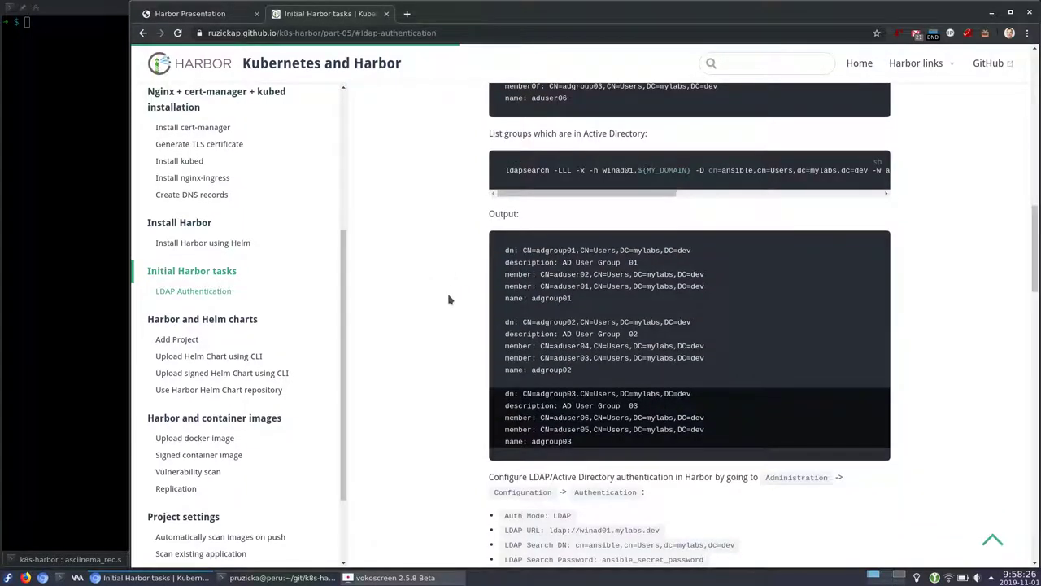
{"action": "left_click", "coordinate": [196, 321]}
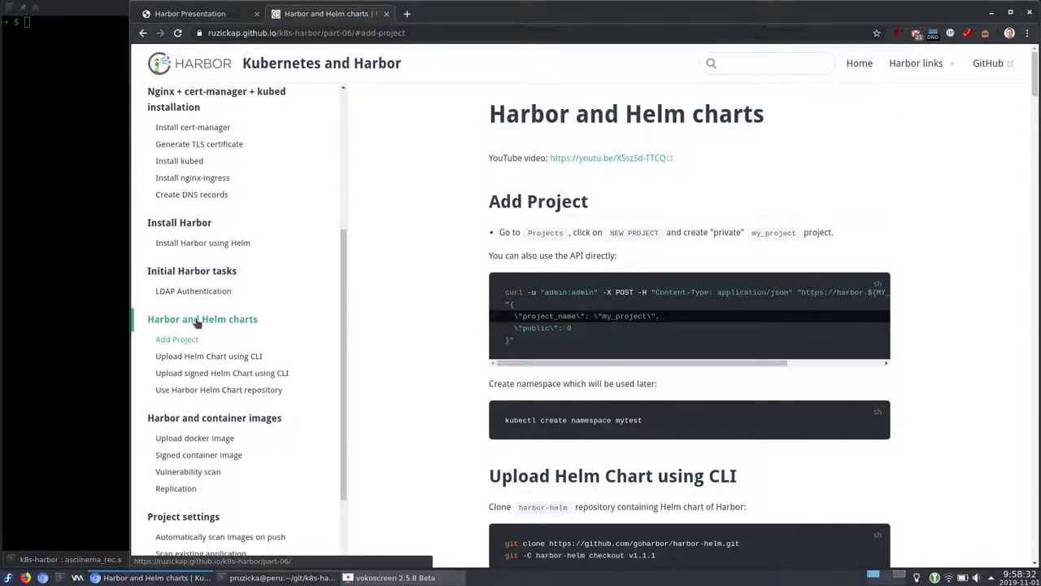
{"action": "left_click", "coordinate": [407, 14]}
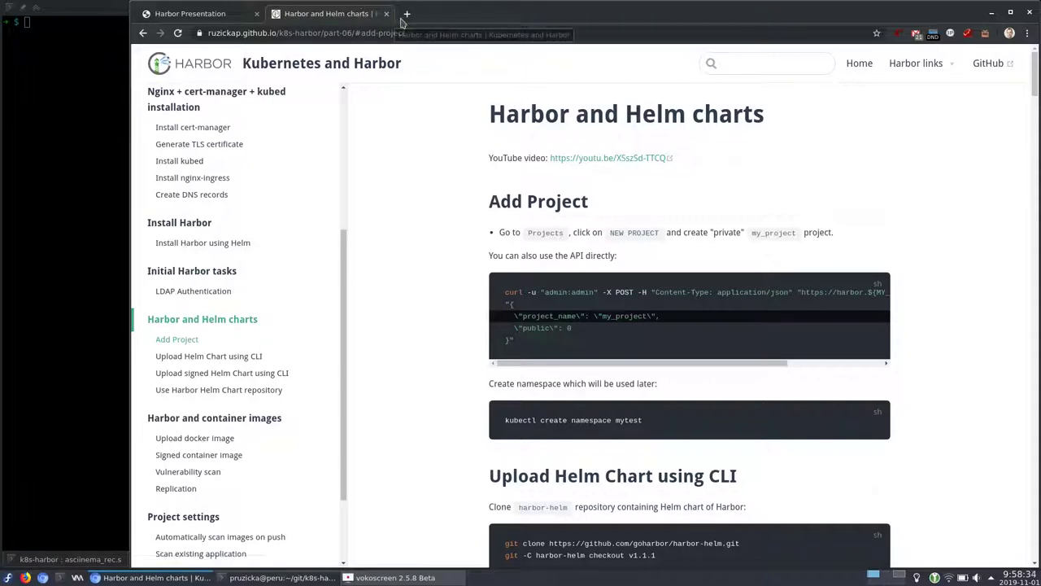
Go to harbor.mylabs.dev and log in as admin with the account password
{"action": "type", "text": "h"}
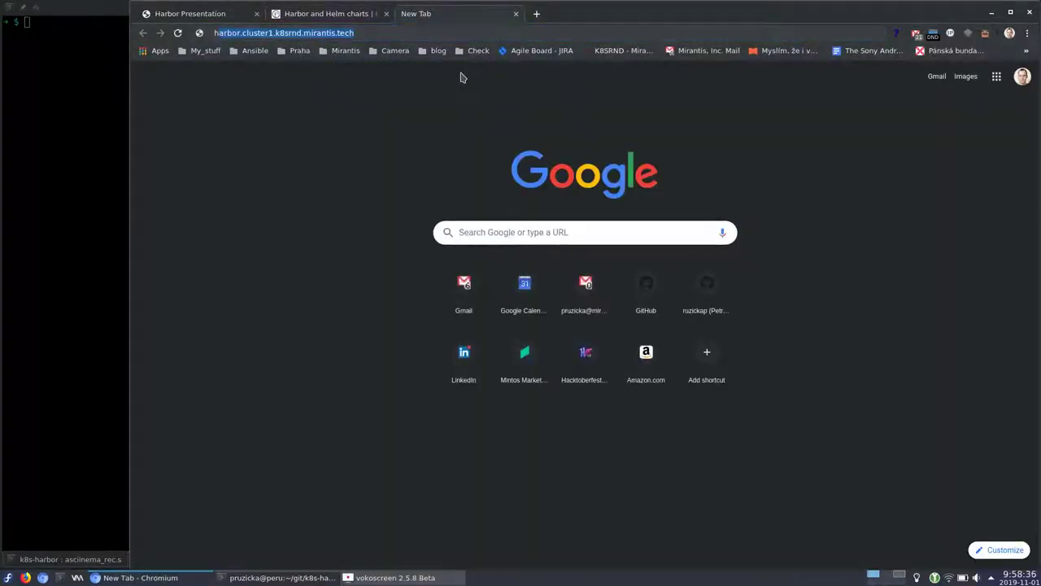
{"action": "type", "text": "arbor.my"}
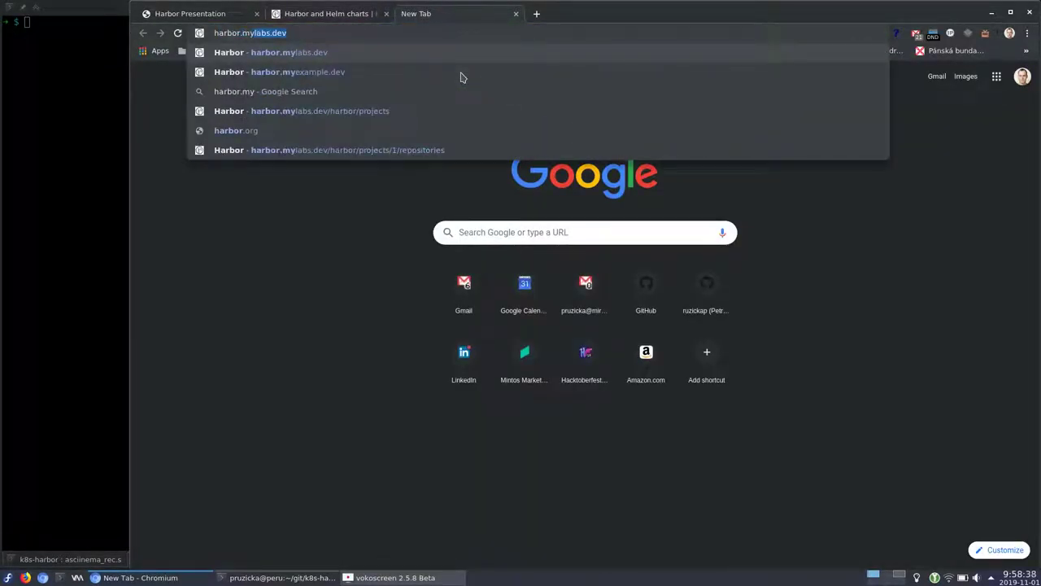
{"action": "key", "text": "Return"}
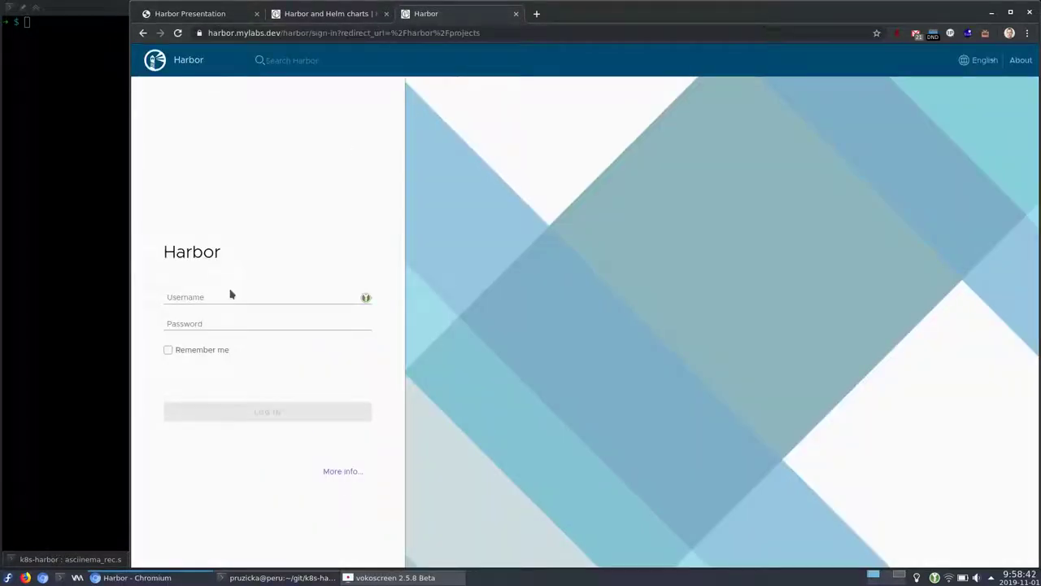
{"action": "left_click", "coordinate": [224, 295]}
{"action": "type", "text": "admin"}
{"action": "key", "text": "Tab"}
{"action": "type", "text": "Harbo"}
{"action": "key", "text": "Return"}
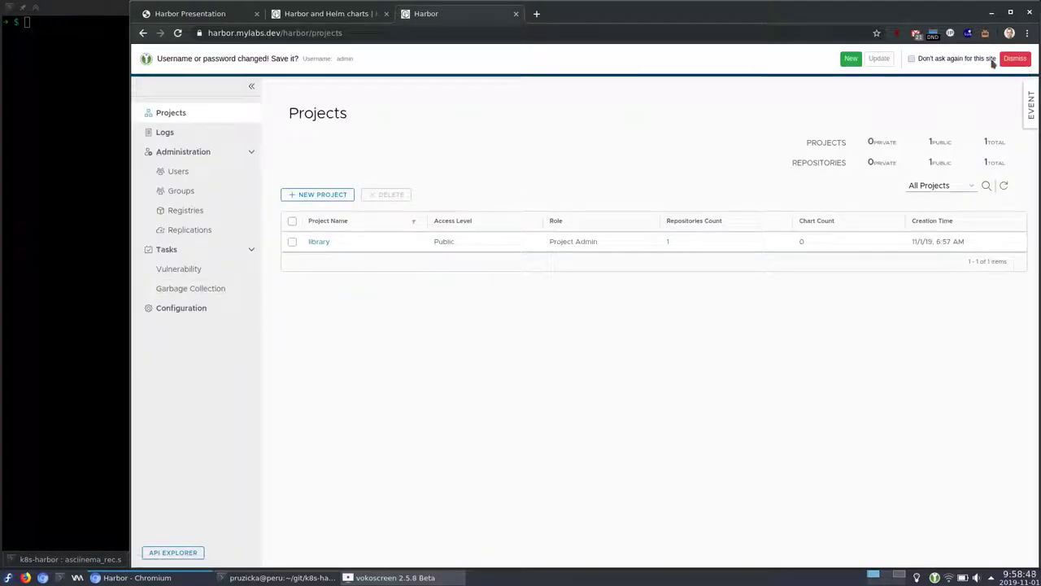
Dismiss the save-password bar and open Configuration, marking the LDAP server host name
{"action": "left_click", "coordinate": [911, 59]}
{"action": "left_click", "coordinate": [1014, 59]}
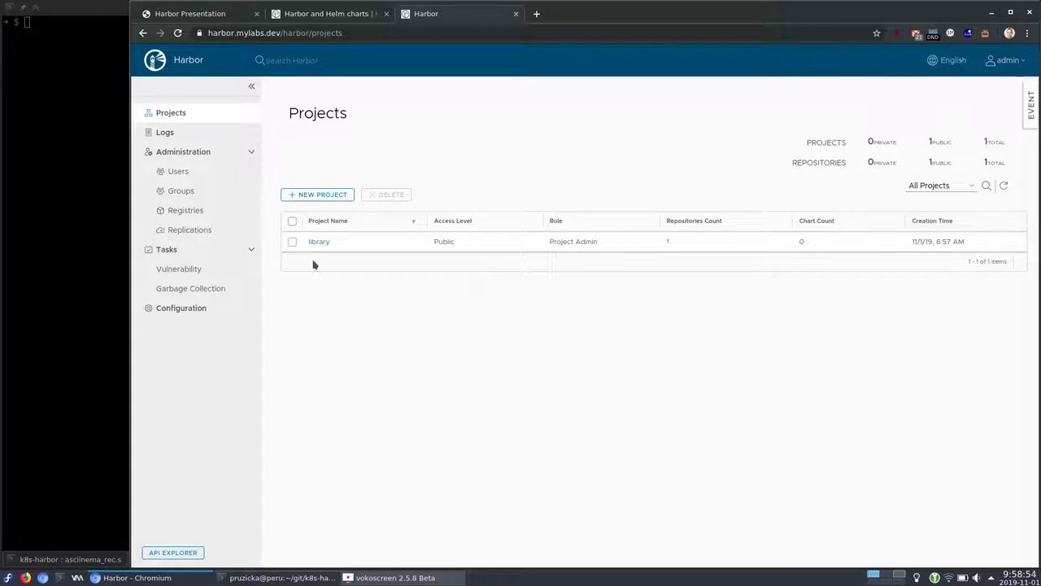
{"action": "left_click", "coordinate": [186, 313]}
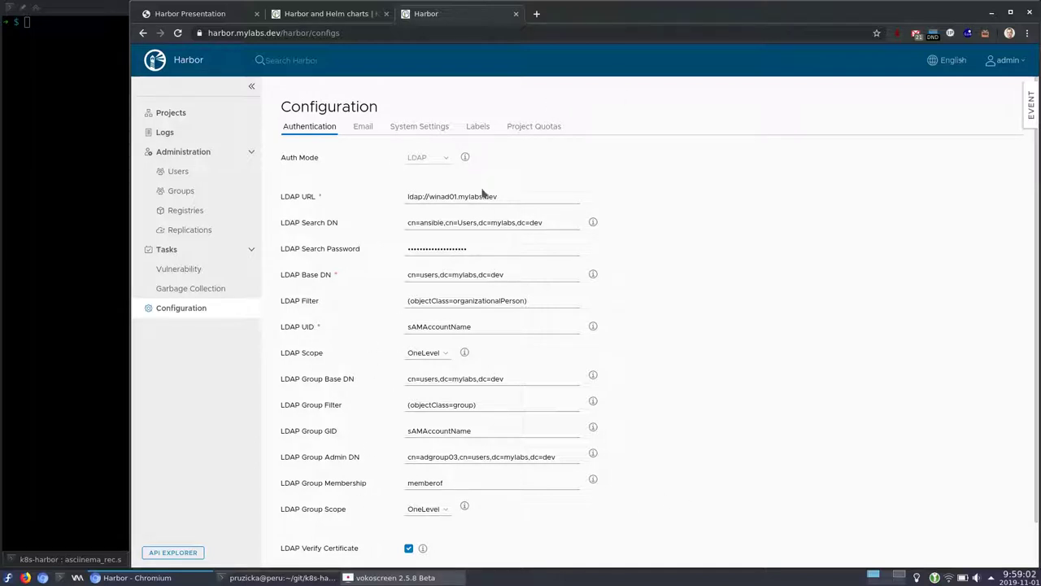
{"action": "left_click_drag", "start_coordinate": [500, 196], "coordinate": [429, 196]}
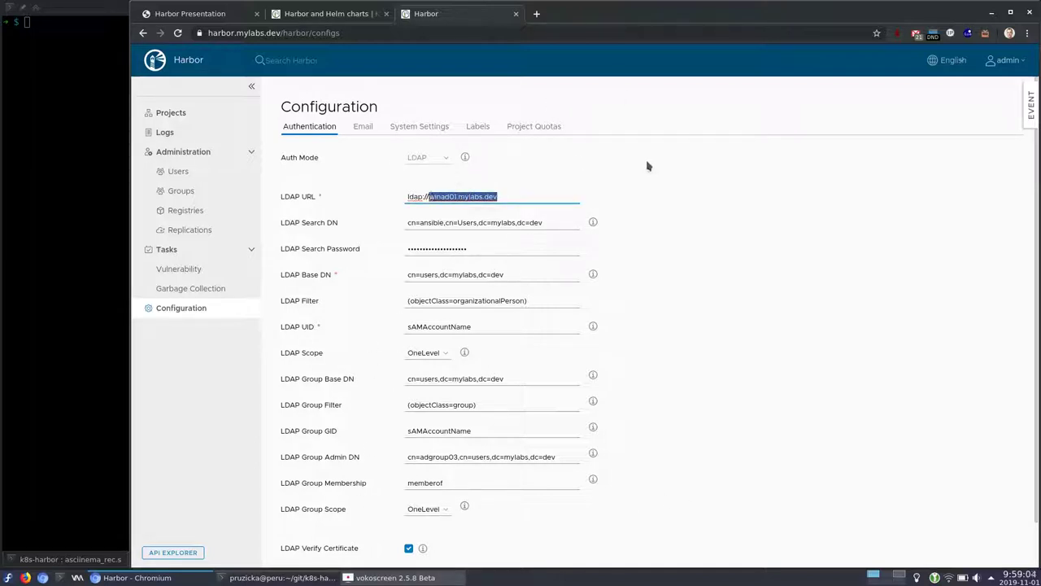
Review the Email, System Settings and Project Quotas tabs, ending on System Settings
{"action": "left_click", "coordinate": [364, 128]}
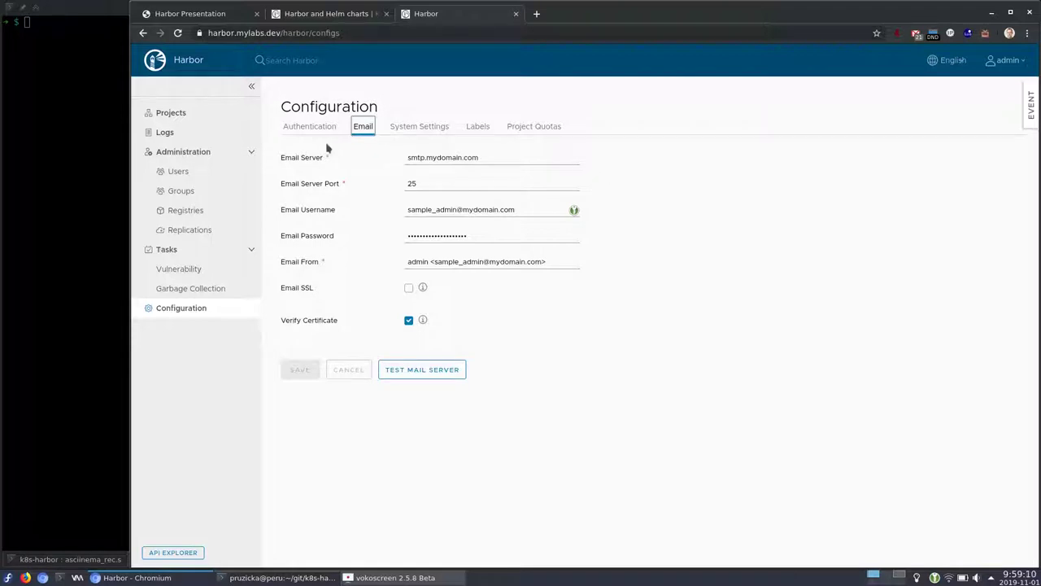
{"action": "left_click", "coordinate": [412, 130]}
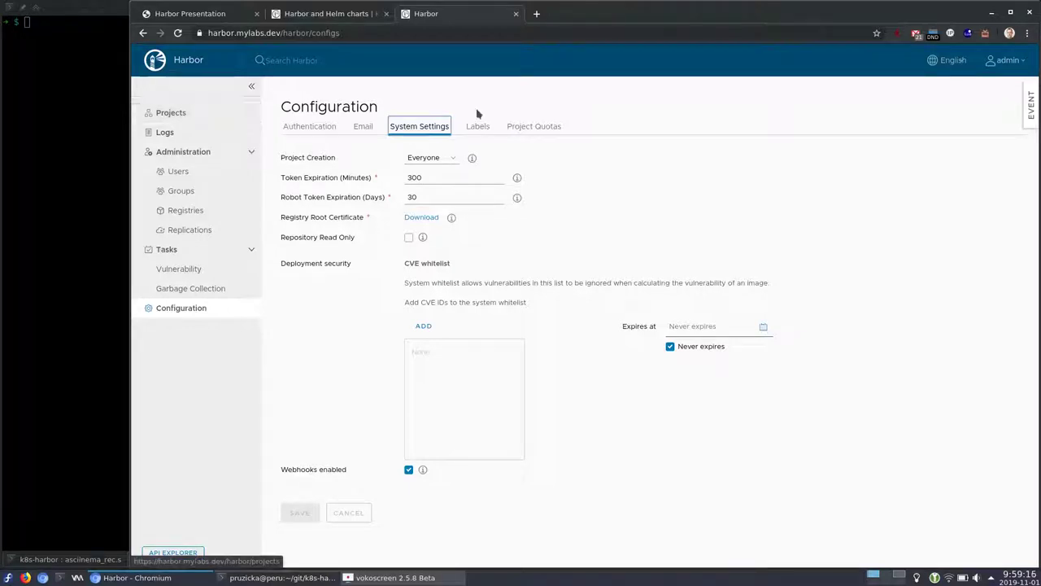
{"action": "left_click", "coordinate": [535, 130]}
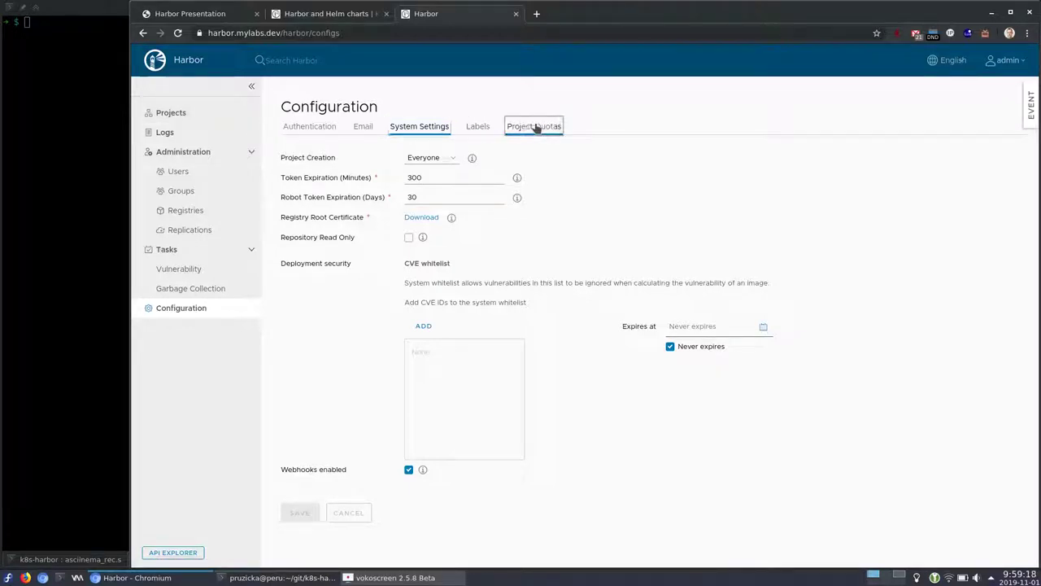
{"action": "left_click", "coordinate": [434, 130]}
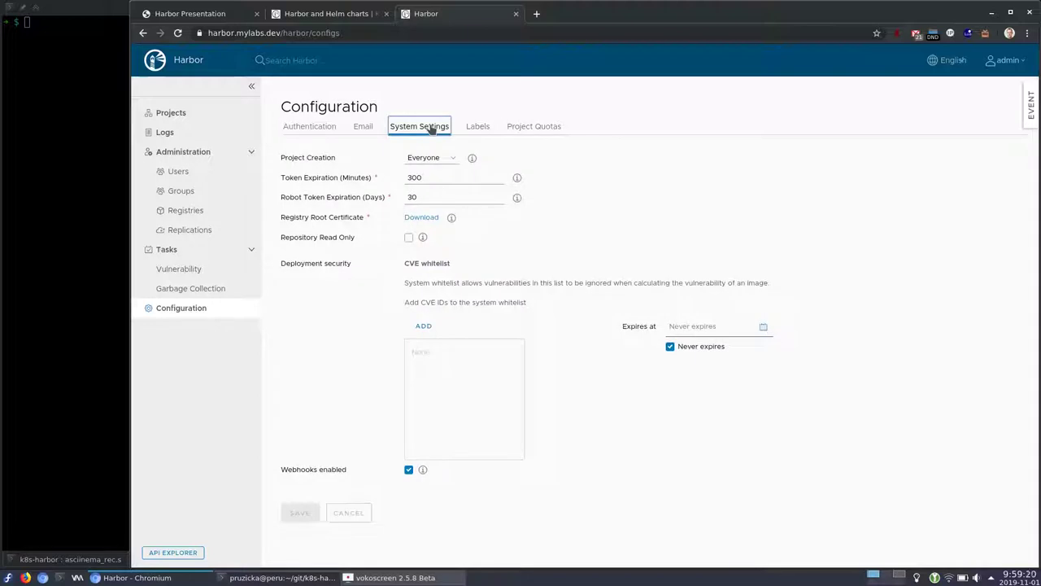
Go to Projects, then view the Logs listing two library/kuard-amd64:blue pushes
{"action": "left_click", "coordinate": [198, 116]}
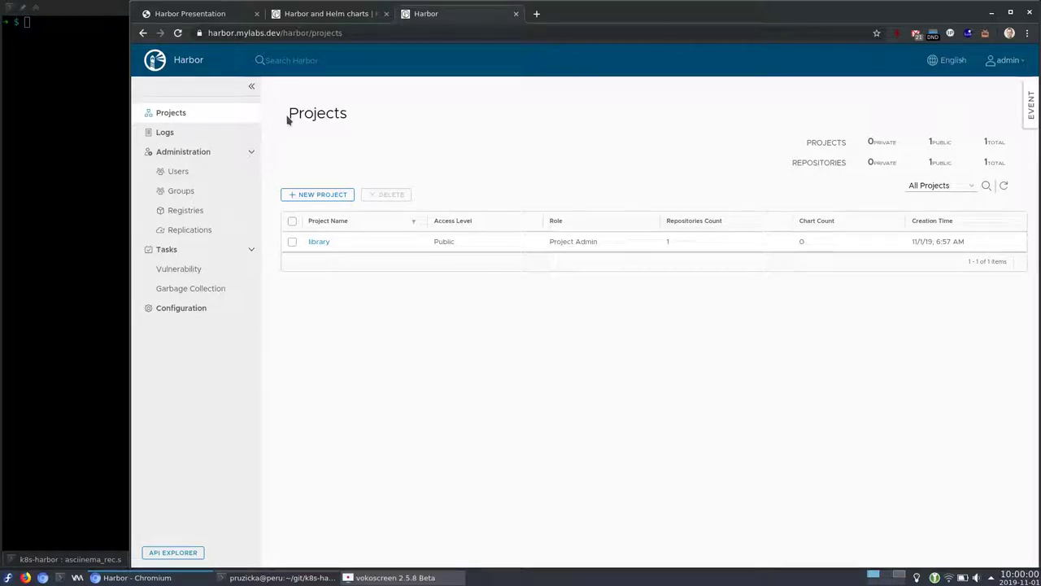
{"action": "left_click", "coordinate": [216, 135]}
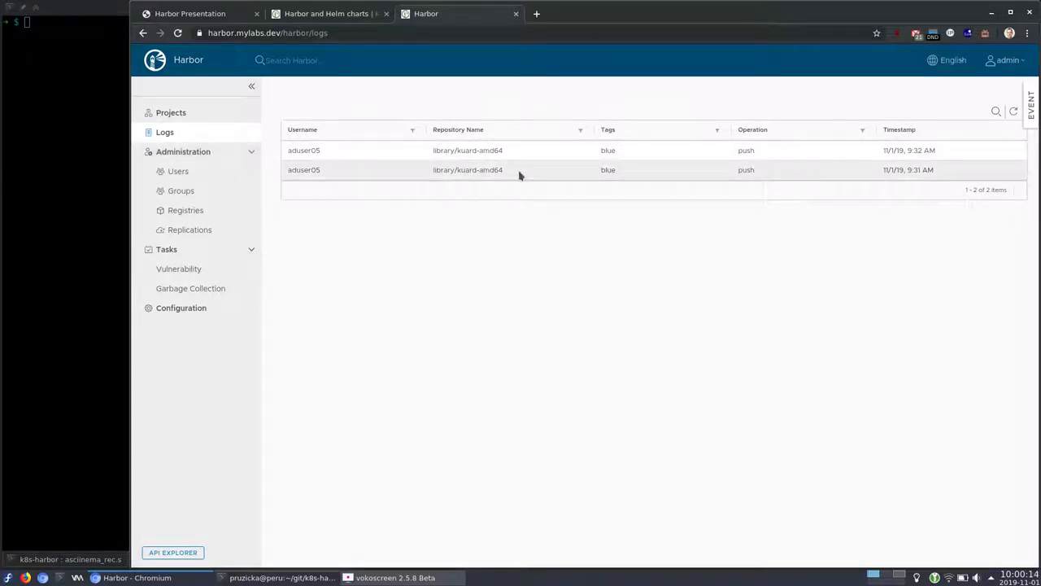
Open Users, select the only user and inspect its available actions
{"action": "left_click", "coordinate": [176, 181]}
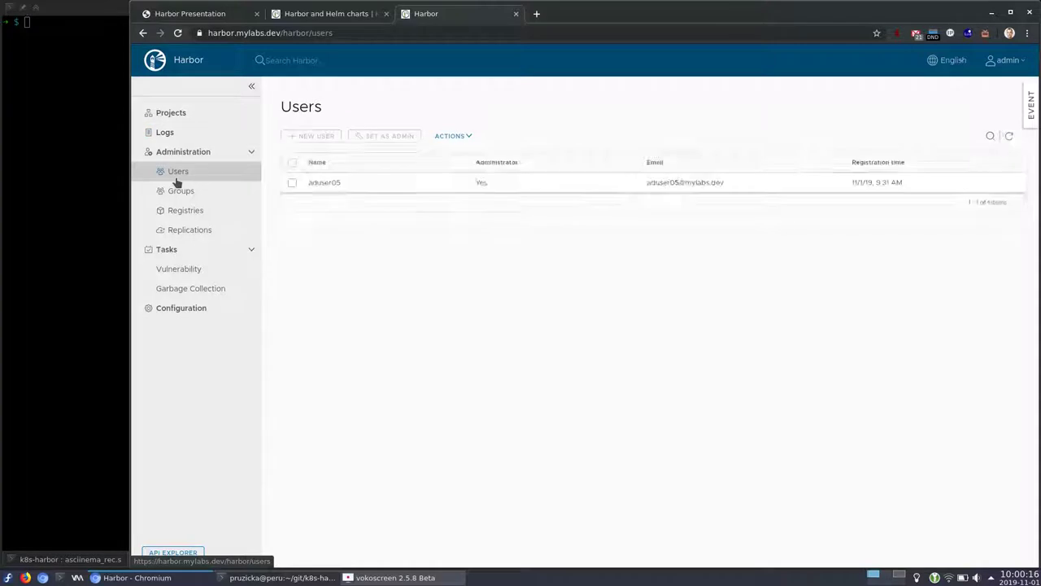
{"action": "left_click", "coordinate": [293, 183]}
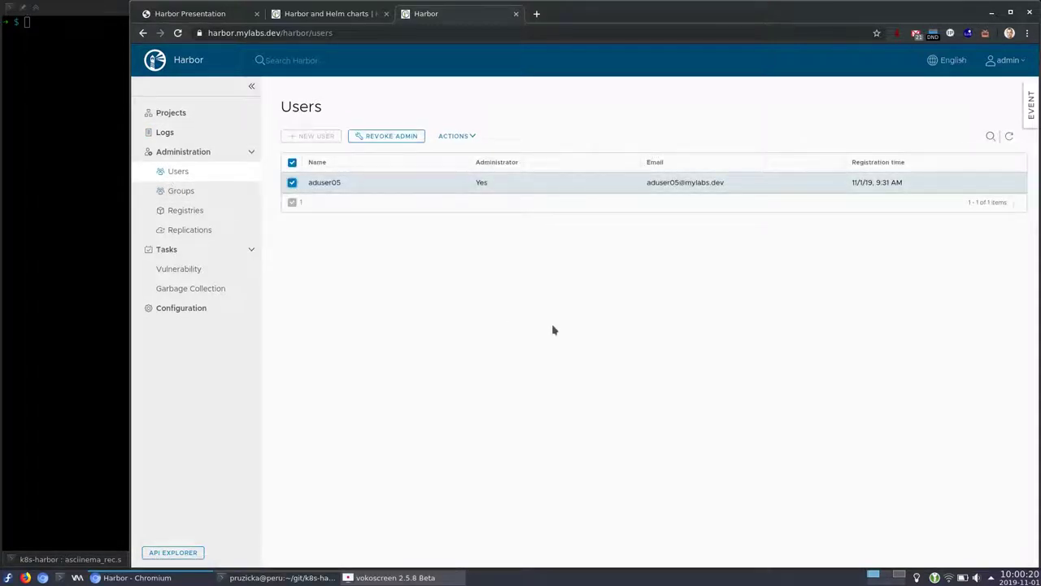
{"action": "double_click", "coordinate": [319, 183]}
{"action": "left_click", "coordinate": [453, 136]}
{"action": "left_click", "coordinate": [501, 109]}
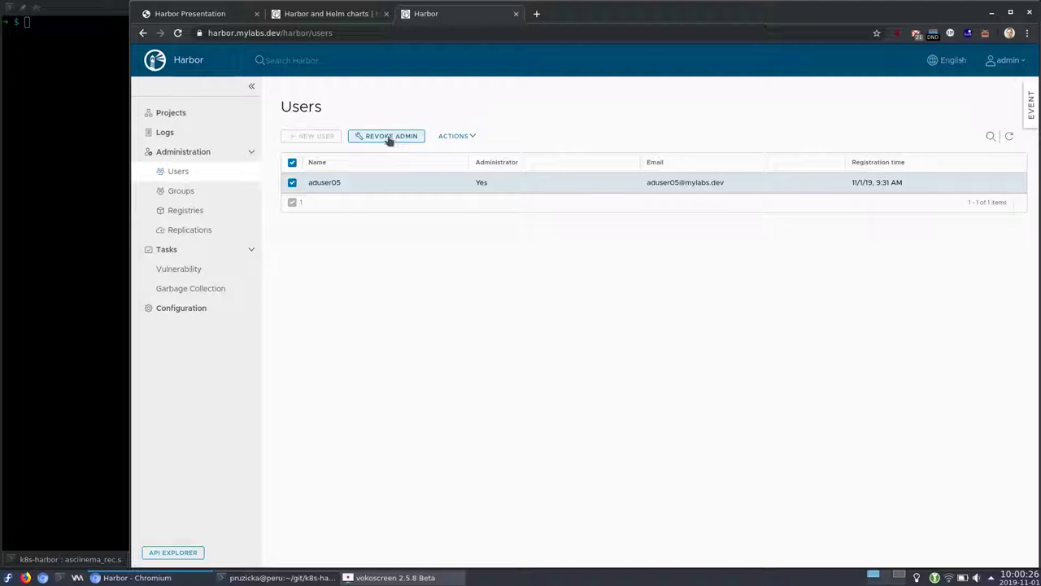
Look through Groups, Registries and Replications, then return to the Projects list
{"action": "left_click", "coordinate": [180, 190]}
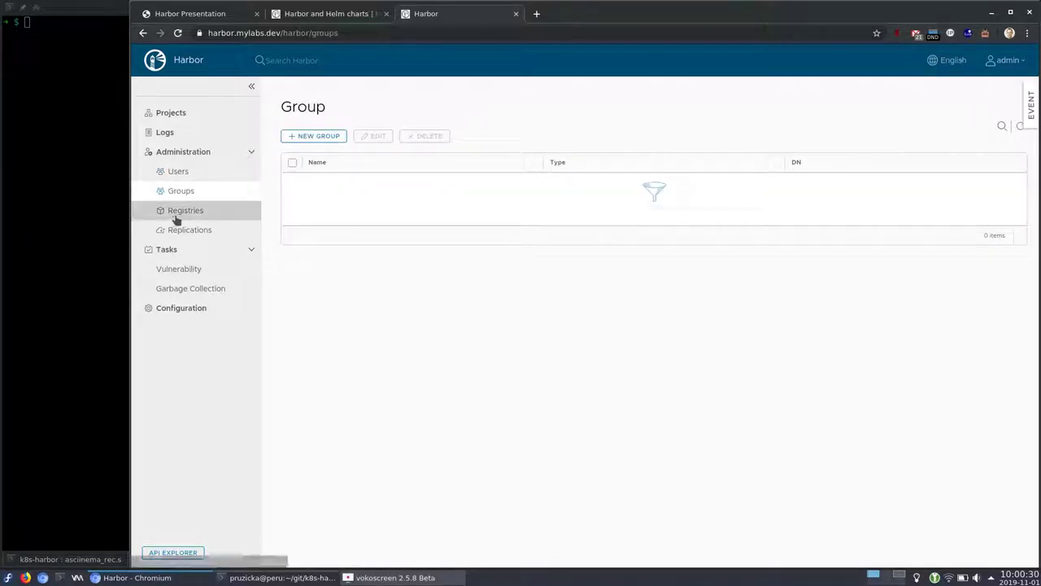
{"action": "left_click", "coordinate": [191, 213]}
{"action": "left_click", "coordinate": [189, 233]}
{"action": "left_click", "coordinate": [186, 209]}
{"action": "left_click", "coordinate": [189, 231]}
{"action": "left_click", "coordinate": [185, 212]}
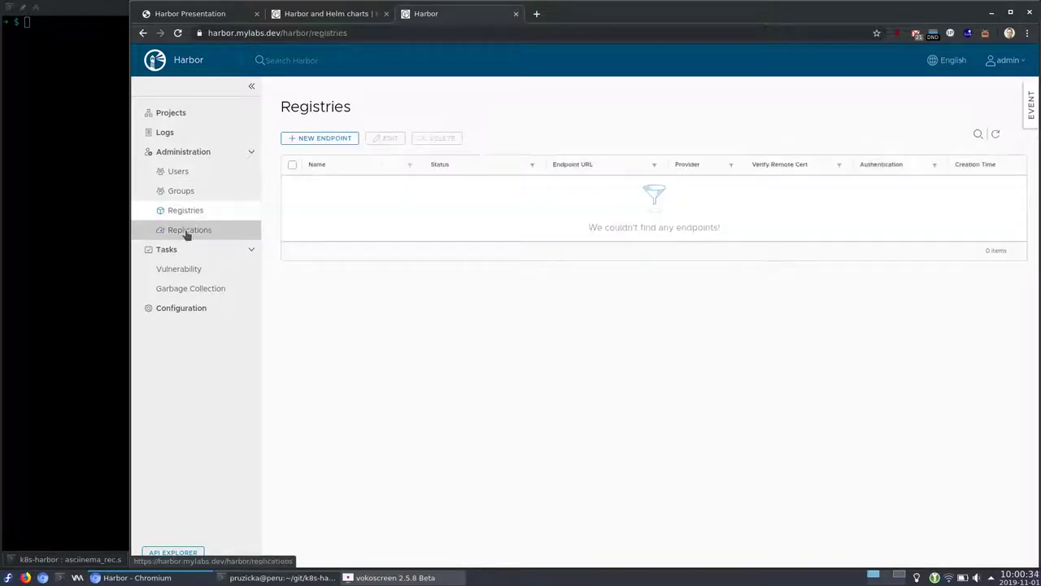
{"action": "left_click", "coordinate": [187, 231]}
{"action": "left_click", "coordinate": [186, 213]}
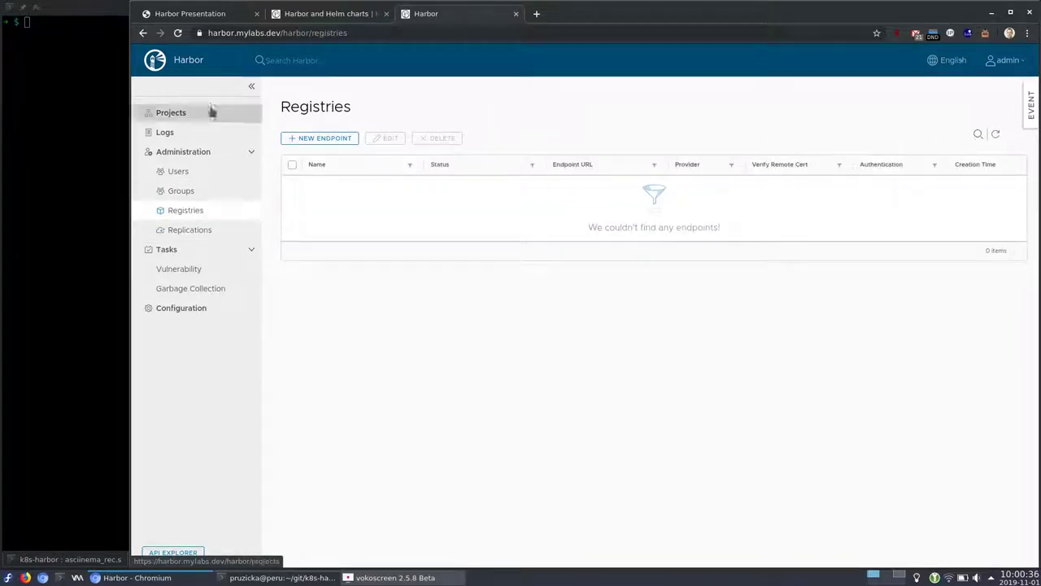
{"action": "left_click", "coordinate": [185, 122]}
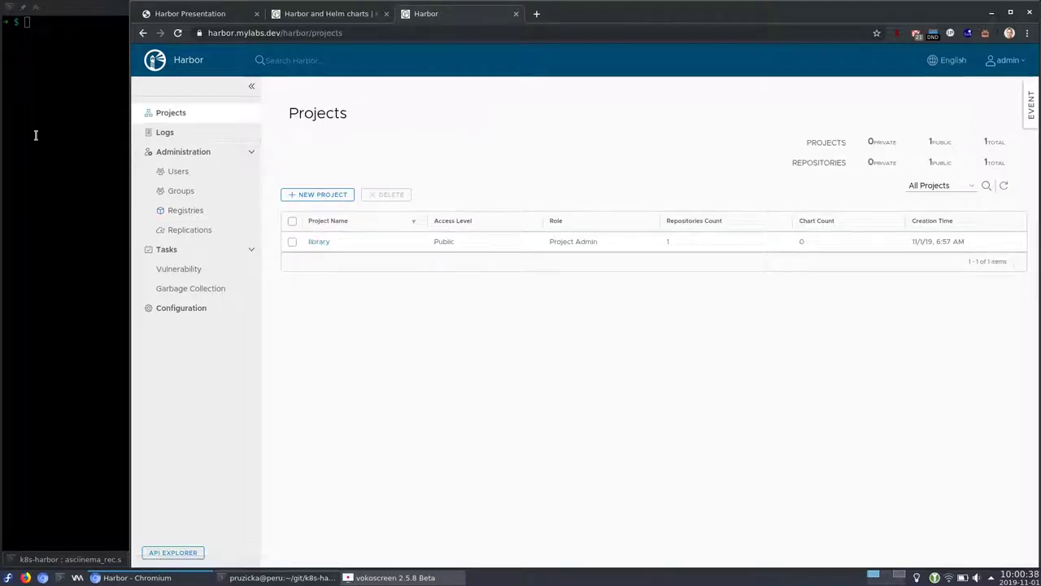
Enter a curl POST to Harbor's /api/projects creating private project my_project (public: 0)
{"action": "left_click", "coordinate": [35, 133]}
{"action": "type", "text": "curl -u \"admin:admin\" -X POST -H \"Content-Type: application/json\" \"https://harbor.${MY_DOMAIN}/api/projects\" -d \\"}
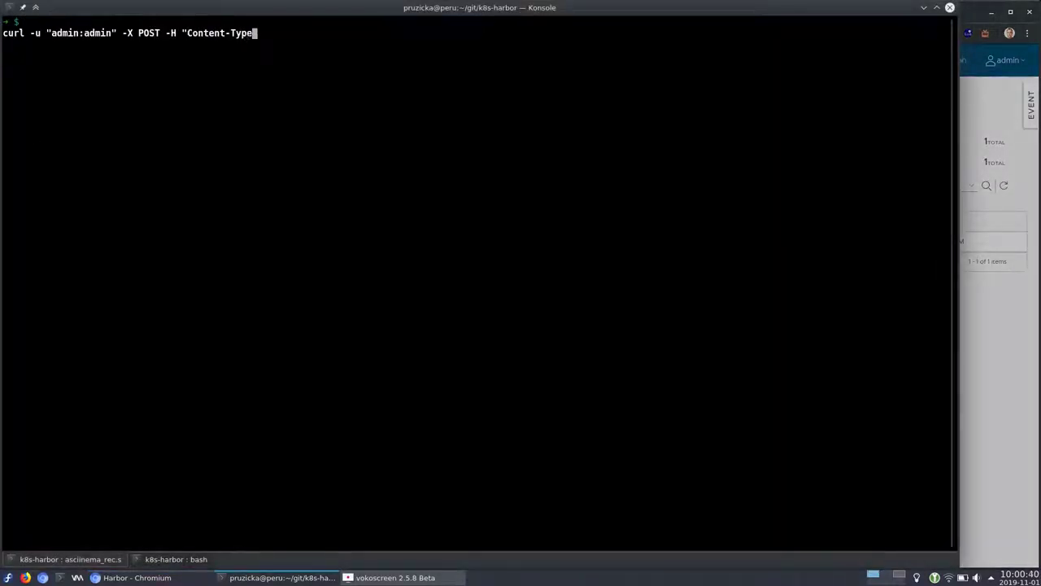
{"action": "key", "text": "Return"}
{"action": "type", "text": "\"{"}
{"action": "key", "text": "Return"}
{"action": "type", "text": "\\\"project_name\\\": \\\"my_project\\\","}
{"action": "key", "text": "Return"}
{"action": "type", "text": "\\\"public\\\": 0"}
{"action": "key", "text": "Return"}
{"action": "type", "text": "}\""}
{"action": "key", "text": "Return"}
{"action": "key", "text": "alt+Tab"}
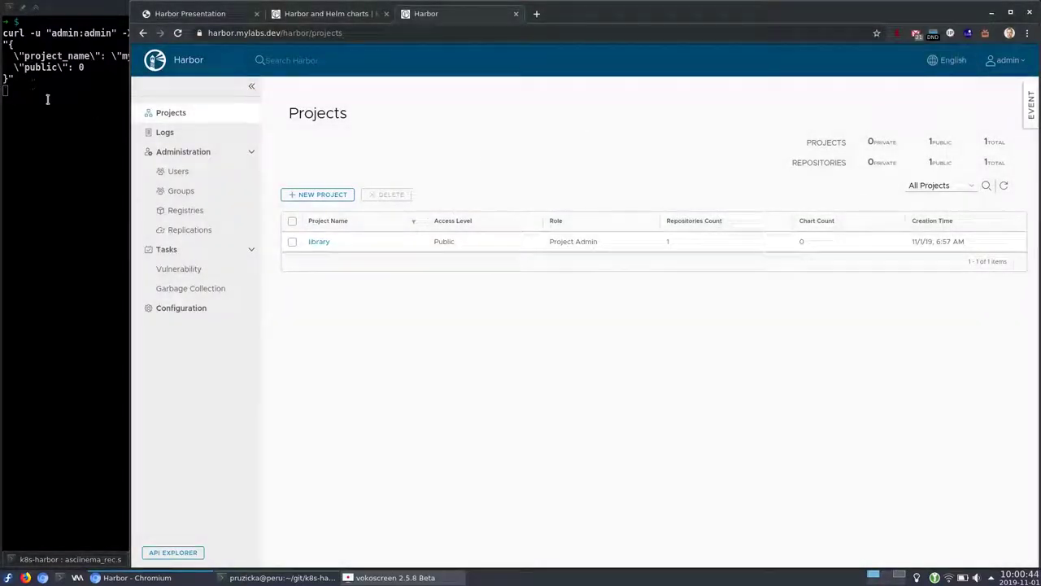
Glance at Harbor's new-project form, then refresh the Projects list to show my_project
{"action": "left_click", "coordinate": [48, 99]}
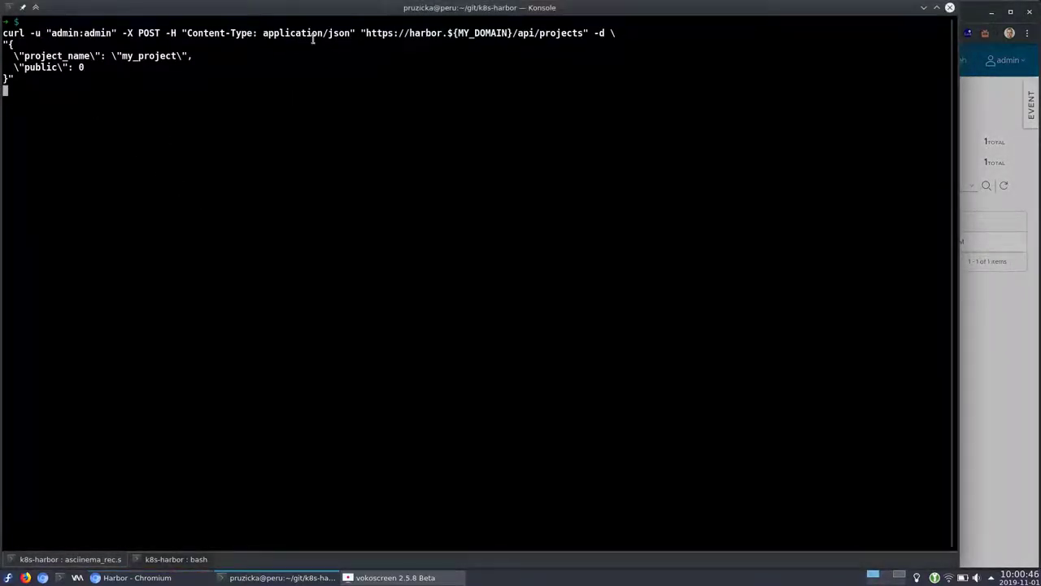
{"action": "key", "text": "alt+Tab"}
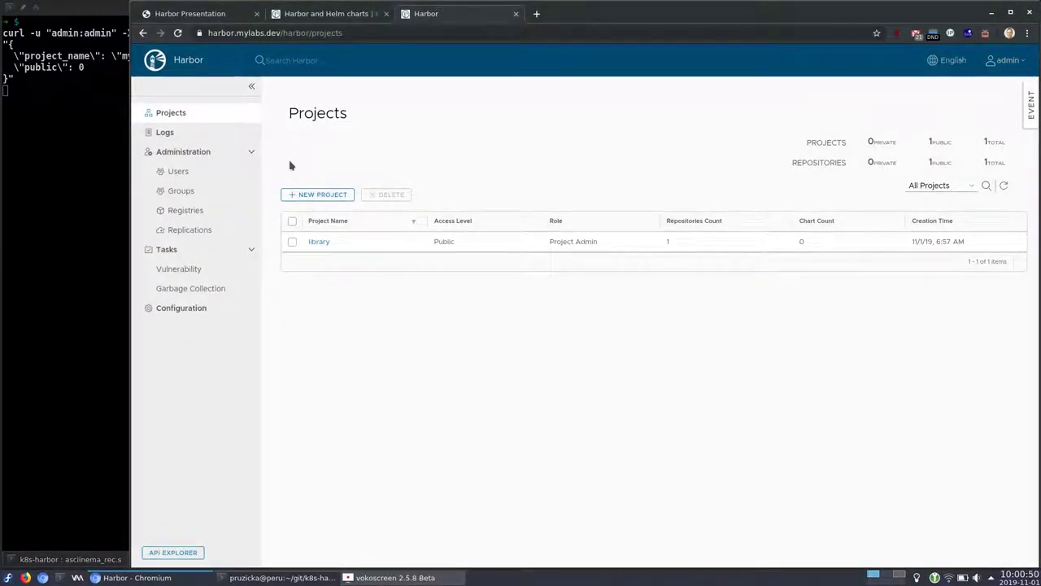
{"action": "left_click", "coordinate": [319, 198]}
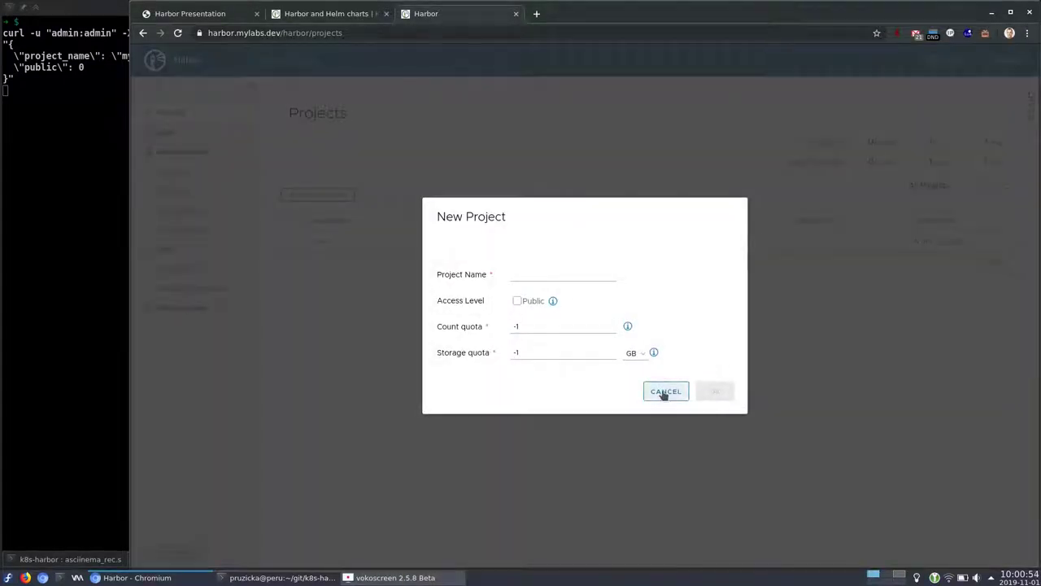
{"action": "left_click", "coordinate": [664, 391]}
{"action": "left_click", "coordinate": [63, 141]}
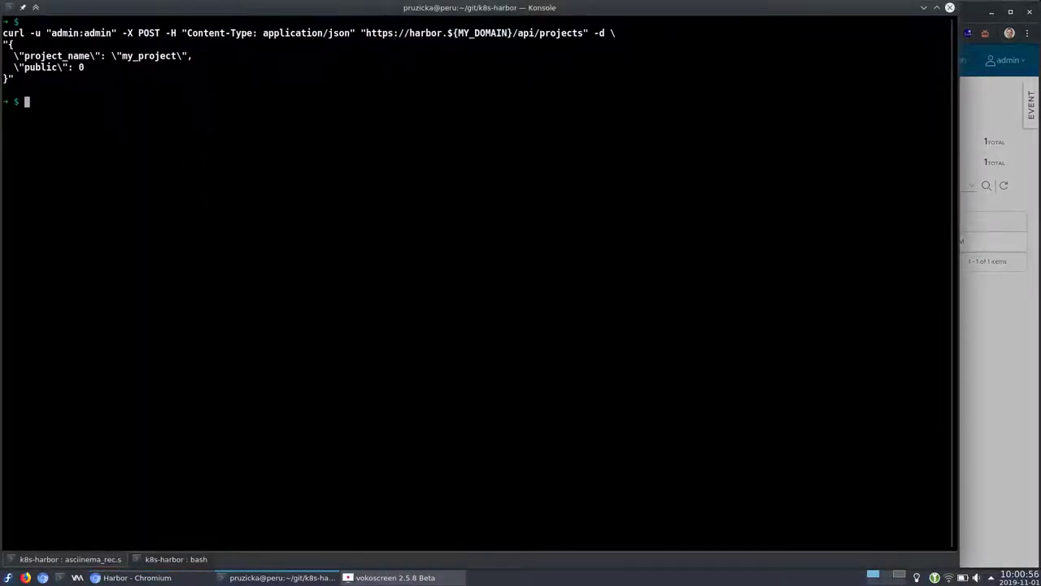
{"action": "key", "text": "alt+Tab"}
{"action": "key", "text": "F5"}
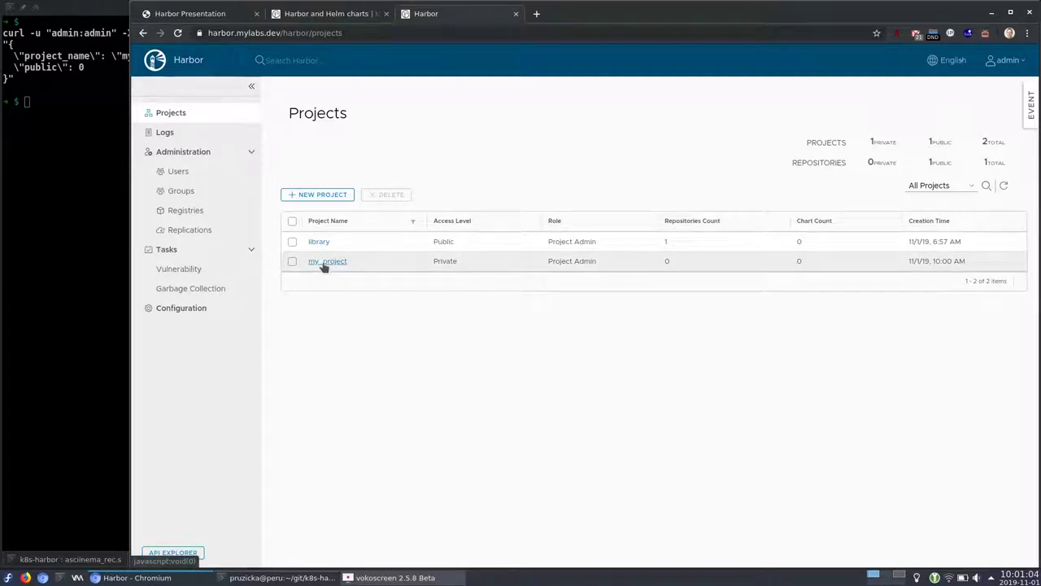
Create the mytest namespace with kubectl, then go from my_project back to Harbor's projects list
{"action": "left_click", "coordinate": [71, 158]}
{"action": "type", "text": "kubectl create namespace mytest"}
{"action": "key", "text": "Return"}
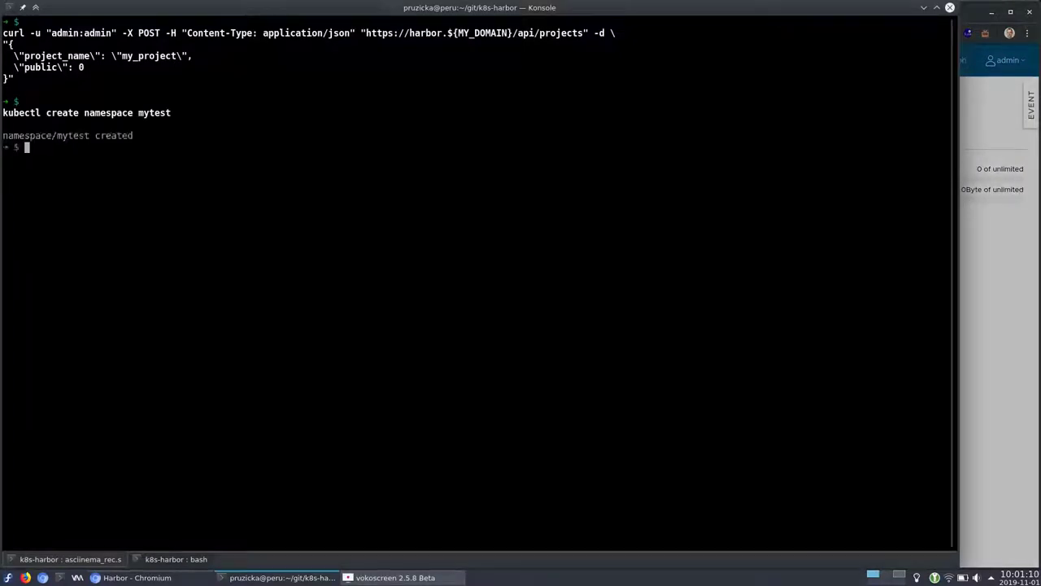
{"action": "triple_click", "coordinate": [180, 113]}
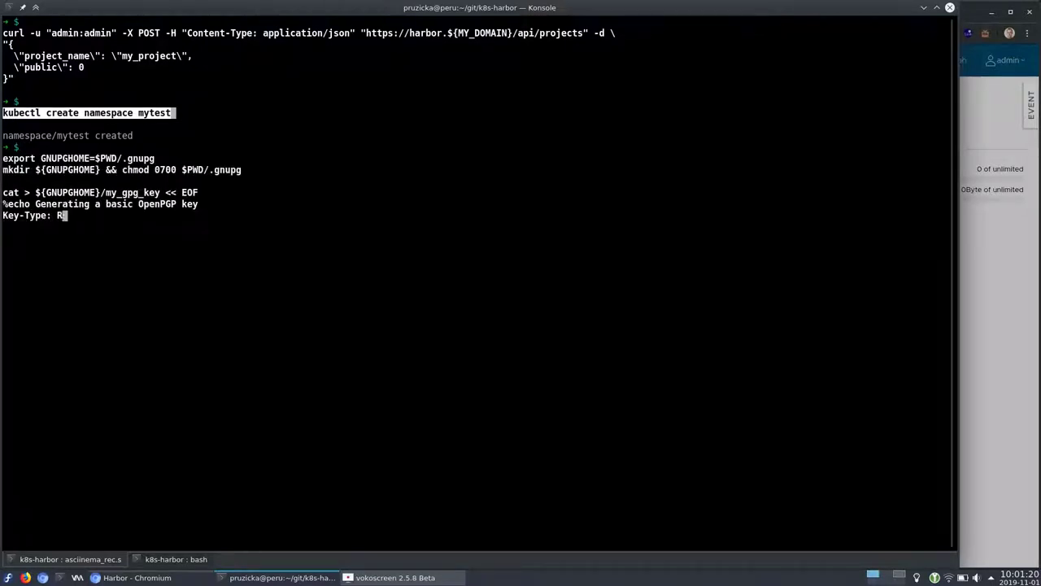
{"action": "key", "text": "alt+Tab"}
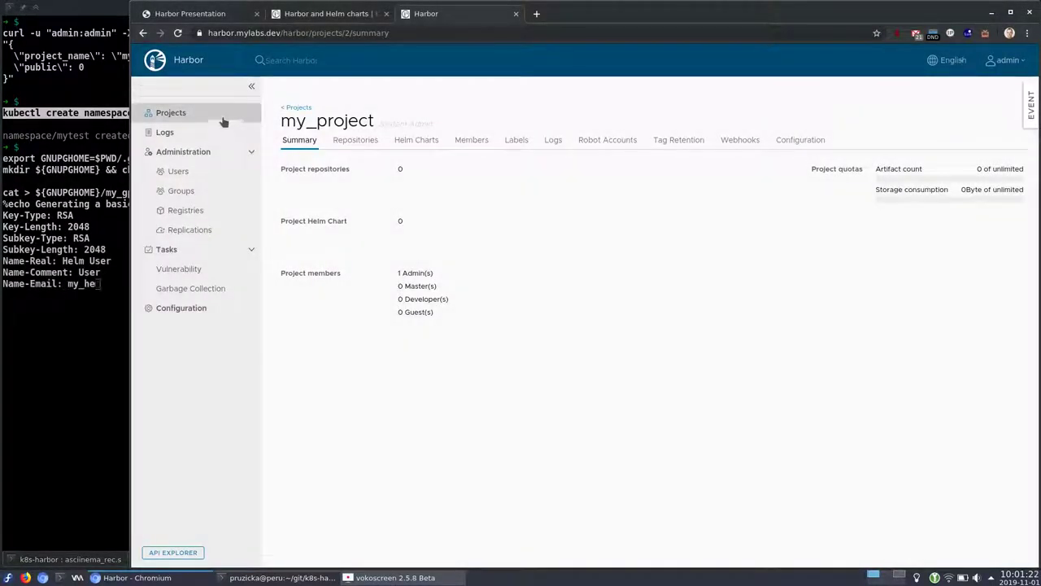
{"action": "left_click", "coordinate": [219, 114]}
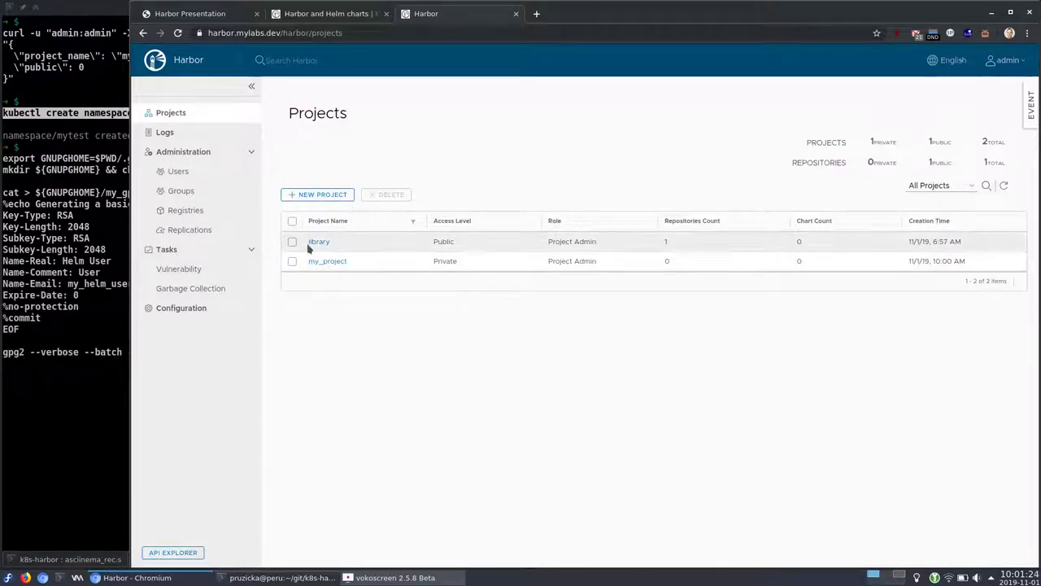
List the GPG secret keys, export them to ${GNUPGHOME}/secring.gpg, and clone gitea-helm-chart
{"action": "key", "text": "alt+Tab"}
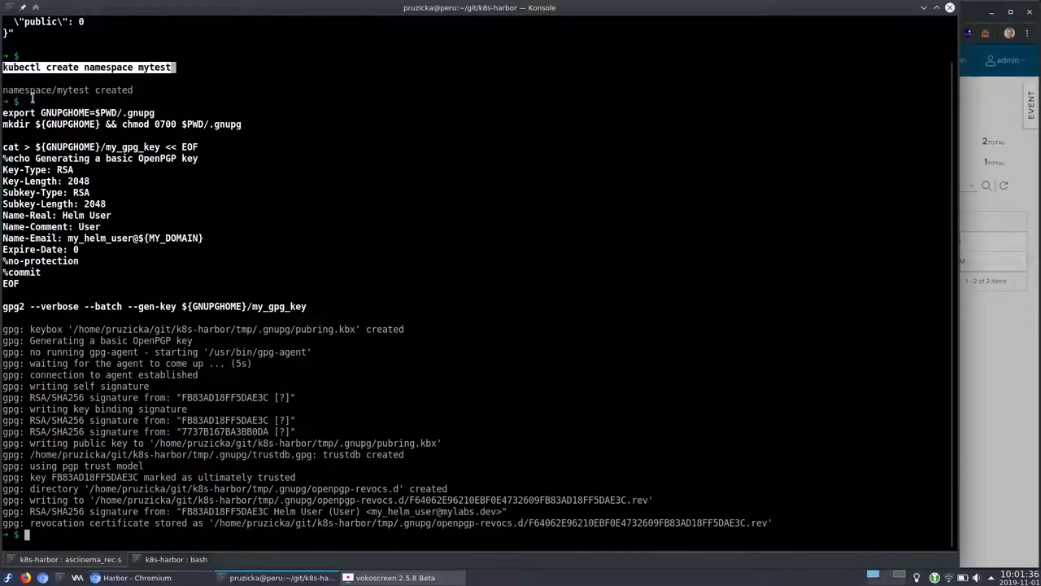
{"action": "left_click", "coordinate": [35, 309]}
{"action": "type", "text": "gpg2 --list-secret-keys"}
{"action": "key", "text": "Return"}
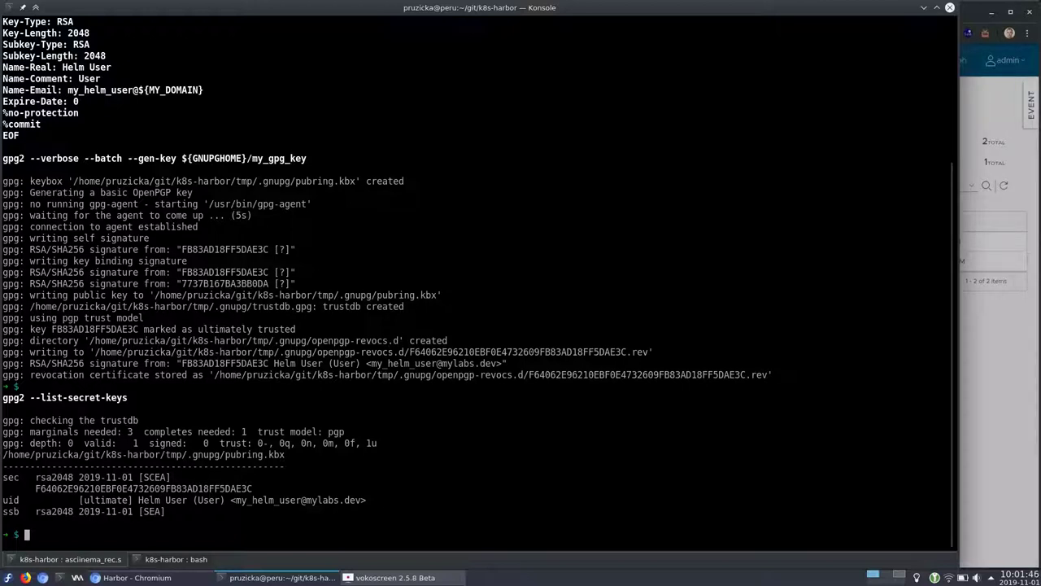
{"action": "type", "text": "gpg2 --export-secret-keys > ${GNUPGHOME}/secring.gpg"}
{"action": "key", "text": "Return"}
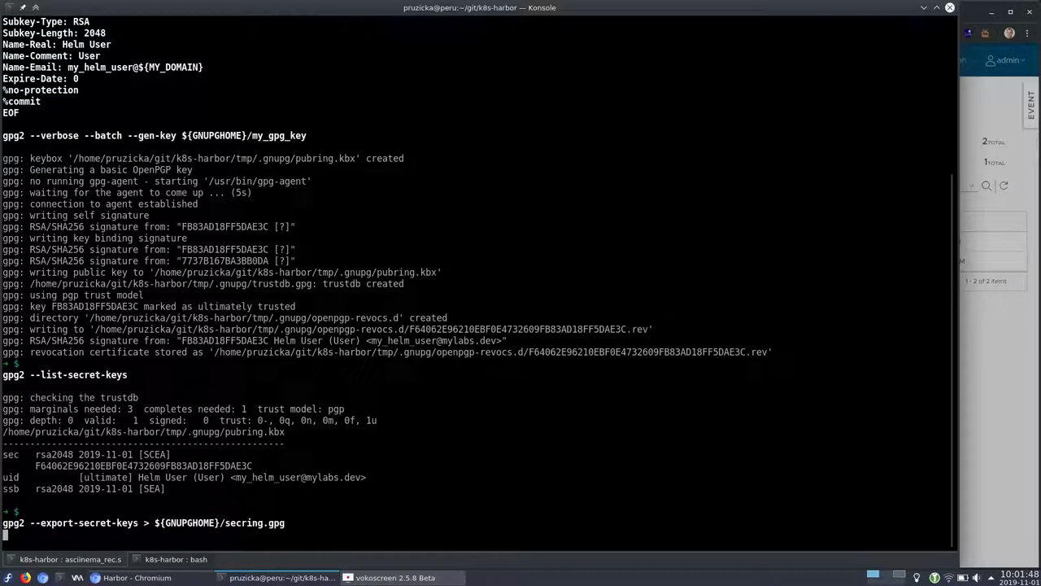
{"action": "type", "text": "git clone --quiet https://github.com/jfelten/gitea-helm-chart gitea"}
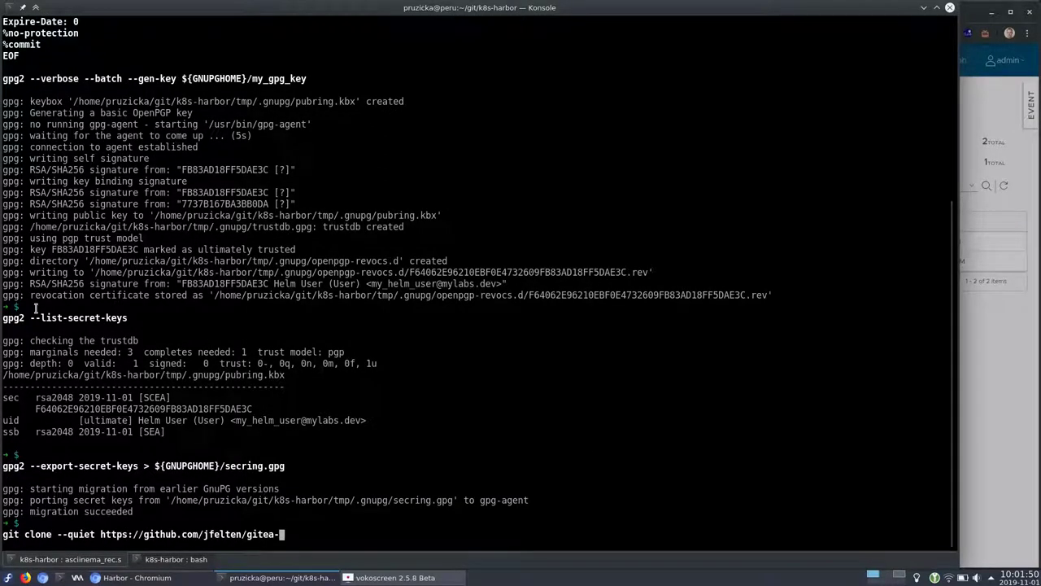
{"action": "key", "text": "Return"}
Check out commit 8c9adad in the gitea clone and highlight the clone and checkout commands
{"action": "type", "text": "git -C ./gitea/ checkout --quiet 8c9adad"}
{"action": "key", "text": "Return"}
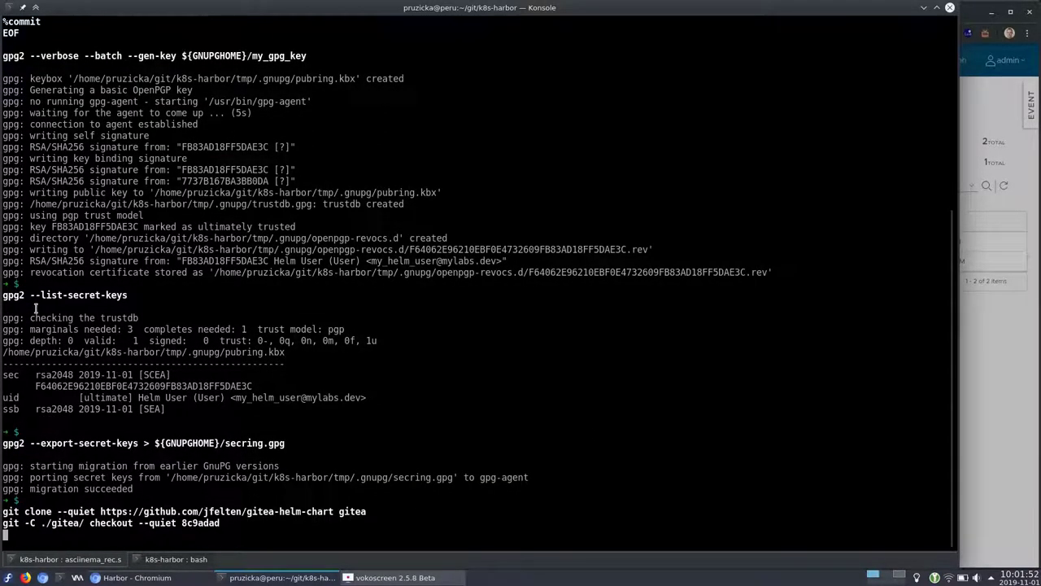
{"action": "mouse_move", "coordinate": [231, 527]}
{"action": "left_mouse_down"}
{"action": "mouse_move", "coordinate": [947, 525]}
{"action": "mouse_move", "coordinate": [3, 511]}
{"action": "left_mouse_up"}
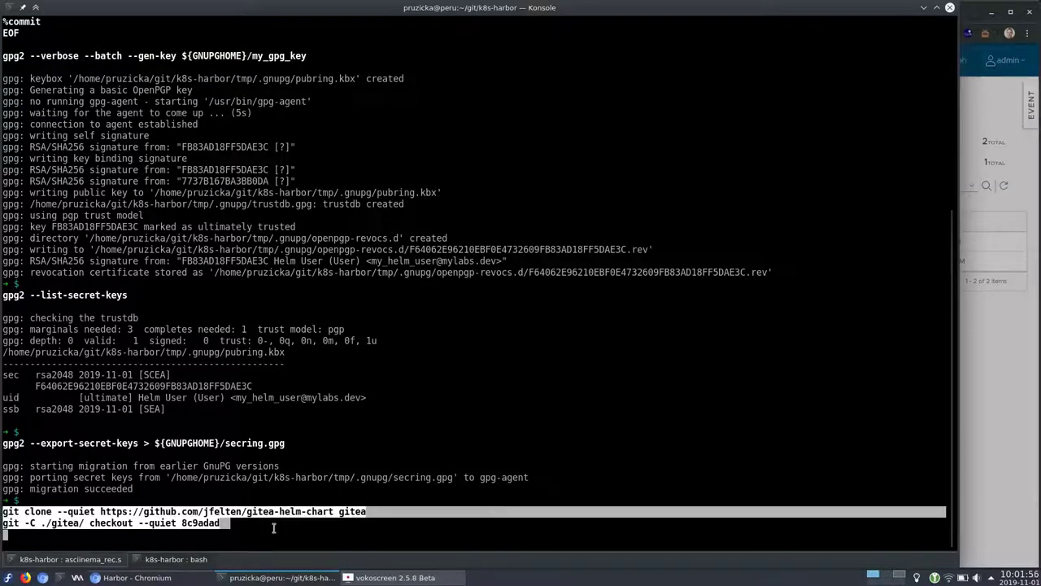
{"action": "left_click", "coordinate": [233, 524]}
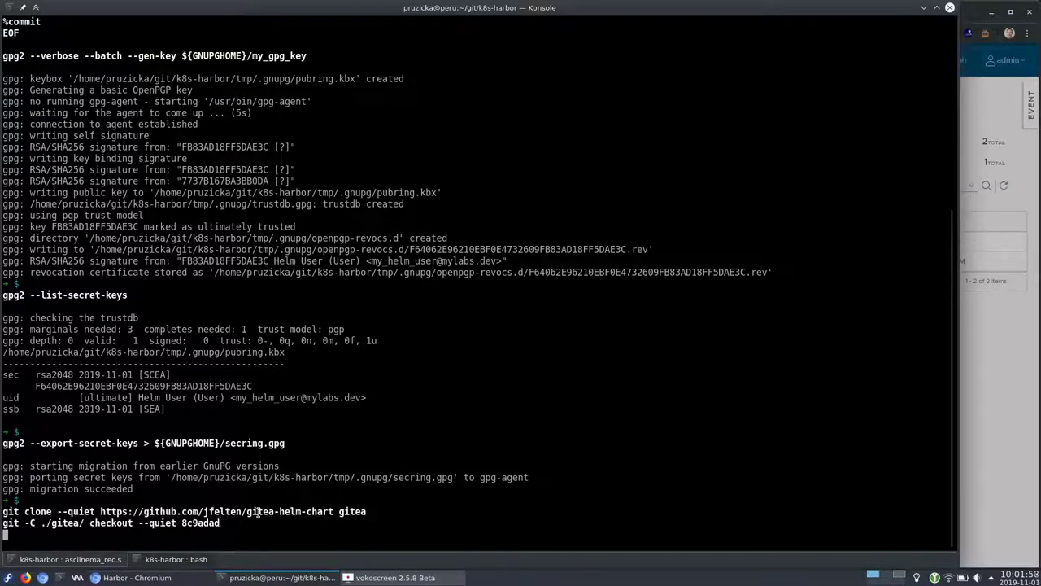
{"action": "double_click", "coordinate": [258, 511]}
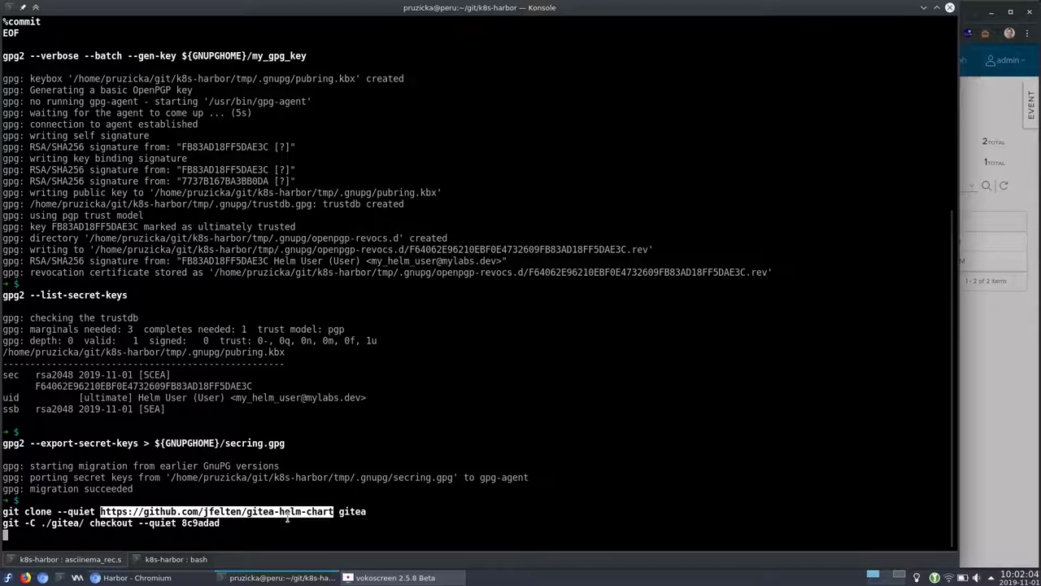
{"action": "left_click", "coordinate": [234, 524]}
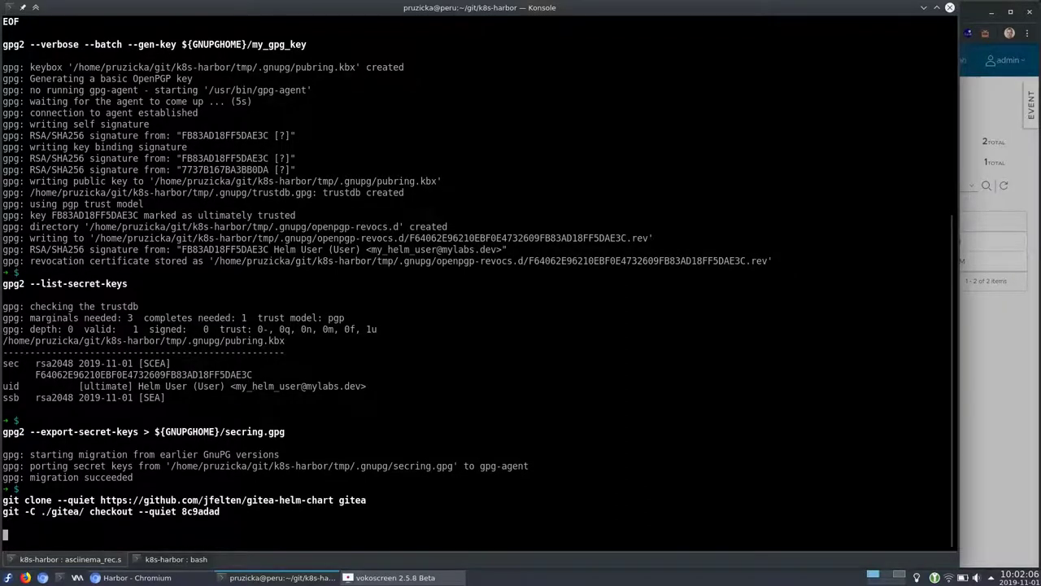
List ./gitea/ and point out Chart.yaml, templates, values.yaml and README.md
{"action": "type", "text": "ls ./gitea/"}
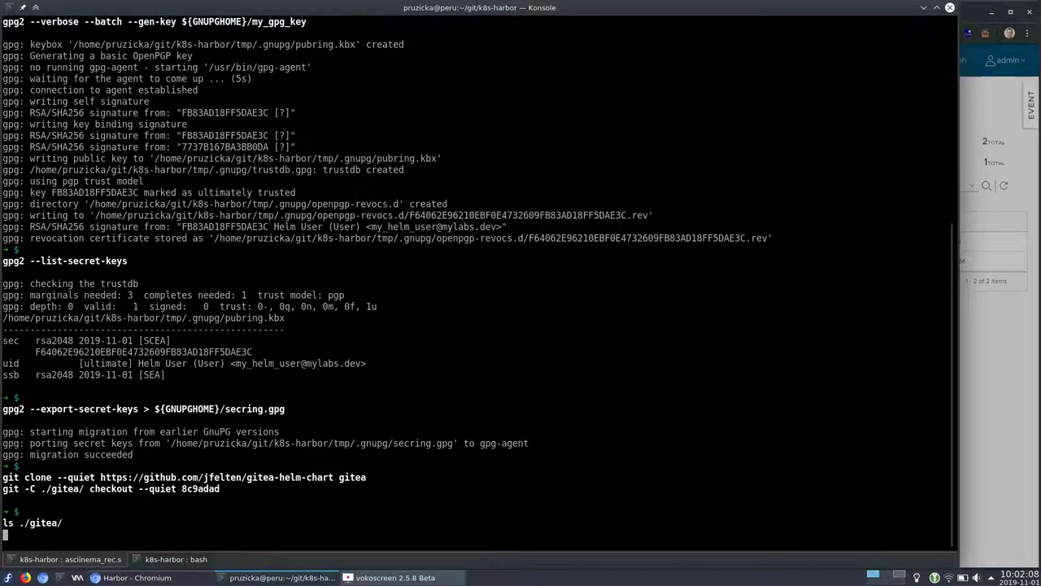
{"action": "key", "text": "Return"}
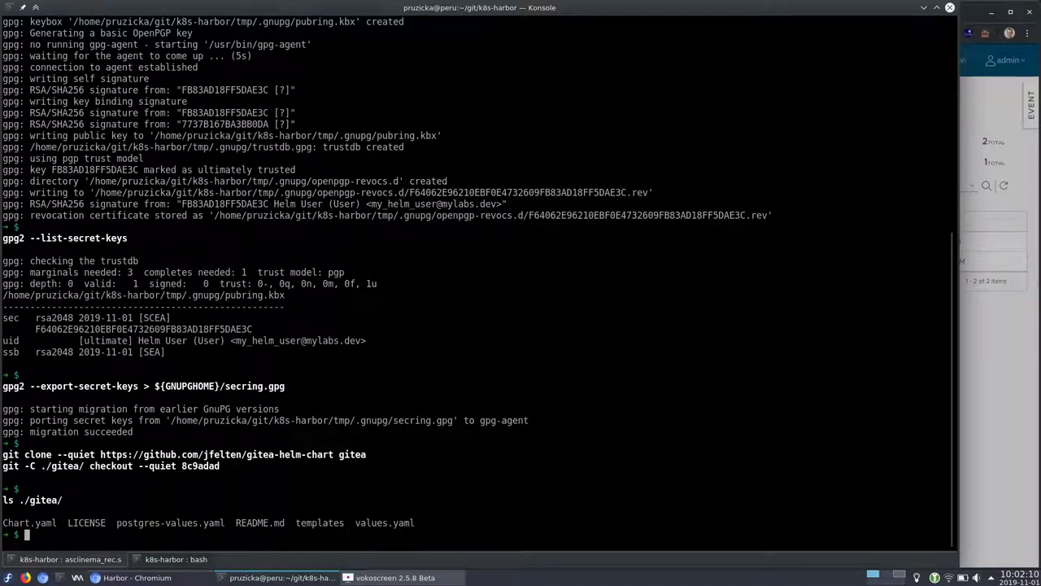
{"action": "double_click", "coordinate": [19, 500]}
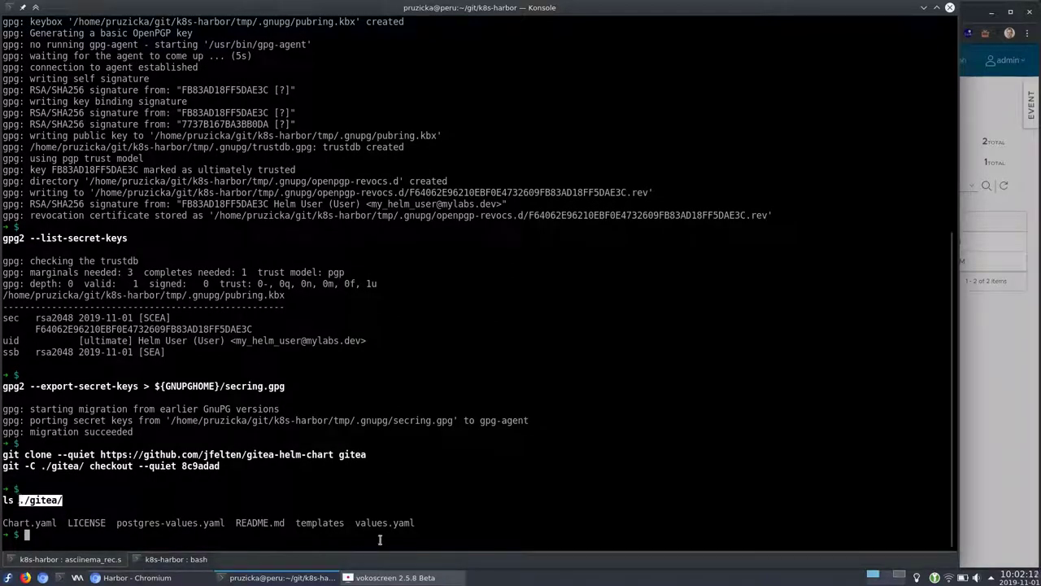
{"action": "double_click", "coordinate": [4, 523]}
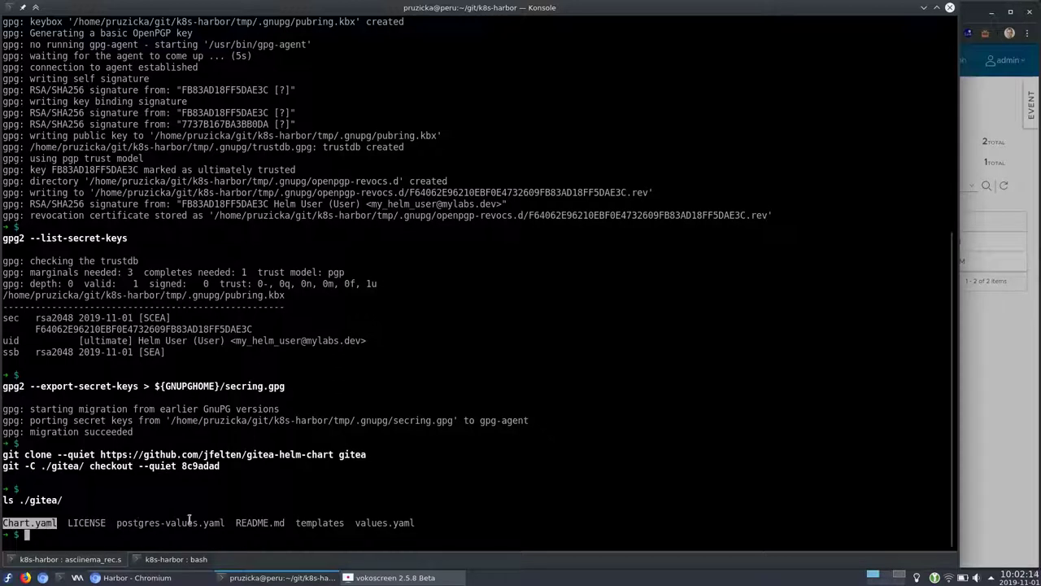
{"action": "double_click", "coordinate": [316, 523]}
{"action": "double_click", "coordinate": [383, 523]}
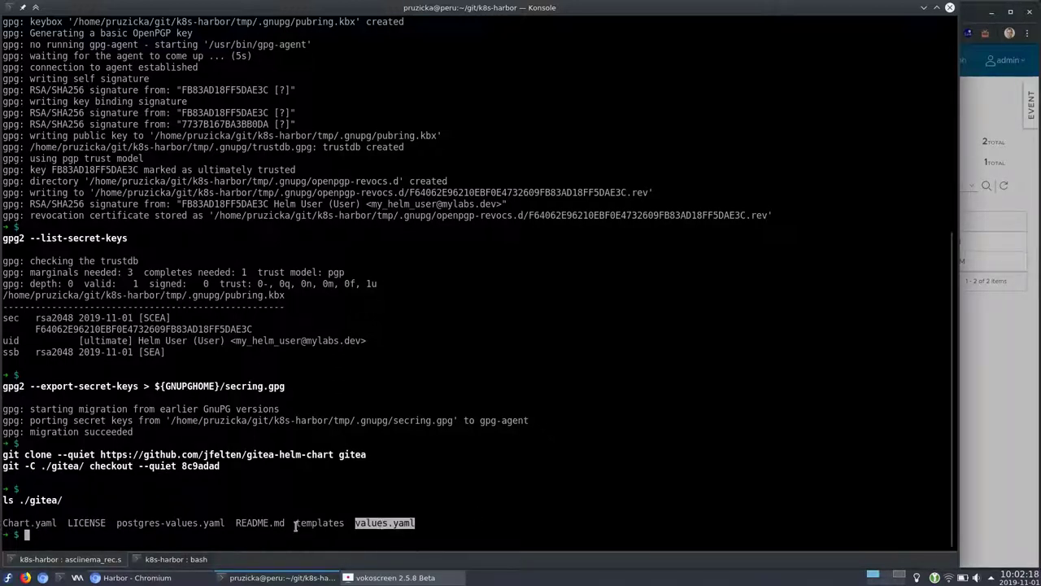
{"action": "double_click", "coordinate": [260, 524]}
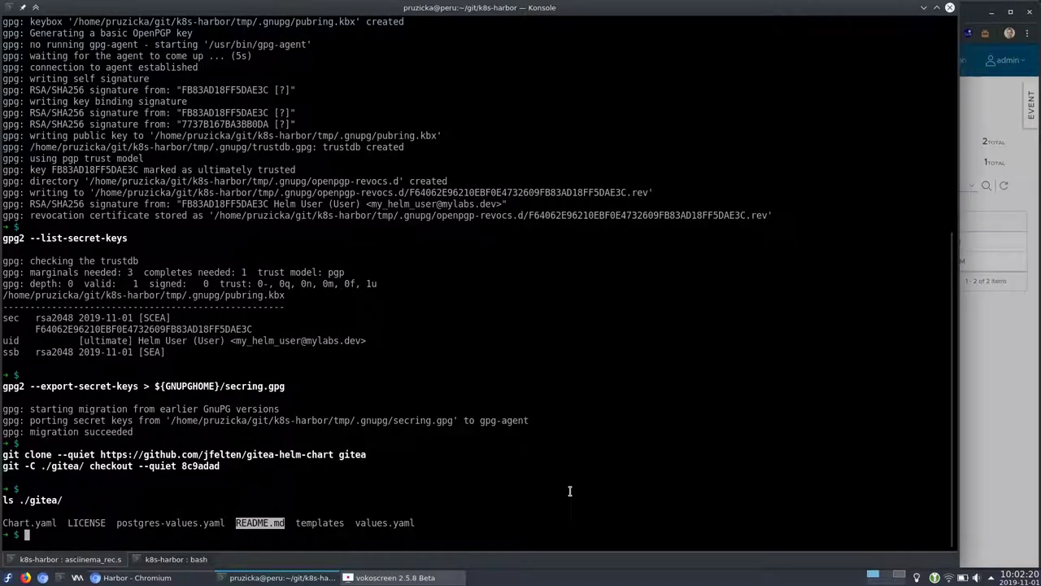
Package the gitea chart with helm package --sign using the Helm user's key from secring.gpg
{"action": "type", "text": "helm package --sign --key \"my_helm_user@${MY_DOMAIN}\" --keyring ${GNUPGHOME}/secring.gpg --destination . ./gitea/"}
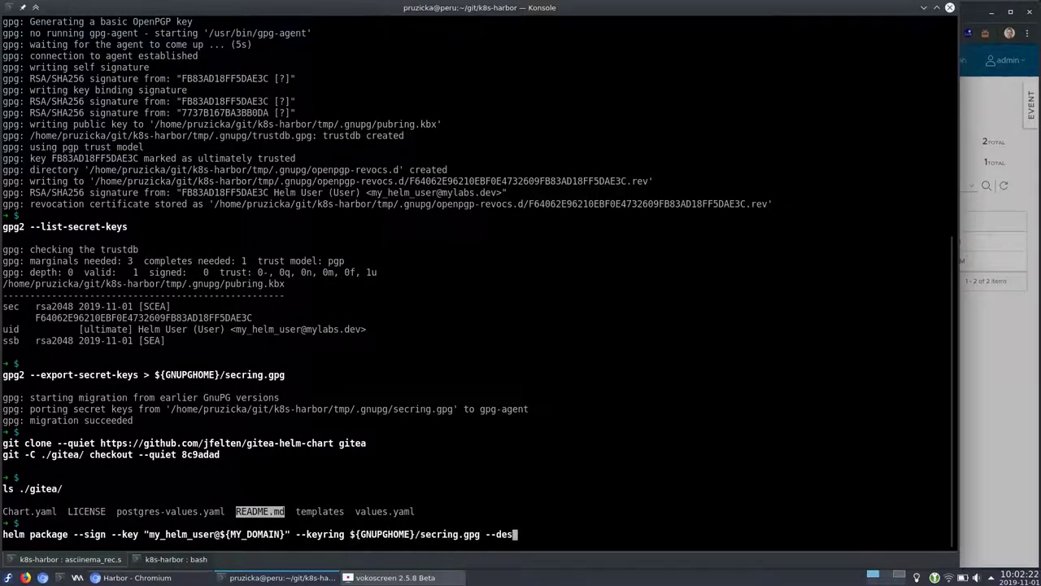
{"action": "key", "text": "Return"}
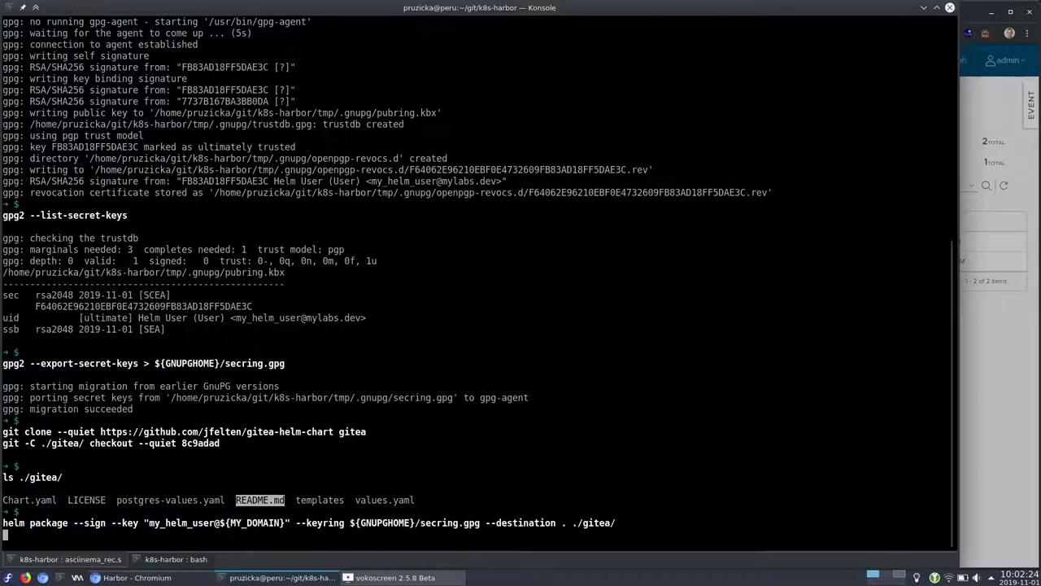
{"action": "left_click_drag", "start_coordinate": [4, 523], "coordinate": [618, 523]}
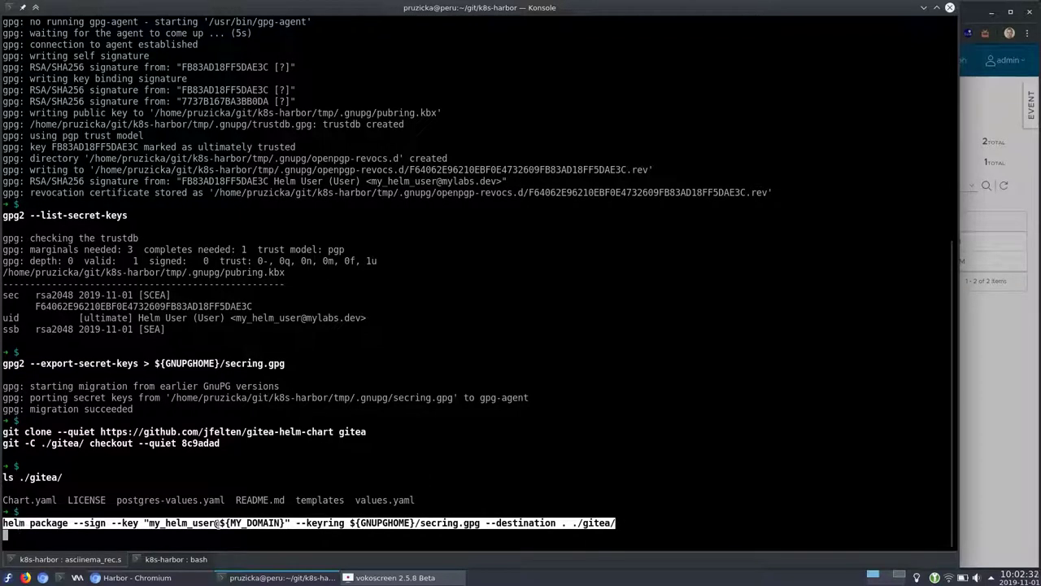
{"action": "left_click_drag", "start_coordinate": [148, 522], "coordinate": [214, 523]}
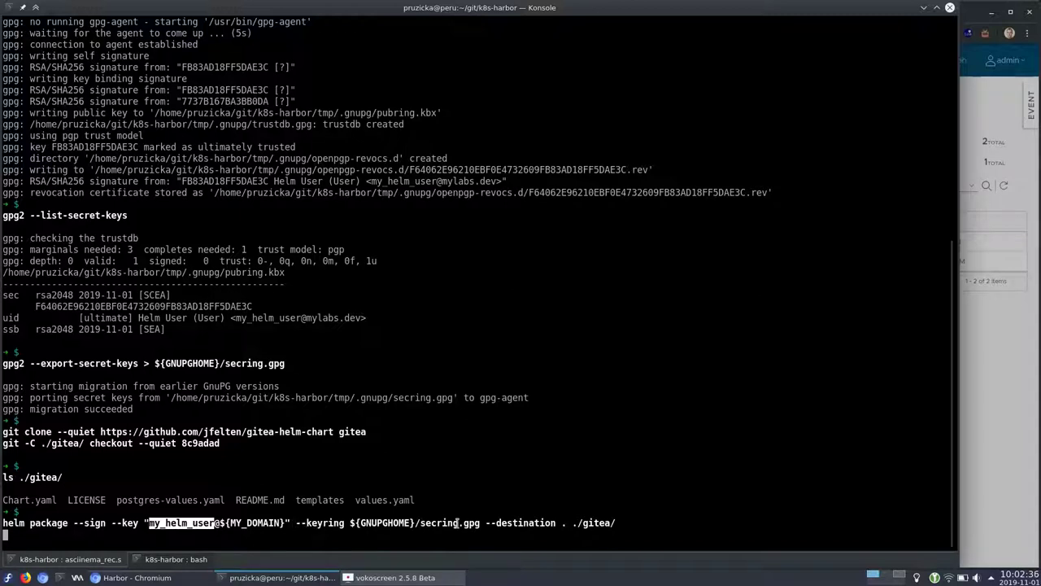
{"action": "left_click_drag", "start_coordinate": [486, 523], "coordinate": [557, 523]}
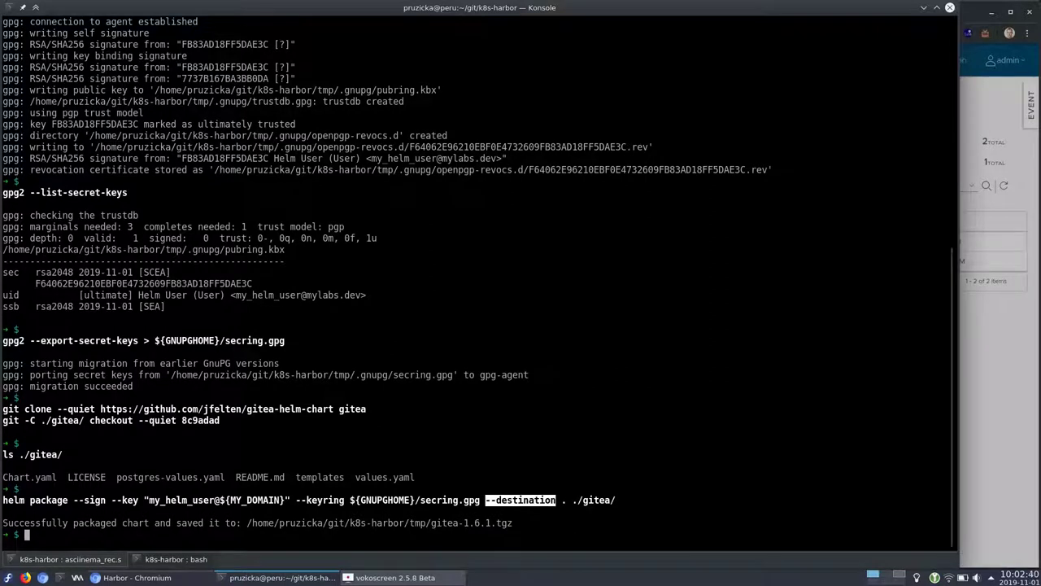
List gitea*tgz* to show gitea-1.6.1.tgz and its .prov provenance file
{"action": "type", "text": "ls -la gitea*tgz*"}
{"action": "key", "text": "Return"}
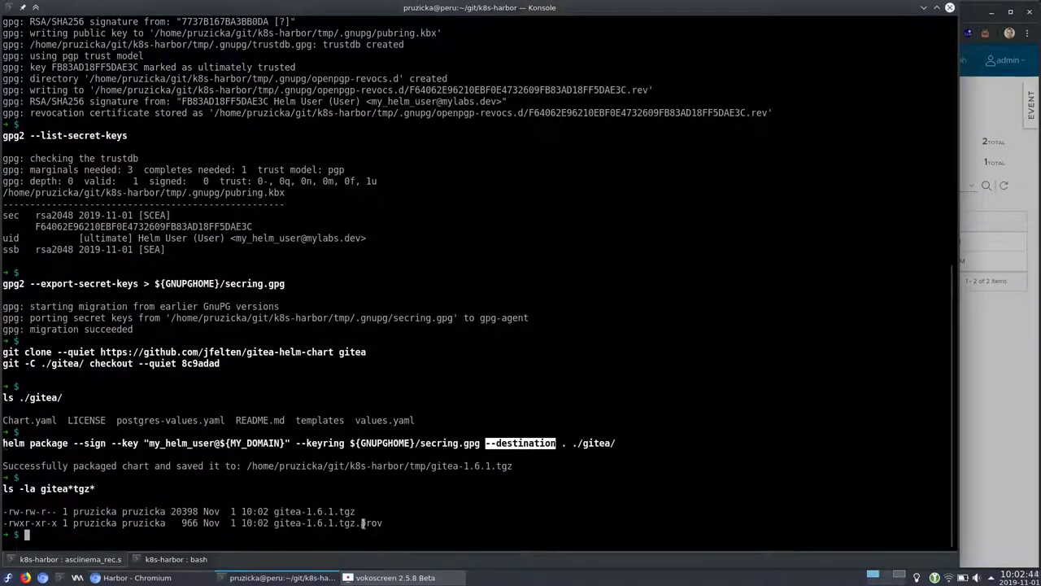
{"action": "double_click", "coordinate": [314, 513]}
{"action": "double_click", "coordinate": [332, 523]}
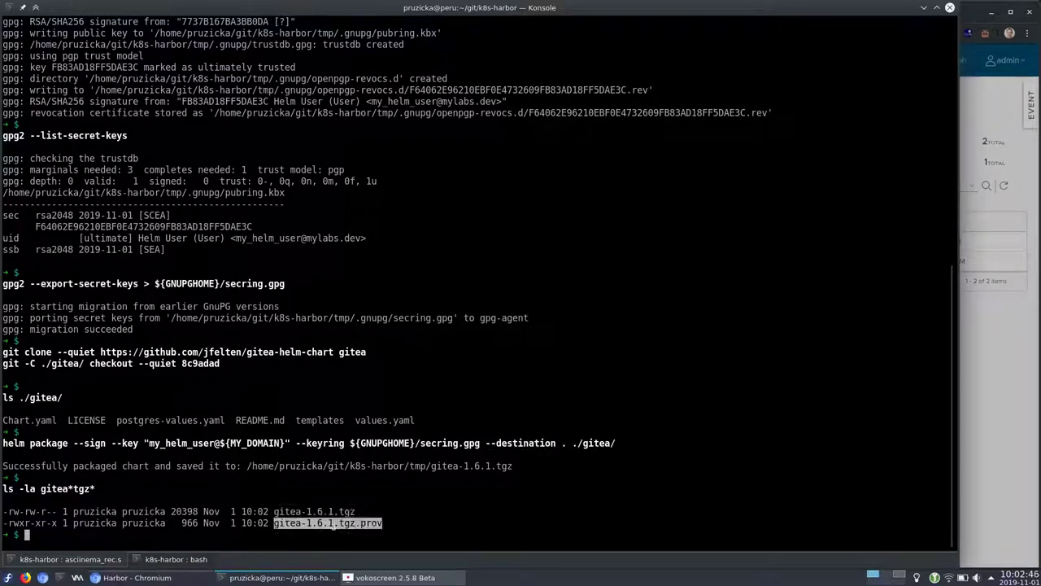
{"action": "double_click", "coordinate": [328, 511]}
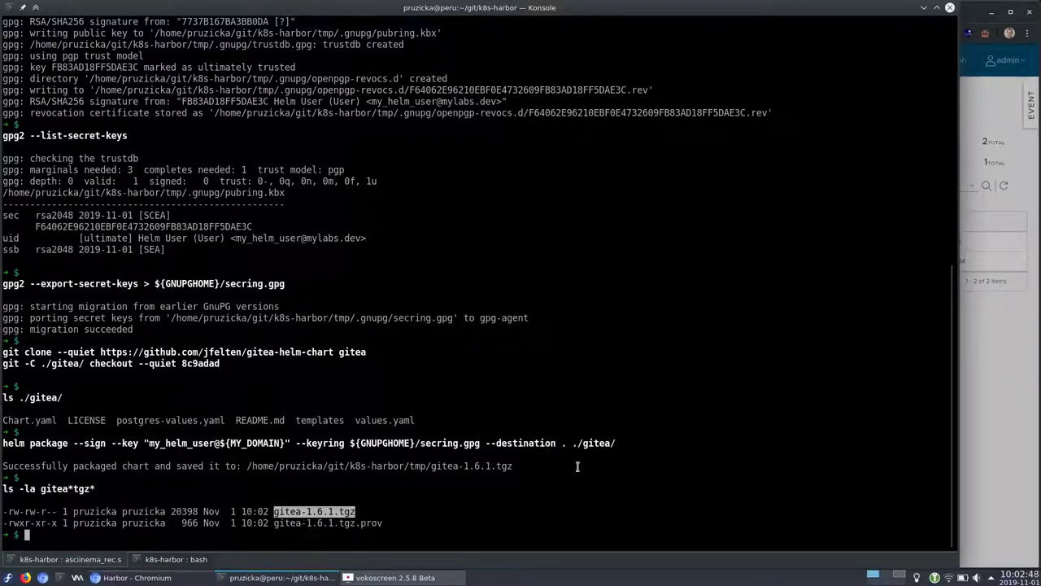
Print gitea-1.6.1.tgz.prov to show the chart's sha256 hash and PGP signature
{"action": "type", "text": "cat gitea-1.6.1.tgz.prov && echo"}
{"action": "key", "text": "Return"}
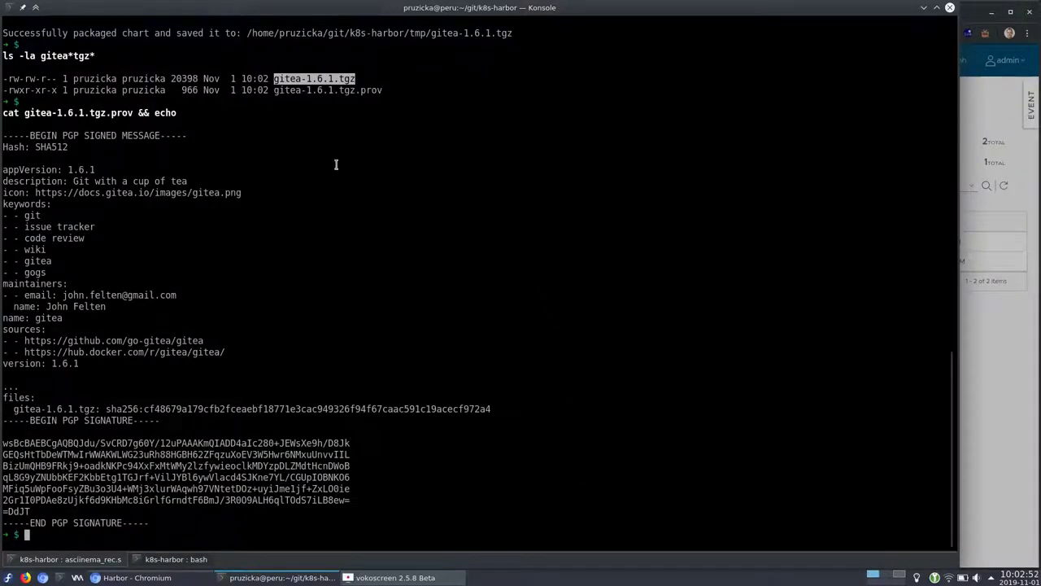
{"action": "double_click", "coordinate": [334, 91]}
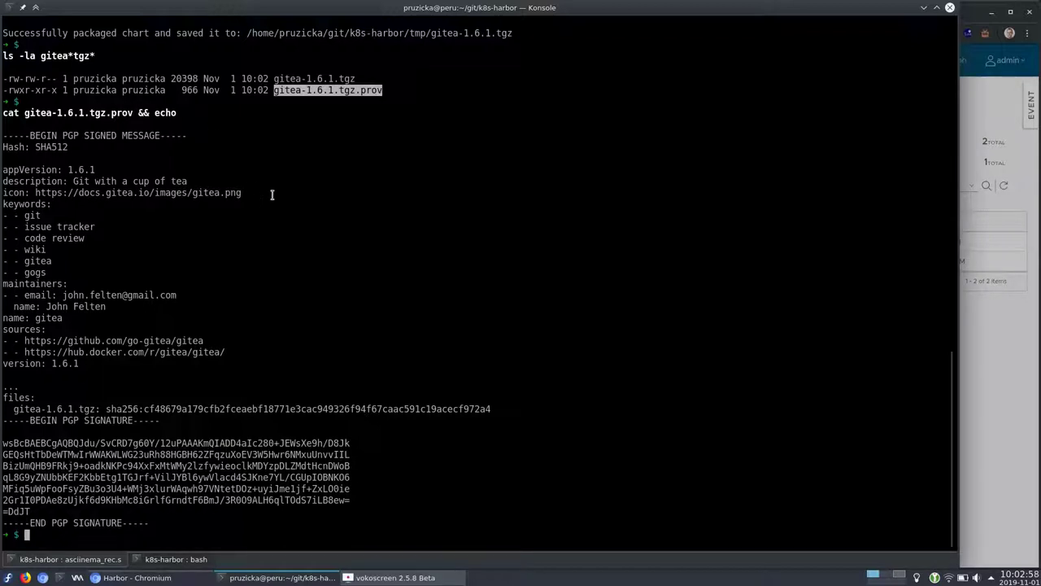
Compose a multi-line curl POST uploading gitea-1.6.1.tgz and its .prov file to the library chart repo
{"action": "key", "text": "alt+Tab"}
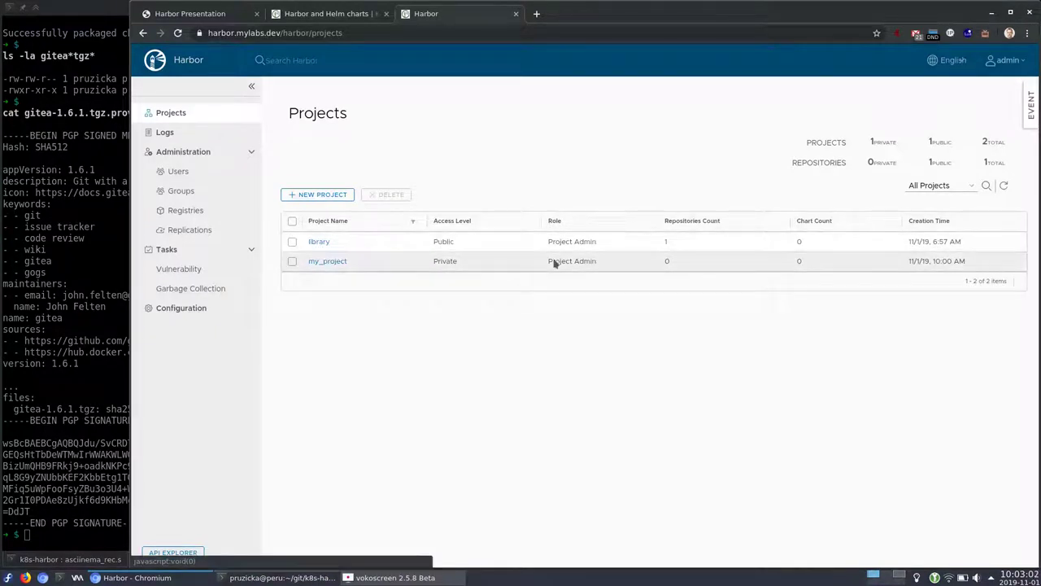
{"action": "key", "text": "alt+Tab"}
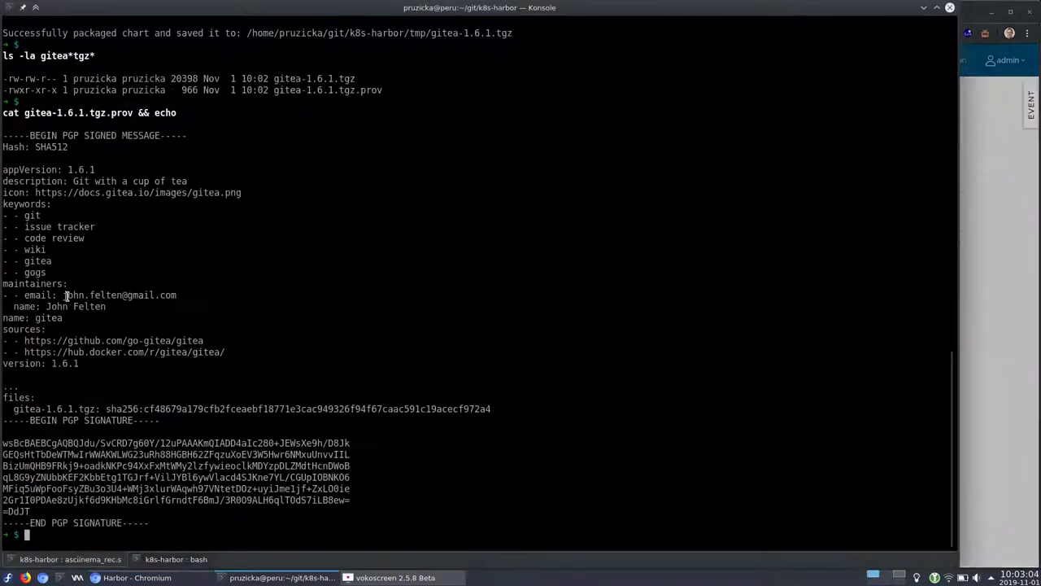
{"action": "type", "text": "curl -s -u \"aduser06:admin\" -X POST \"https://harbor.${MY_DOMAIN}/api/chartrepo/library/charts\" \\"}
{"action": "key", "text": "Return"}
{"action": "type", "text": "-H \"Content-Type: multipart/form-data\" \\"}
{"action": "key", "text": "Return"}
{"action": "type", "text": "-F \"chart=@gitea-1.6.1.tgz;type=application/x-compressed-tar\" \\"}
{"action": "key", "text": "Return"}
{"action": "type", "text": "-F \"prov=@gitea-1.6.1.tgz.prov\" \\"}
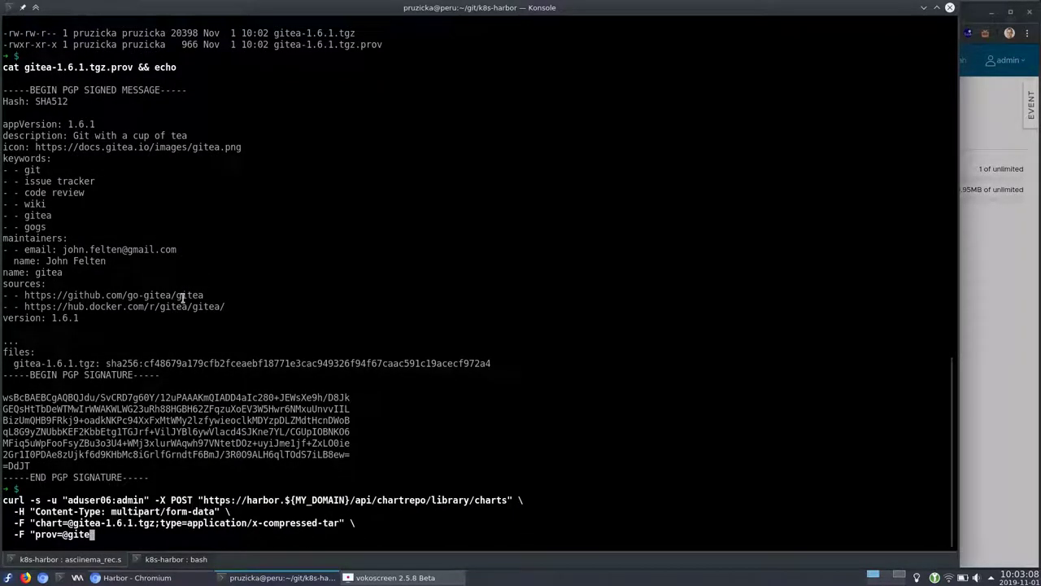
{"action": "key", "text": "Return"}
{"action": "type", "text": "| jq \".\""}
{"action": "key", "text": "Return"}
Check the library project's empty Helm Charts list, opening and cancelling the chart upload form
{"action": "key", "text": "alt+Tab"}
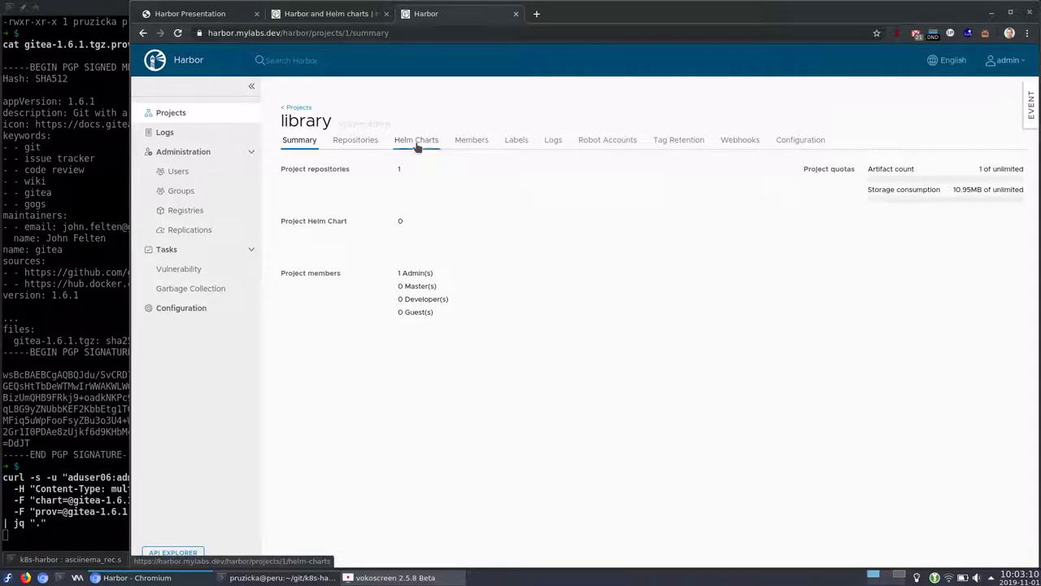
{"action": "left_click", "coordinate": [417, 140]}
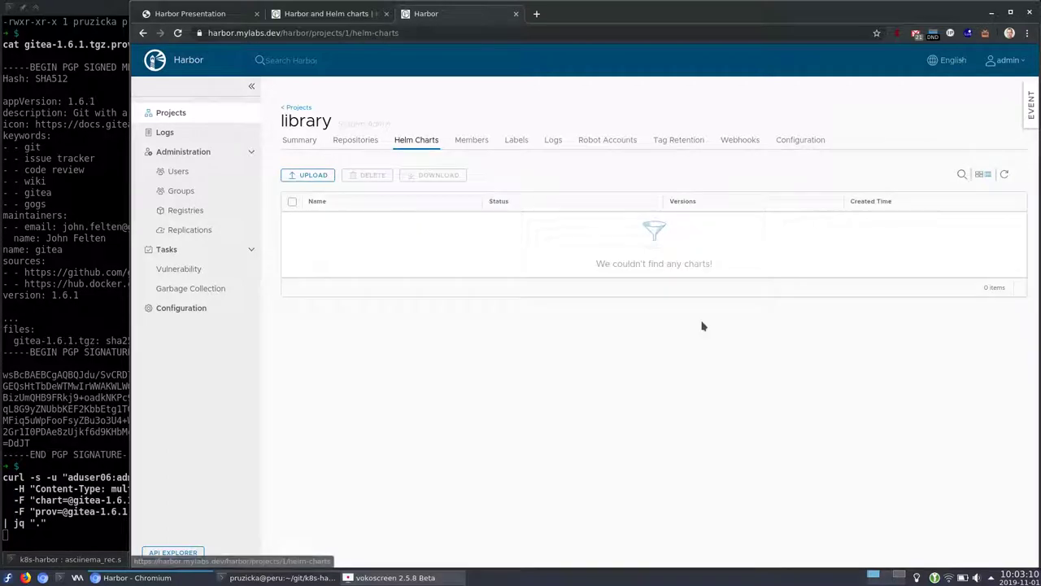
{"action": "left_click", "coordinate": [308, 176]}
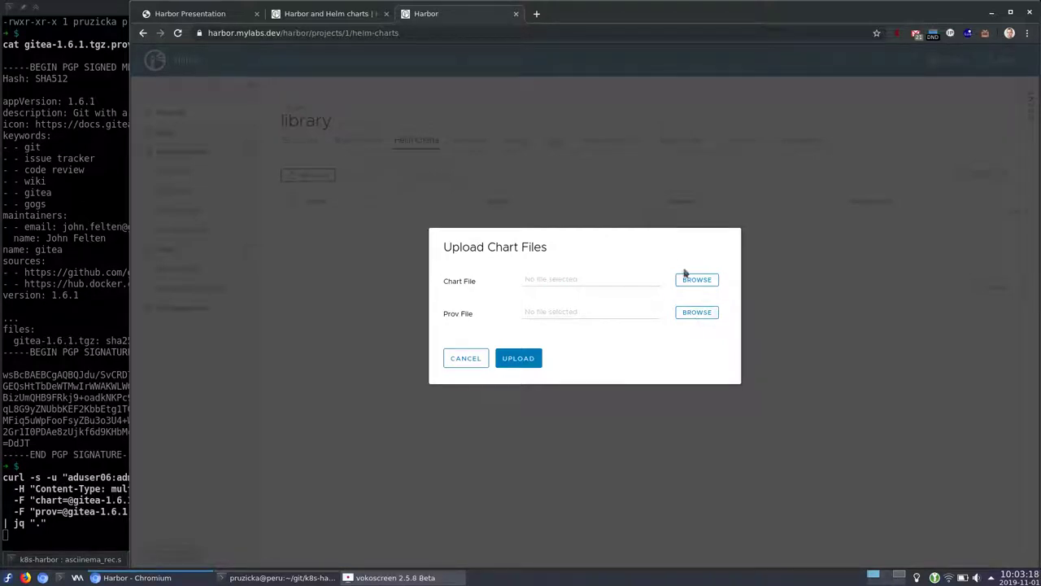
{"action": "left_click", "coordinate": [465, 358]}
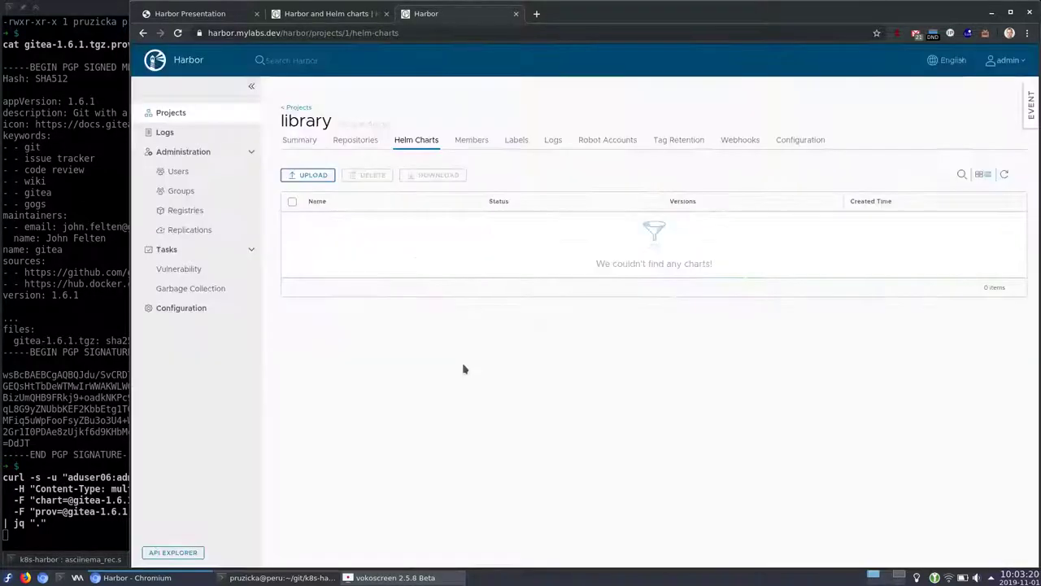
{"action": "key", "text": "alt+Tab"}
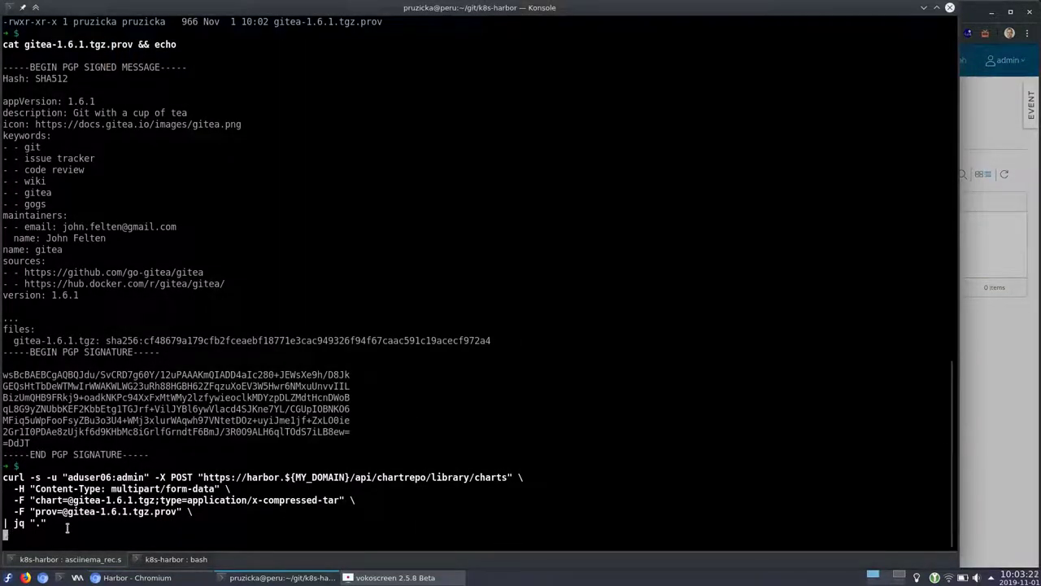
Run the gitea chart upload and refresh Harbor's Helm Charts list to show it
{"action": "left_click_drag", "start_coordinate": [66, 527], "coordinate": [2, 477]}
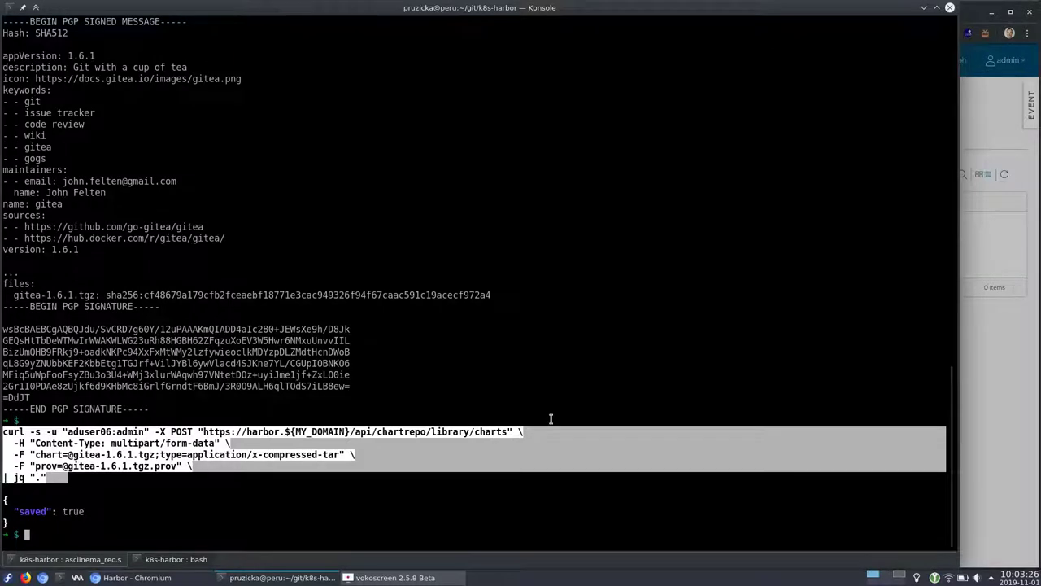
{"action": "left_click", "coordinate": [378, 423]}
{"action": "key", "text": "alt+Tab"}
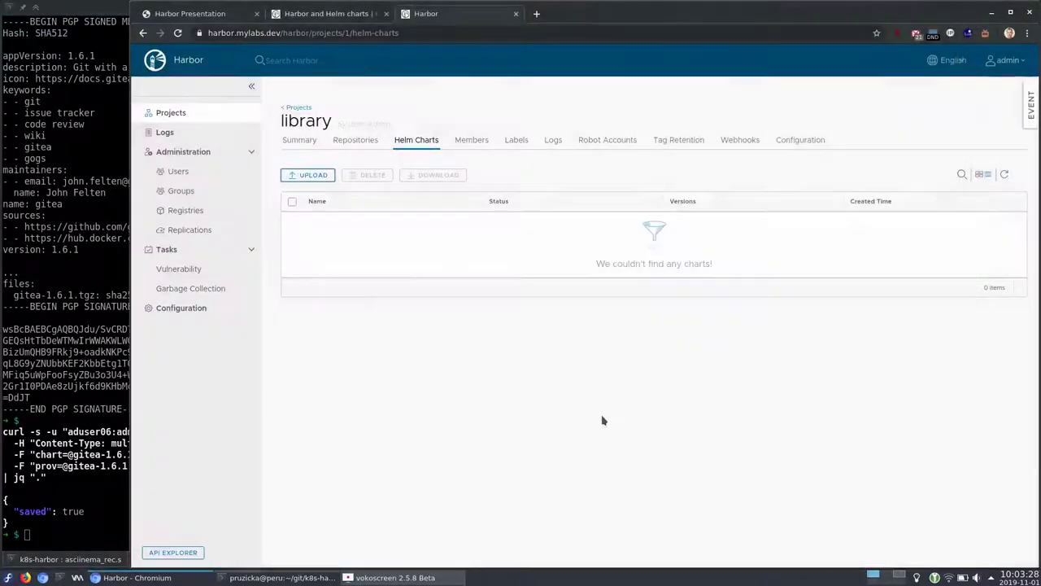
{"action": "left_click", "coordinate": [1005, 175]}
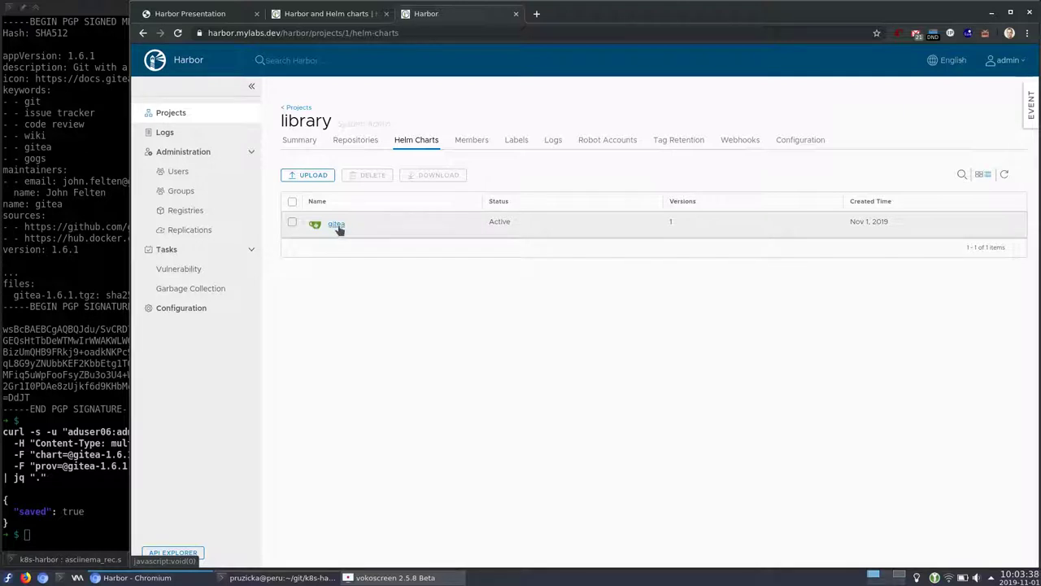
Review the gitea chart's version 1.6.1 summary page, then enter the helm commands
{"action": "left_click", "coordinate": [337, 228]}
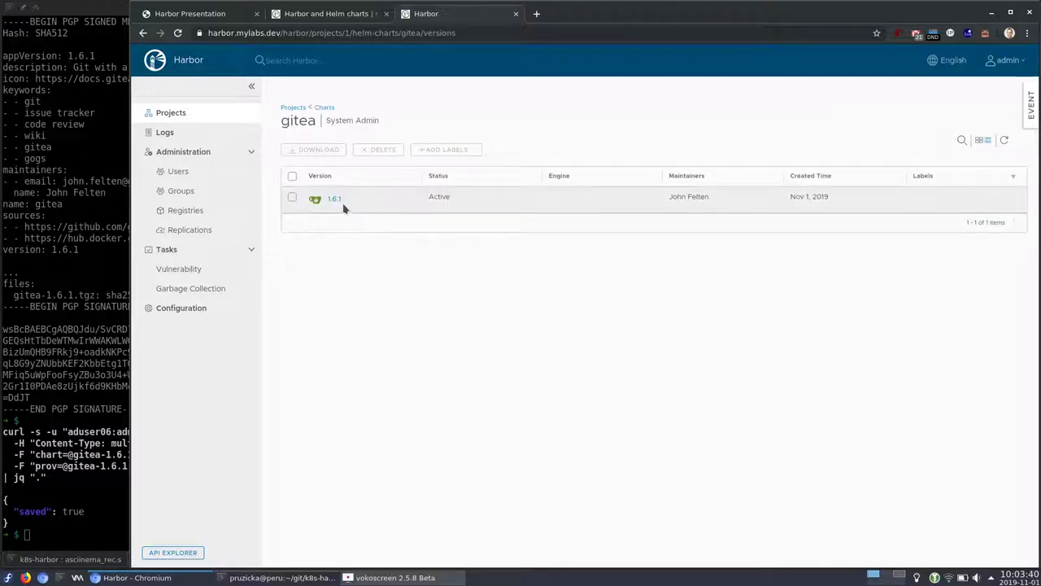
{"action": "left_click", "coordinate": [334, 200]}
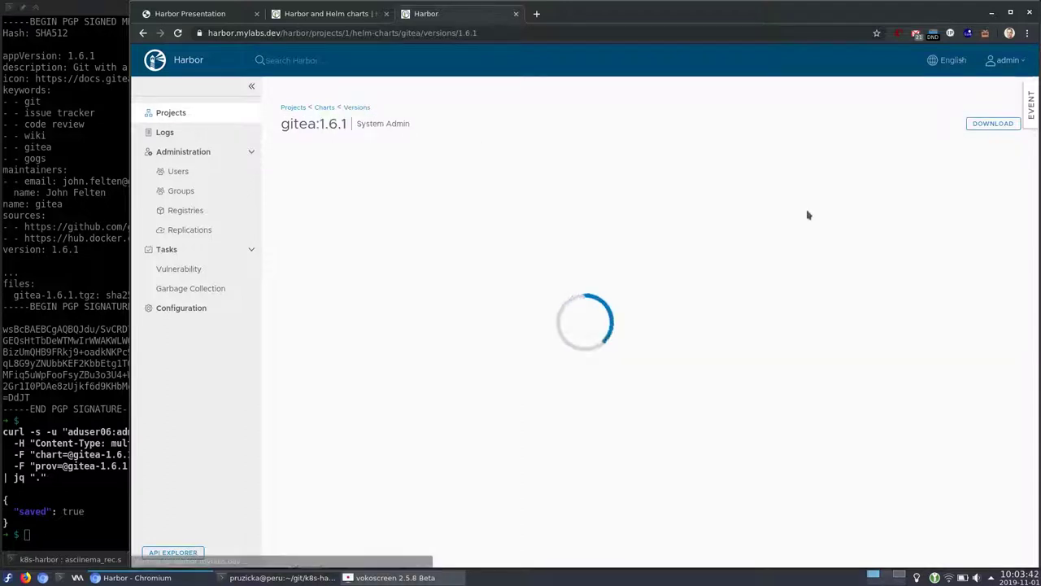
{"action": "scroll", "coordinate": [570, 325], "scroll_direction": "down", "scroll_amount": 20}
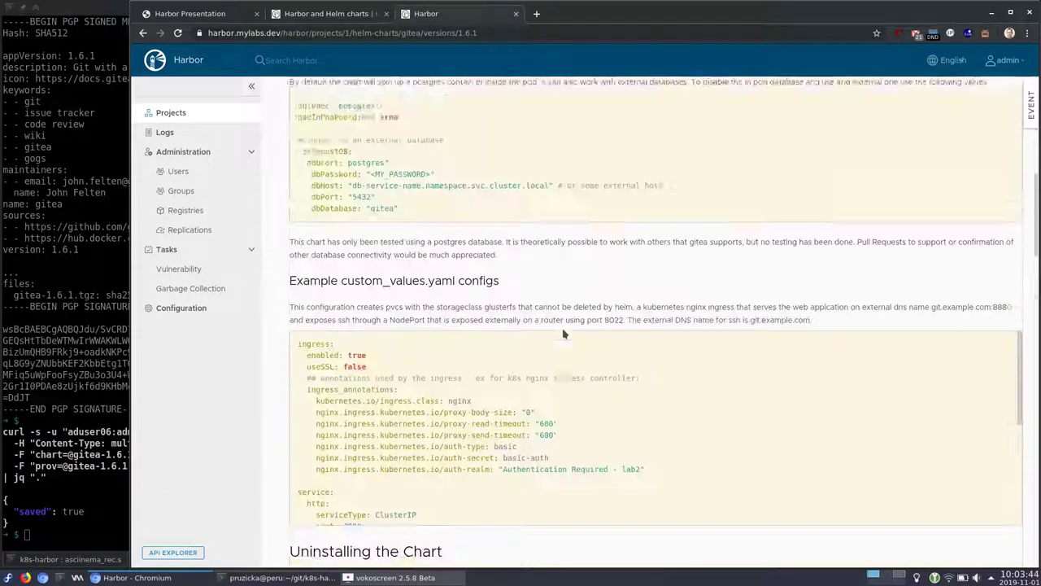
{"action": "scroll", "coordinate": [559, 334], "scroll_direction": "down", "scroll_amount": 5}
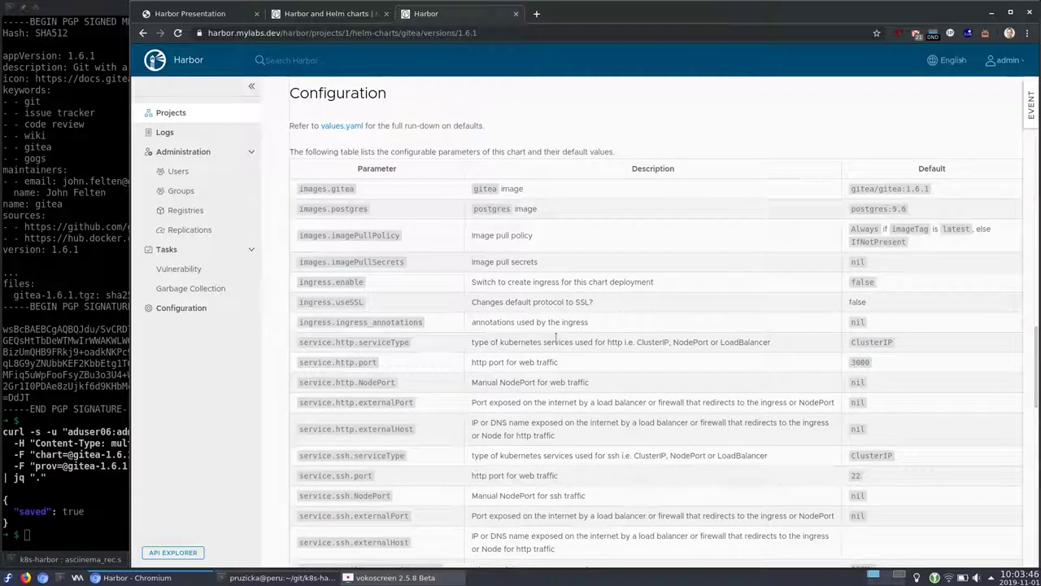
{"action": "scroll", "coordinate": [556, 340], "scroll_direction": "up", "scroll_amount": 20}
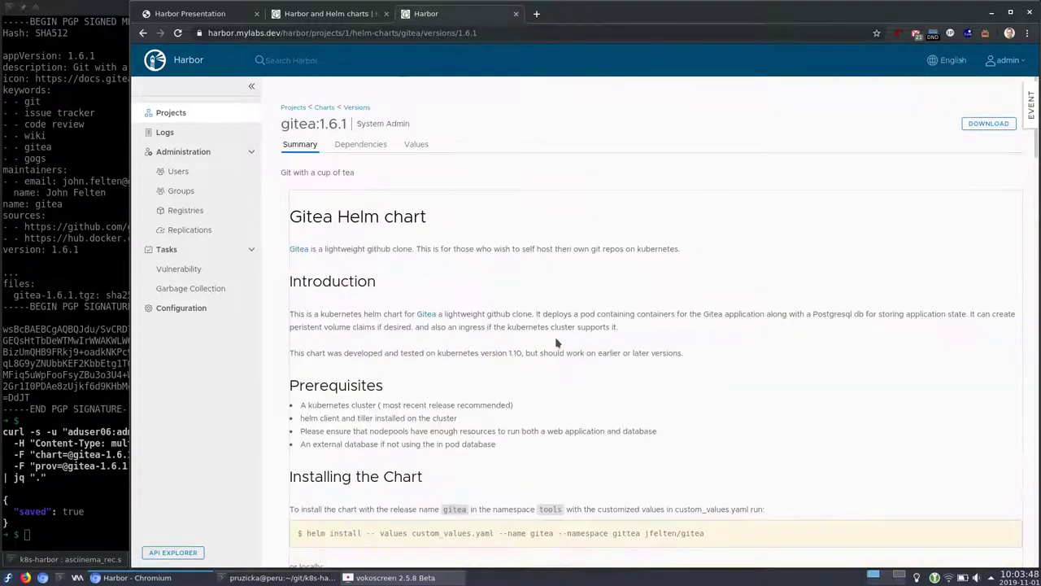
{"action": "left_click", "coordinate": [100, 376]}
{"action": "key", "text": "Return"}
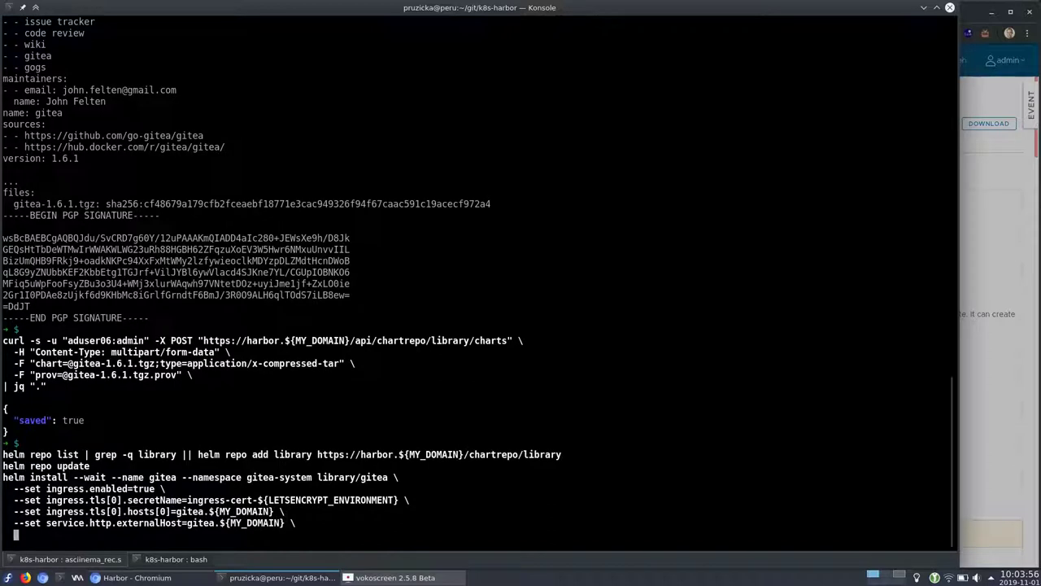
Open gitea.mylabs.dev in a new browser tab
{"action": "key", "text": "alt+Tab"}
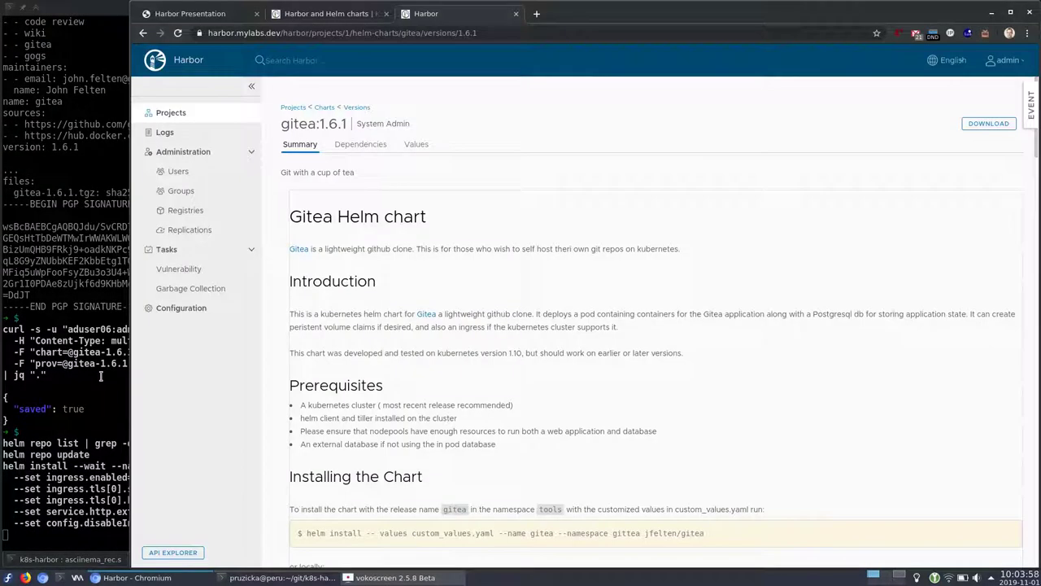
{"action": "key", "text": "ctrl+t"}
{"action": "type", "text": "gite"}
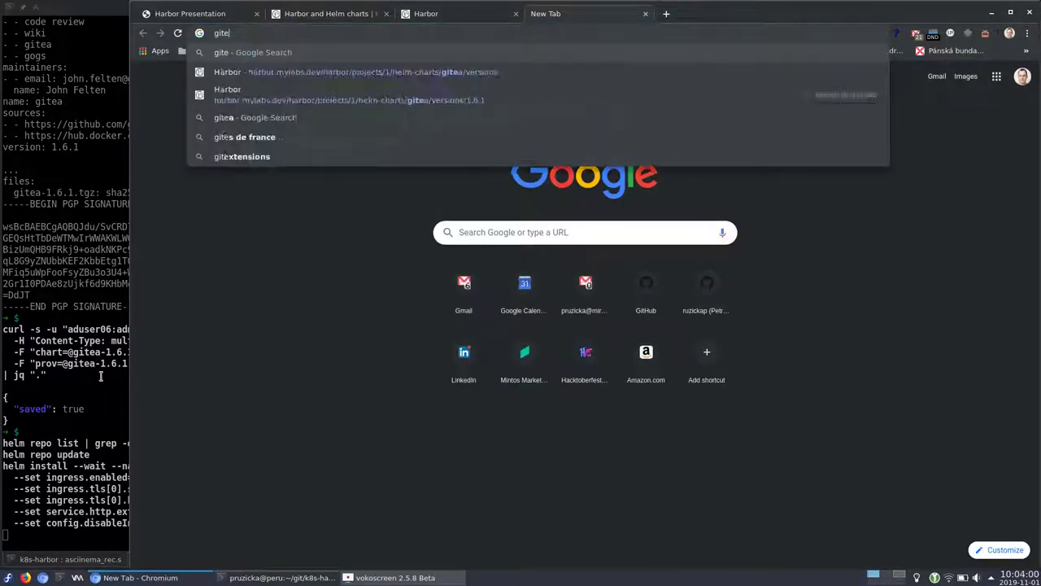
{"action": "type", "text": "a.mylabs.dev/"}
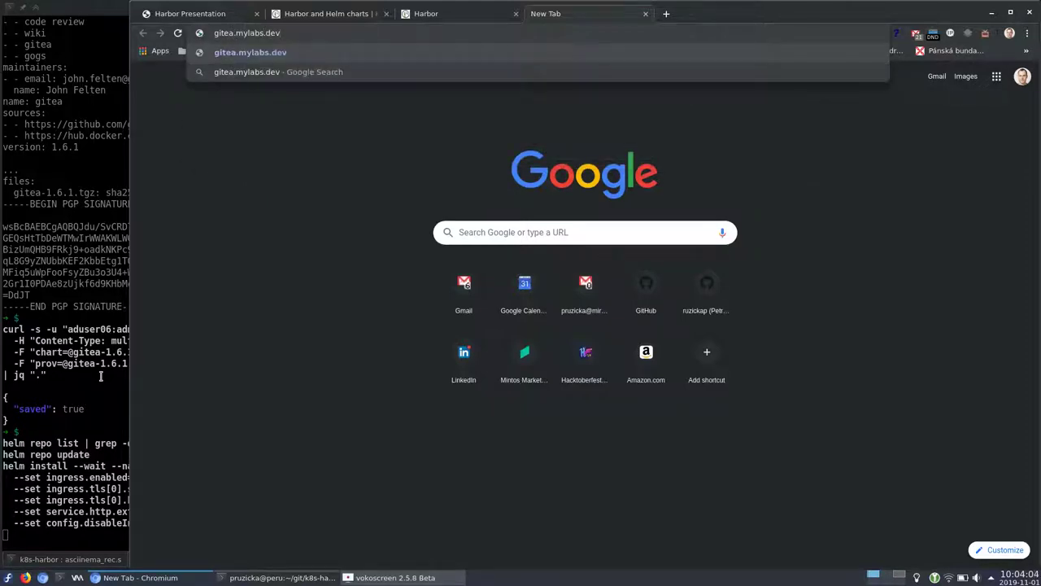
{"action": "key", "text": "Return"}
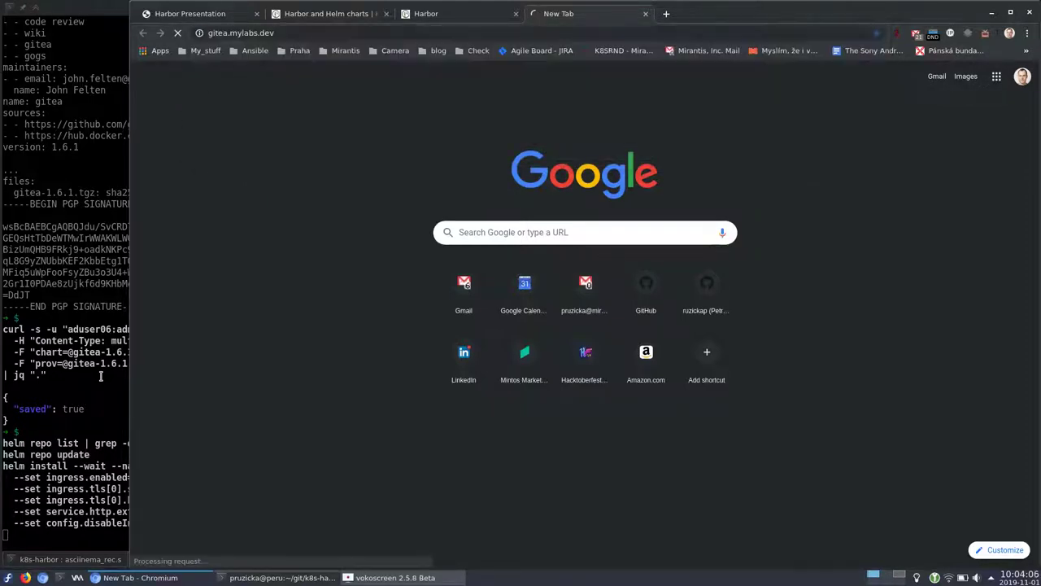
Highlight the helm repo add library command, its chart repository URL, helm repo update and the gitea install
{"action": "left_click", "coordinate": [52, 317]}
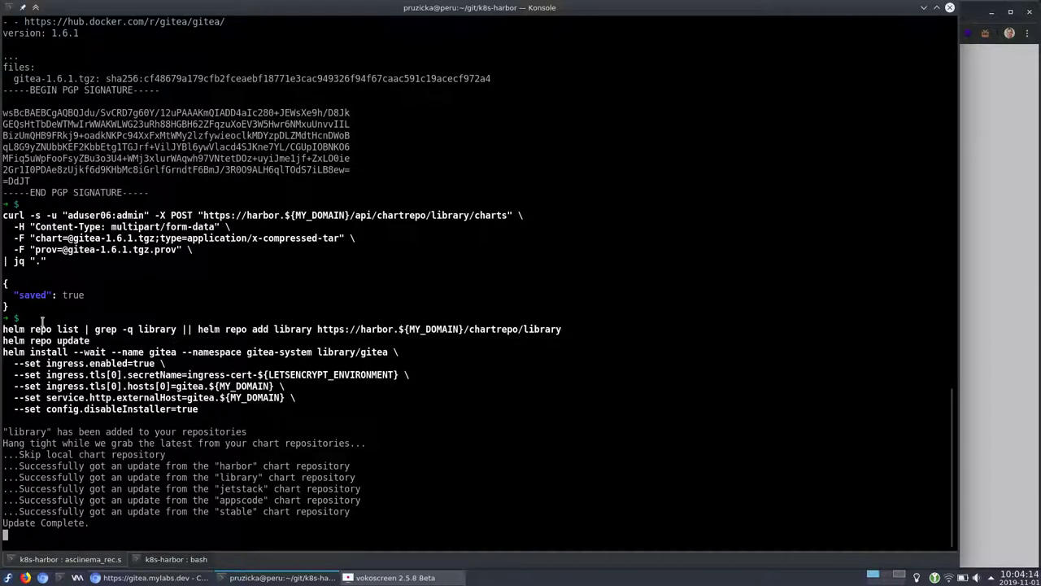
{"action": "scroll", "coordinate": [116, 277], "scroll_direction": "up", "scroll_amount": 4}
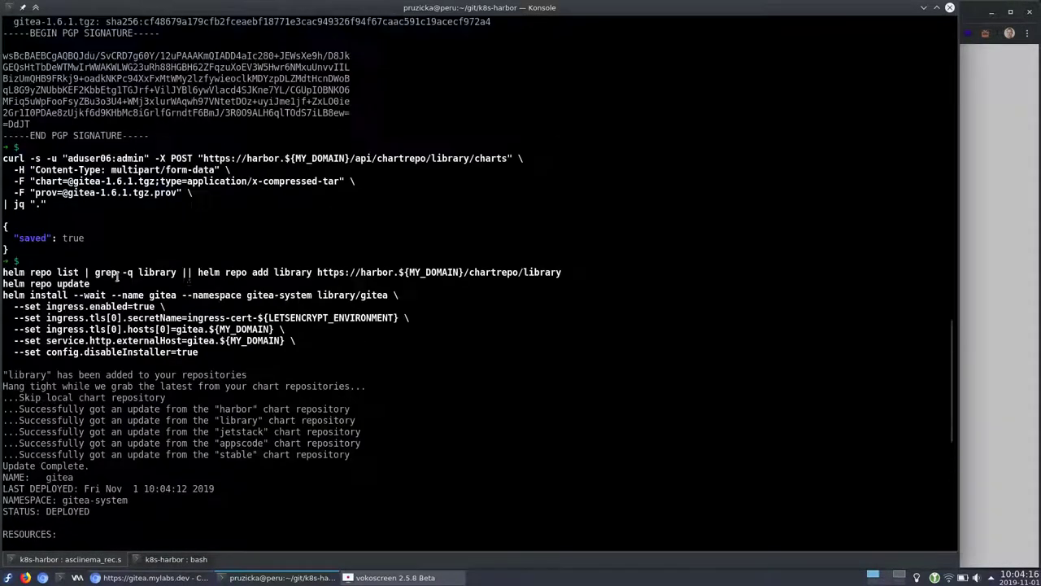
{"action": "left_click_drag", "start_coordinate": [197, 272], "coordinate": [310, 274]}
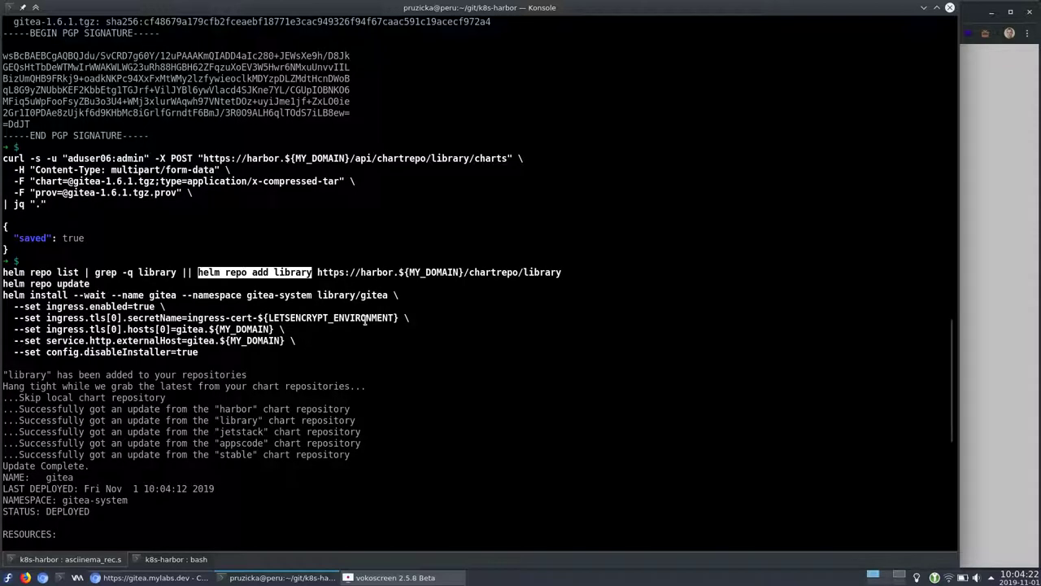
{"action": "double_click", "coordinate": [358, 271]}
{"action": "left_click_drag", "start_coordinate": [560, 277], "coordinate": [318, 272]}
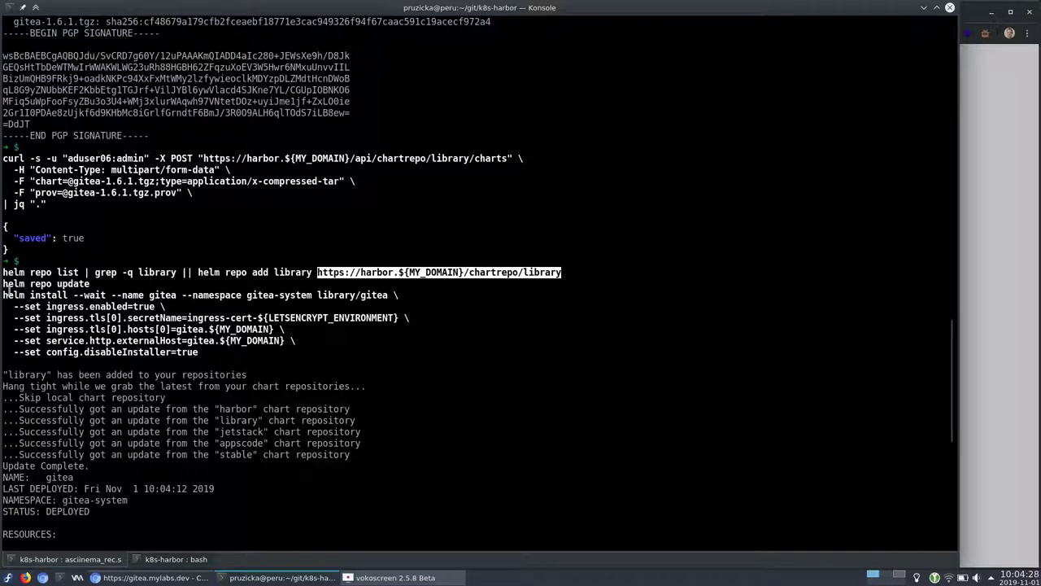
{"action": "left_click_drag", "start_coordinate": [3, 283], "coordinate": [90, 284]}
{"action": "left_click_drag", "start_coordinate": [2, 294], "coordinate": [199, 352]}
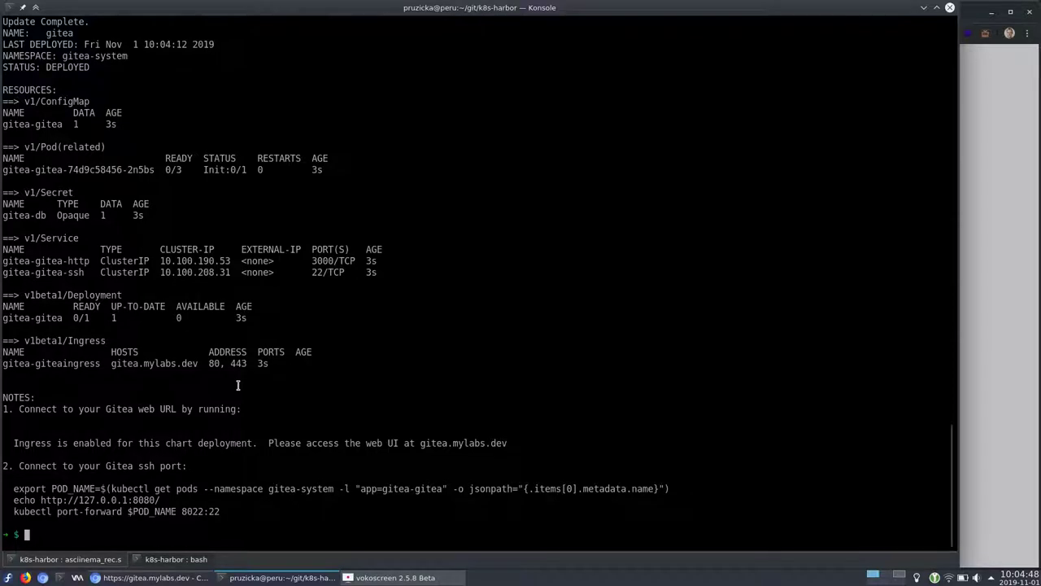
Reload gitea.mylabs.dev and start a docker login to the Harbor registry with the user's credentials
{"action": "key", "text": "alt+Tab"}
{"action": "key", "text": "F5"}
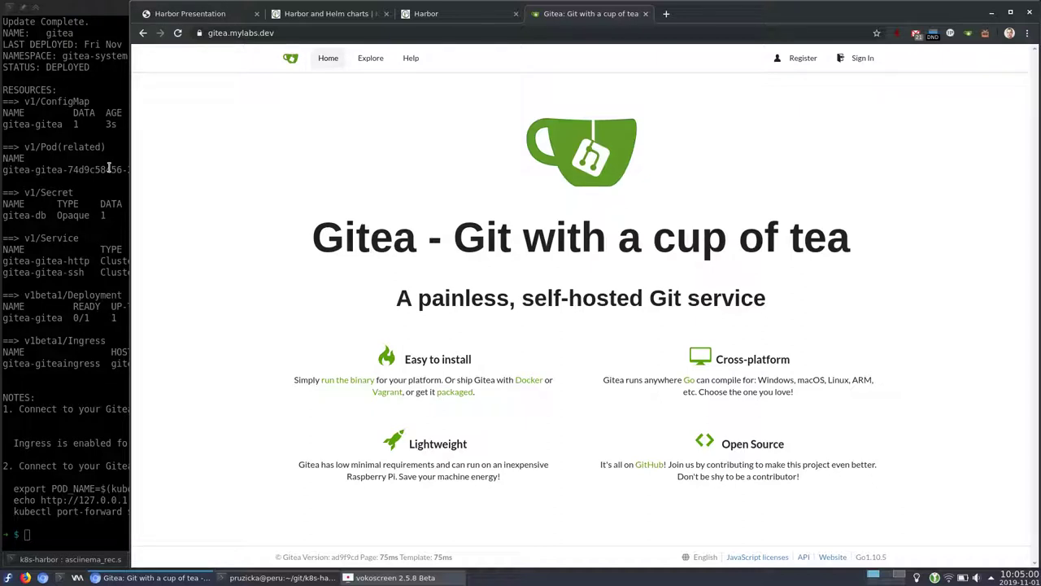
{"action": "left_click", "coordinate": [108, 168]}
{"action": "type", "text": "echo admin | docker login --username aduser05 --password-stdin harbor.${"}
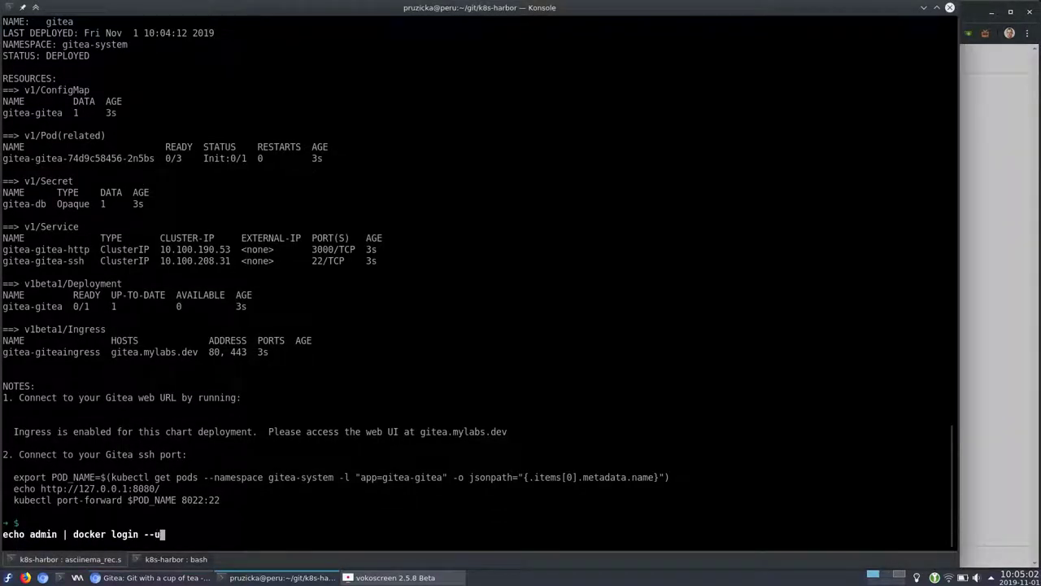
Close the Gitea and Harbor browser tabs, leaving the docs page
{"action": "key", "text": "alt+Tab"}
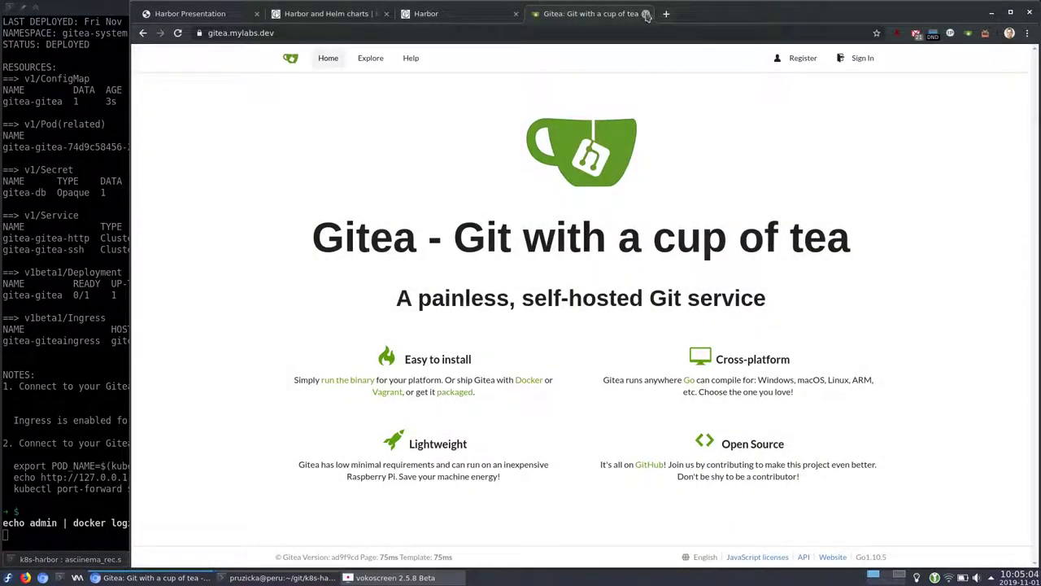
{"action": "left_click", "coordinate": [649, 14]}
{"action": "left_click", "coordinate": [516, 14]}
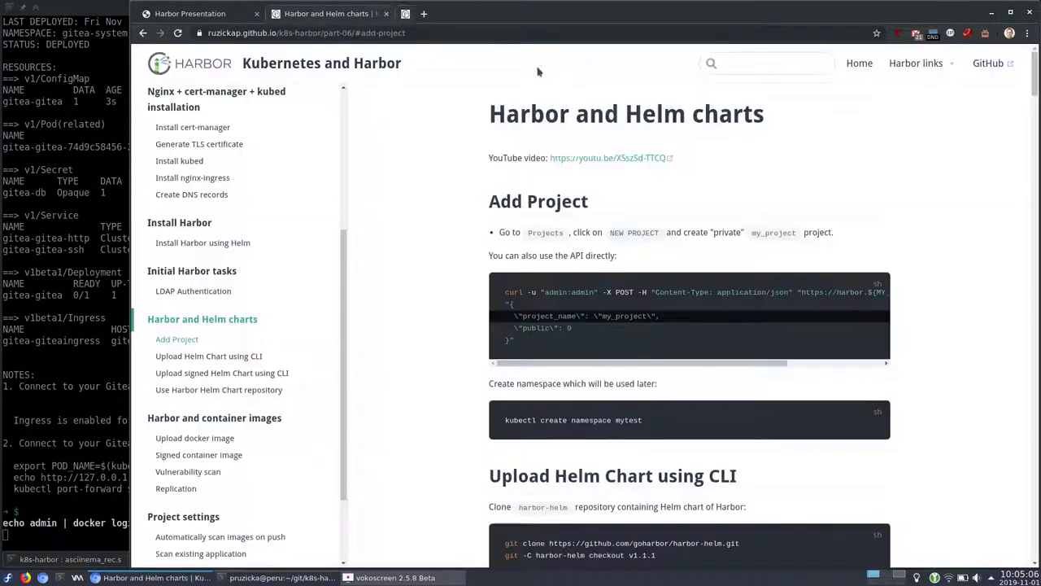
{"action": "left_click", "coordinate": [72, 396]}
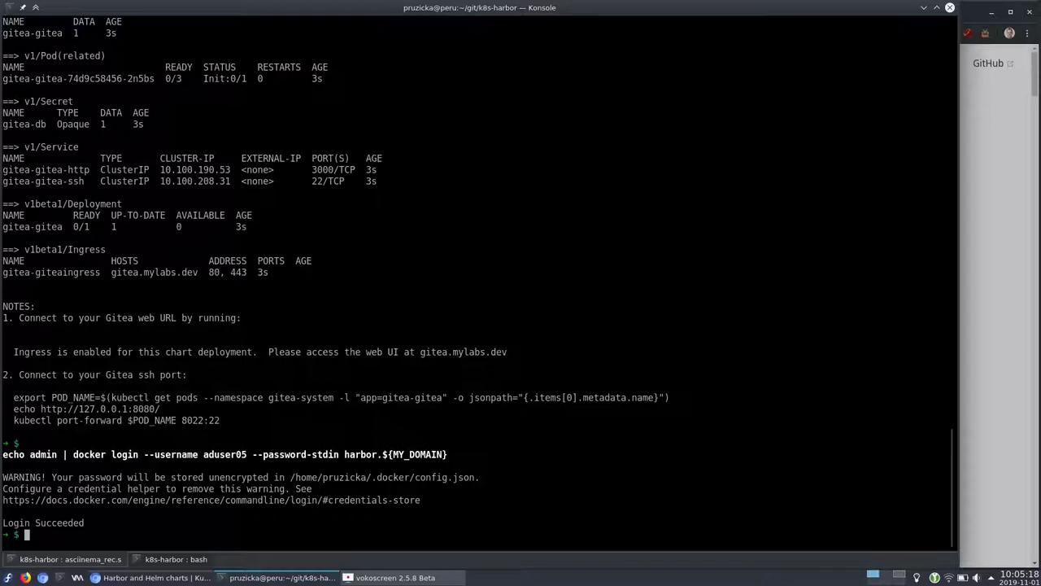
Highlight the registry login command and its docker login part
{"action": "left_click_drag", "start_coordinate": [449, 454], "coordinate": [2, 457]}
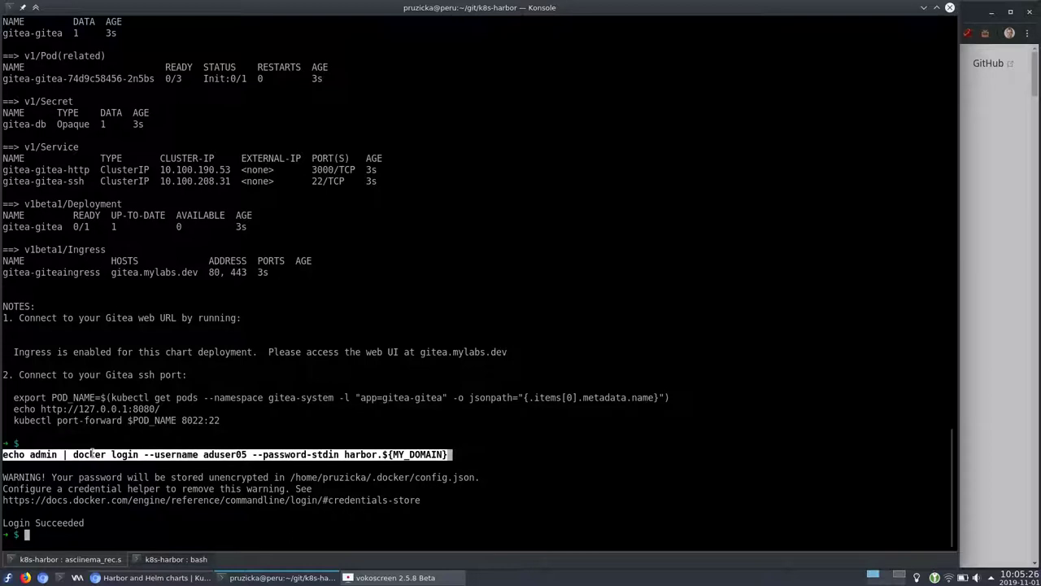
{"action": "left_click", "coordinate": [68, 458]}
{"action": "left_click_drag", "start_coordinate": [68, 457], "coordinate": [147, 455]}
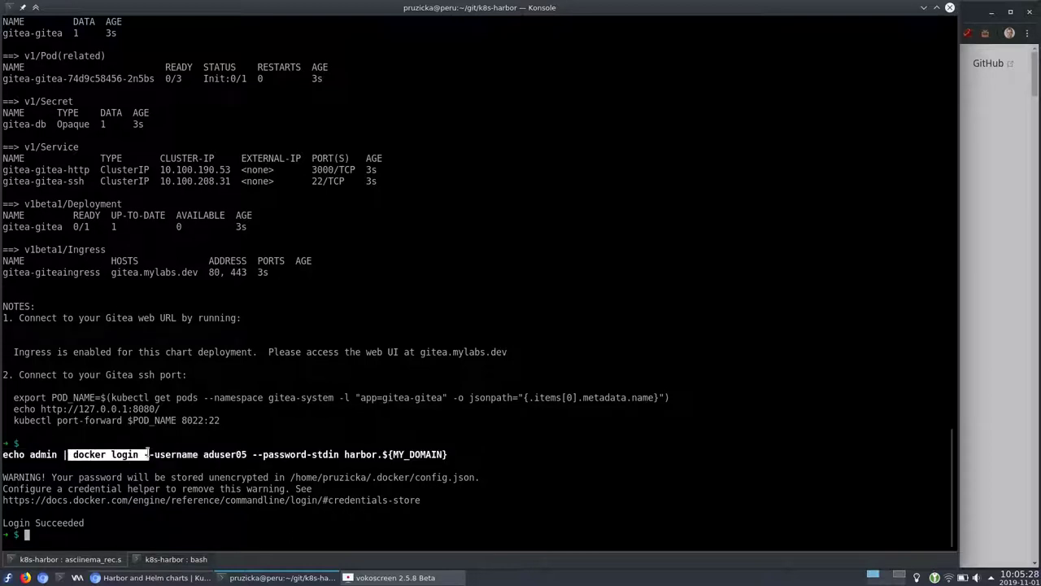
Pull gcr.io/kuar-demo/kuard-amd64:blue and highlight the image reference
{"action": "type", "text": "docker pull gcr.io/kuar-demo/kuard-amd64:blue"}
{"action": "key", "text": "Return"}
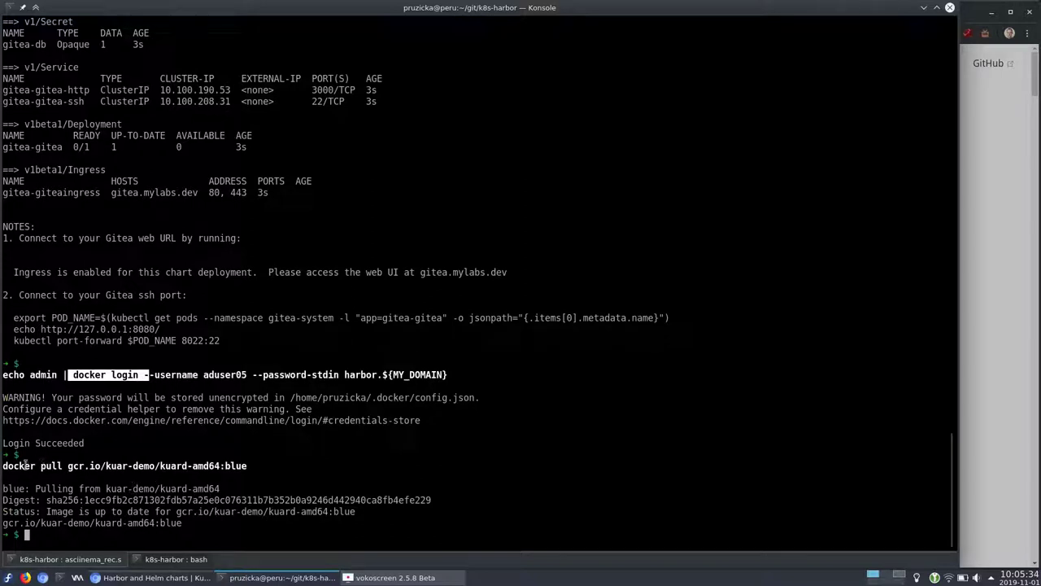
{"action": "left_click_drag", "start_coordinate": [4, 465], "coordinate": [252, 466]}
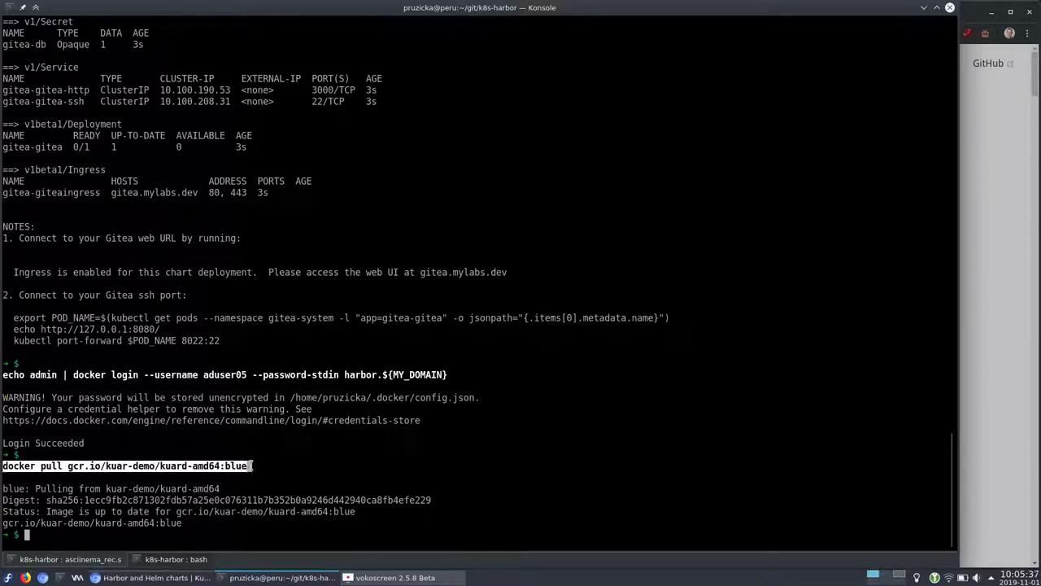
{"action": "double_click", "coordinate": [81, 465]}
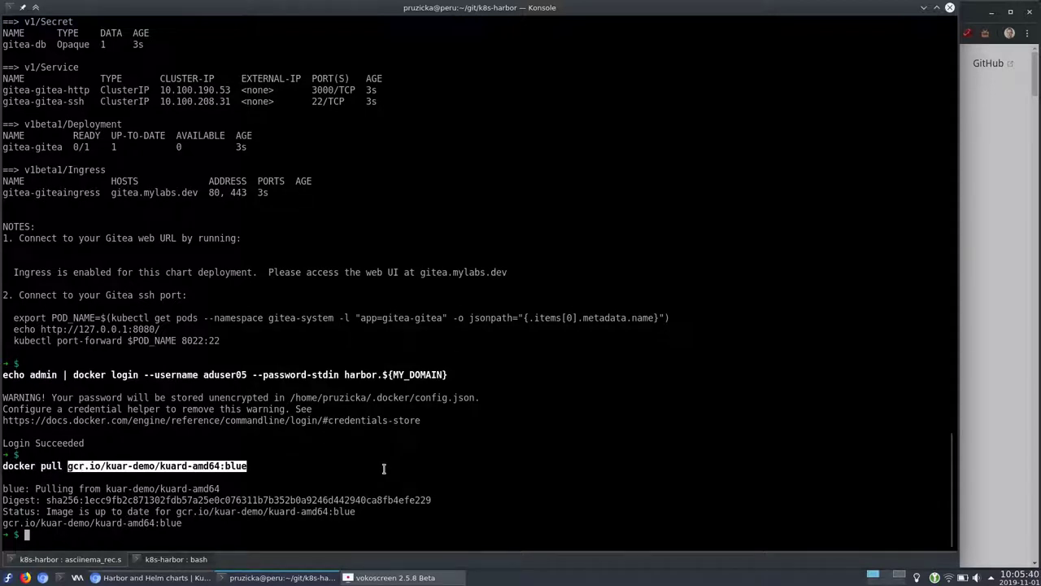
{"action": "double_click", "coordinate": [75, 465]}
Tag kuard as harbor.${MY_DOMAIN}/my_project/kuard-amd64:blue, list docker images, and show the presentation
{"action": "key", "text": "Return"}
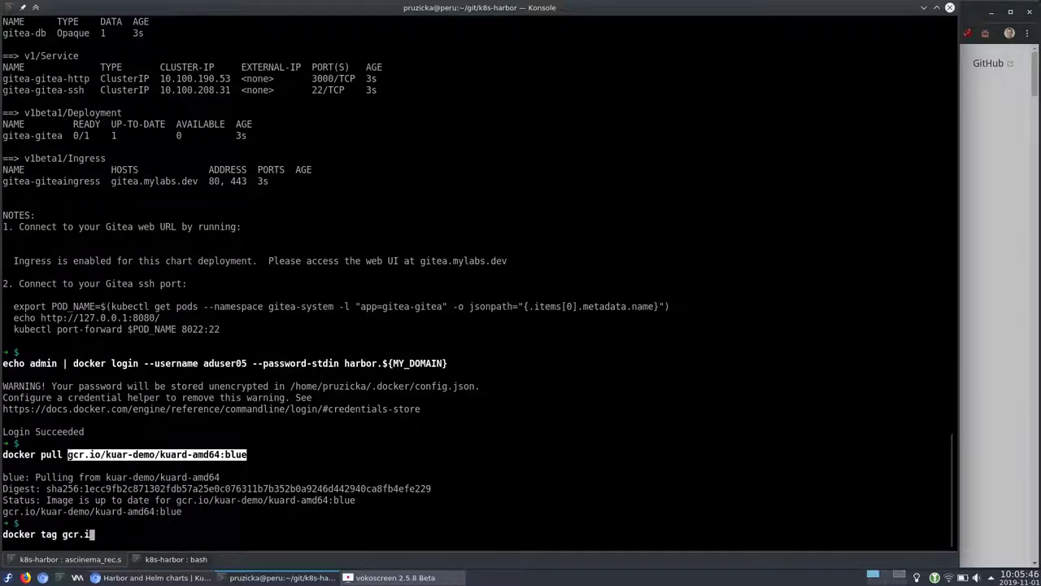
{"action": "key", "text": "Return"}
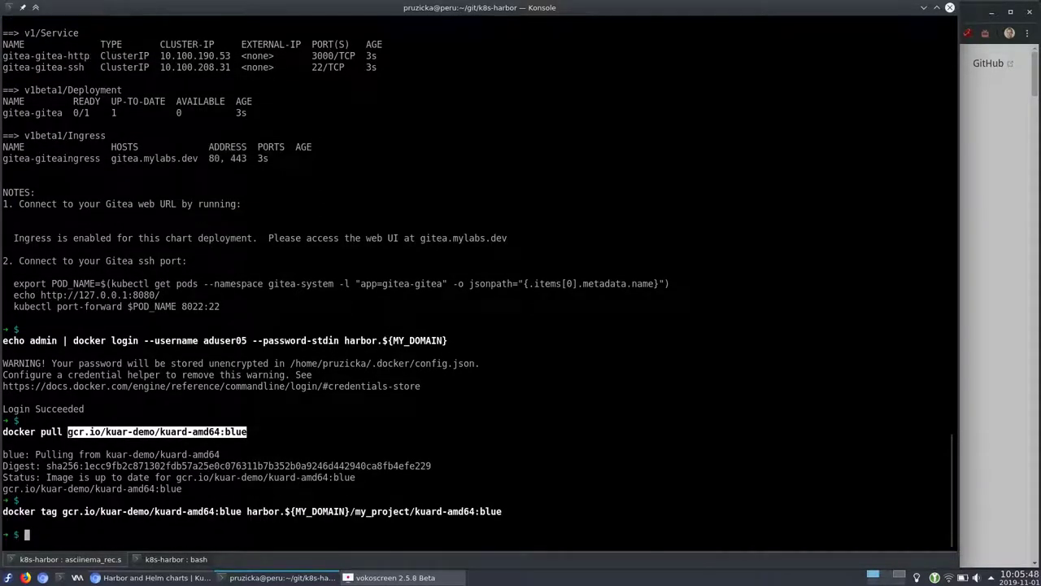
{"action": "type", "text": "docker images"}
{"action": "key", "text": "Return"}
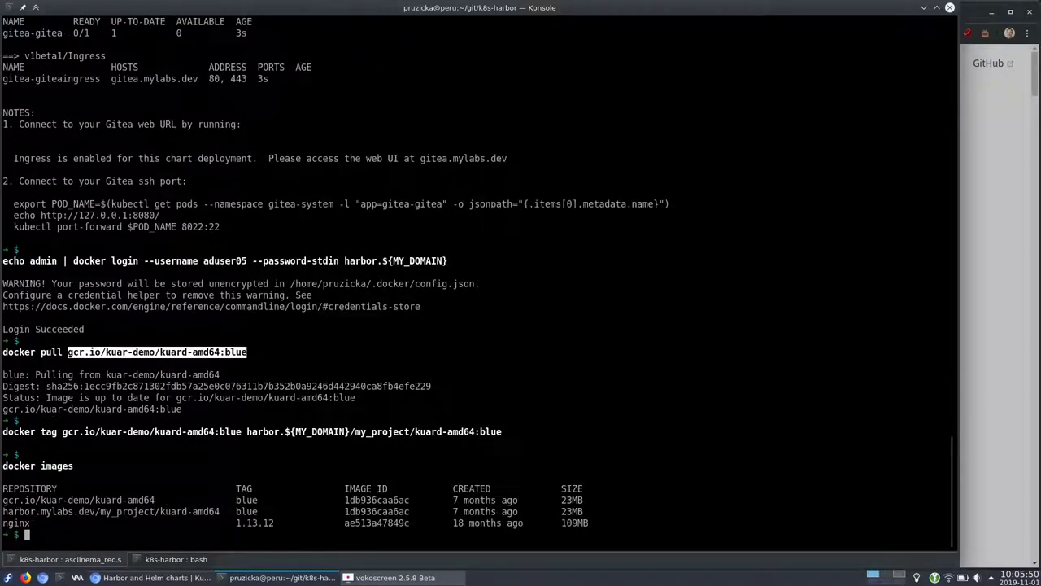
{"action": "double_click", "coordinate": [65, 511]}
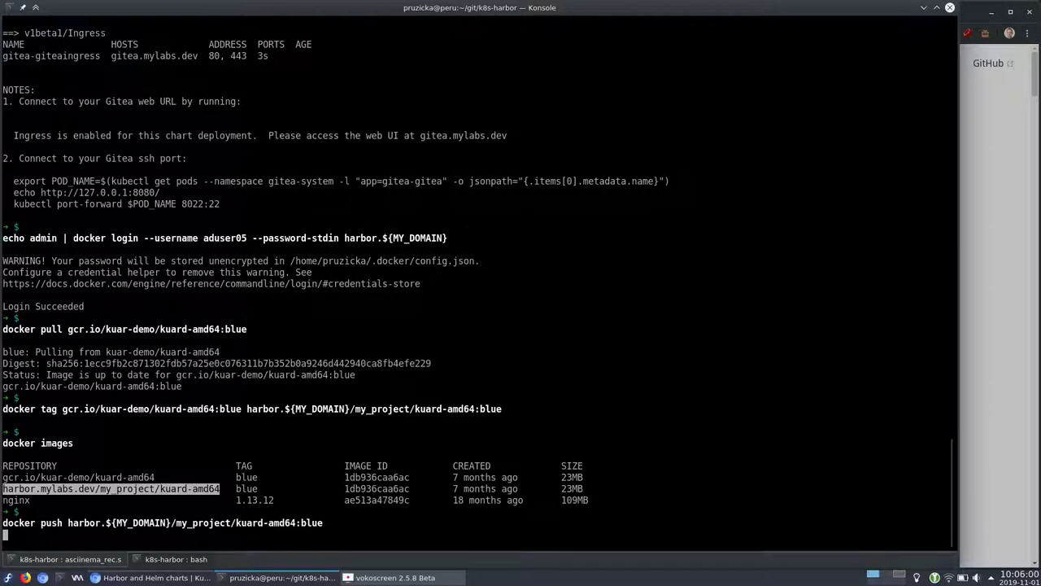
{"action": "key", "text": "alt+Tab"}
{"action": "left_click", "coordinate": [189, 13]}
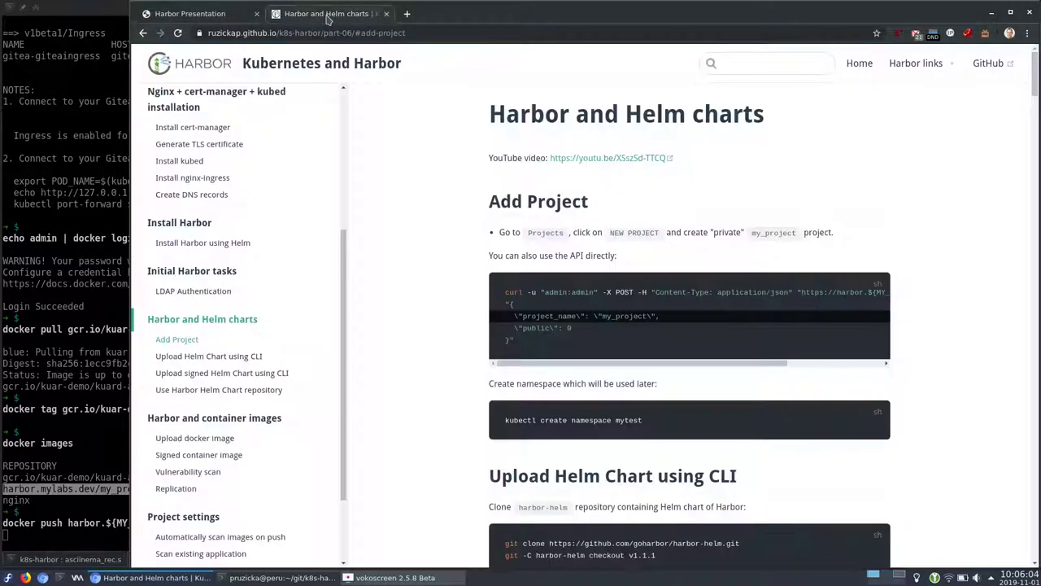
Open my_project's repositories in Harbor and refresh once the push completes
{"action": "left_click", "coordinate": [328, 17]}
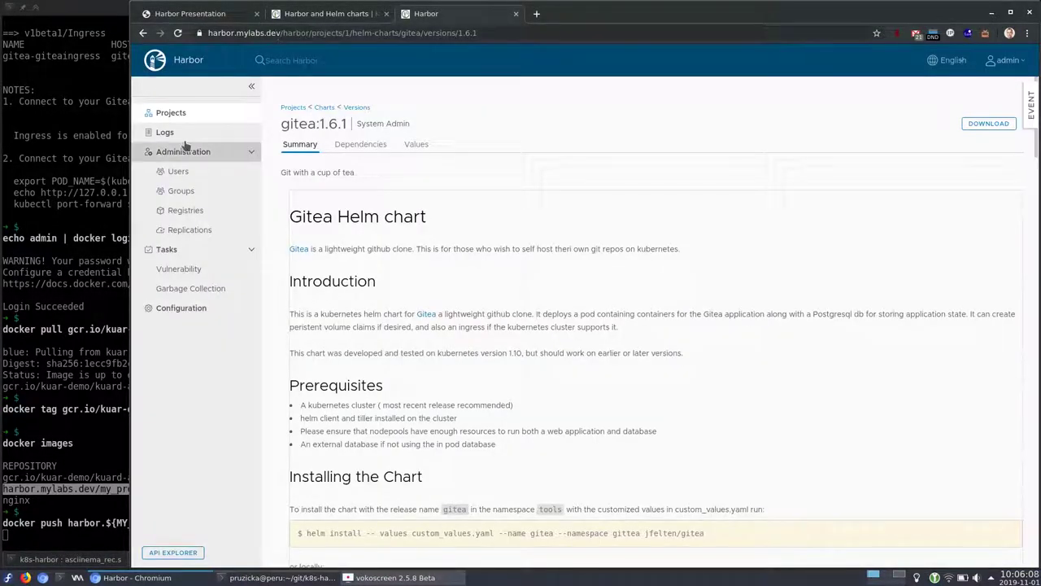
{"action": "left_click", "coordinate": [299, 109]}
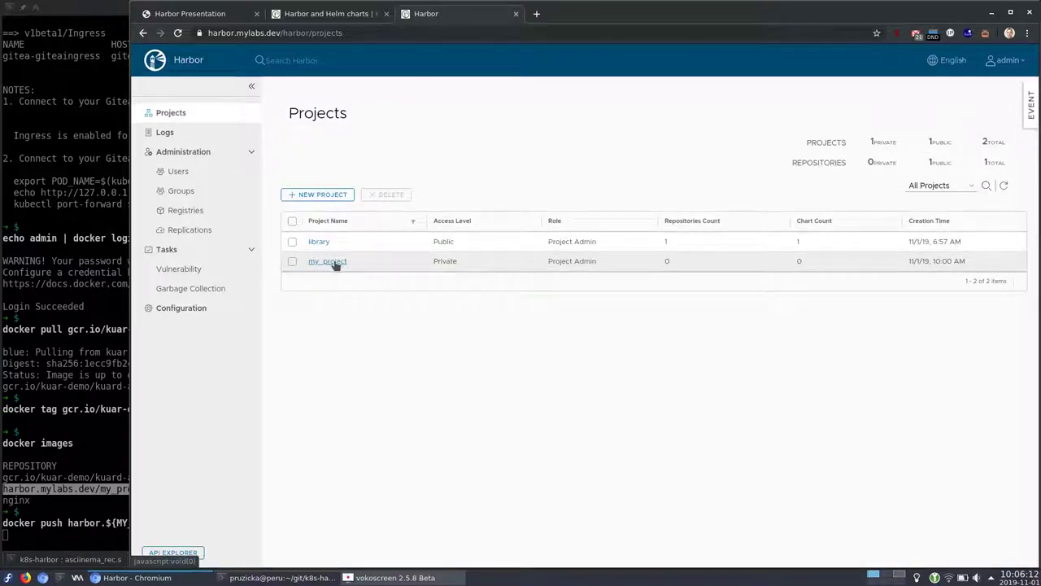
{"action": "left_click", "coordinate": [335, 264]}
{"action": "left_click", "coordinate": [355, 141]}
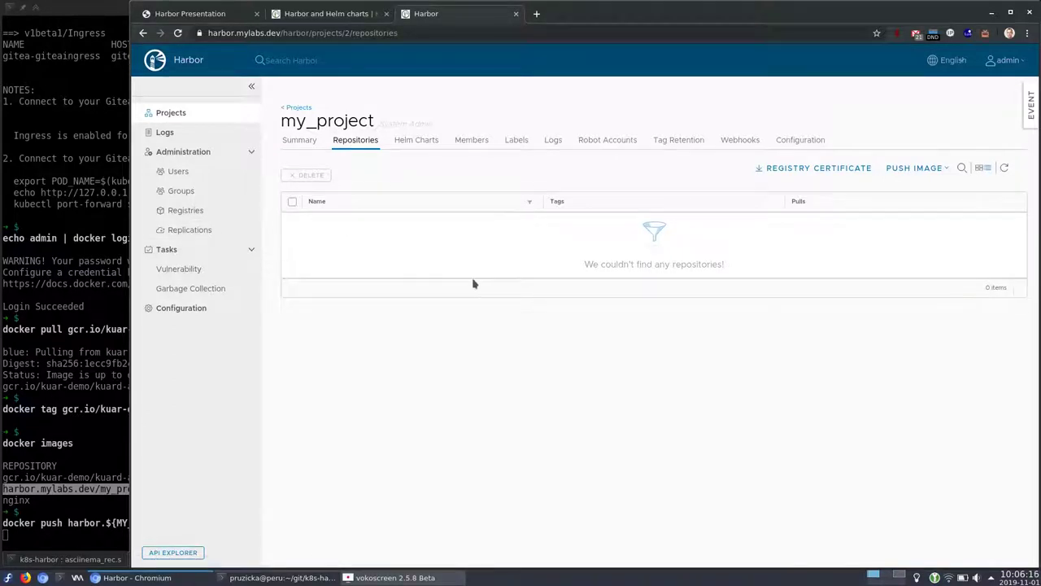
{"action": "key", "text": "alt+Tab"}
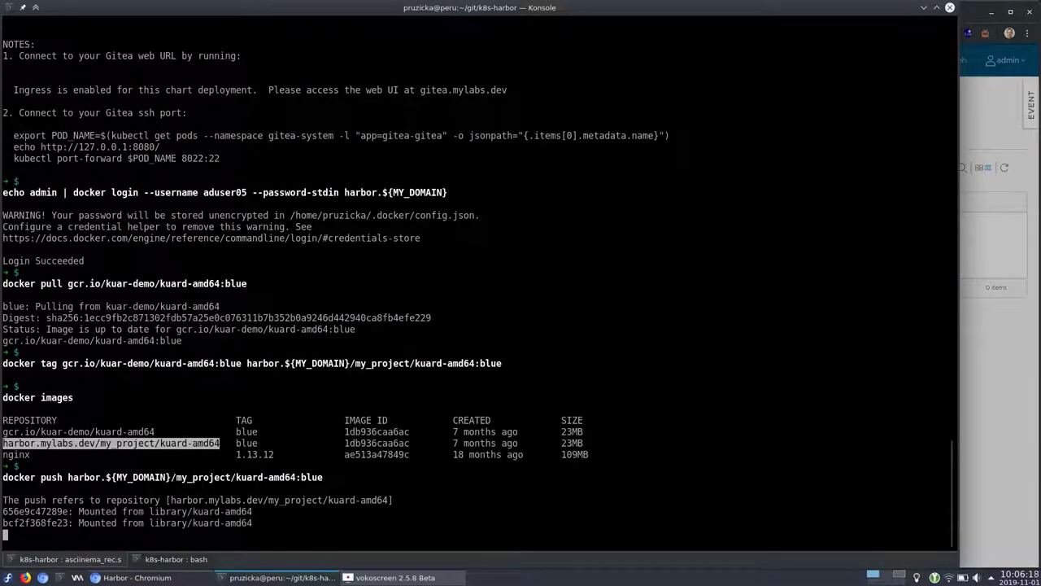
{"action": "key", "text": "alt+Tab"}
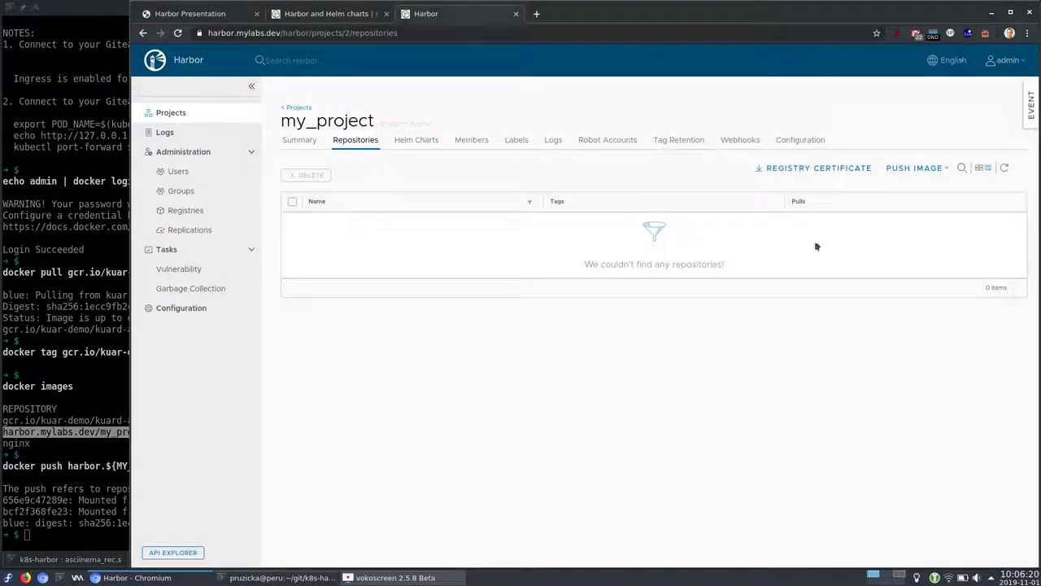
{"action": "left_click", "coordinate": [1005, 169]}
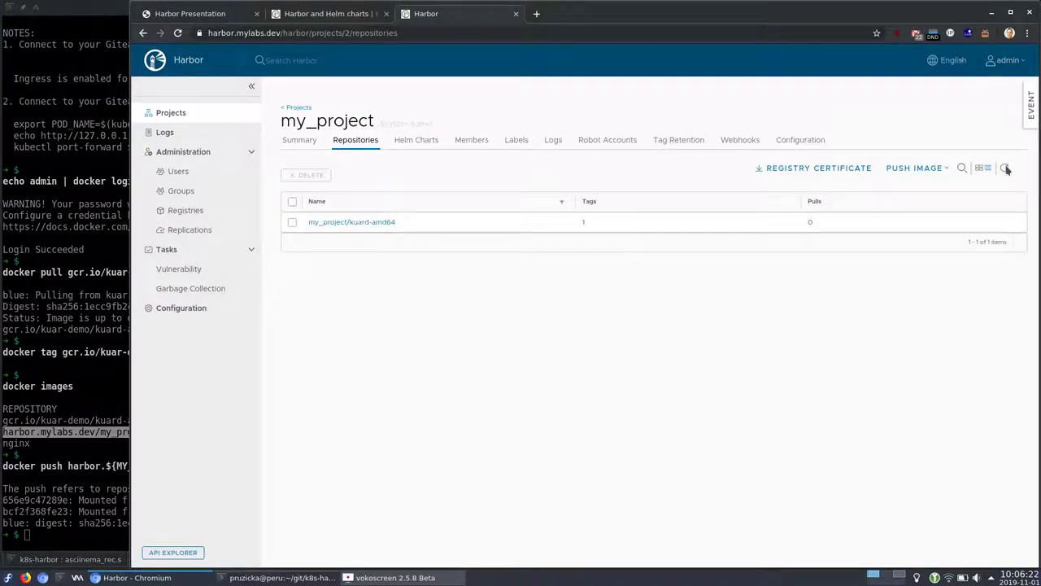
Inspect the kuard-amd64 blue tag's build history and vulnerability details
{"action": "left_click", "coordinate": [372, 223]}
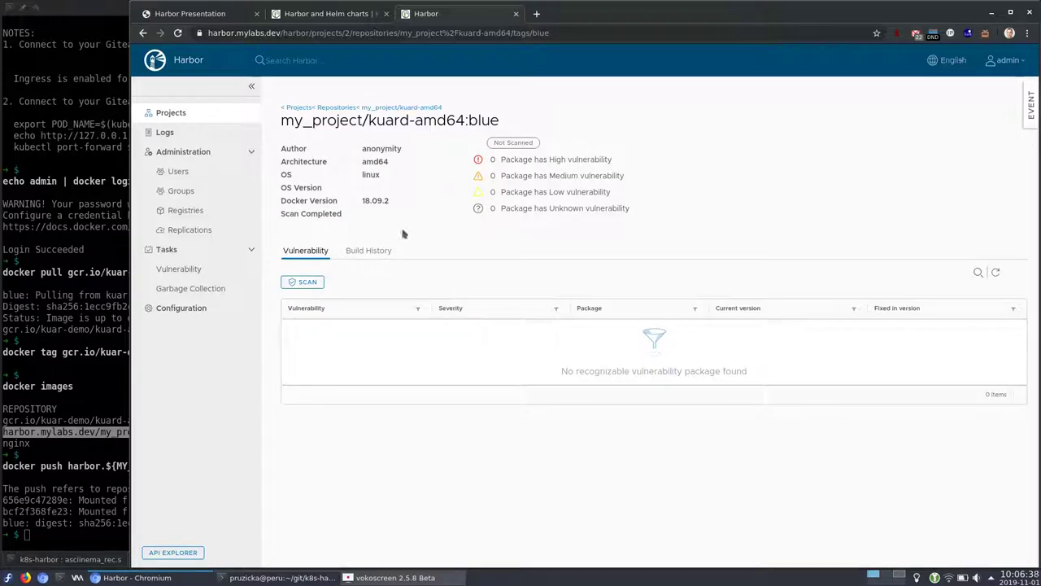
{"action": "left_click", "coordinate": [368, 252]}
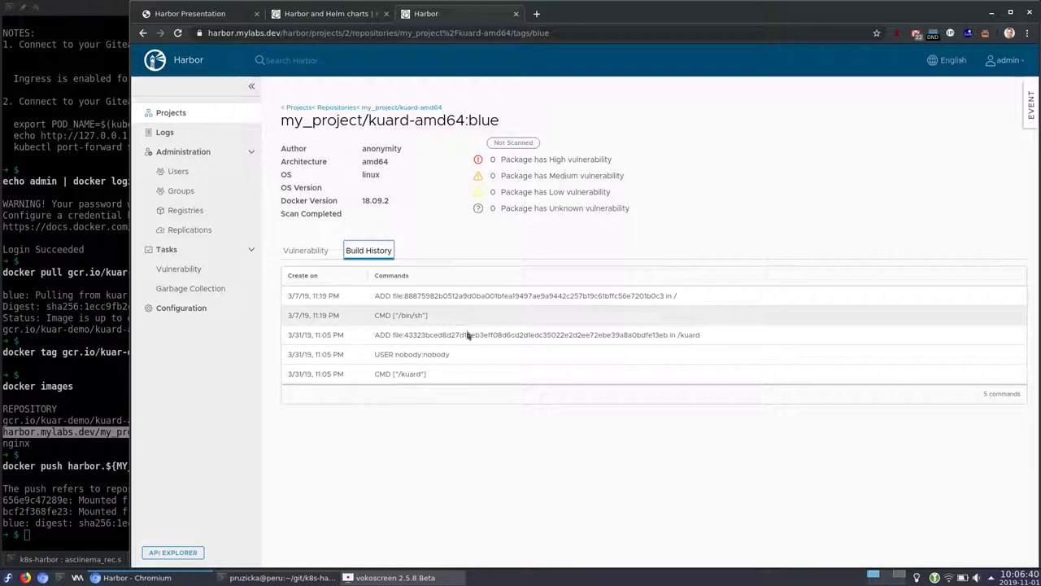
{"action": "left_click", "coordinate": [324, 253]}
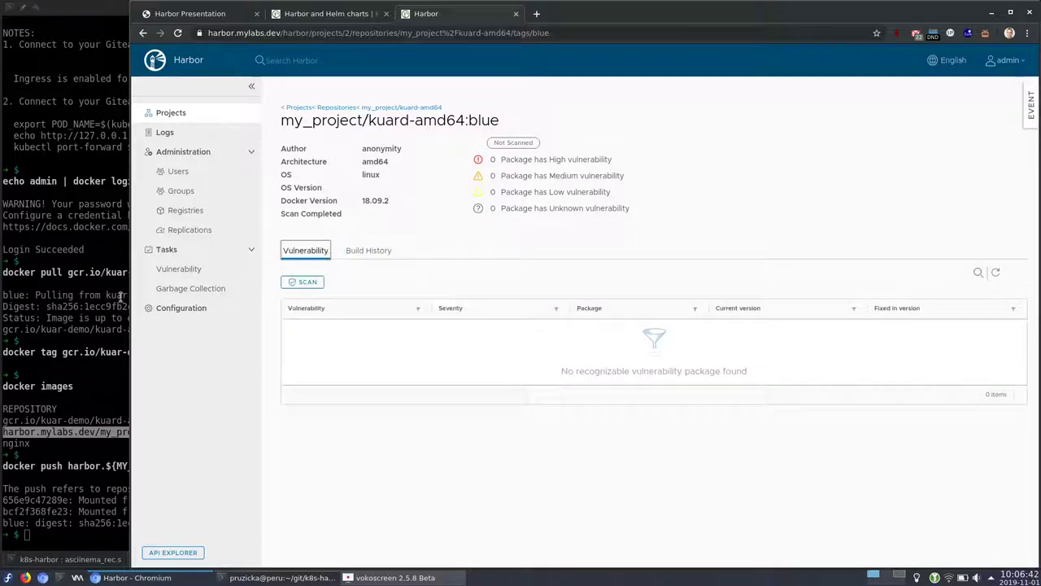
{"action": "key", "text": "alt+Tab"}
Wait for Clair's database update to finish, then query Harbor's systeminfo Clair vulnerability status
{"action": "type", "text": "CLAIR_POD=$(kubectl get pods -l \"app=harbor,component=clair\" -n harbor-system -o jsonpath=\"{.items[0].metadata.name}\")"}
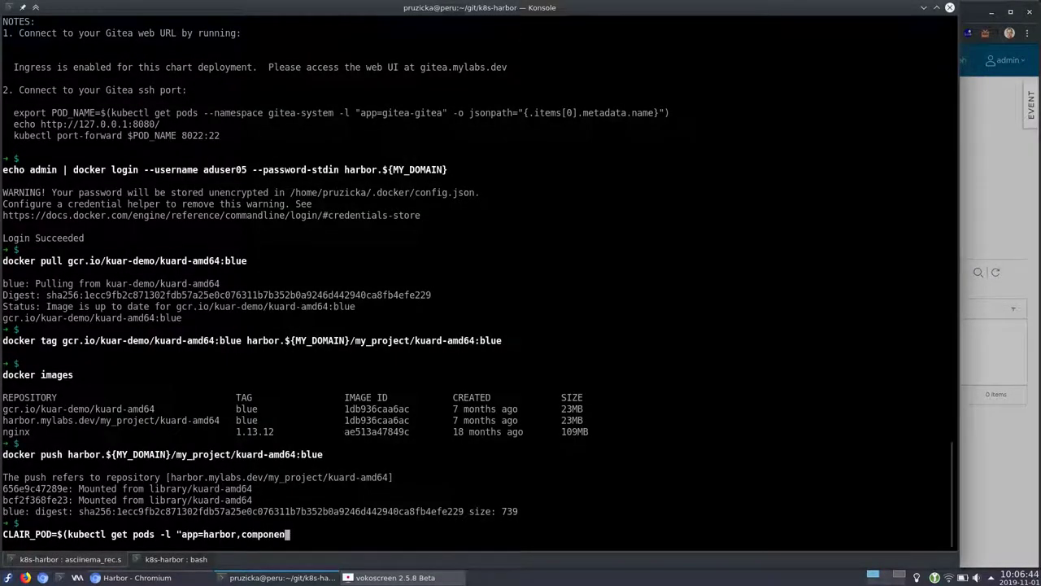
{"action": "key", "text": "Return"}
{"action": "type", "text": "while ! kubectl logs -n harbor-system ${CLAIR_POD} | grep \"update finished\"; do echo -n \". \"; sleep 10; done"}
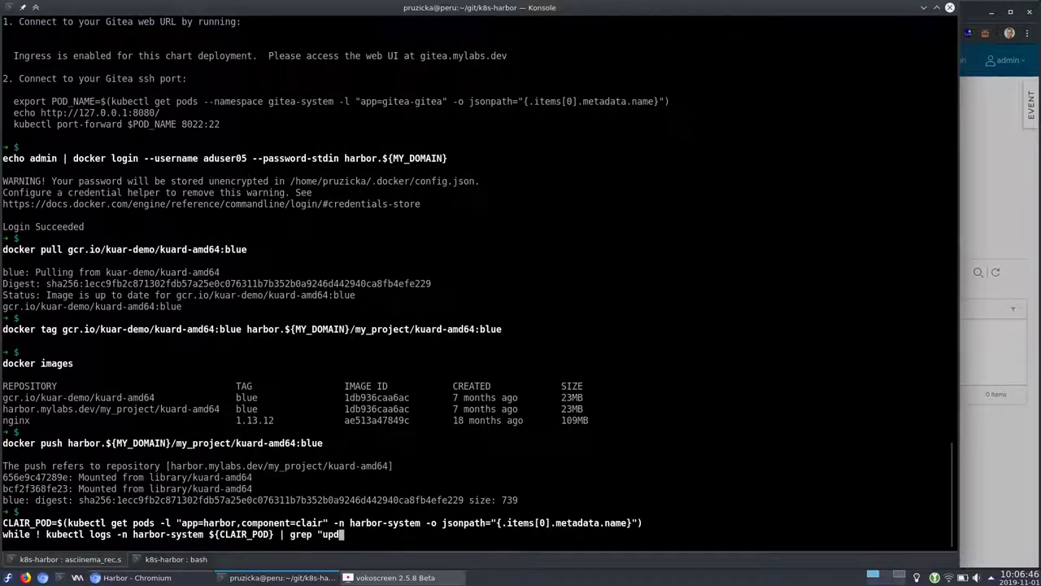
{"action": "key", "text": "Return"}
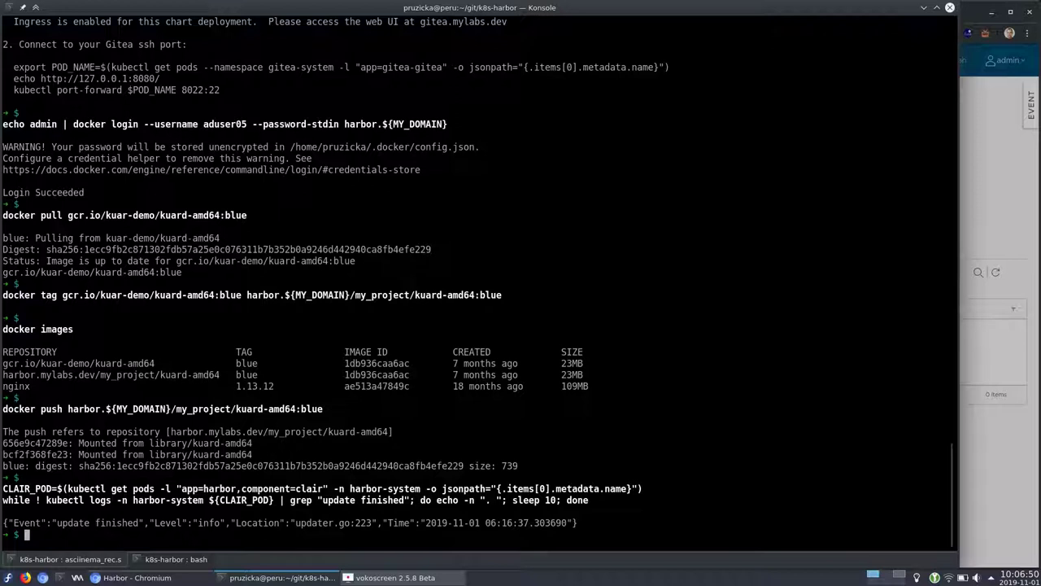
{"action": "type", "text": "curl -s -u \"adm"}
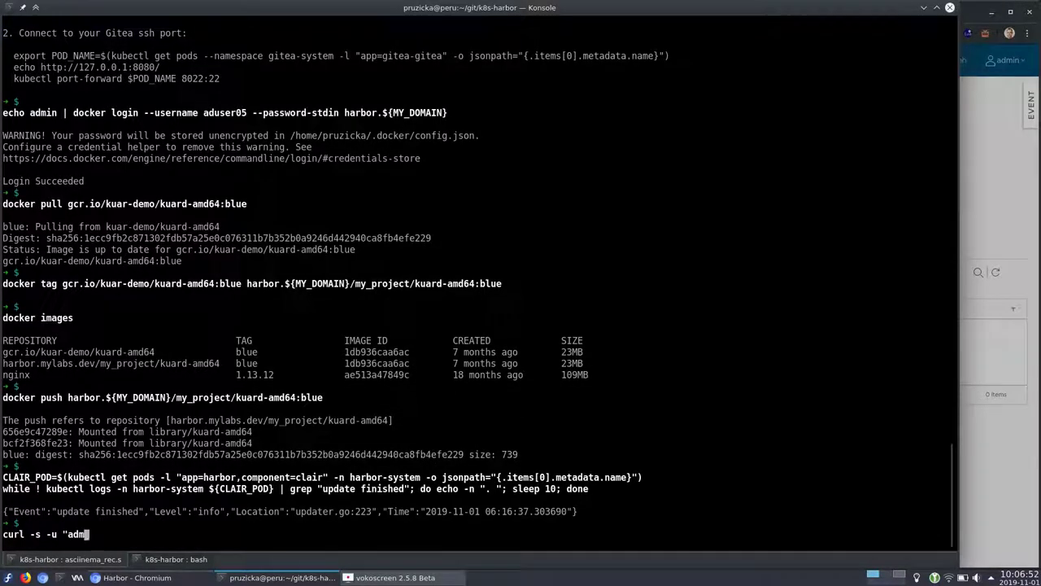
{"action": "type", "text": "in:admin\" \"https://harbor.${MY_DOMAIN}/api/systeminfo\" | jq \".clair_vulnerability_status\""}
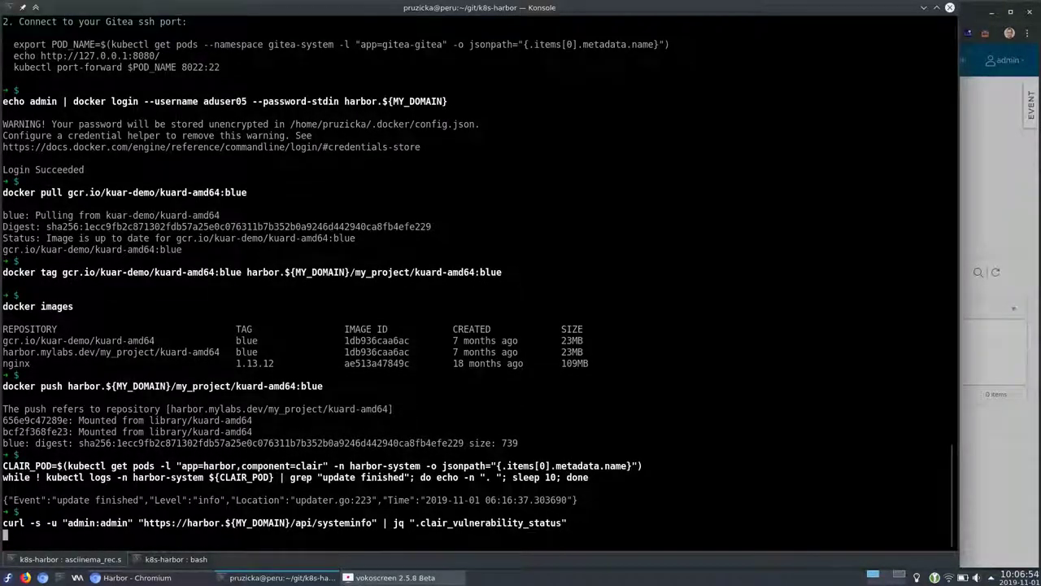
{"action": "key", "text": "Return"}
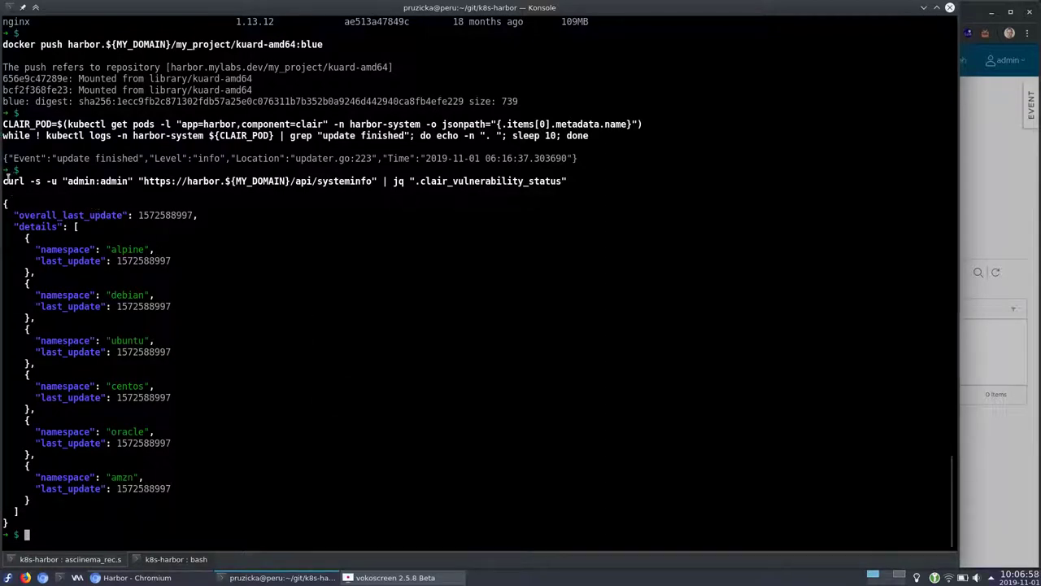
Point out the alpine, debian, ubuntu, centos and amzn namespace entries, then begin a scan POST request
{"action": "left_click_drag", "start_coordinate": [179, 260], "coordinate": [35, 249]}
{"action": "left_click", "coordinate": [123, 306]}
{"action": "left_click_drag", "start_coordinate": [182, 306], "coordinate": [2, 295]}
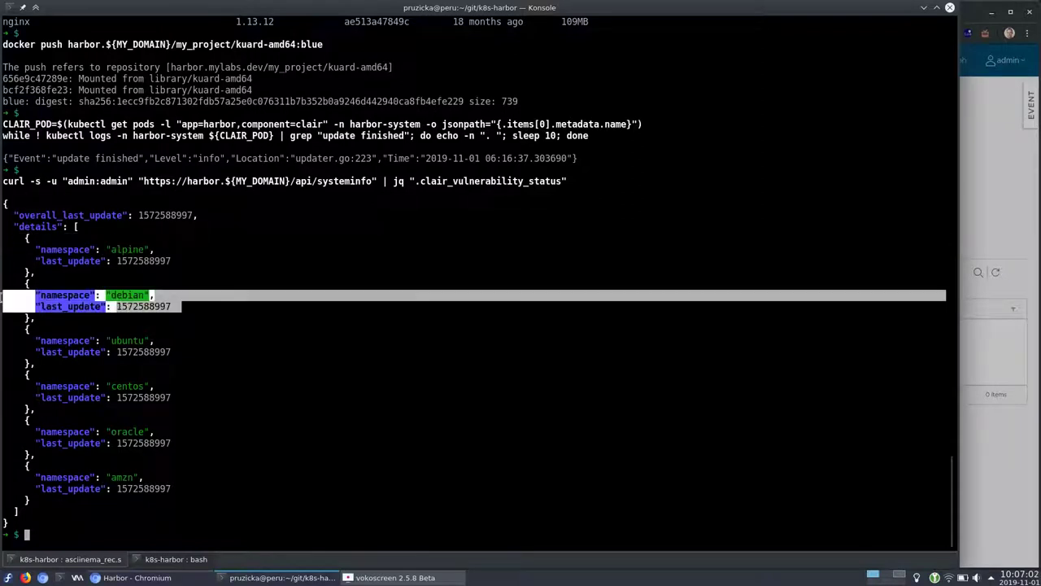
{"action": "left_click_drag", "start_coordinate": [173, 352], "coordinate": [3, 340]}
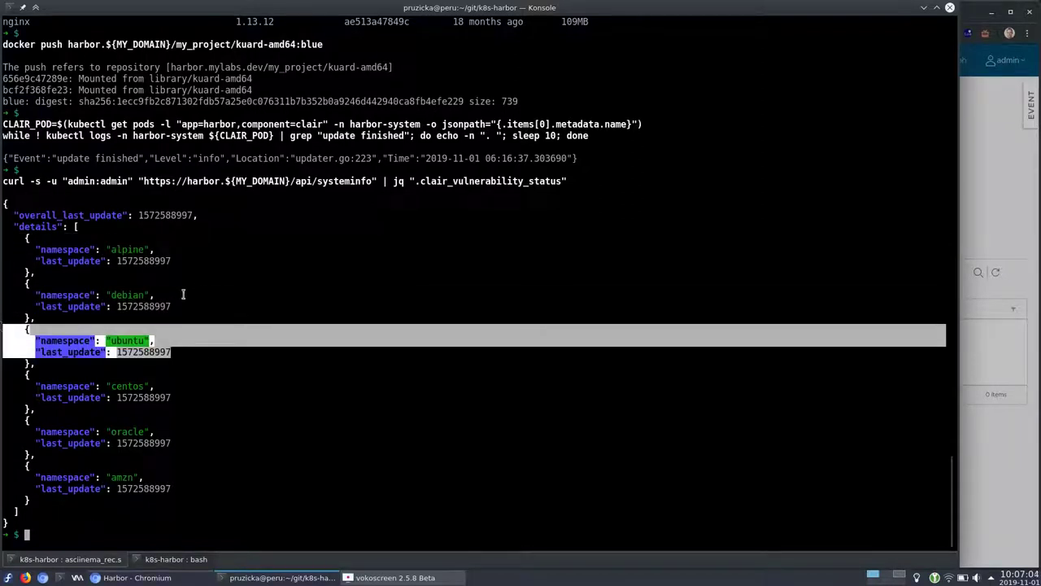
{"action": "left_click", "coordinate": [121, 294]}
{"action": "double_click", "coordinate": [120, 295]}
{"action": "double_click", "coordinate": [125, 340]}
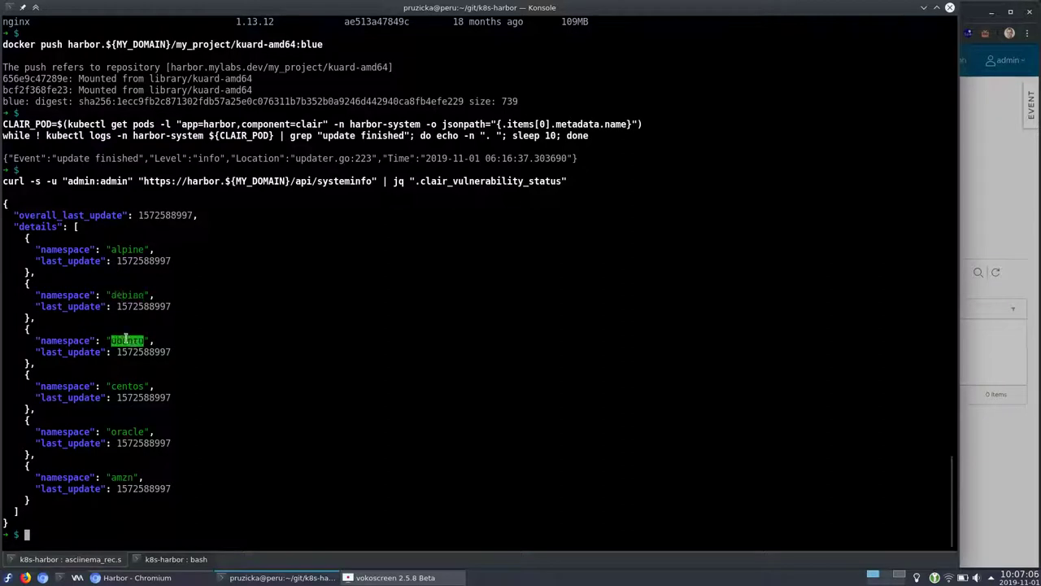
{"action": "double_click", "coordinate": [133, 397]}
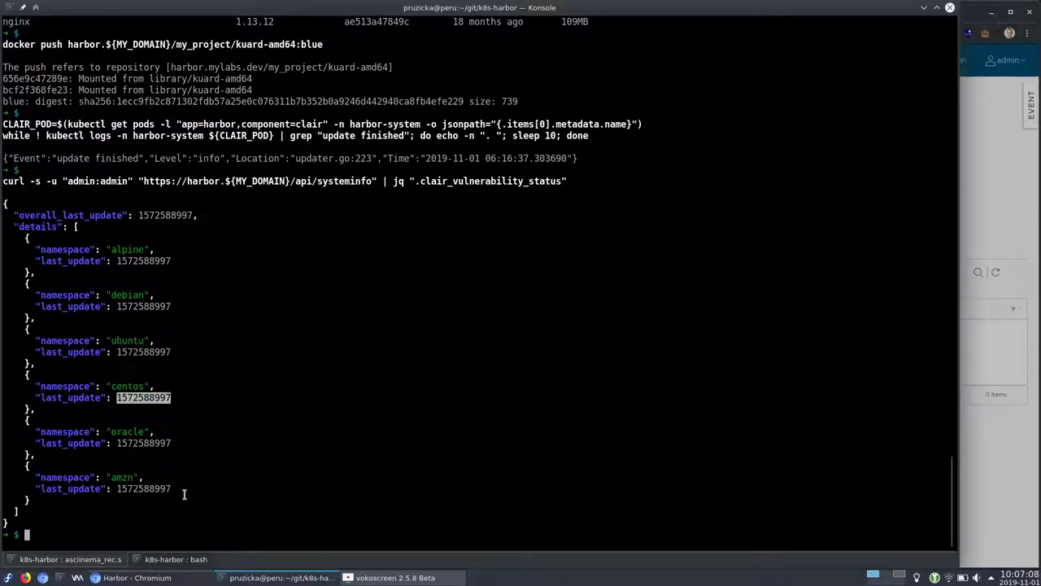
{"action": "left_click_drag", "start_coordinate": [180, 487], "coordinate": [8, 465]}
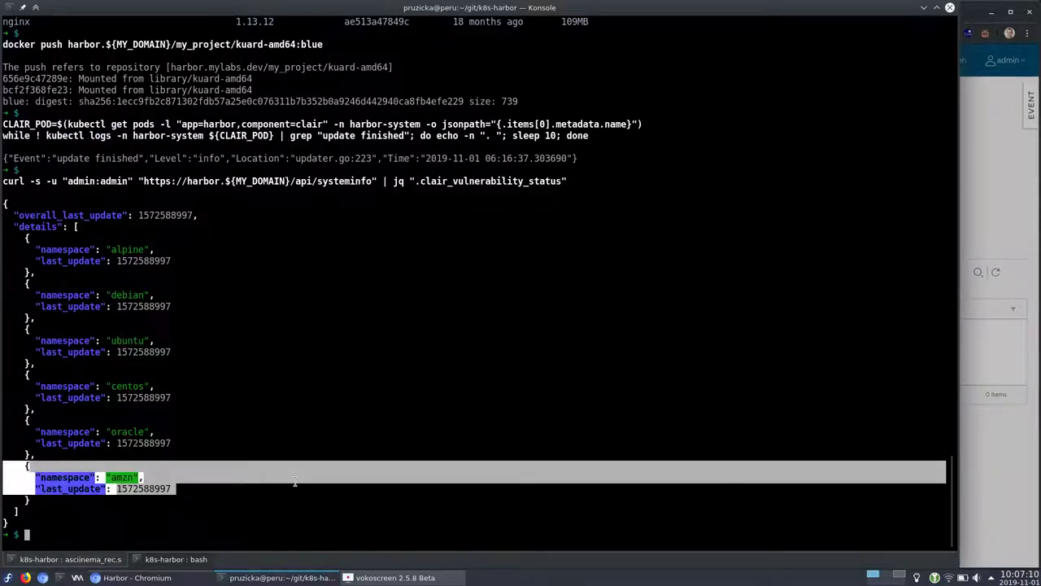
{"action": "type", "text": "curl -u \"aduser05:admin\" --header \"Content-Type: application/json\" -X POST \"htt"}
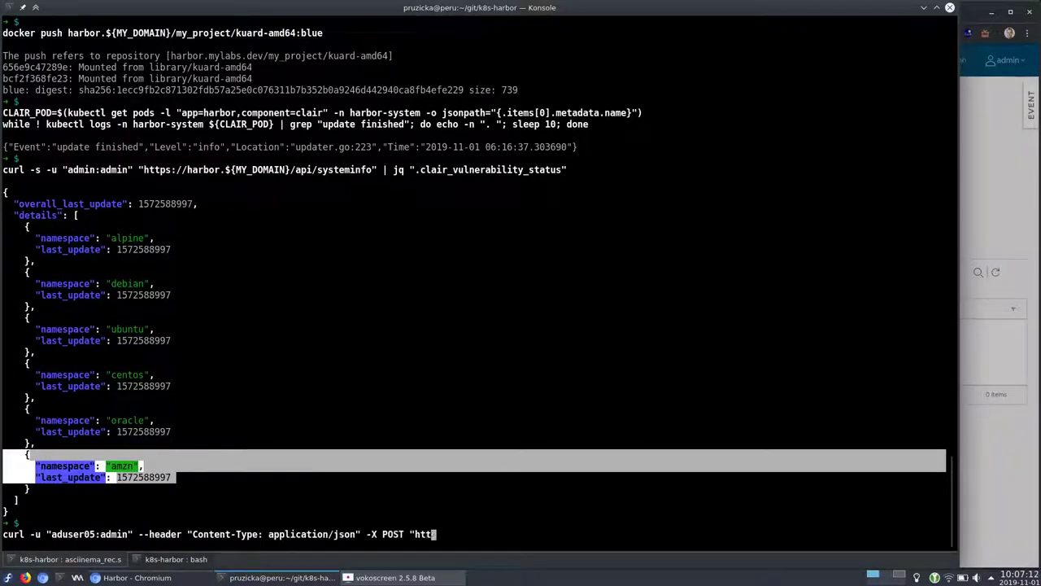
{"action": "type", "text": "ps://harbor.${MY_DOMAIN}/api/repositories/my_project/kuard-amd64/tags/blue/scan\""}
Run the kuard-amd64:blue scan request and open the repository's images in Harbor
{"action": "key", "text": "Return"}
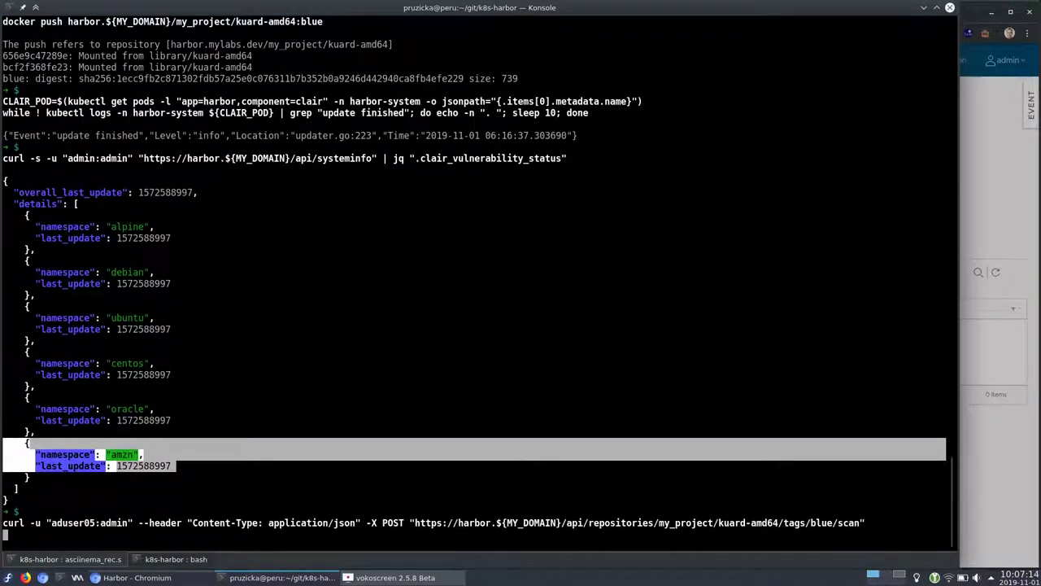
{"action": "key", "text": "alt+Tab"}
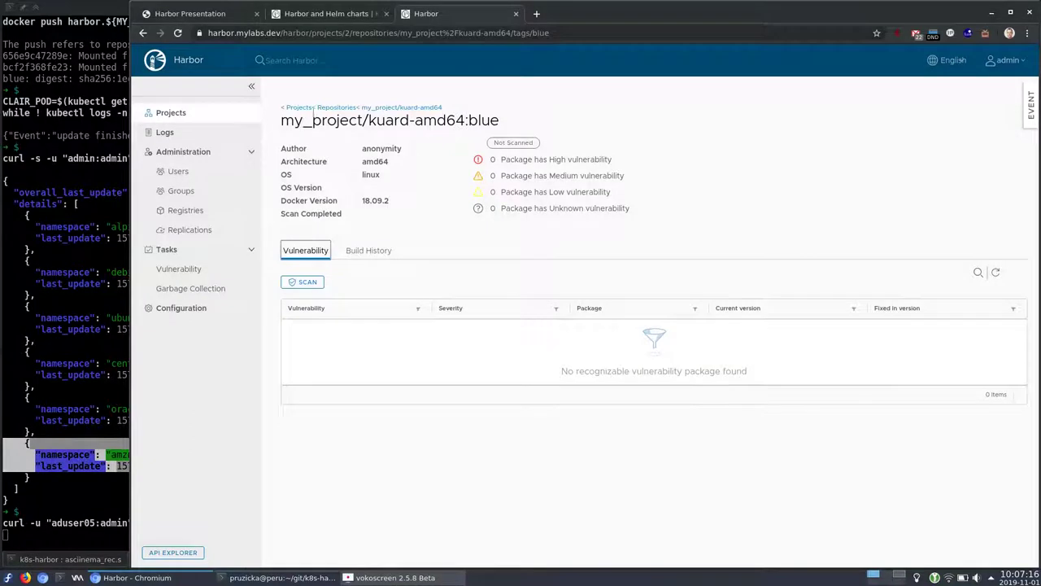
{"action": "left_click", "coordinate": [344, 108]}
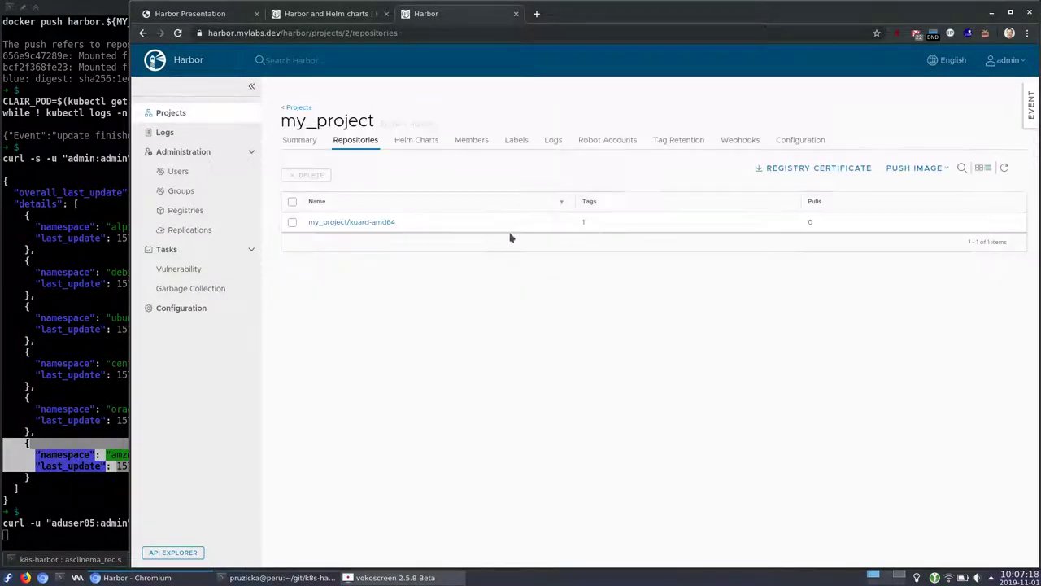
{"action": "left_click", "coordinate": [337, 223]}
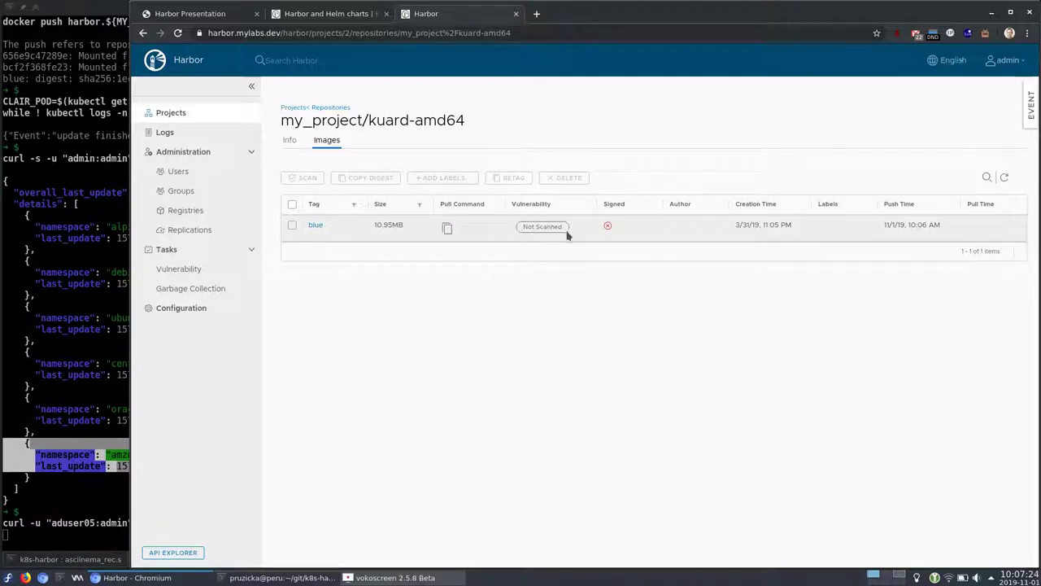
{"action": "key", "text": "alt+Tab"}
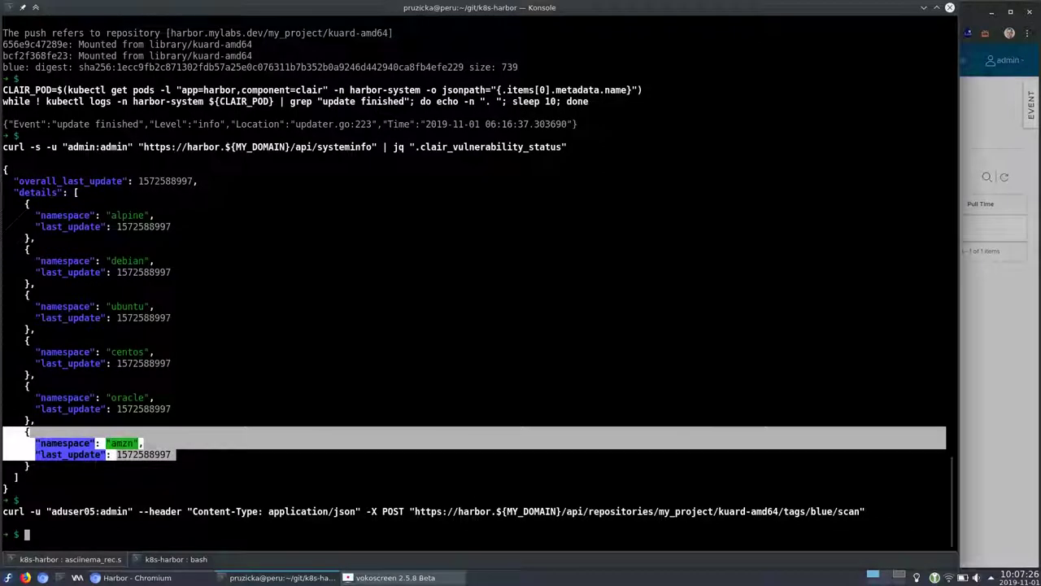
{"action": "key", "text": "alt+Tab"}
Refresh the scan status and review blue's CVE-2019-14697 musl vulnerability, fixed in 1.1.20-r5
{"action": "left_click", "coordinate": [292, 226]}
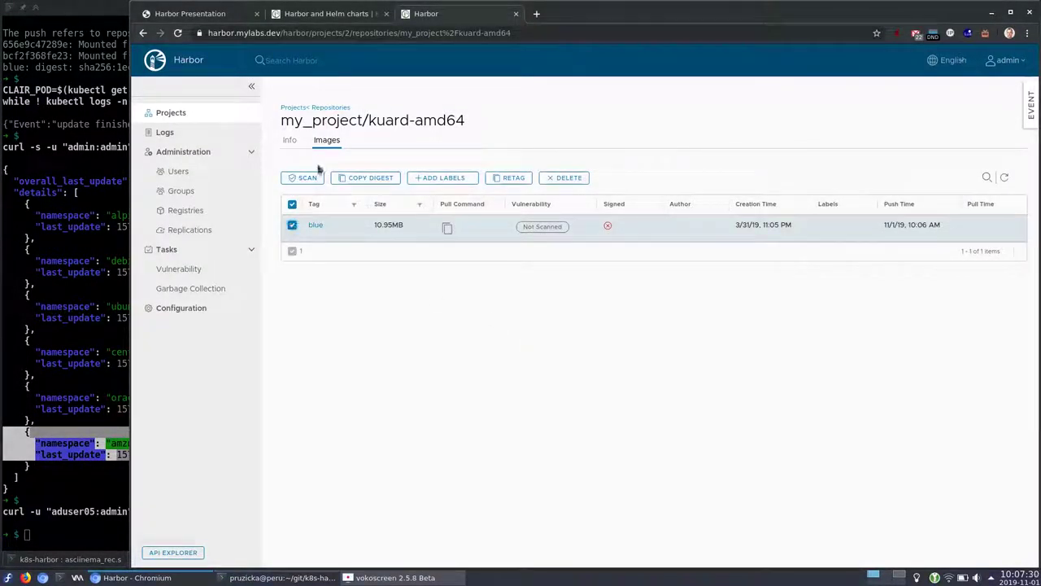
{"action": "left_click", "coordinate": [292, 226]}
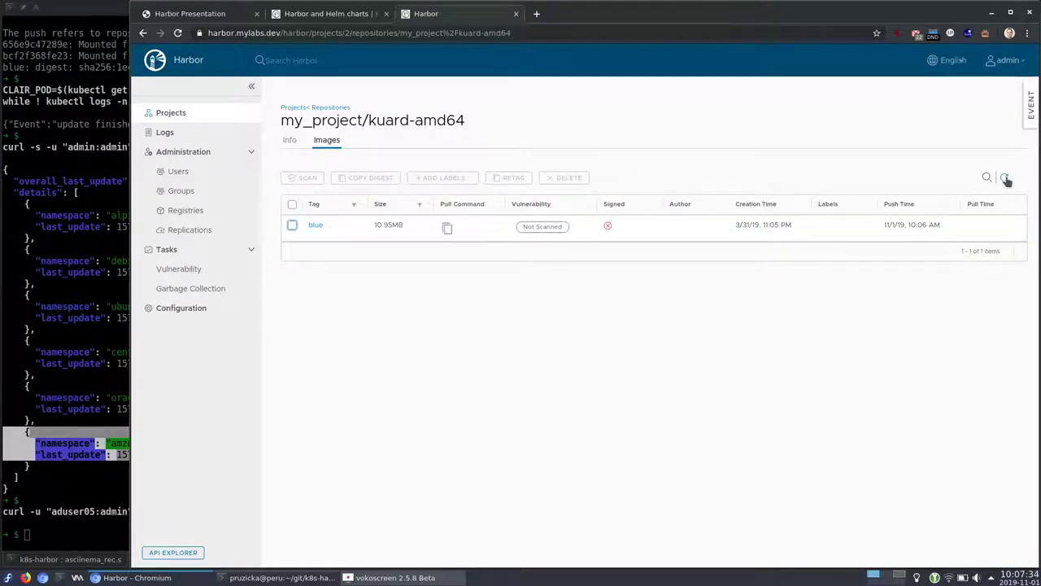
{"action": "left_click", "coordinate": [1005, 178]}
{"action": "mouse_move", "coordinate": [524, 233]}
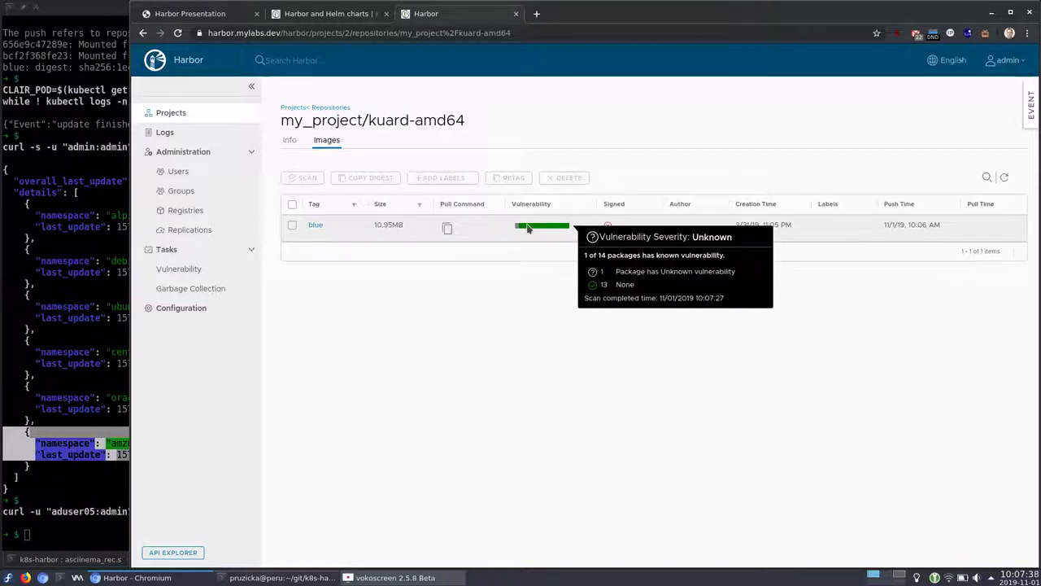
{"action": "left_click", "coordinate": [315, 226]}
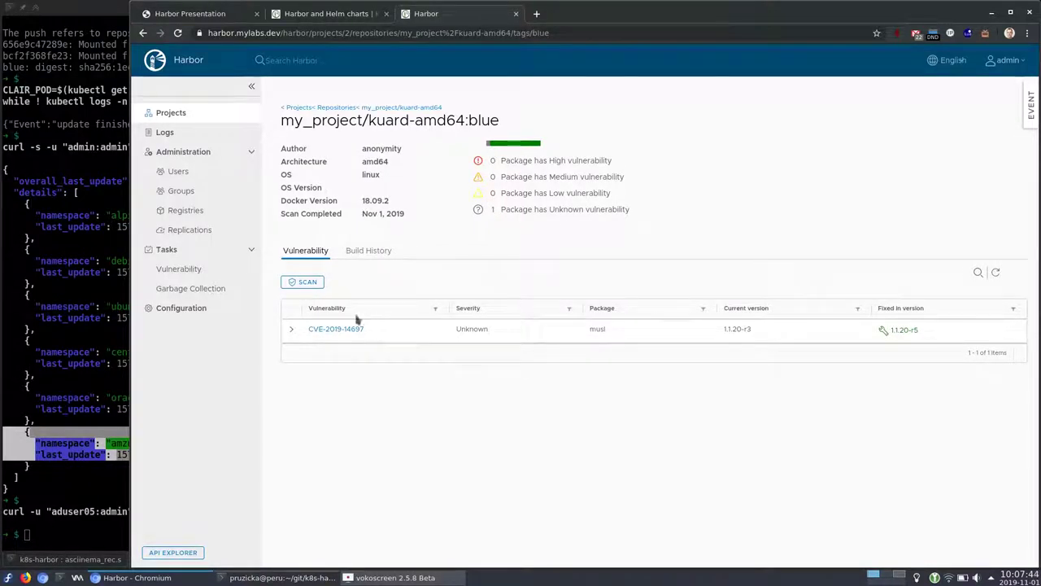
{"action": "left_click", "coordinate": [290, 332]}
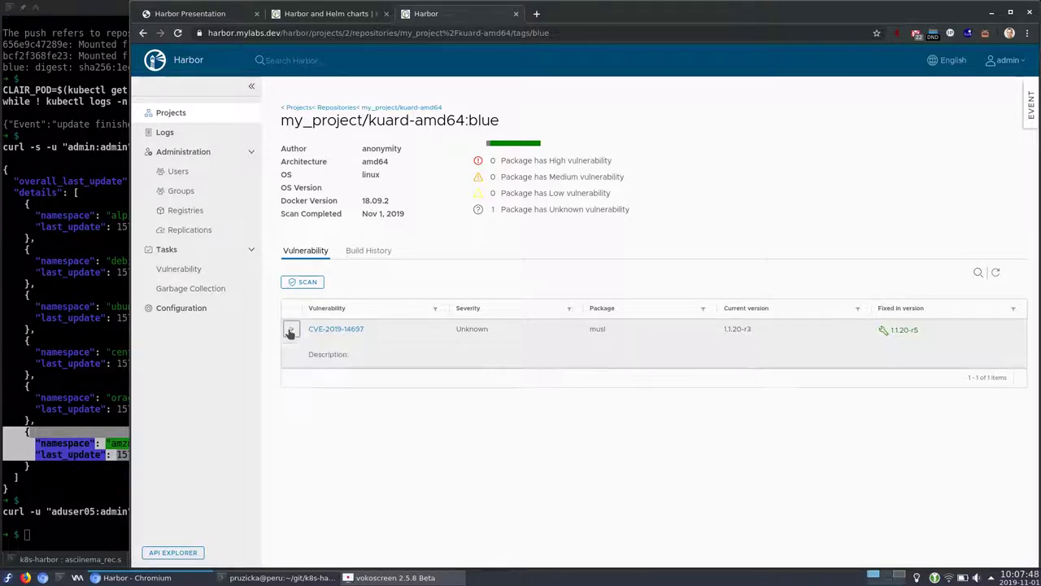
{"action": "left_click", "coordinate": [291, 330]}
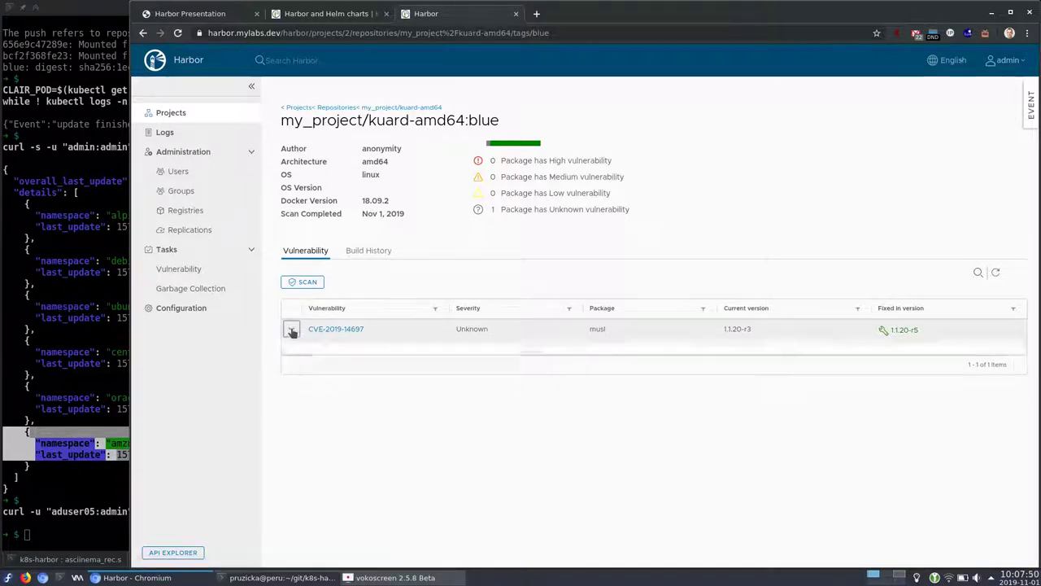
{"action": "left_click", "coordinate": [96, 478]}
{"action": "key", "text": "Return"}
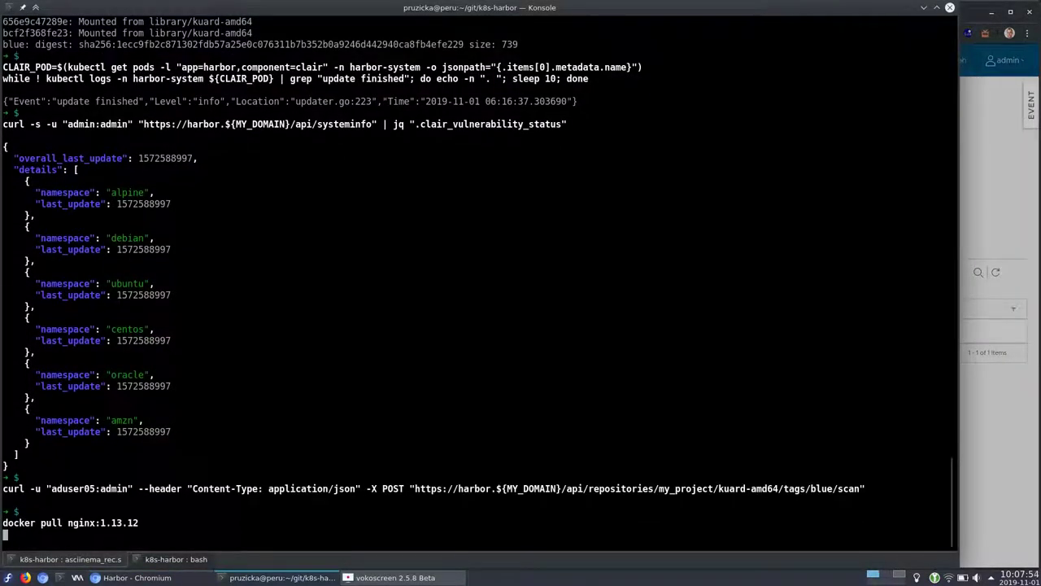
Pull nginx:1.13.12, tag it as harbor.${MY_DOMAIN}/my_project/nginx:1.13.12, and list docker images
{"action": "key", "text": "alt+Tab"}
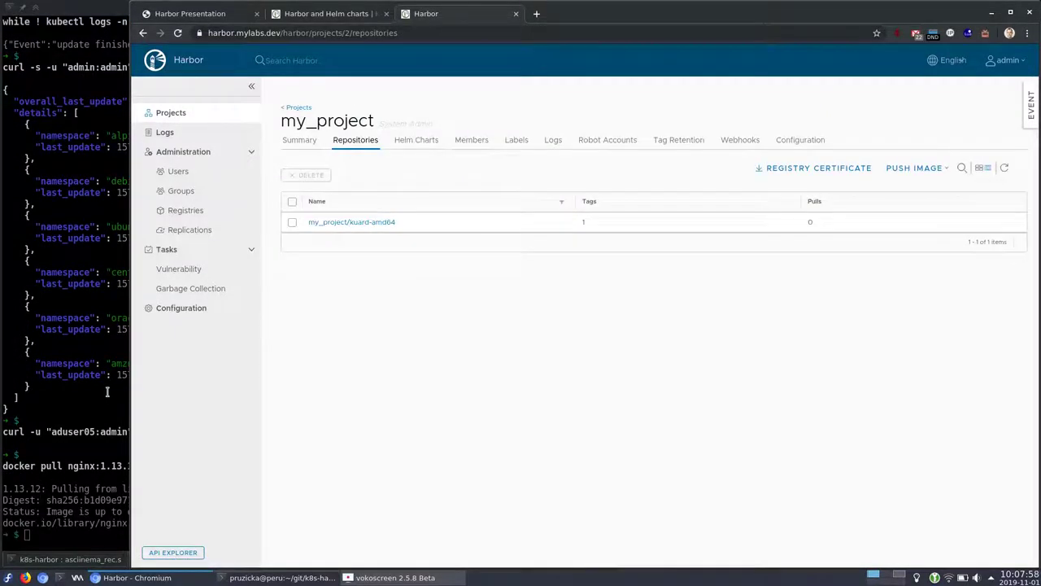
{"action": "left_click", "coordinate": [77, 393]}
{"action": "key", "text": "Return"}
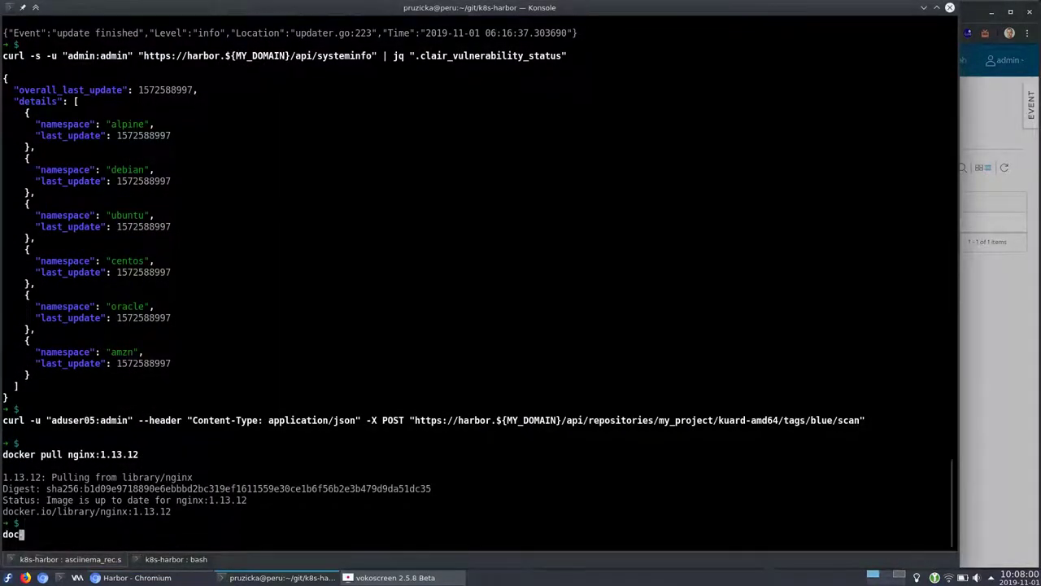
{"action": "key", "text": "Return"}
{"action": "left_click_drag", "start_coordinate": [68, 444], "coordinate": [229, 440]}
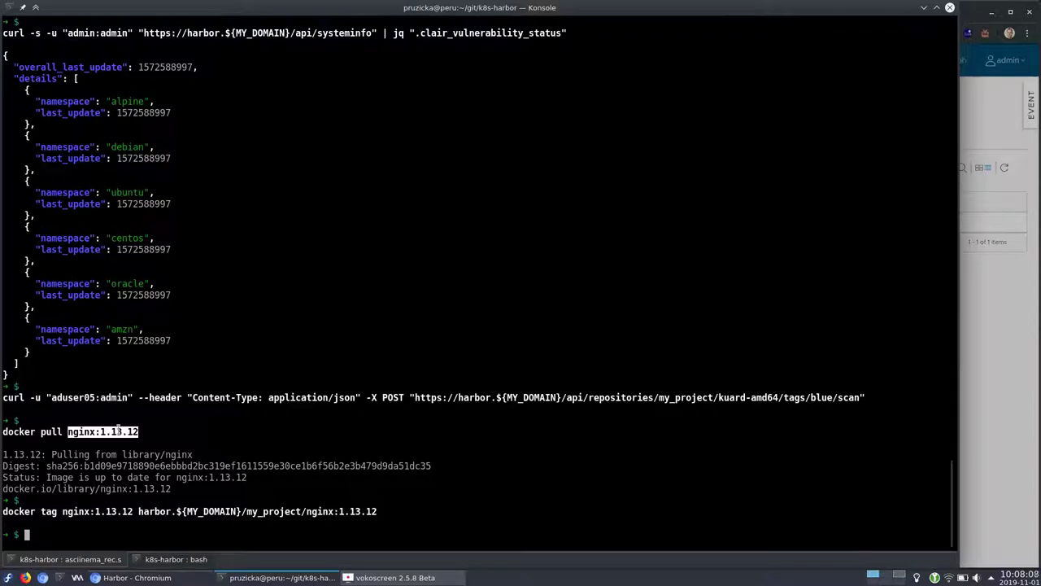
{"action": "type", "text": "docker images"}
{"action": "key", "text": "Return"}
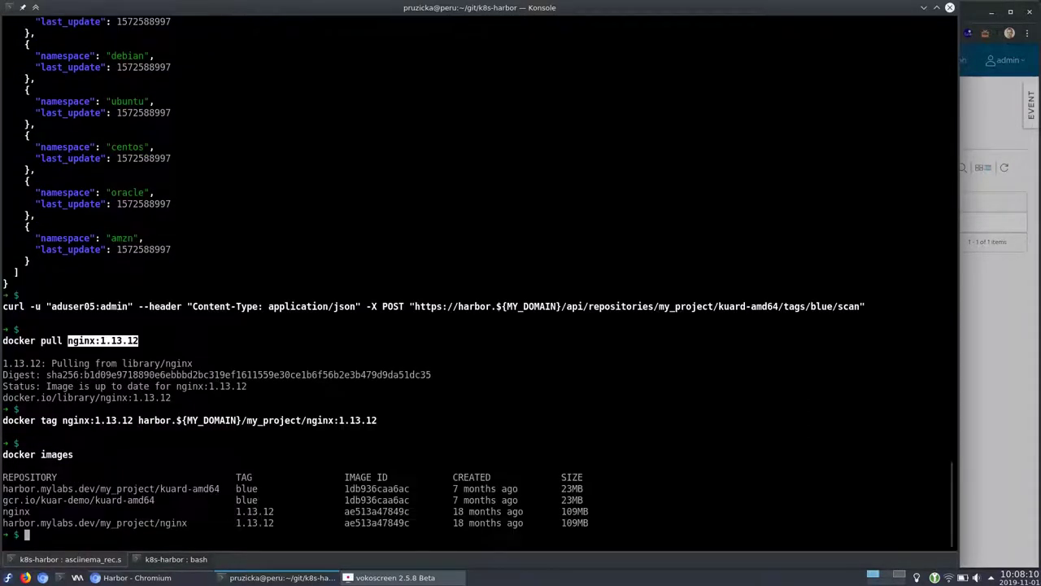
{"action": "double_click", "coordinate": [118, 527]}
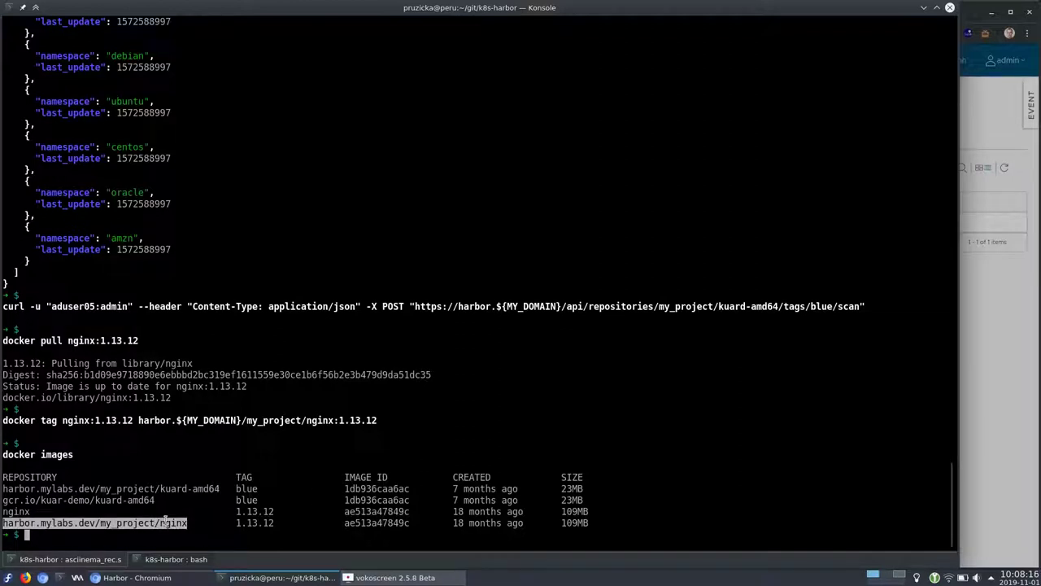
Open my_project's repositories list in Harbor
{"action": "key", "text": "alt+Tab"}
{"action": "left_click", "coordinate": [305, 107]}
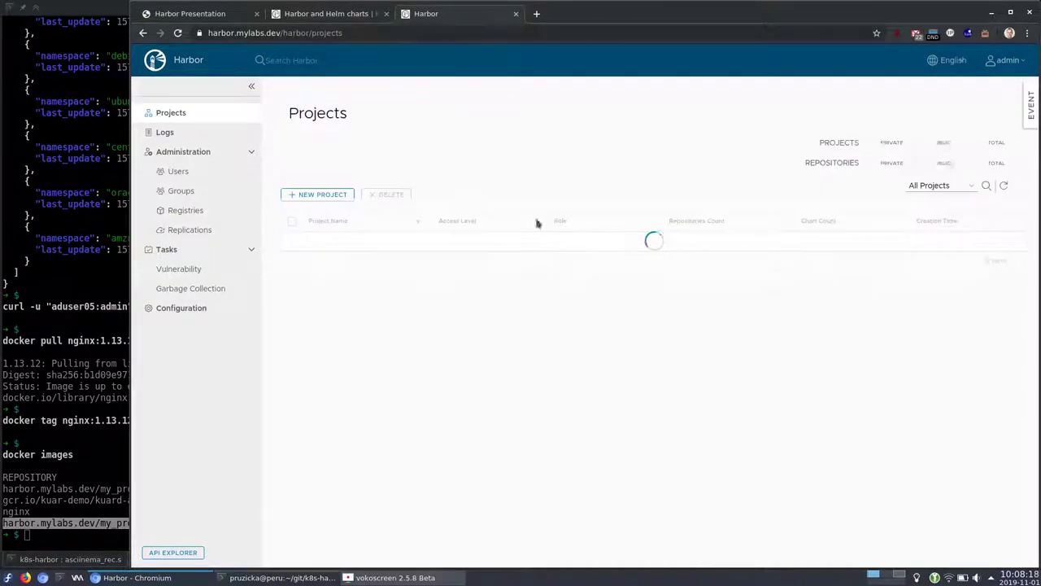
{"action": "left_click", "coordinate": [327, 263]}
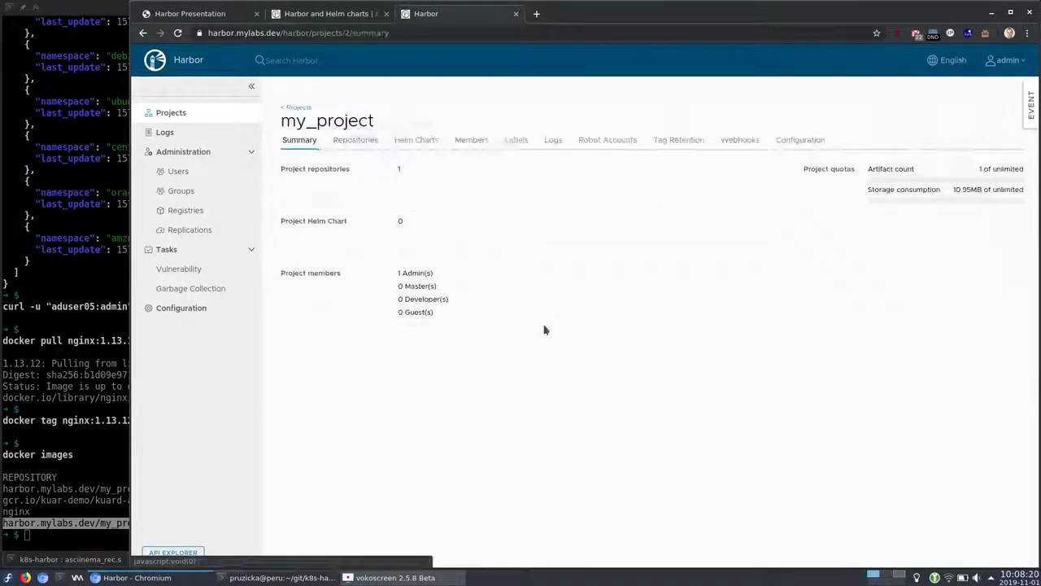
{"action": "left_click", "coordinate": [343, 146]}
Push my_project/nginx:1.13.12 to Harbor and refresh the repositories list
{"action": "key", "text": "alt+Tab"}
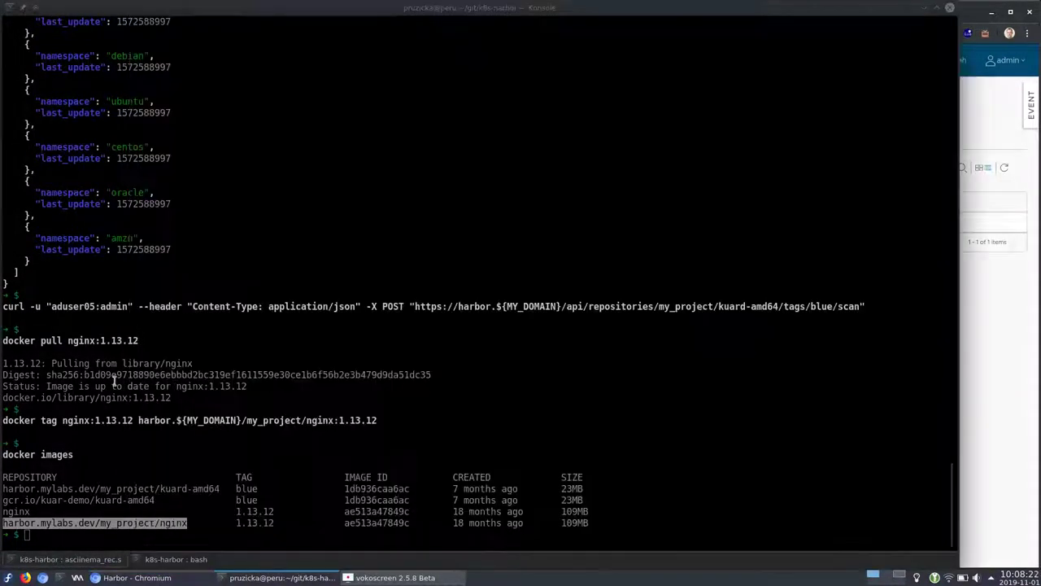
{"action": "type", "text": "docker push harbor.${MY_DOMAIN}/my_project/nginx:1.13.12"}
{"action": "key", "text": "Return"}
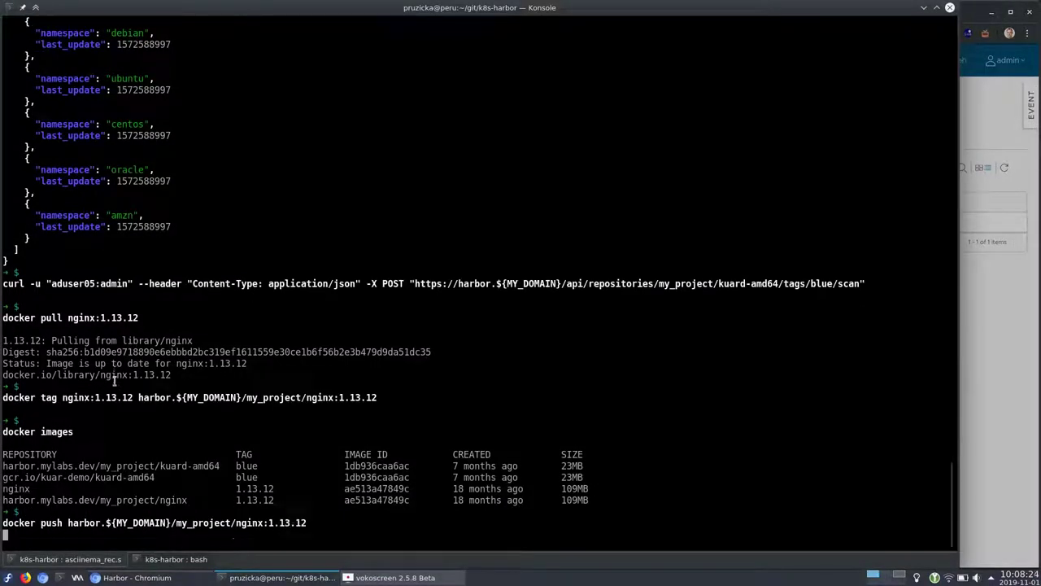
{"action": "left_click", "coordinate": [1018, 347]}
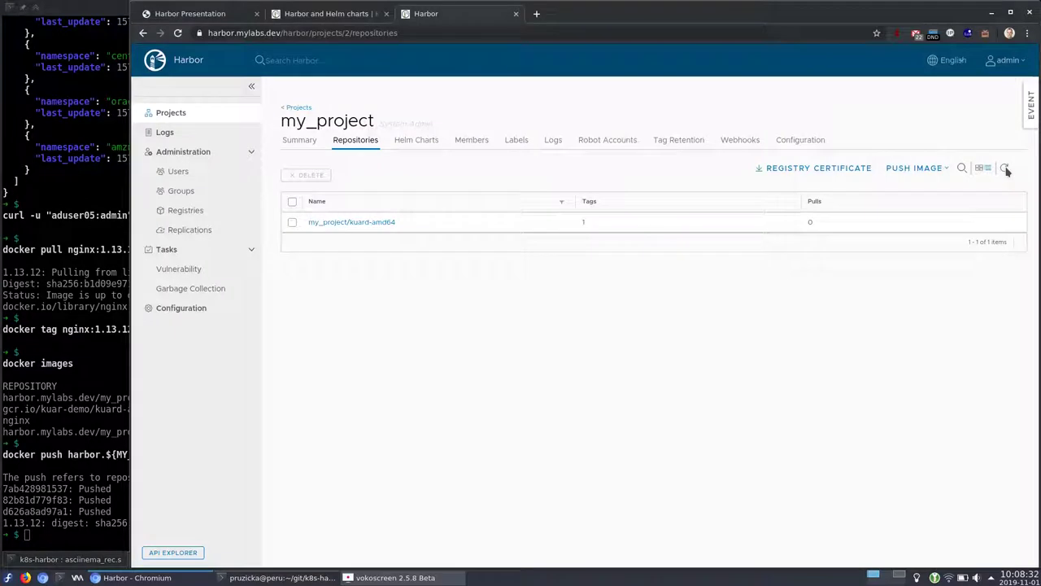
{"action": "left_click", "coordinate": [1006, 169]}
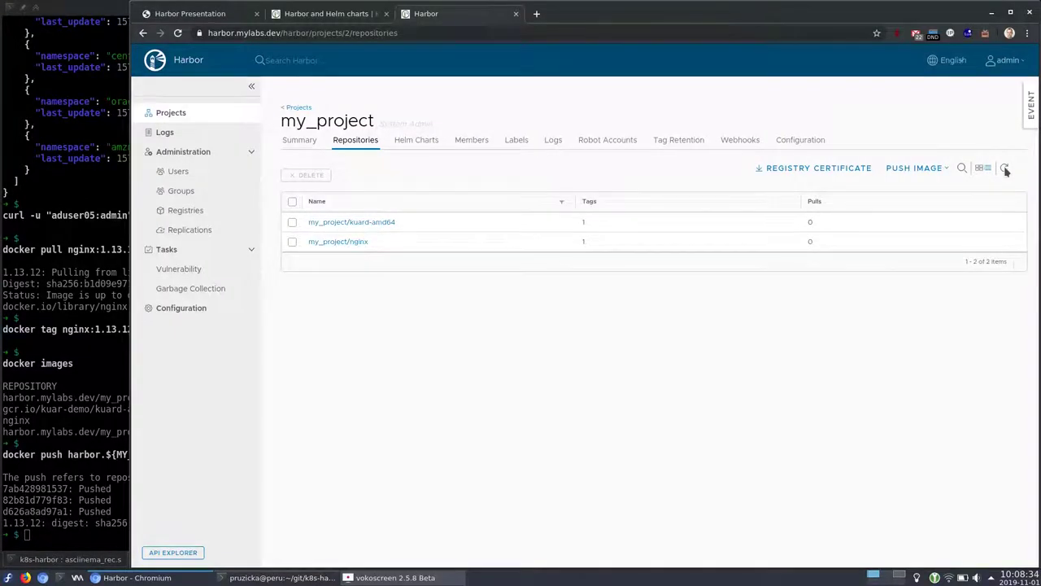
Scan nginx:1.13.12 in my_project via curl, then refresh Harbor to show its Low rating: 15 low, 10 unknown
{"action": "left_click", "coordinate": [363, 244]}
{"action": "left_click", "coordinate": [31, 378]}
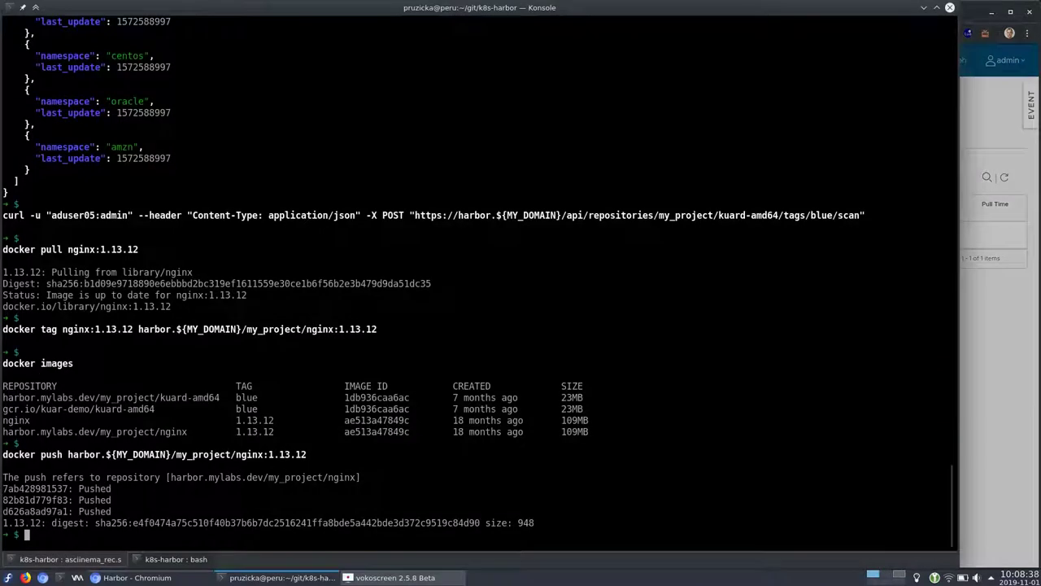
{"action": "key", "text": "Return"}
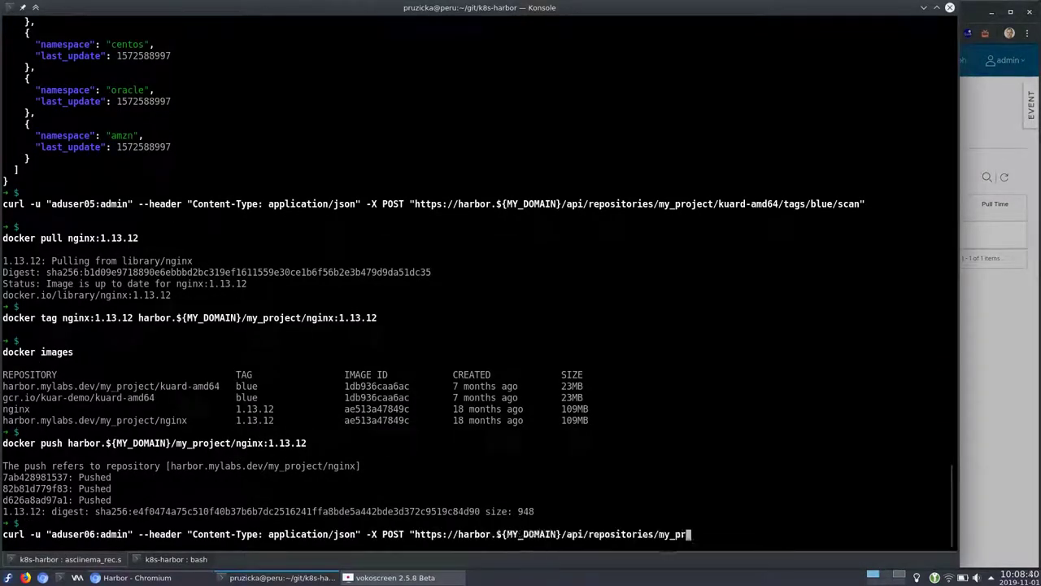
{"action": "key", "text": "Return"}
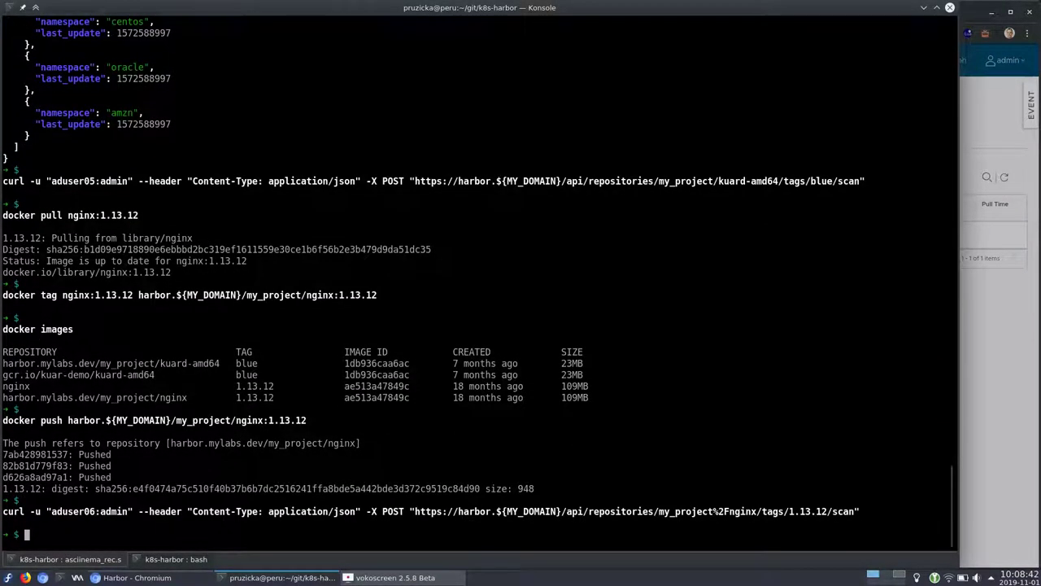
{"action": "key", "text": "alt+Tab"}
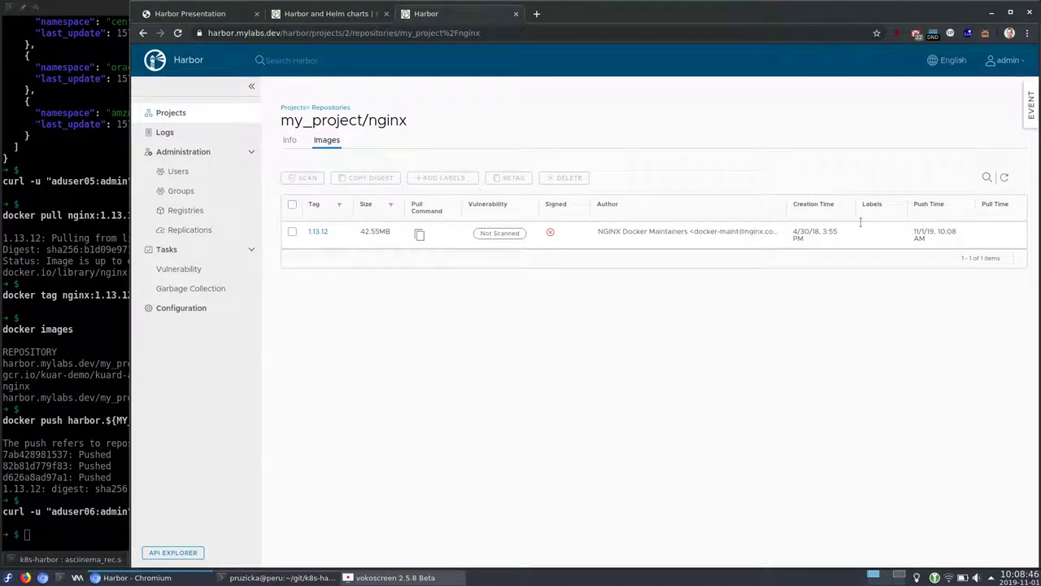
{"action": "left_click", "coordinate": [1006, 177]}
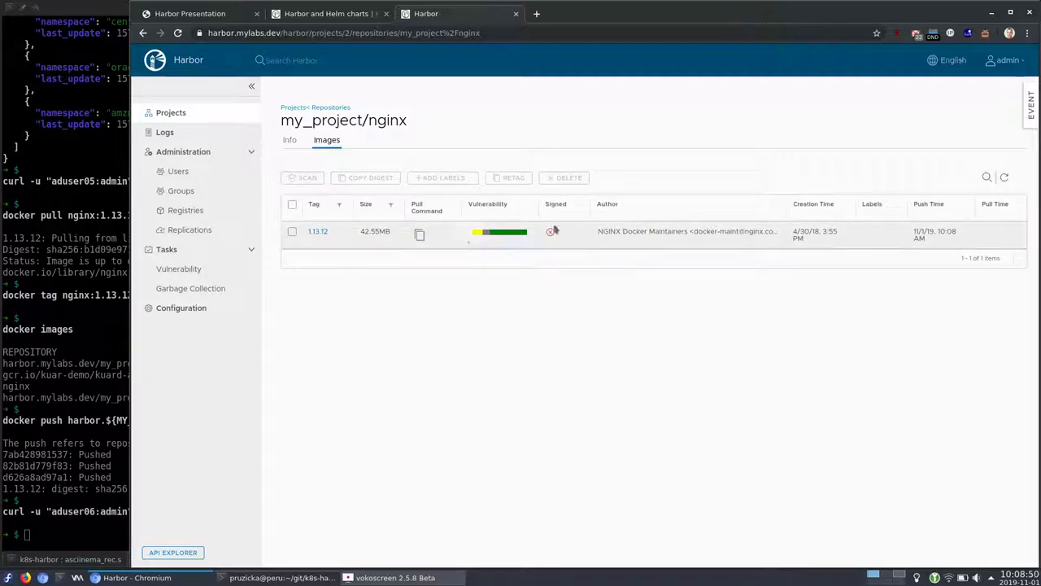
{"action": "mouse_move", "coordinate": [498, 237]}
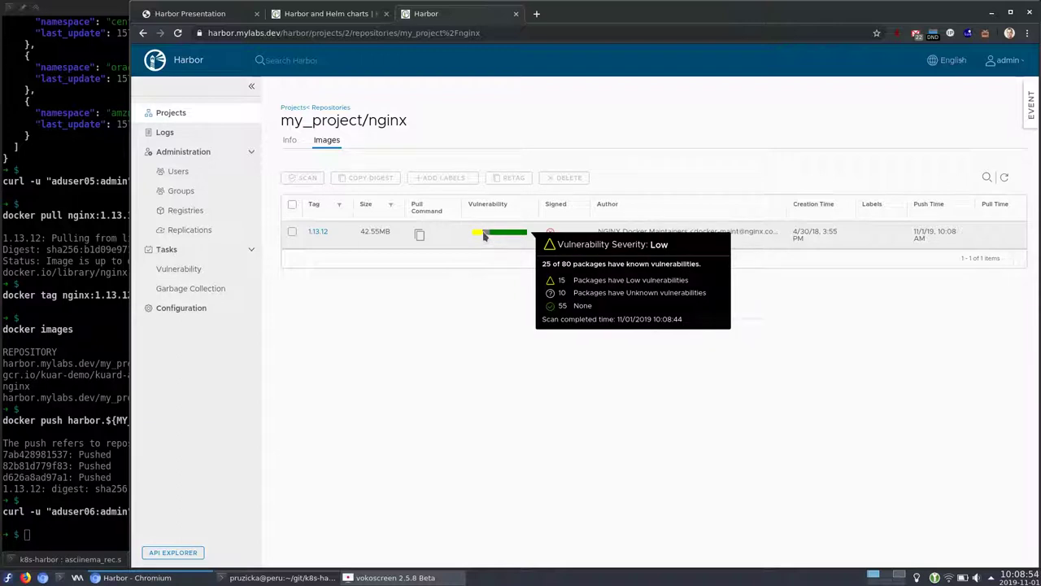
Open tag 1.13.12's vulnerability list and follow the CVE-2019-17594 link to the Debian tracker
{"action": "left_click", "coordinate": [315, 232]}
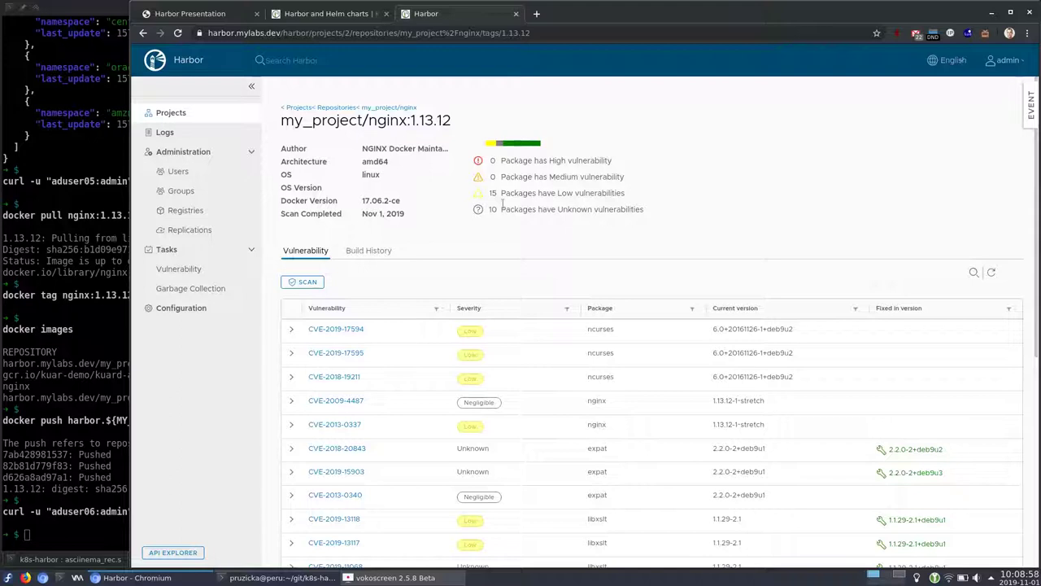
{"action": "left_click_drag", "start_coordinate": [502, 193], "coordinate": [620, 205]}
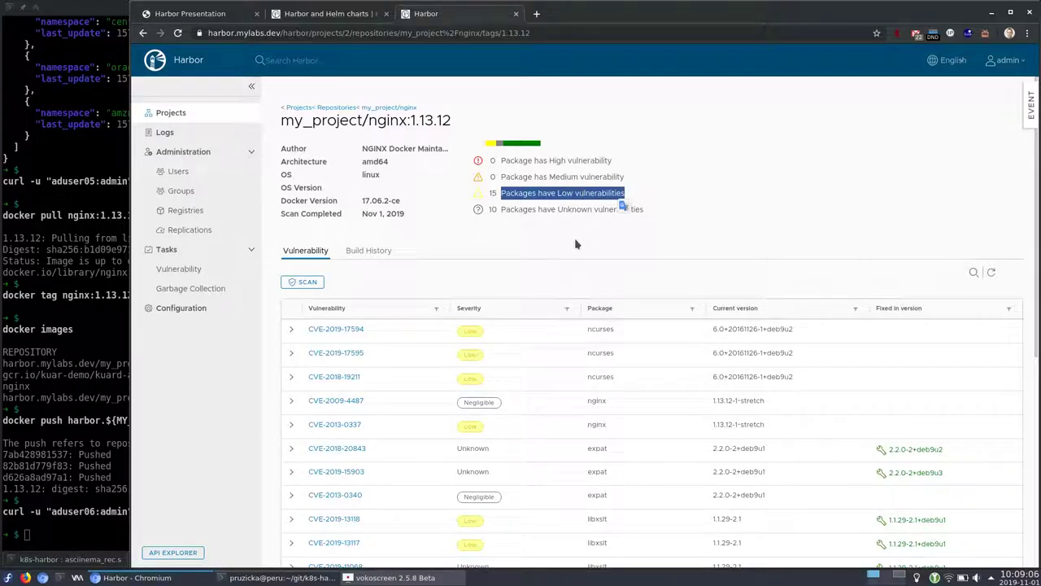
{"action": "scroll", "coordinate": [575, 242], "scroll_direction": "down", "scroll_amount": 2}
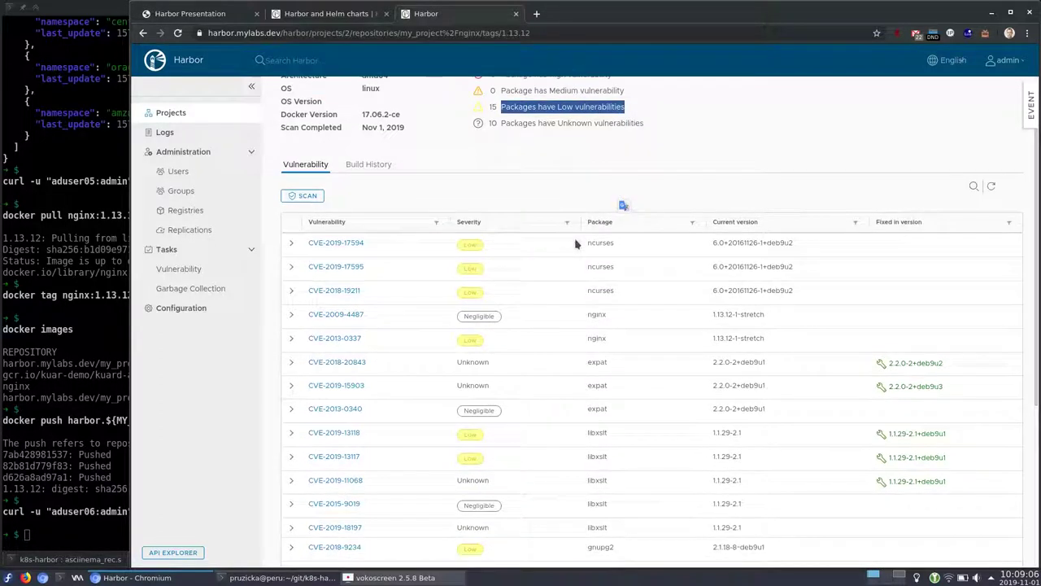
{"action": "left_click", "coordinate": [330, 247]}
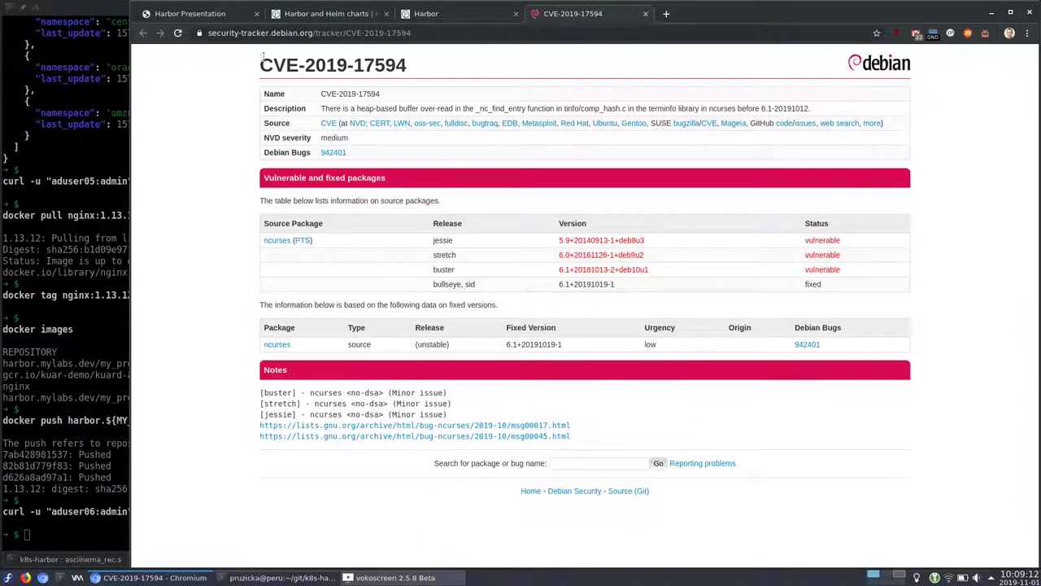
Expand the CVE-2019-17594 row in Harbor to show its ncurses description, comparing it with the Debian page
{"action": "left_click", "coordinate": [244, 33]}
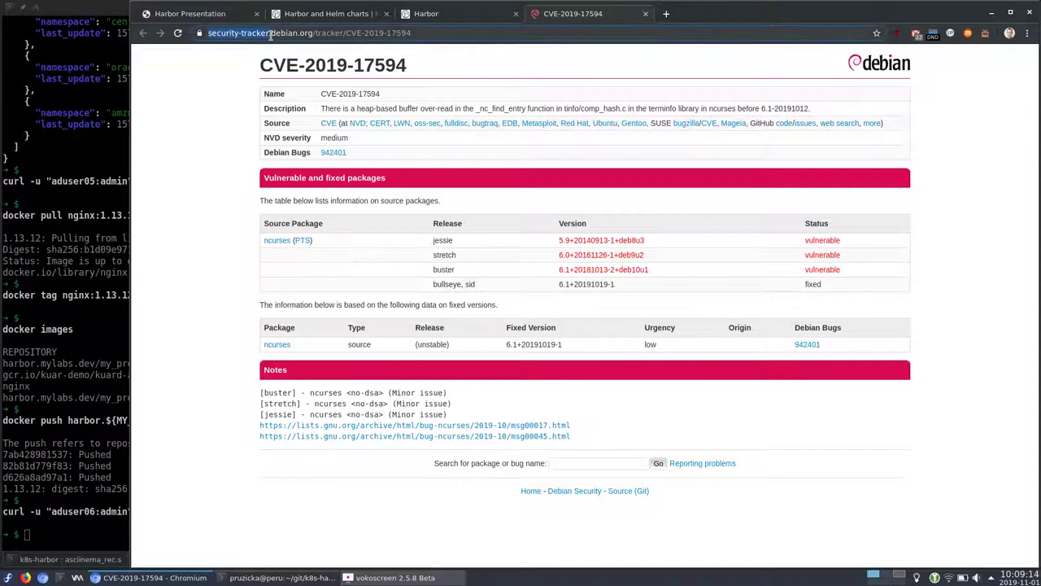
{"action": "left_click", "coordinate": [438, 14]}
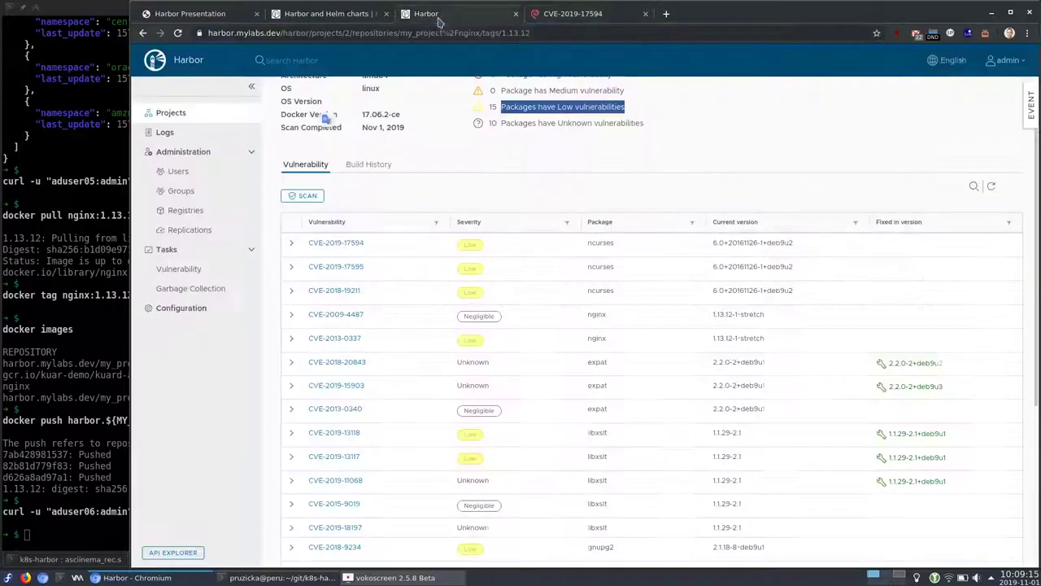
{"action": "left_click", "coordinate": [291, 243]}
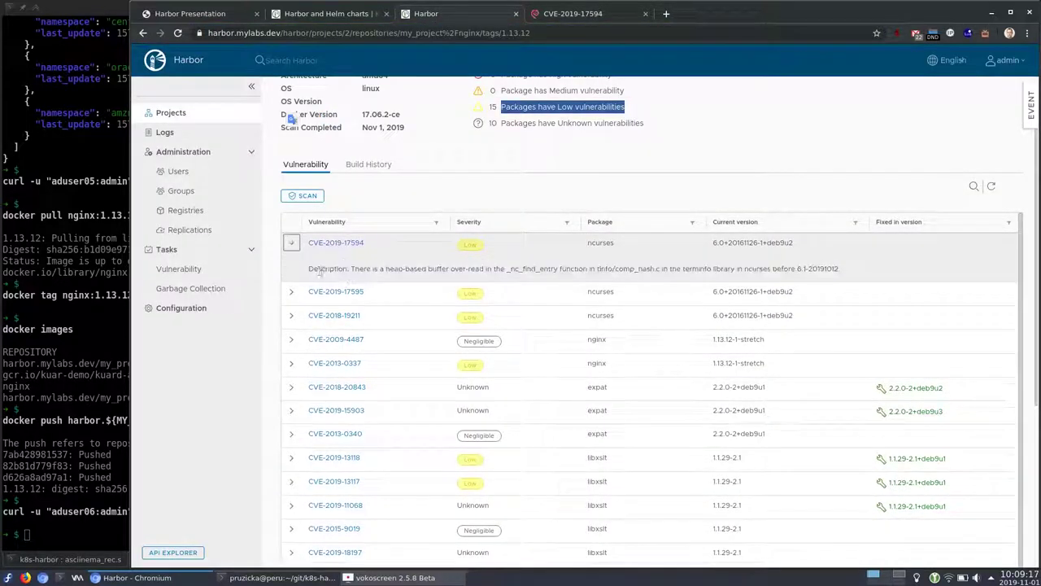
{"action": "left_click", "coordinate": [576, 22]}
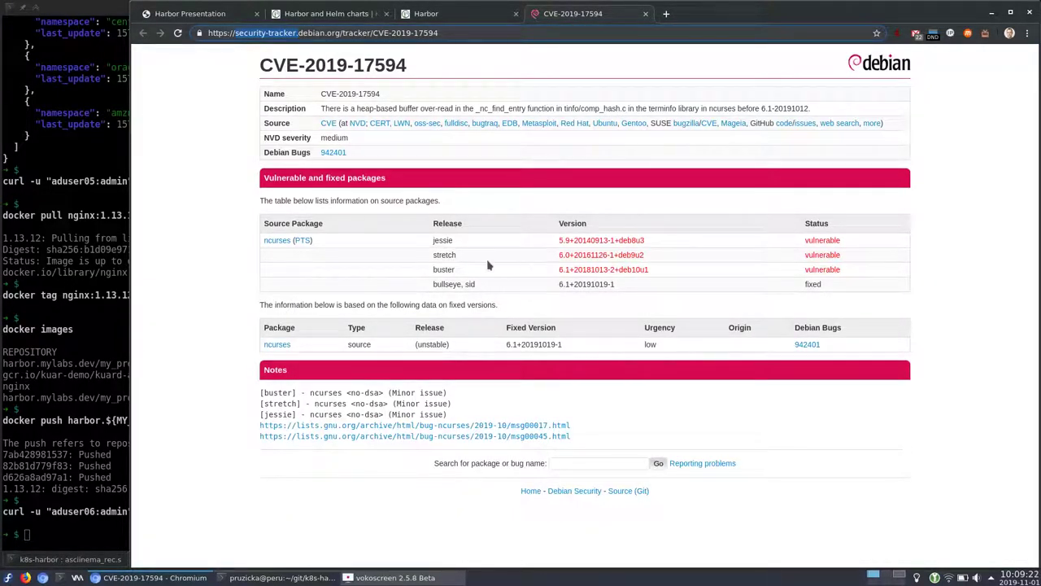
{"action": "left_click", "coordinate": [477, 5]}
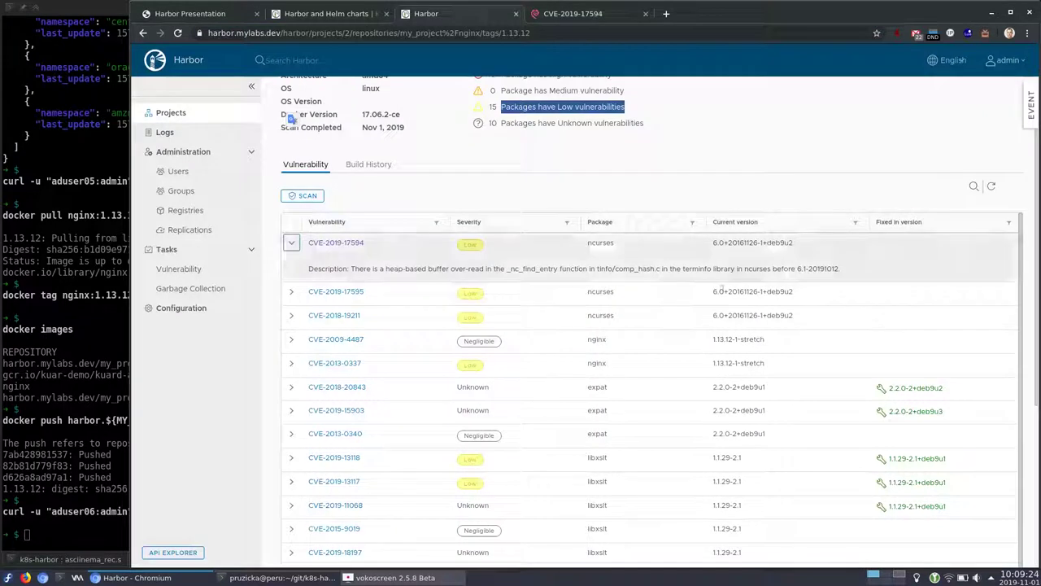
Highlight the fixed versions 2.2.0-2+deb9u2 and libxslt 1.1.29-2.1+deb9u1 in the vulnerability list
{"action": "left_click_drag", "start_coordinate": [947, 388], "coordinate": [868, 386]}
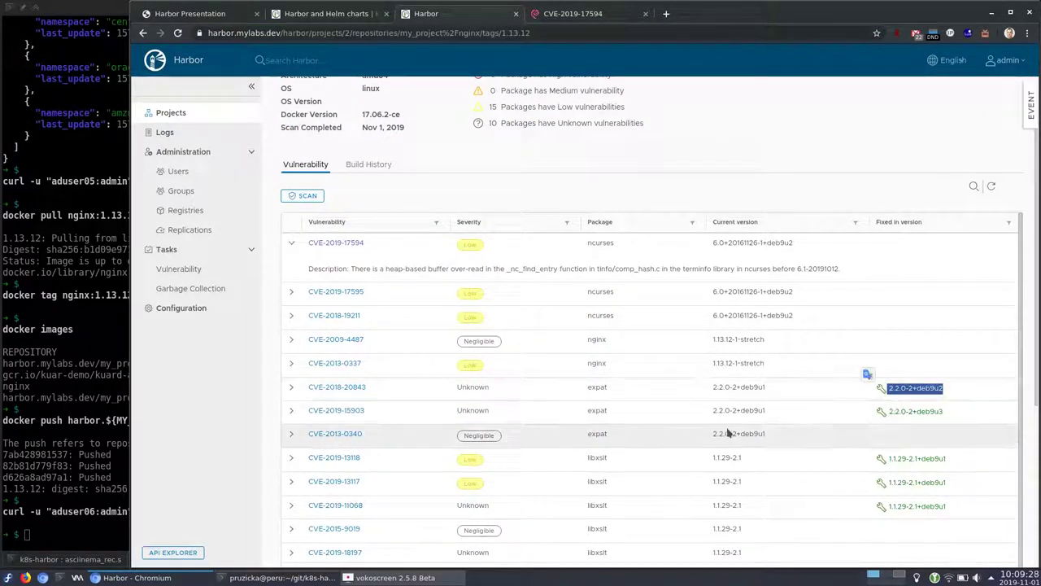
{"action": "scroll", "coordinate": [727, 365], "scroll_direction": "down", "scroll_amount": 1}
{"action": "left_click_drag", "start_coordinate": [948, 425], "coordinate": [863, 425]}
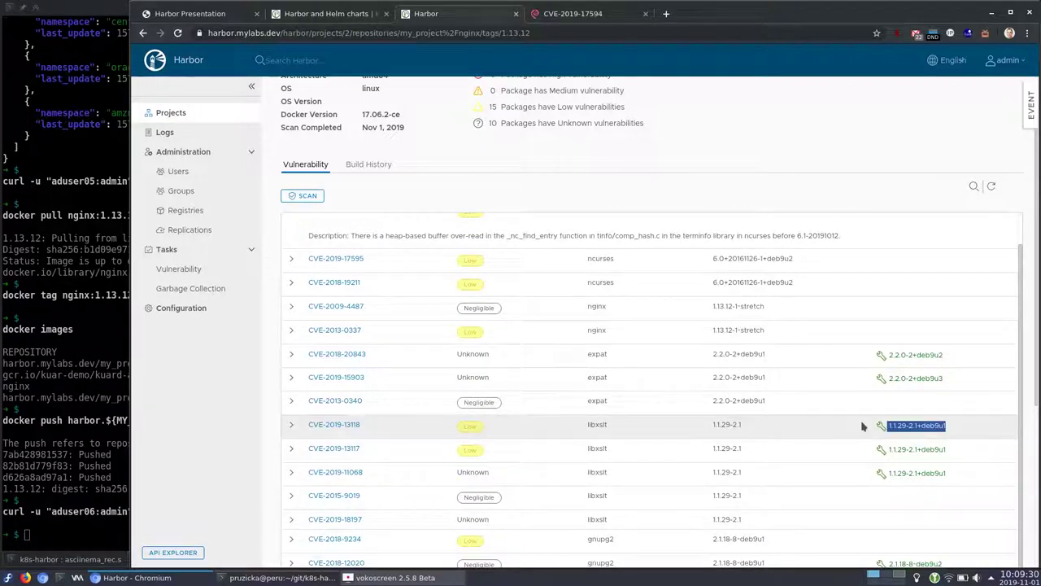
{"action": "left_click", "coordinate": [702, 424]}
{"action": "left_click_drag", "start_coordinate": [765, 428], "coordinate": [698, 425]}
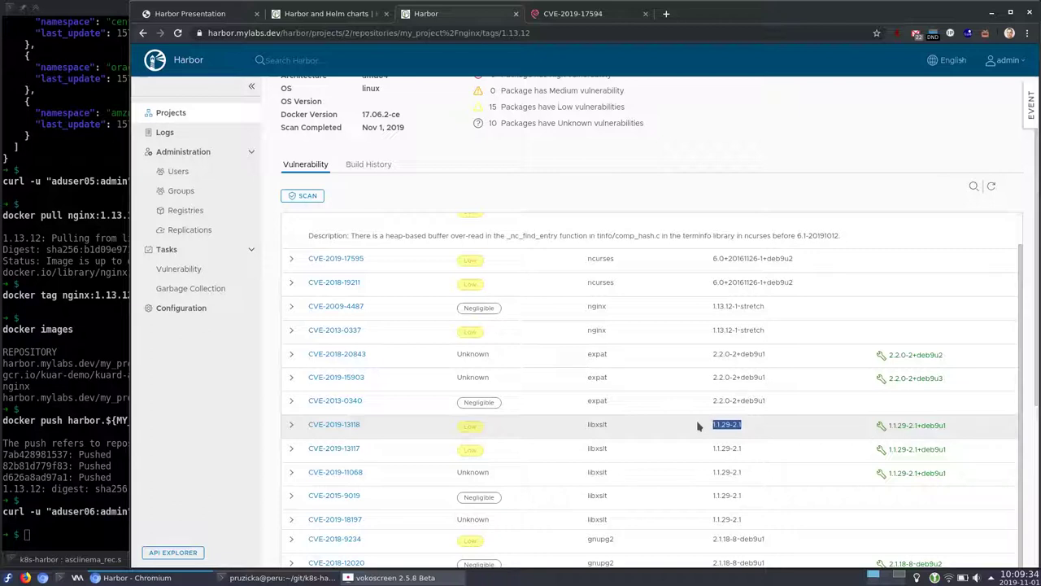
{"action": "left_click_drag", "start_coordinate": [949, 425], "coordinate": [888, 426]}
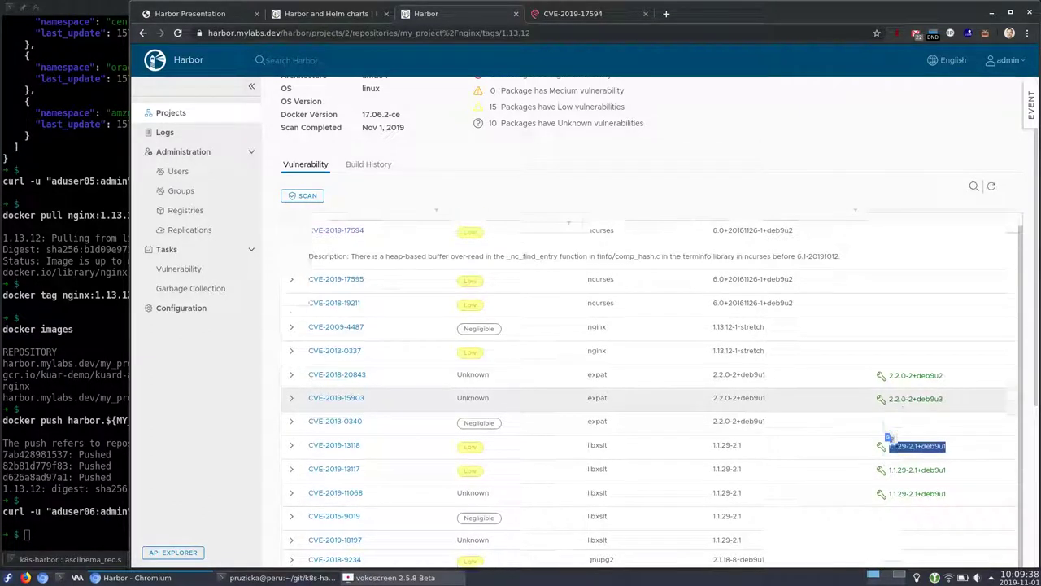
{"action": "scroll", "coordinate": [981, 452], "scroll_direction": "up", "scroll_amount": 1}
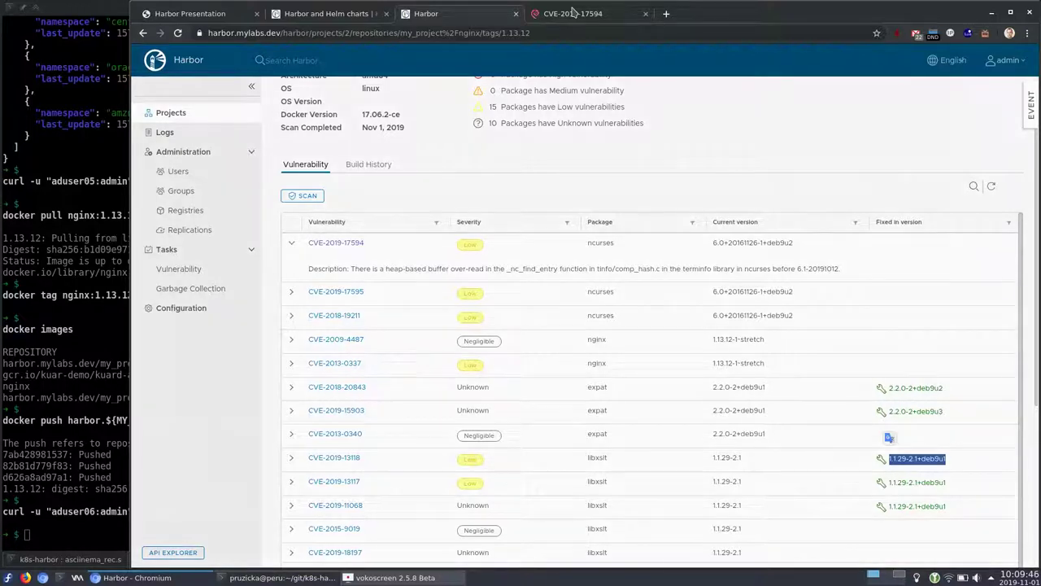
Close the Debian tracker tab and return to Konsole for the registry endpoint request
{"action": "left_click", "coordinate": [572, 14]}
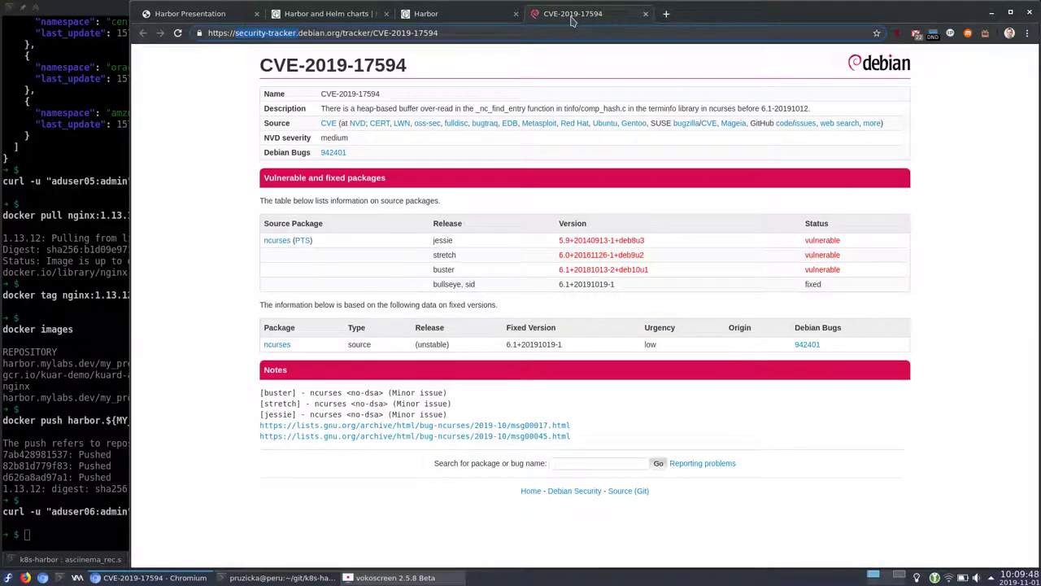
{"action": "key", "text": "ctrl+w"}
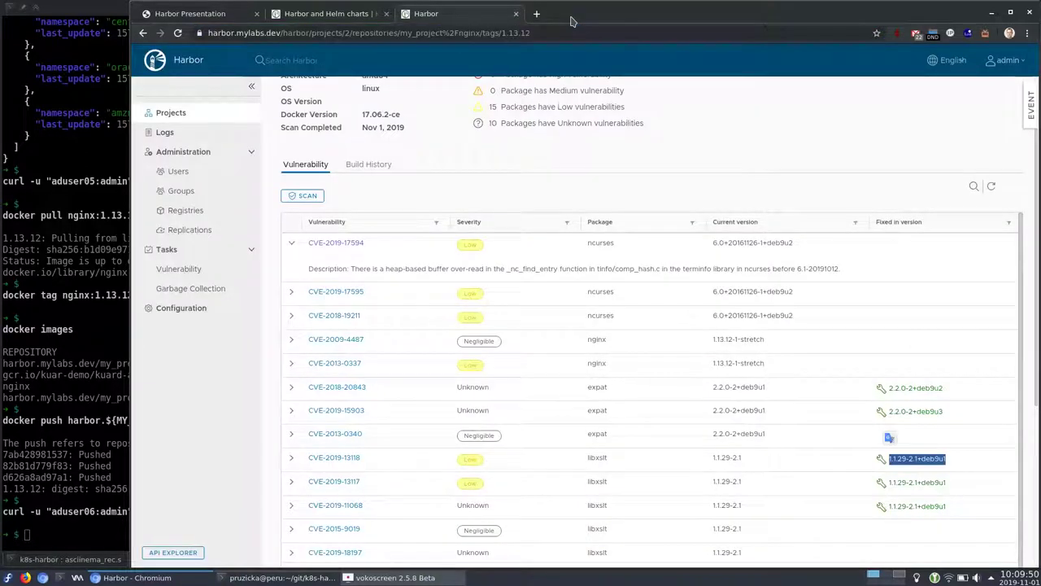
{"action": "key", "text": "ctrl+Page_Up"}
{"action": "key", "text": "alt+Tab"}
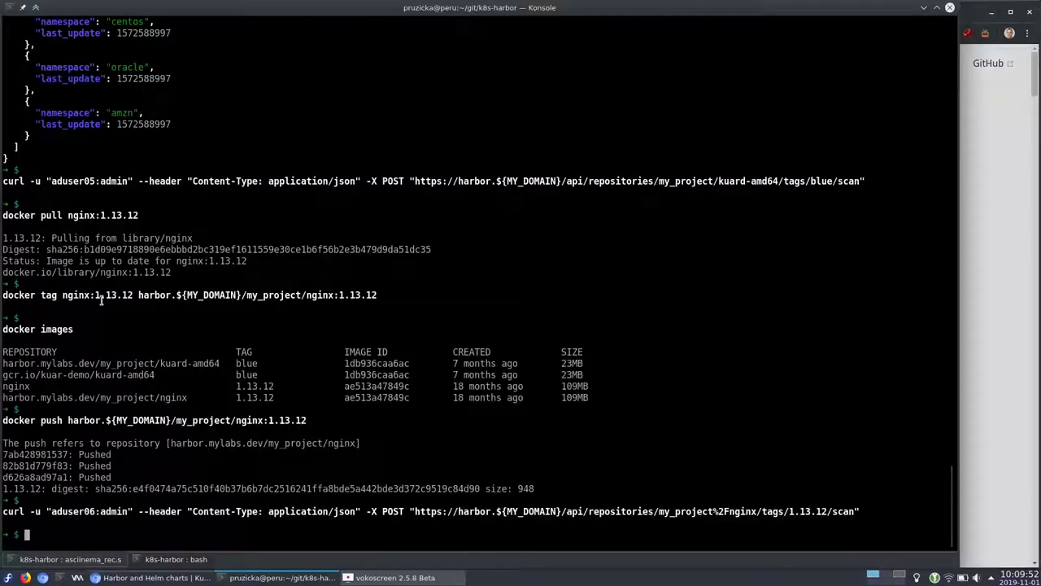
{"action": "key", "text": "Return"}
Add the Docker Hub endpoint with the curl POST to /api/registries and open Harbor's Registries page
{"action": "key", "text": "alt+Tab"}
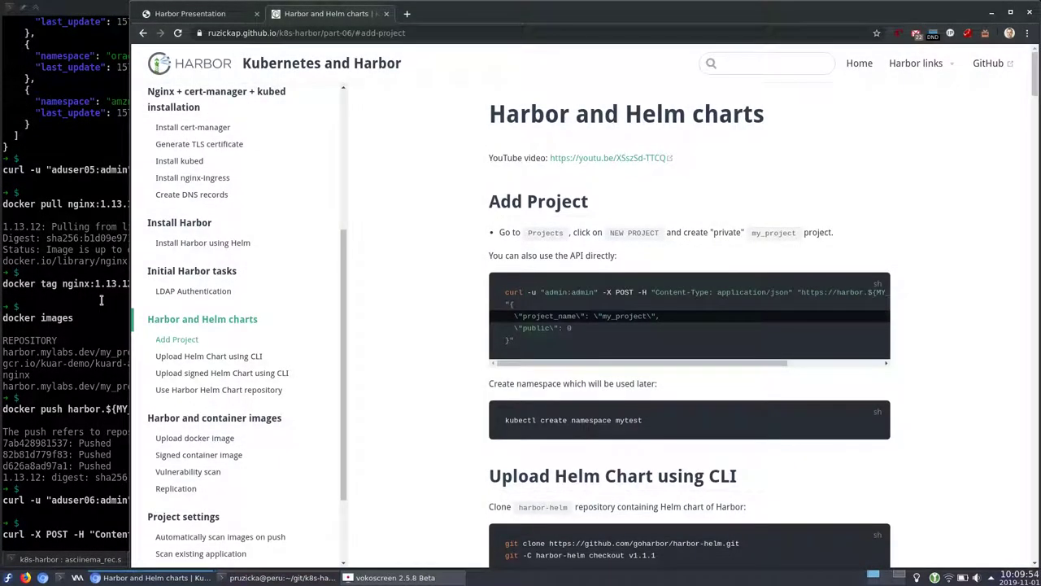
{"action": "key", "text": "alt+Tab"}
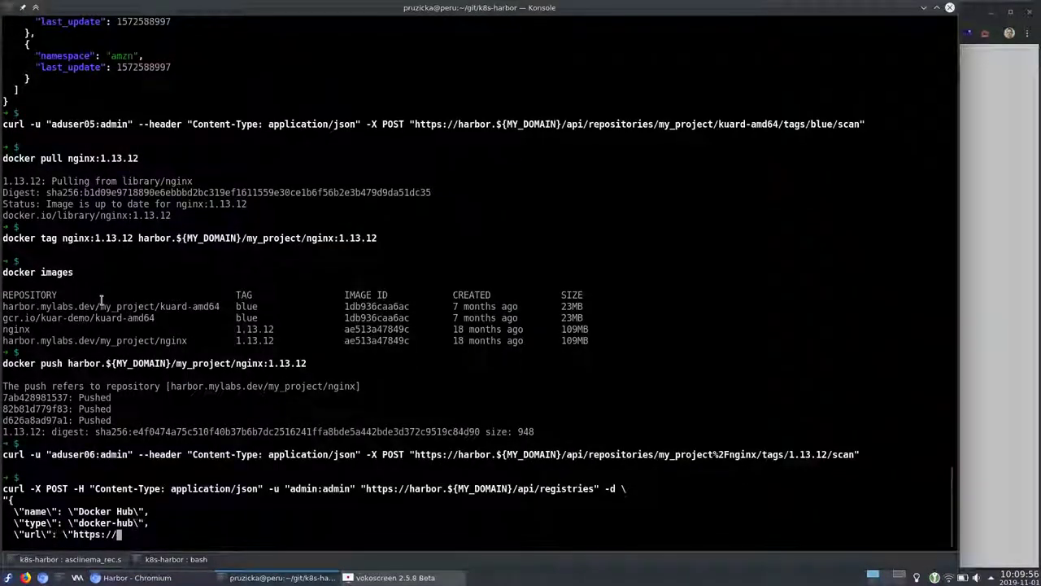
{"action": "key", "text": "alt+Tab"}
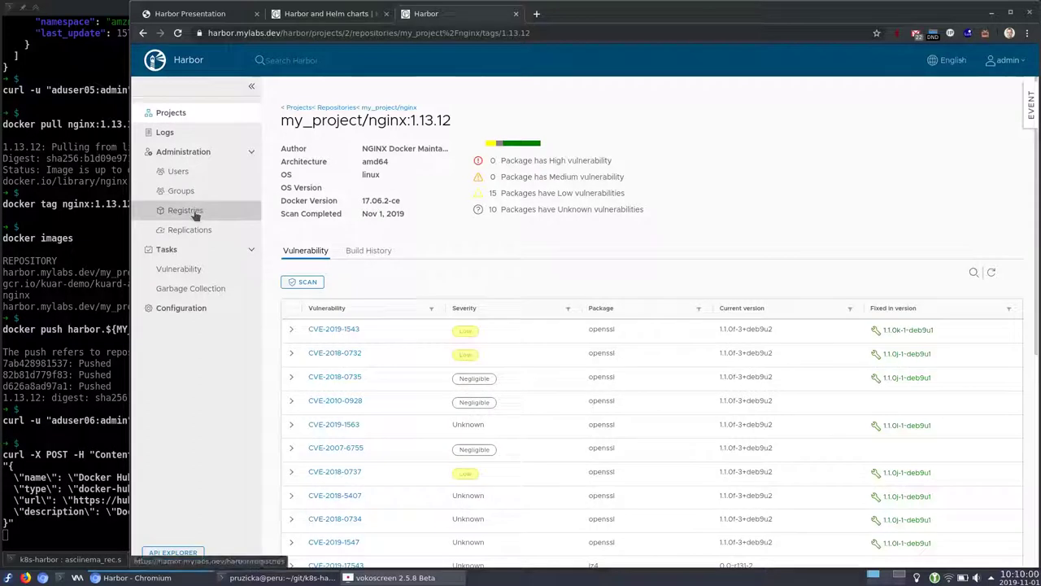
{"action": "left_click", "coordinate": [194, 211]}
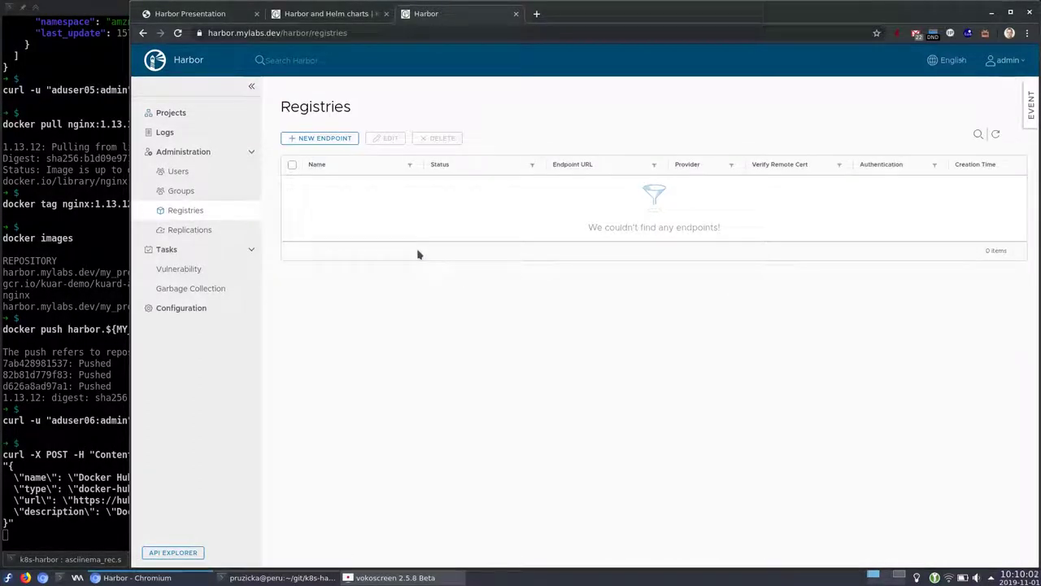
{"action": "key", "text": "alt+Tab"}
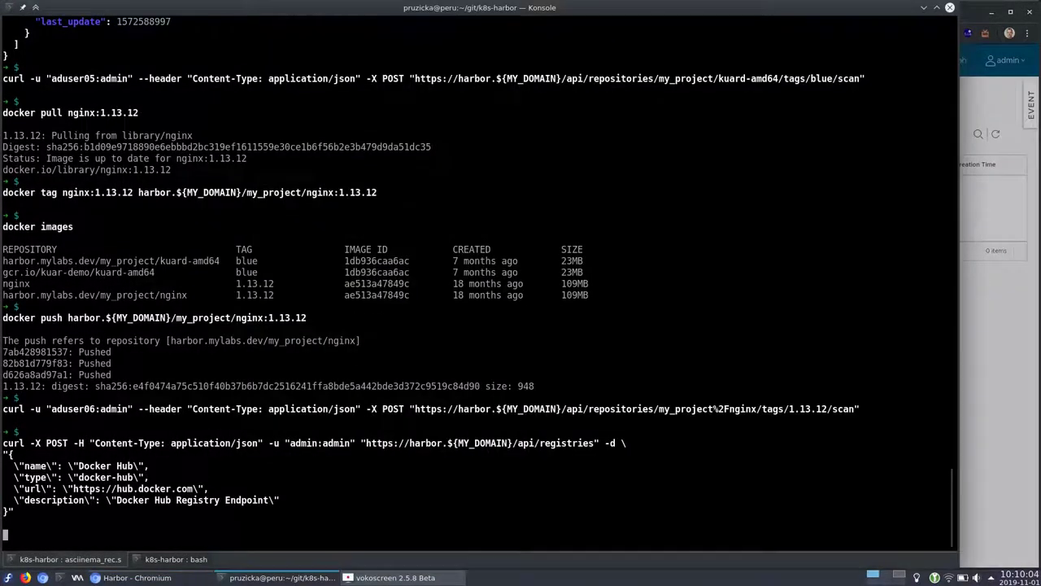
{"action": "key", "text": "alt+Tab"}
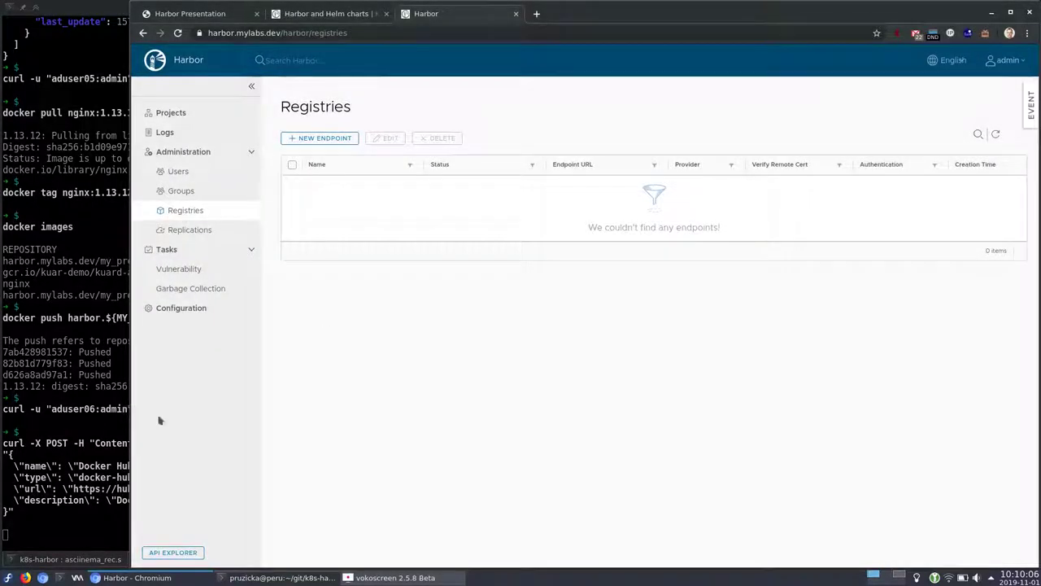
Refresh the registries and test the Docker Hub endpoint's connection, then cancel the editor
{"action": "left_click", "coordinate": [996, 135]}
{"action": "left_click", "coordinate": [292, 185]}
{"action": "left_click", "coordinate": [389, 139]}
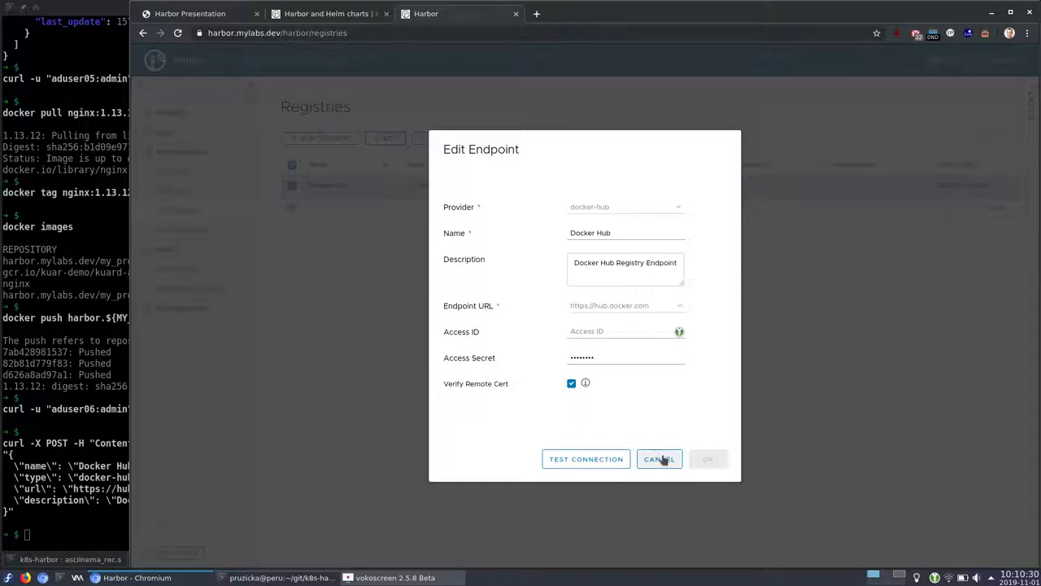
{"action": "left_click", "coordinate": [616, 458]}
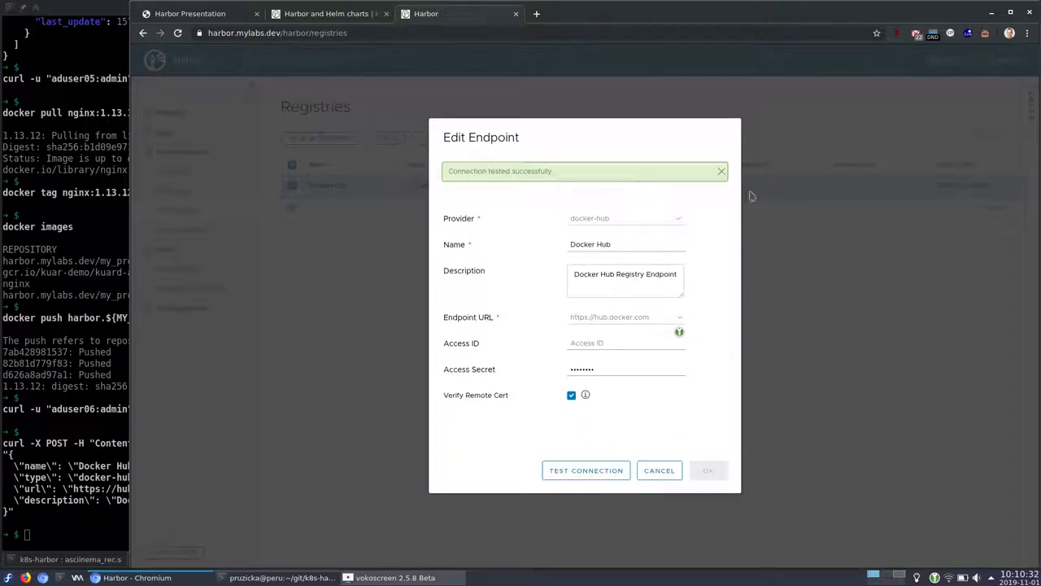
{"action": "left_click", "coordinate": [661, 471]}
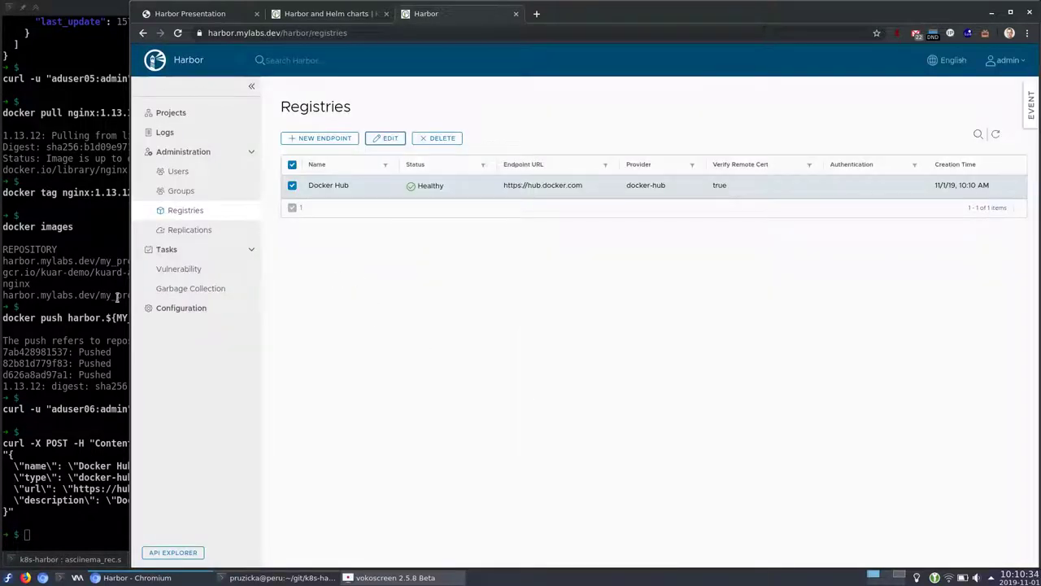
Create the hello-kubernetes pull replication rule via curl and refresh Harbor's Replications list
{"action": "left_click", "coordinate": [101, 294]}
{"action": "key", "text": "Return"}
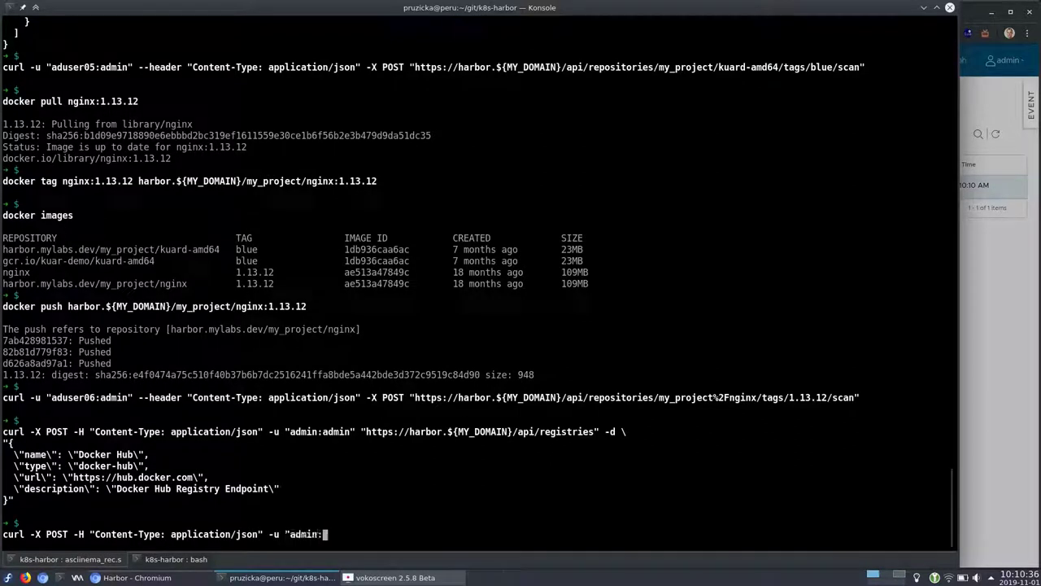
{"action": "key", "text": "alt+Tab"}
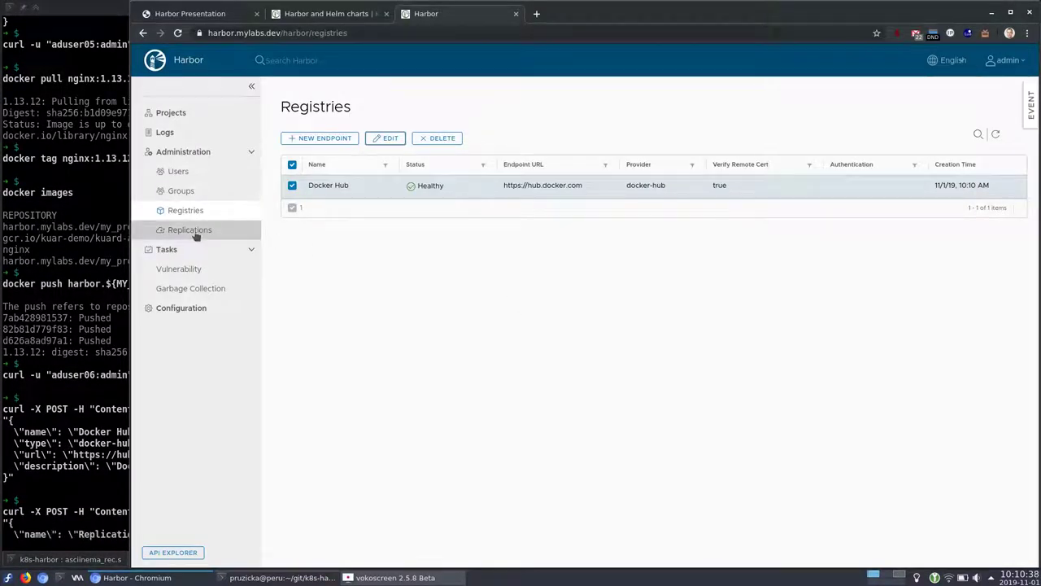
{"action": "left_click", "coordinate": [189, 229]}
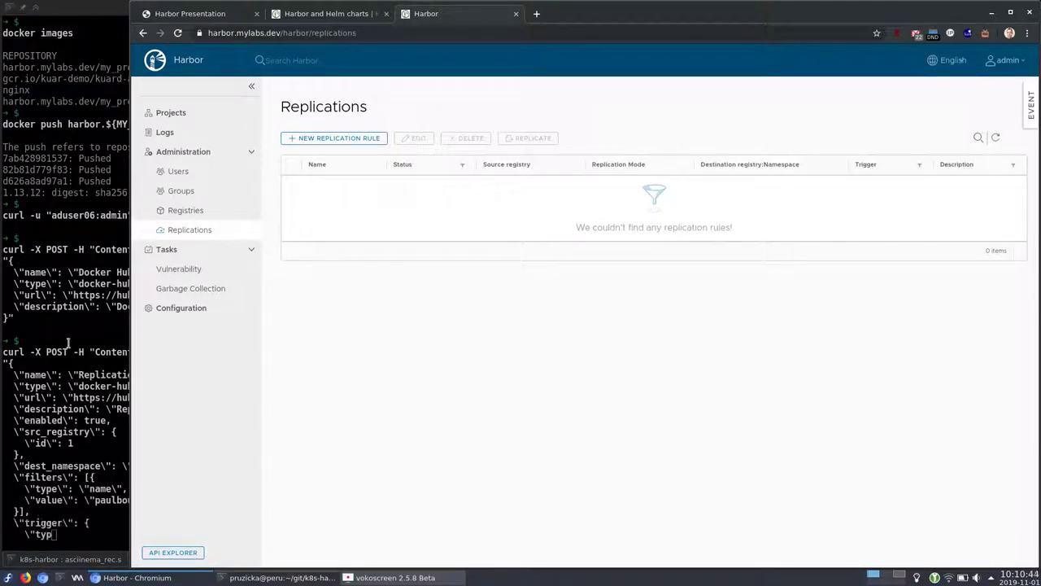
{"action": "left_click", "coordinate": [69, 342]}
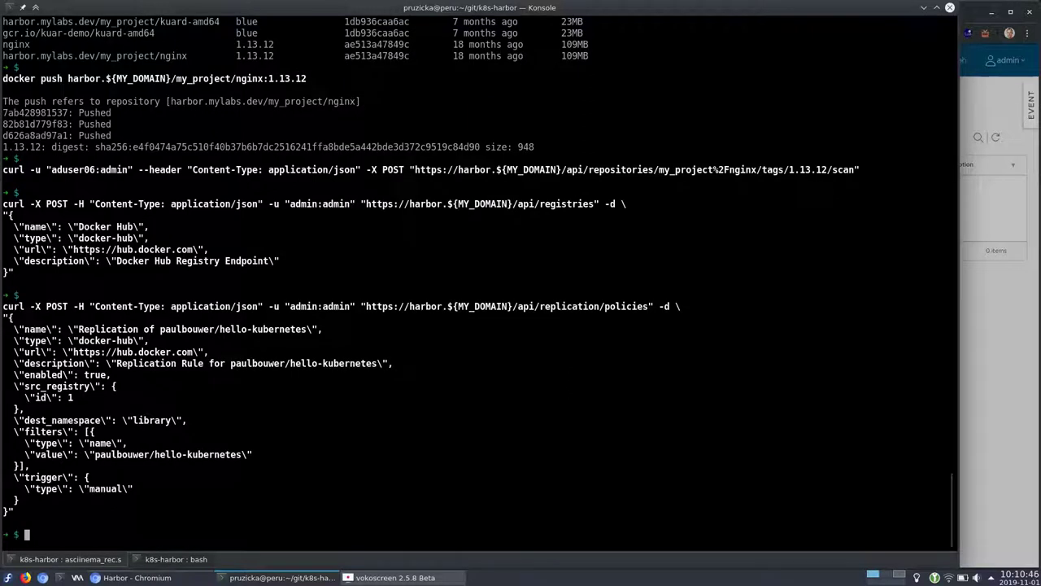
{"action": "key", "text": "alt+Tab"}
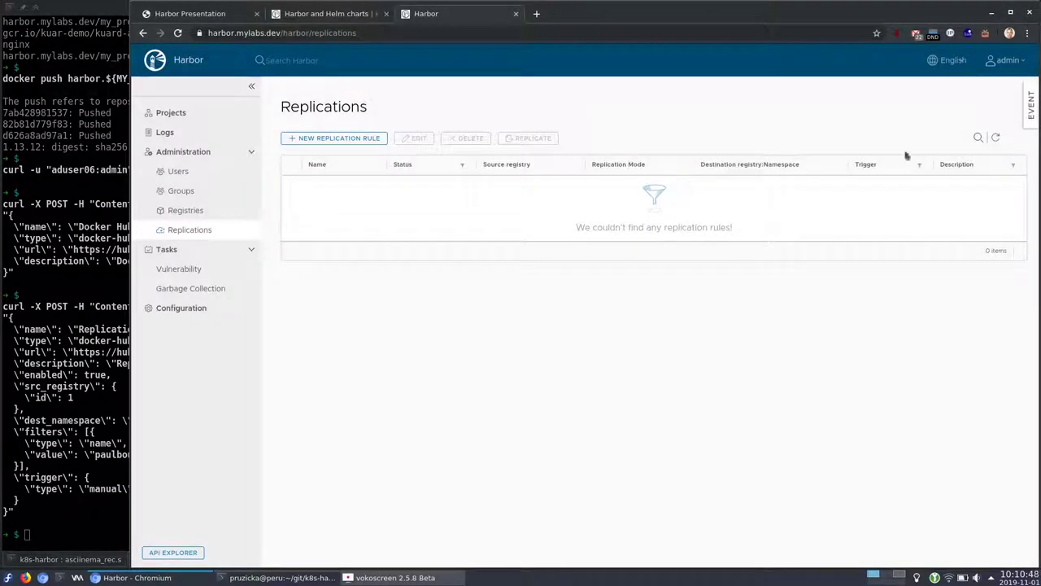
{"action": "left_click", "coordinate": [996, 138]}
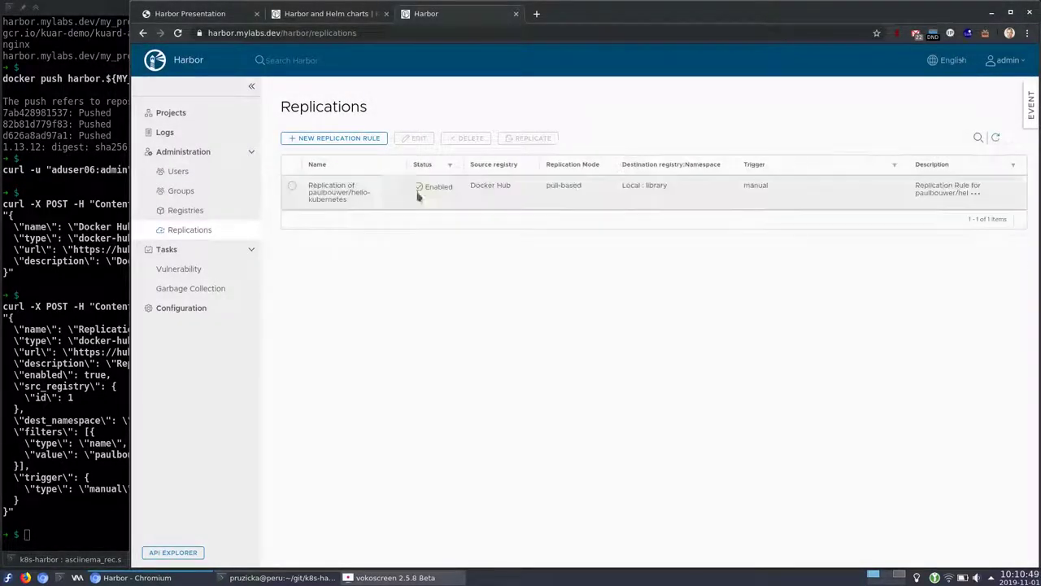
Inspect the rule's name filter and Manual/Scheduled trigger options, then discard the edits
{"action": "left_click", "coordinate": [292, 186]}
{"action": "left_click", "coordinate": [418, 138]}
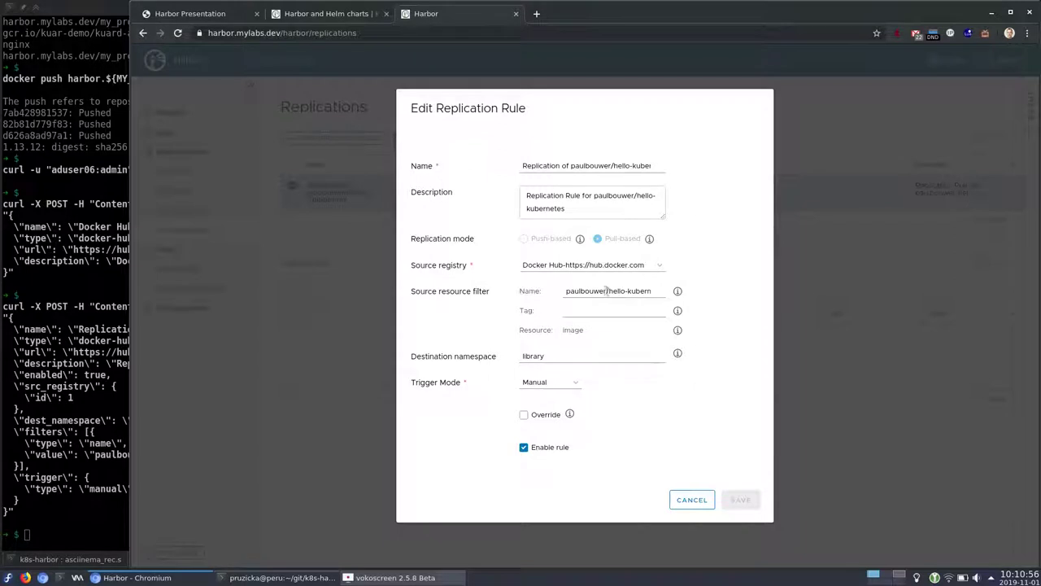
{"action": "left_click_drag", "start_coordinate": [607, 291], "coordinate": [654, 288]}
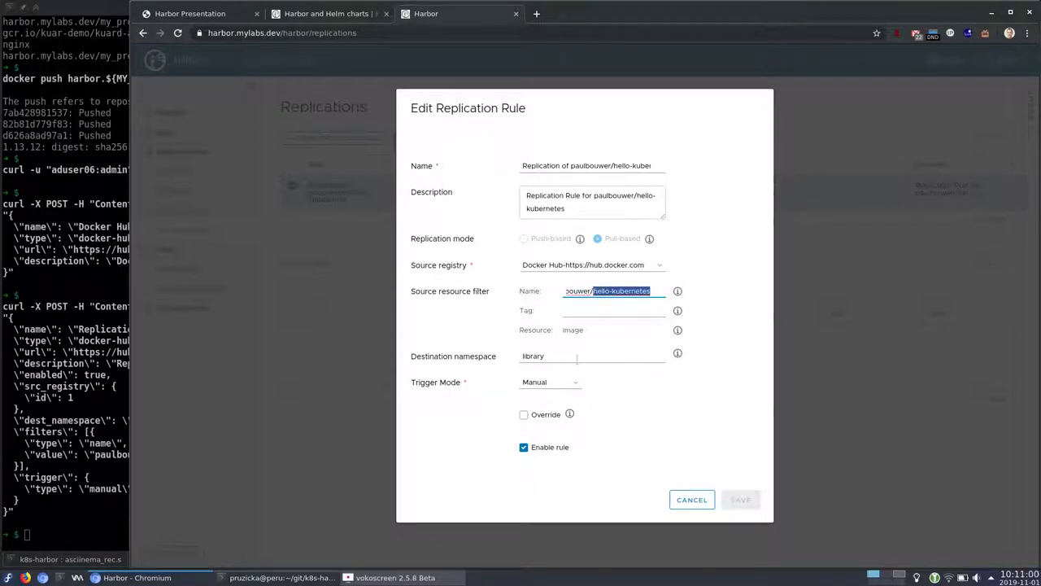
{"action": "left_click", "coordinate": [563, 384]}
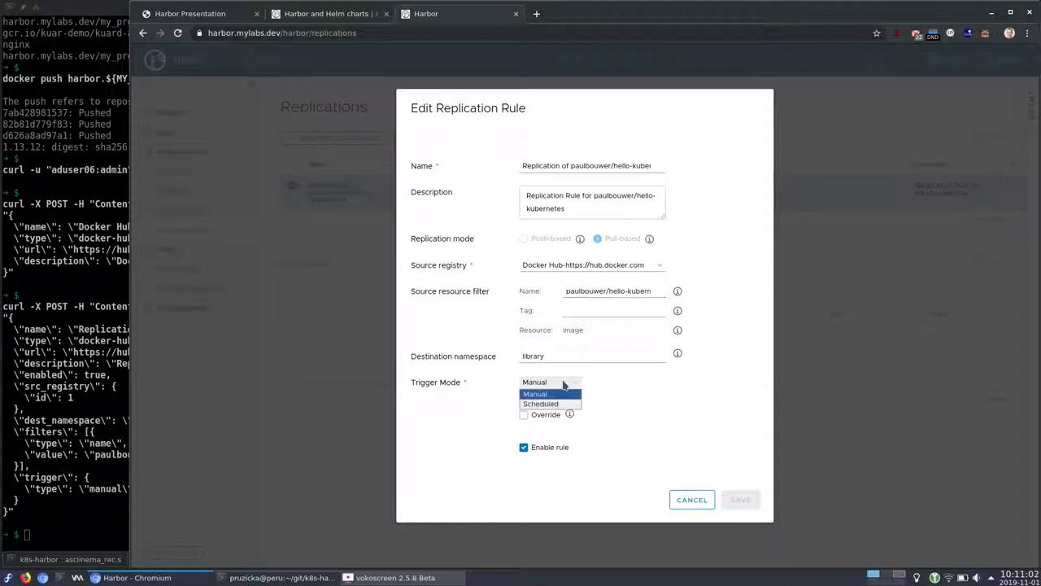
{"action": "left_click", "coordinate": [550, 387]}
{"action": "left_click", "coordinate": [549, 387]}
{"action": "left_click", "coordinate": [541, 404]}
{"action": "left_click", "coordinate": [573, 392]}
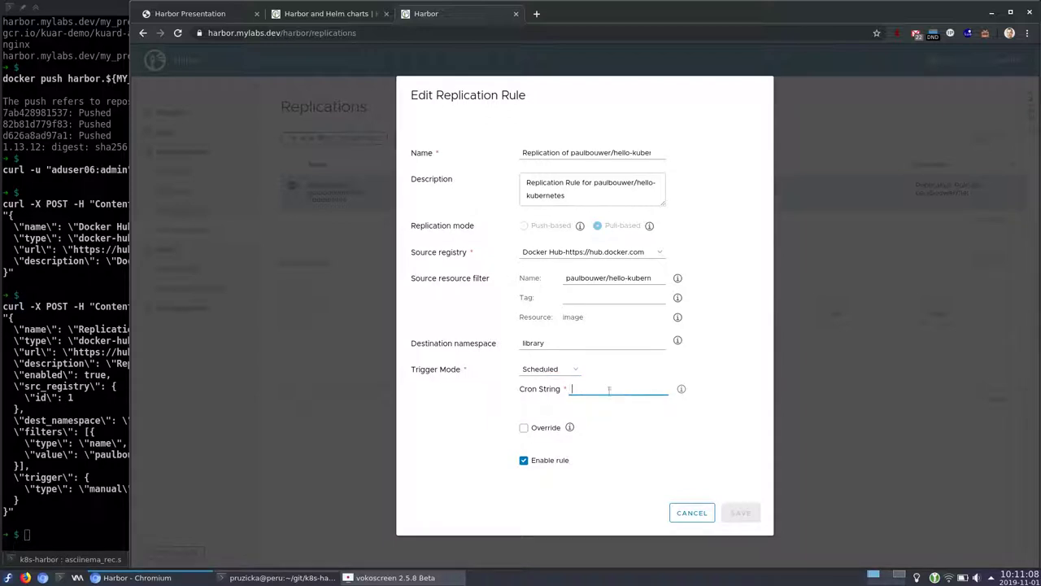
{"action": "left_click", "coordinate": [693, 513]}
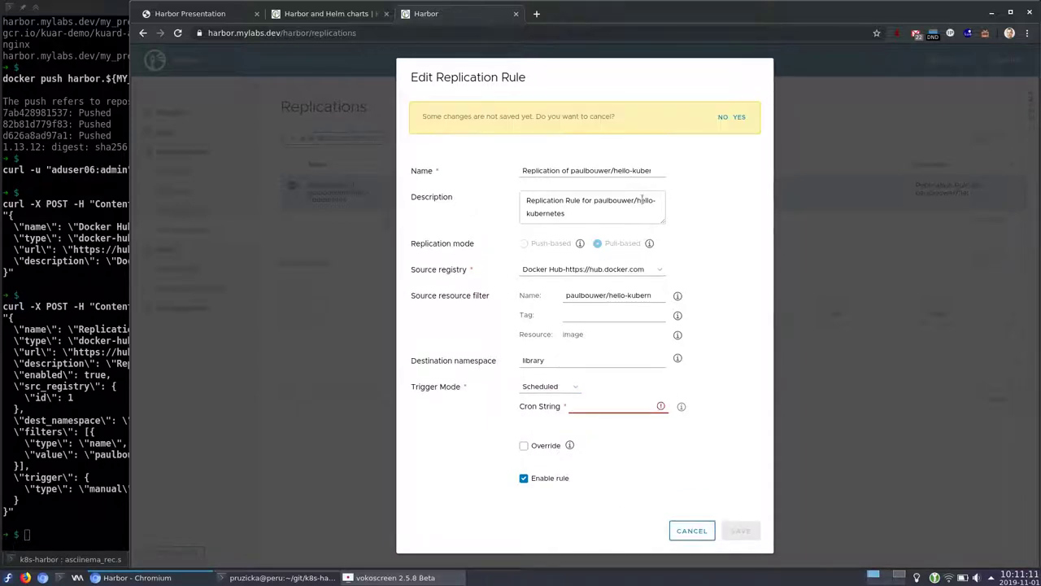
{"action": "left_click", "coordinate": [738, 117]}
{"action": "key", "text": "alt+Tab"}
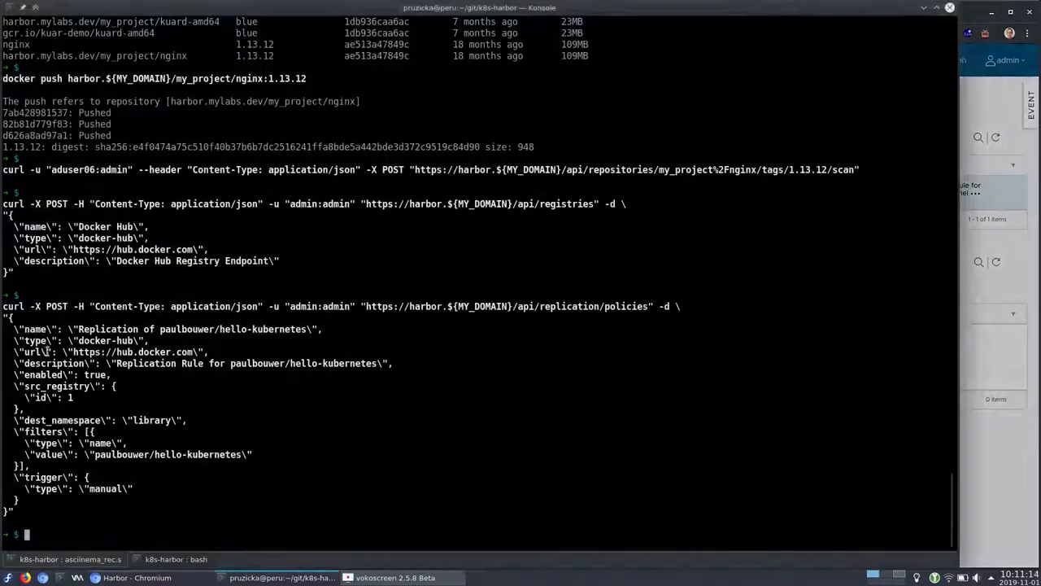
Start the replication with a curl POST and open execution 1's task details in Harbor
{"action": "type", "text": "curl -X POST -H \"Content-Type: application/json\" -u \"admin:admin\" \"https://harbor.${MY_DOMAIN}/api/replicati"}
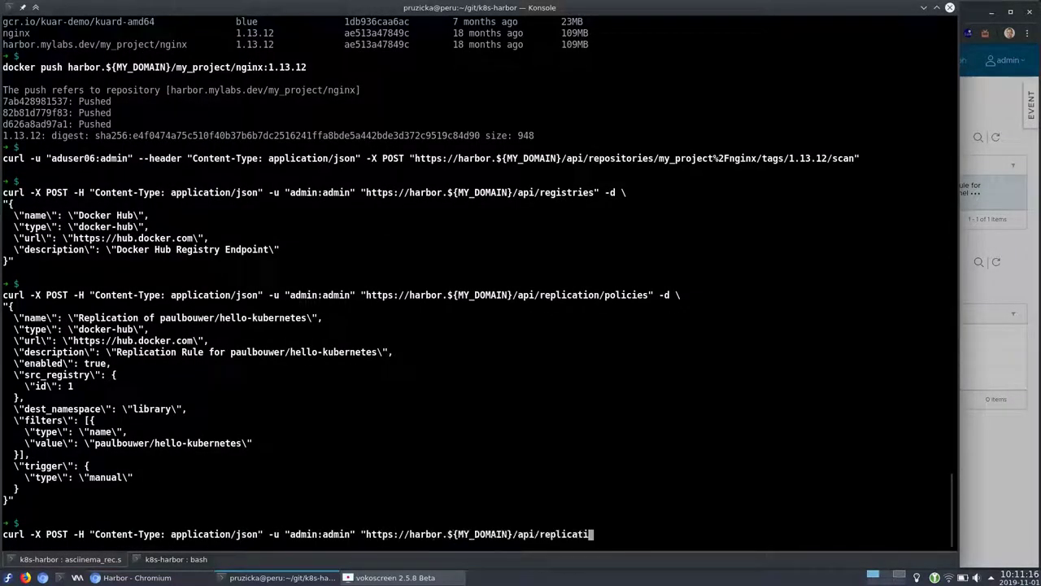
{"action": "type", "text": "on/executions\" -d \"{ \\\"policy_id\\\": 1 }\""}
{"action": "key", "text": "Return"}
{"action": "key", "text": "alt+Tab"}
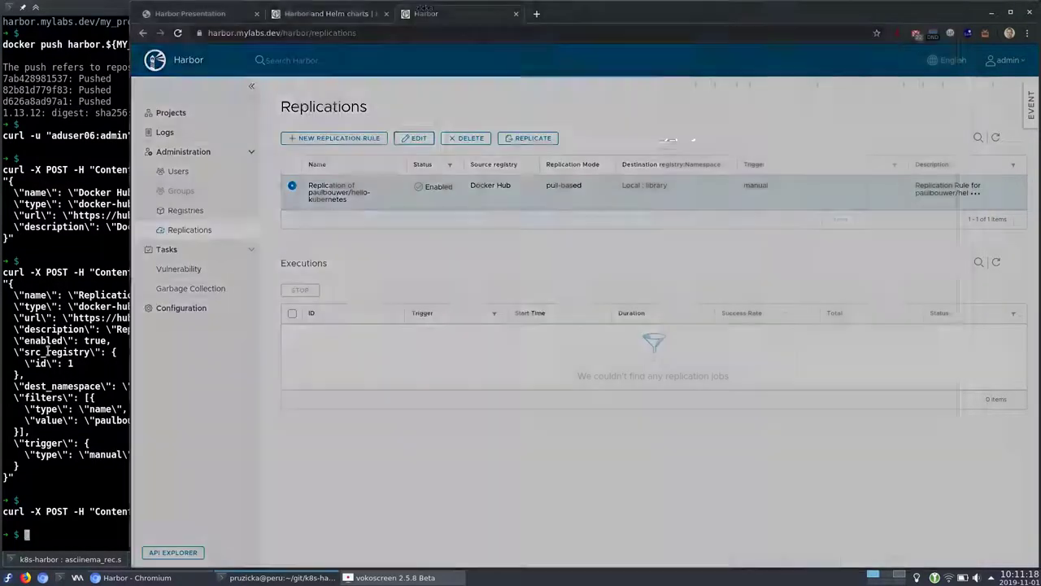
{"action": "left_click", "coordinate": [996, 139]}
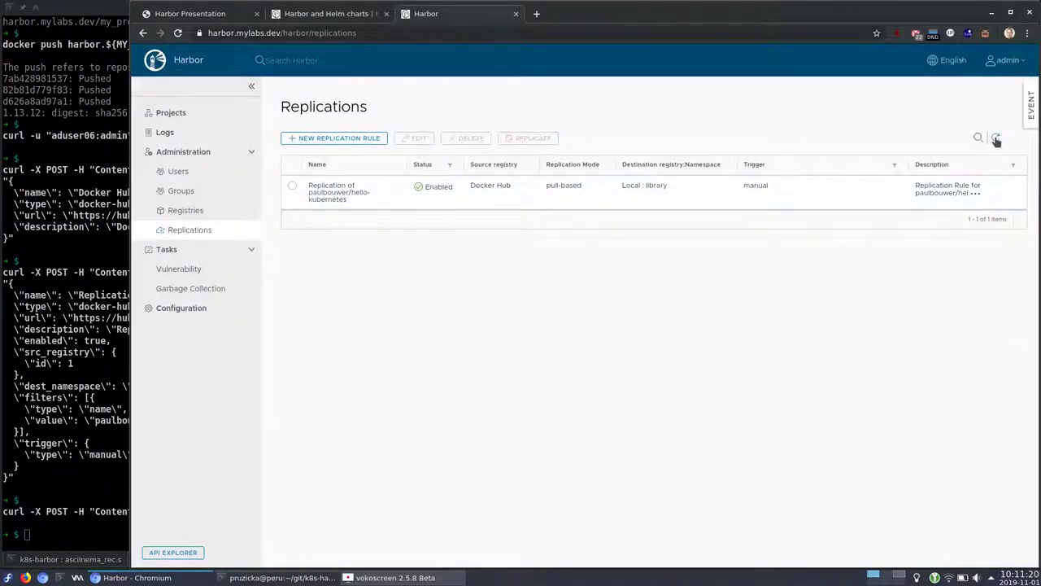
{"action": "left_click", "coordinate": [292, 187]}
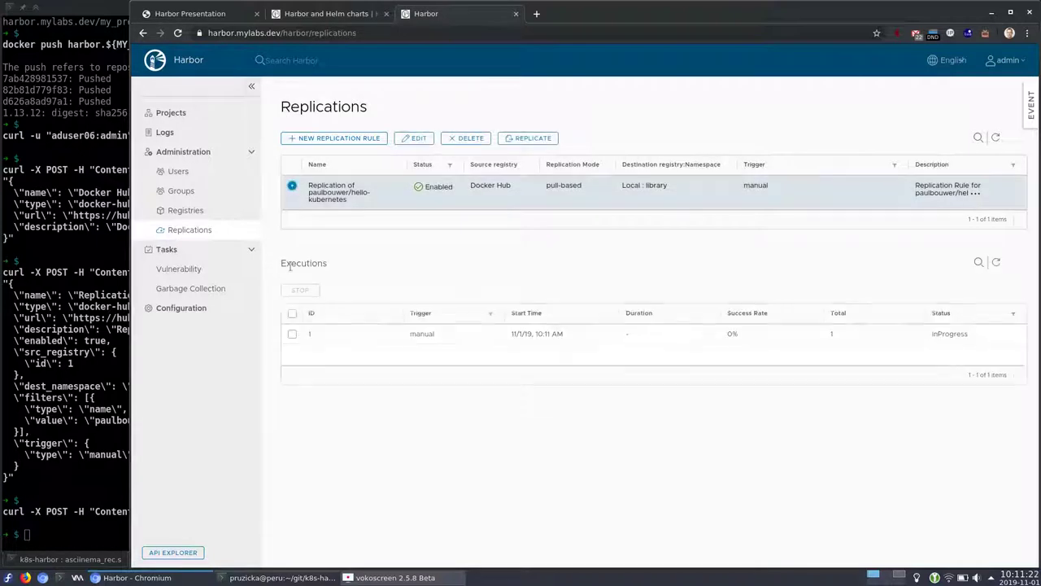
{"action": "left_click", "coordinate": [310, 335]}
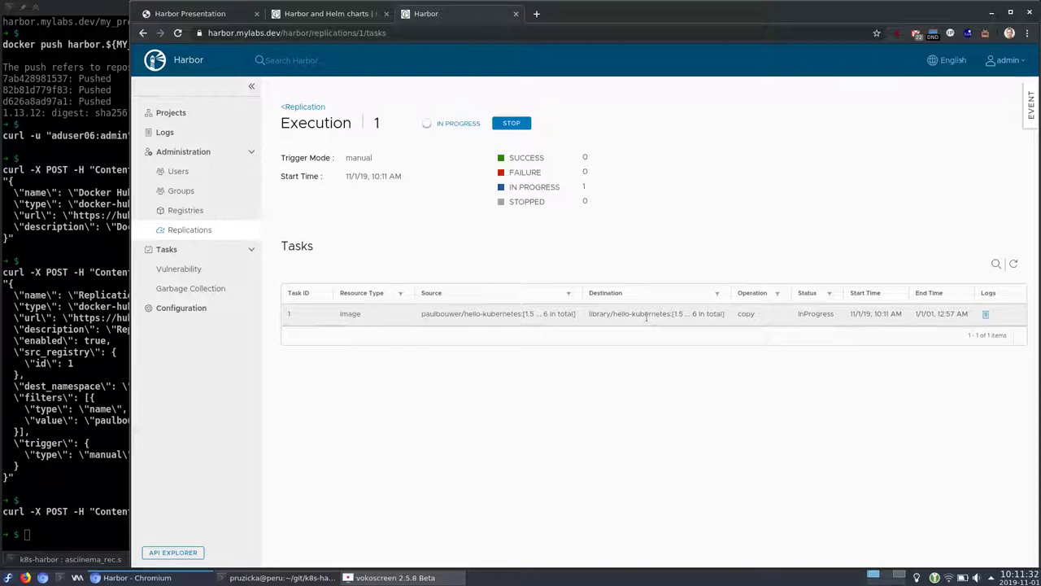
Review the replication task's log, close it, and go to the Projects list
{"action": "double_click", "coordinate": [812, 312]}
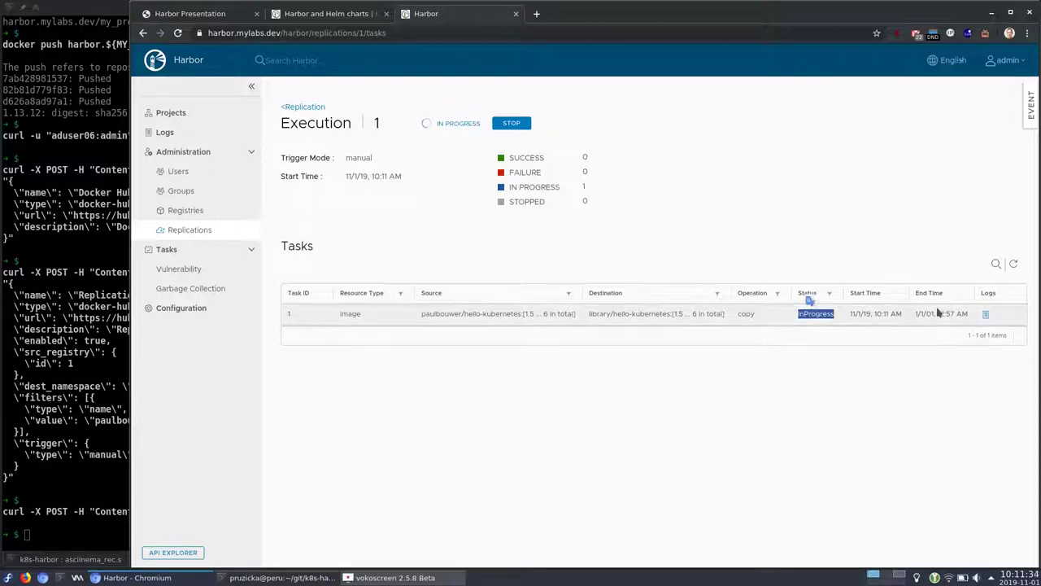
{"action": "left_click", "coordinate": [985, 315]}
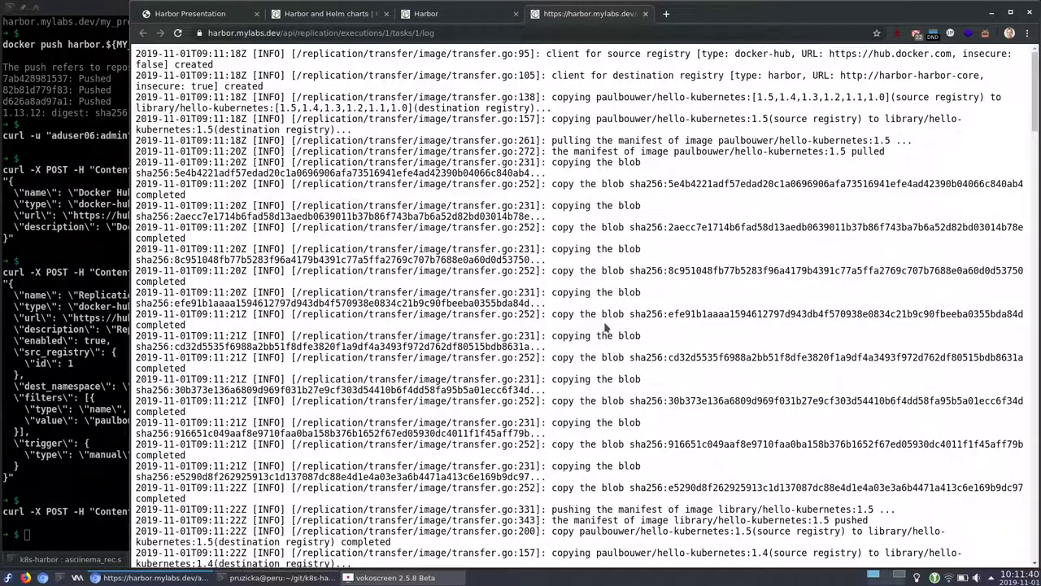
{"action": "scroll", "coordinate": [605, 327], "scroll_direction": "down", "scroll_amount": 15}
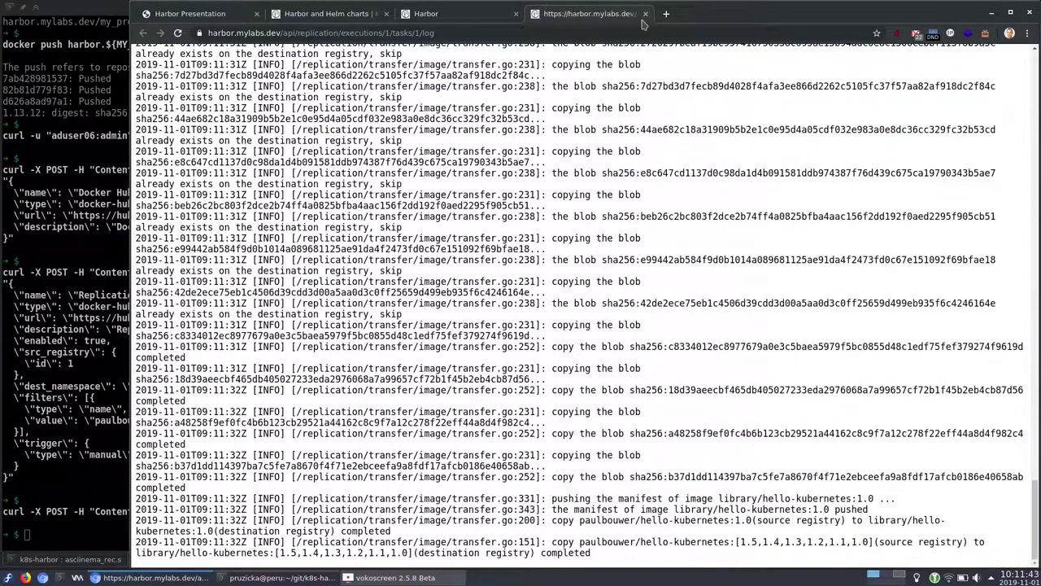
{"action": "left_click", "coordinate": [645, 14]}
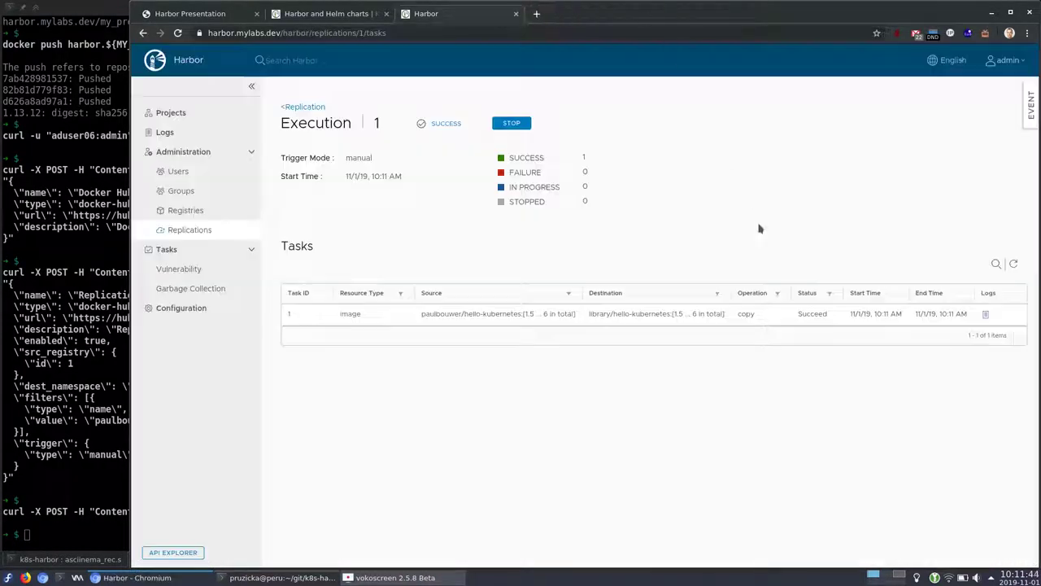
{"action": "left_click", "coordinate": [167, 113]}
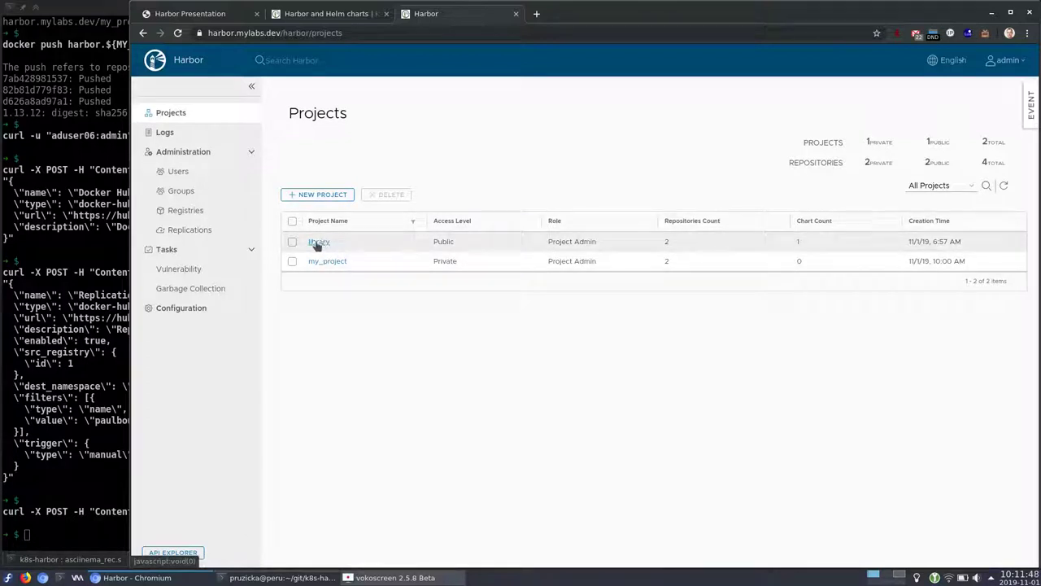
Open library's Repositories and view library/hello-kubernetes tags 1.0 through 1.5, all not scanned
{"action": "key", "text": "alt+Tab"}
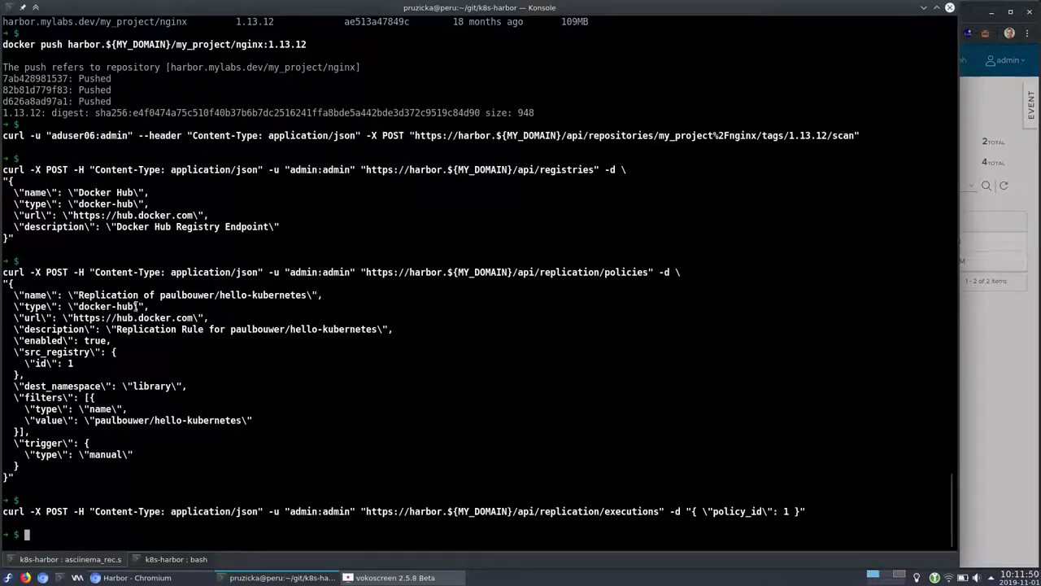
{"action": "key", "text": "alt+Tab"}
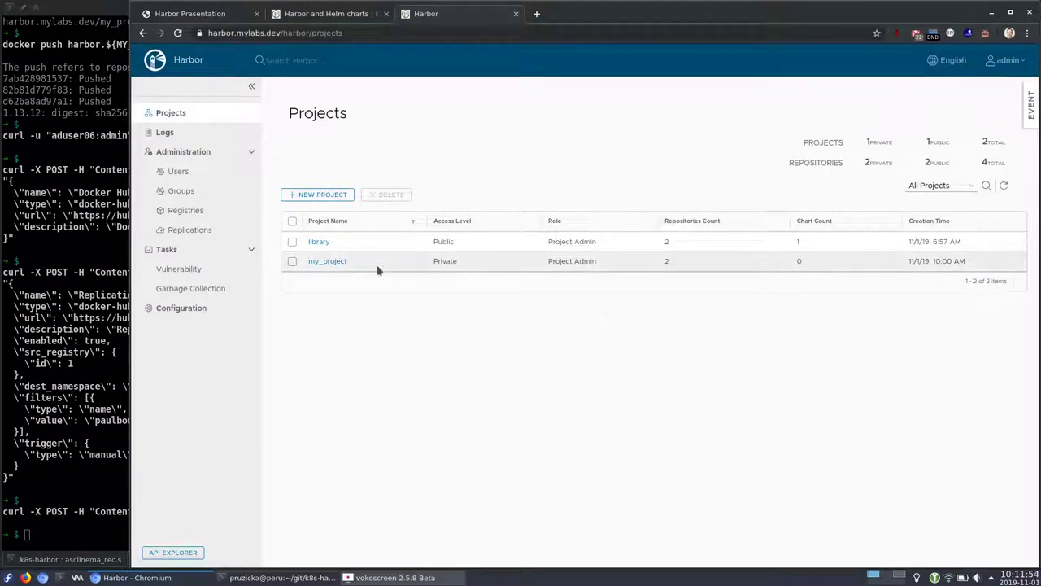
{"action": "left_click", "coordinate": [326, 242]}
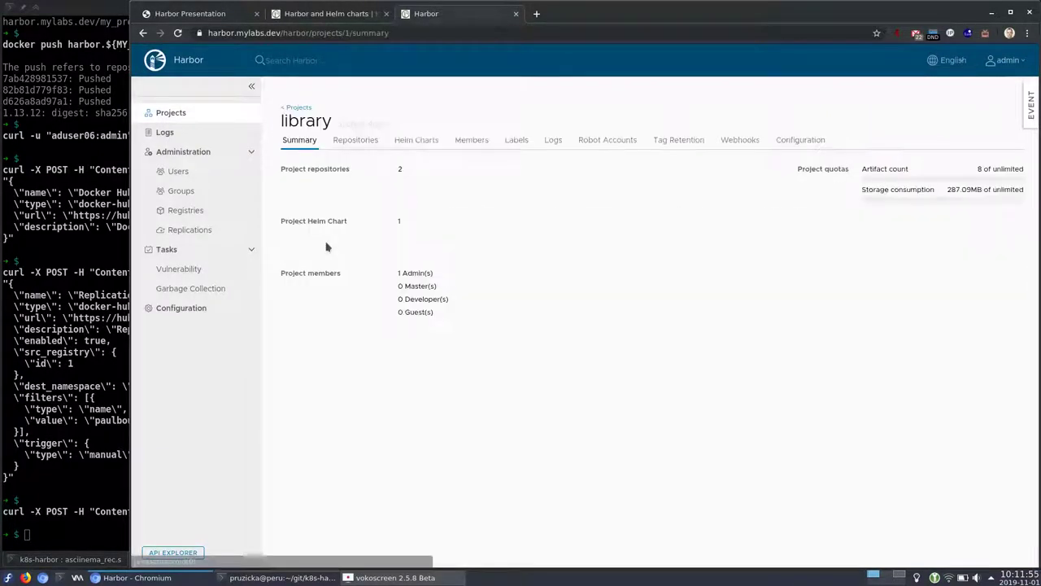
{"action": "left_click", "coordinate": [355, 140]}
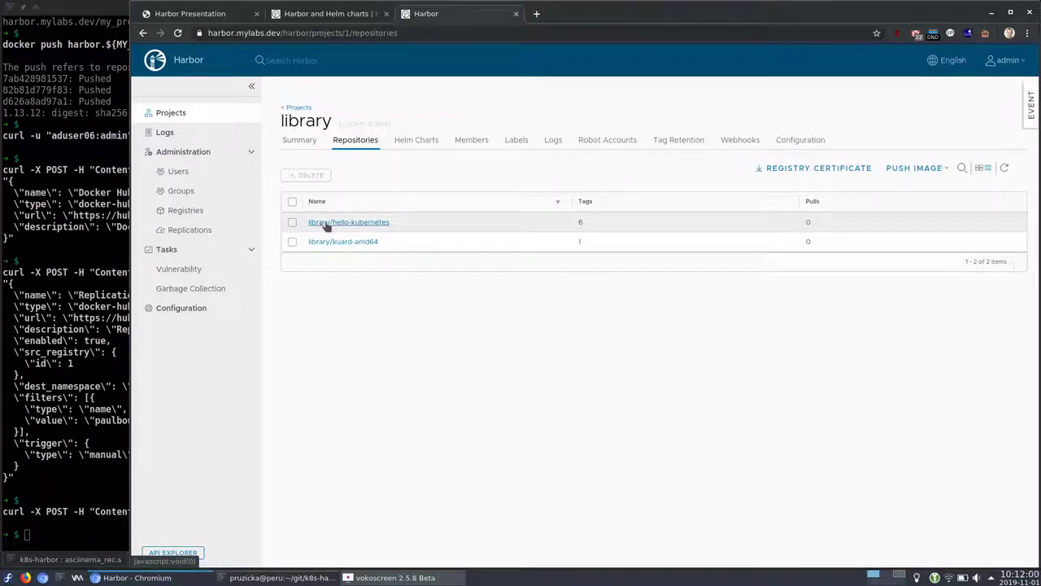
{"action": "left_click", "coordinate": [348, 225]}
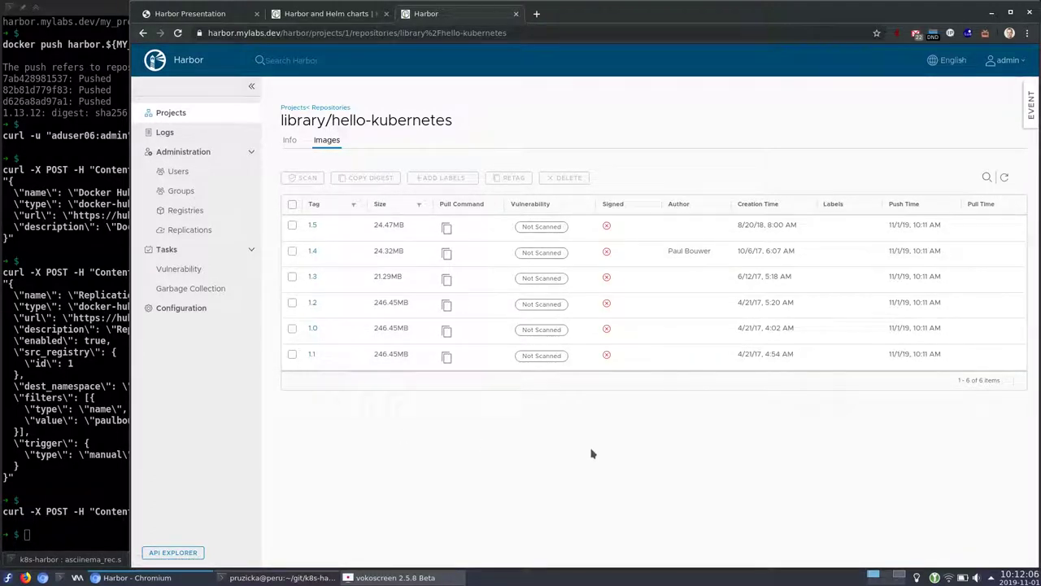
{"action": "left_click", "coordinate": [51, 413]}
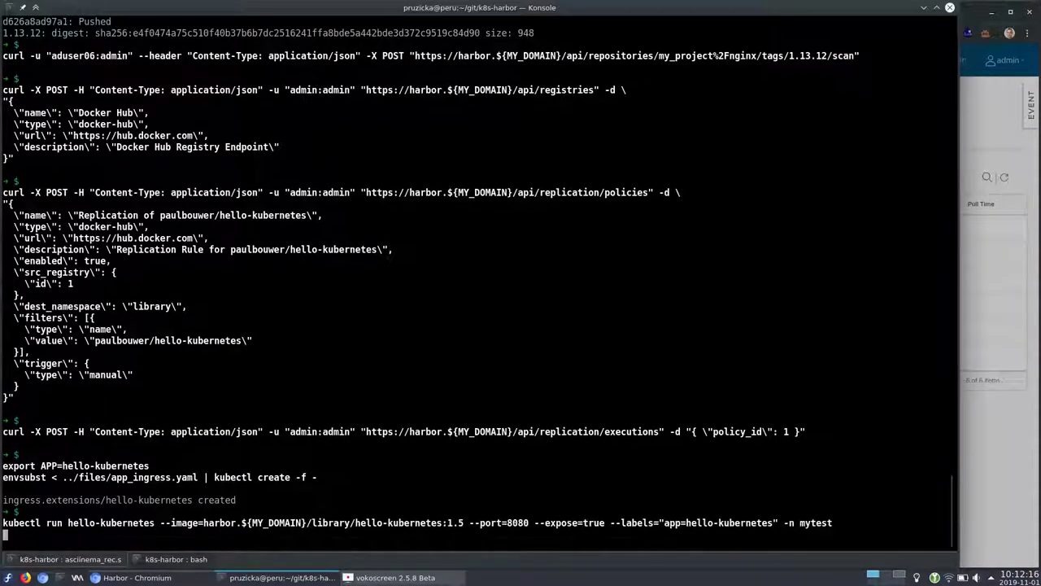
Load hello-kubernetes.mylabs.dev in a new Chromium tab
{"action": "key", "text": "alt+Tab"}
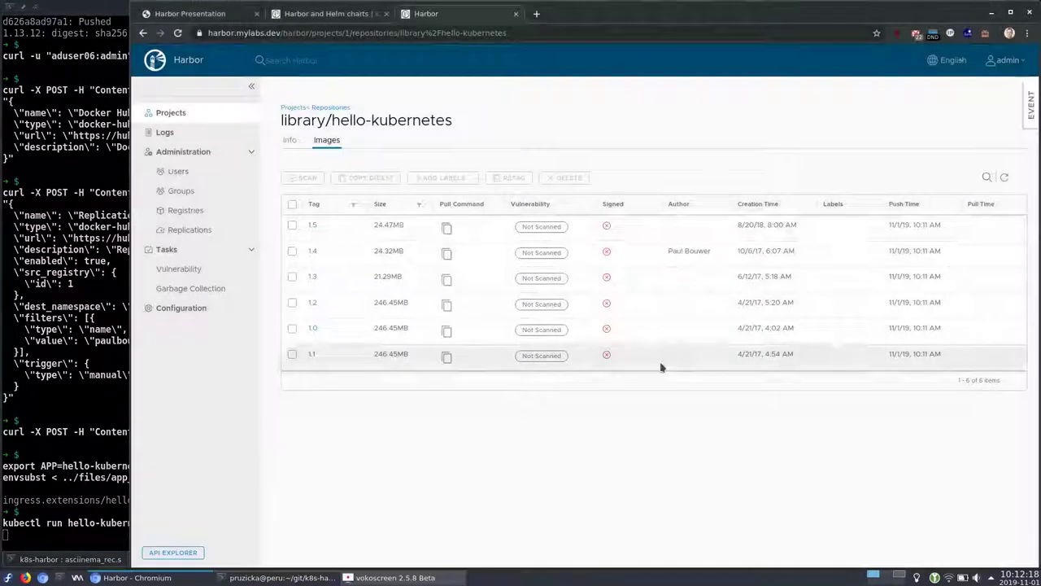
{"action": "key", "text": "ctrl+t"}
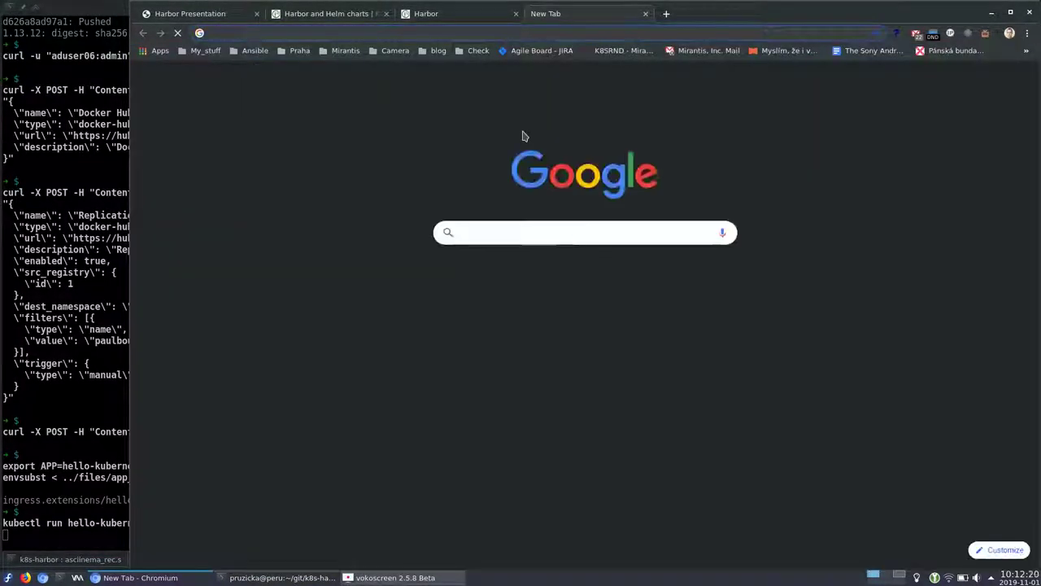
{"action": "type", "text": "hello"}
{"action": "key", "text": "BackSpace"}
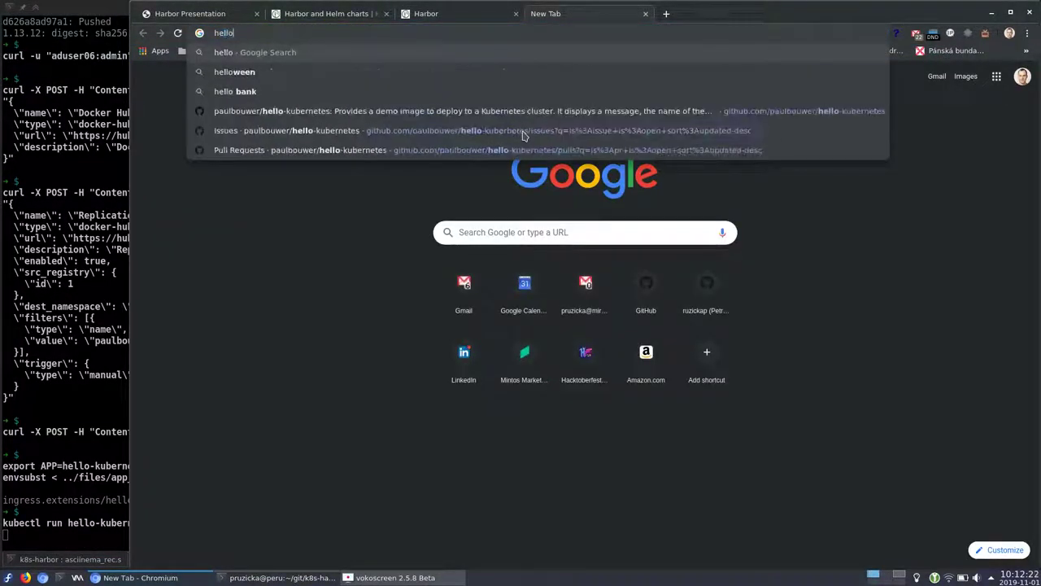
{"action": "type", "text": "-kubern"}
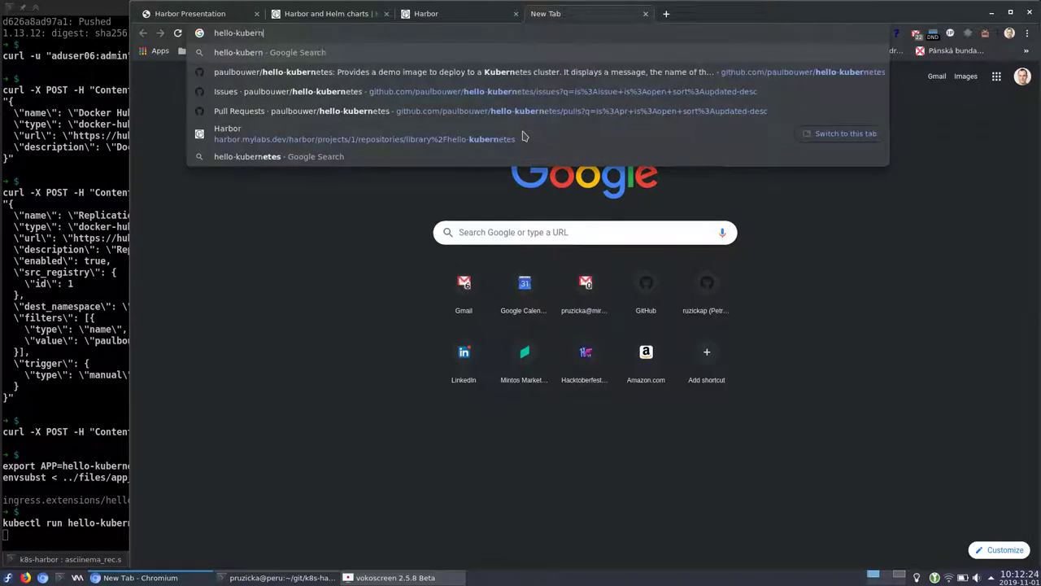
{"action": "type", "text": "etes.m"}
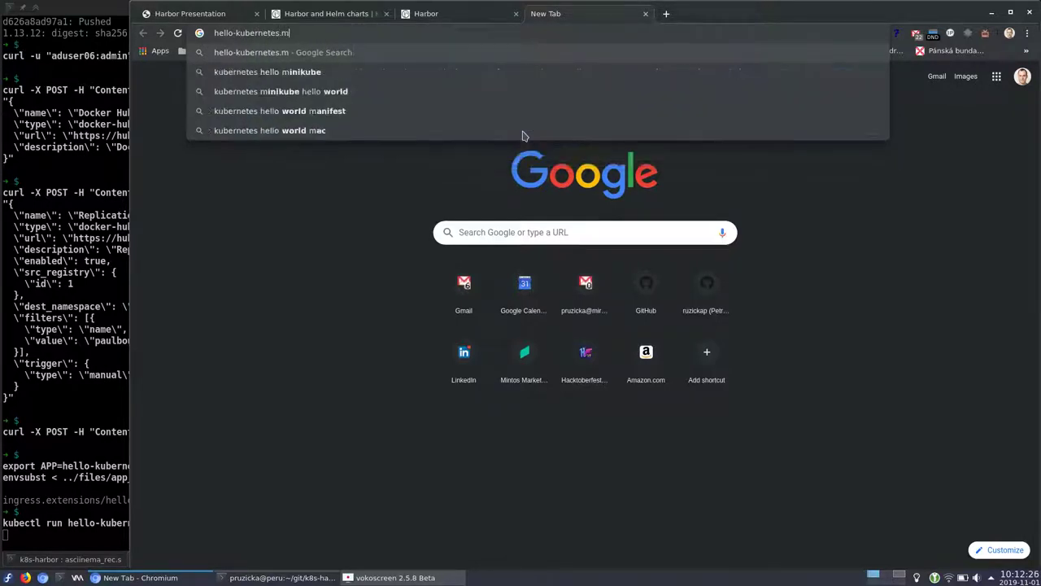
{"action": "type", "text": "ylabs.dev"}
{"action": "key", "text": "Return"}
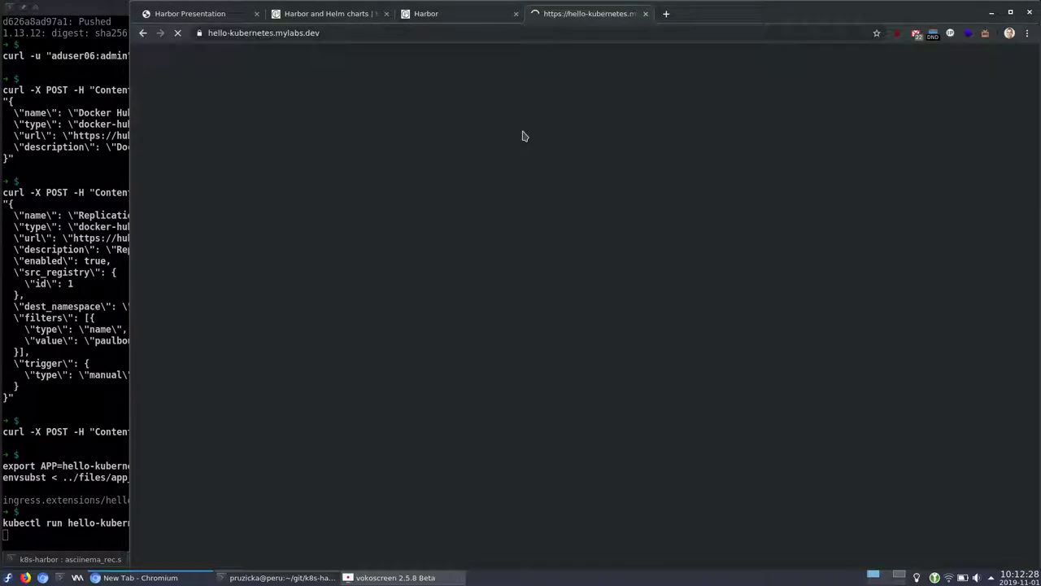
Check the Harbor image reference in Konsole and reload the app until Hello Kubernetes appears
{"action": "left_click", "coordinate": [58, 210]}
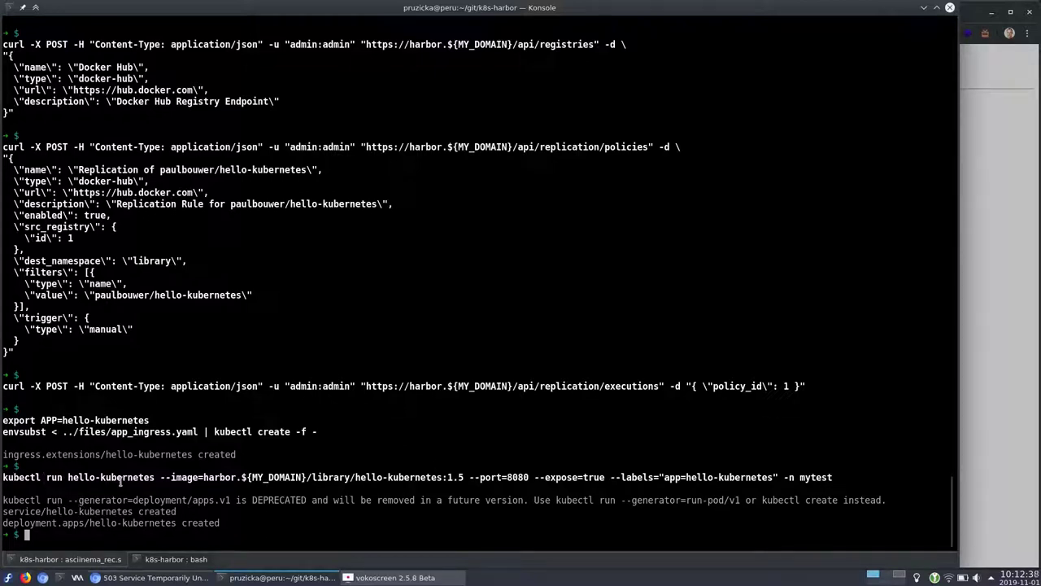
{"action": "left_click_drag", "start_coordinate": [201, 478], "coordinate": [463, 477]}
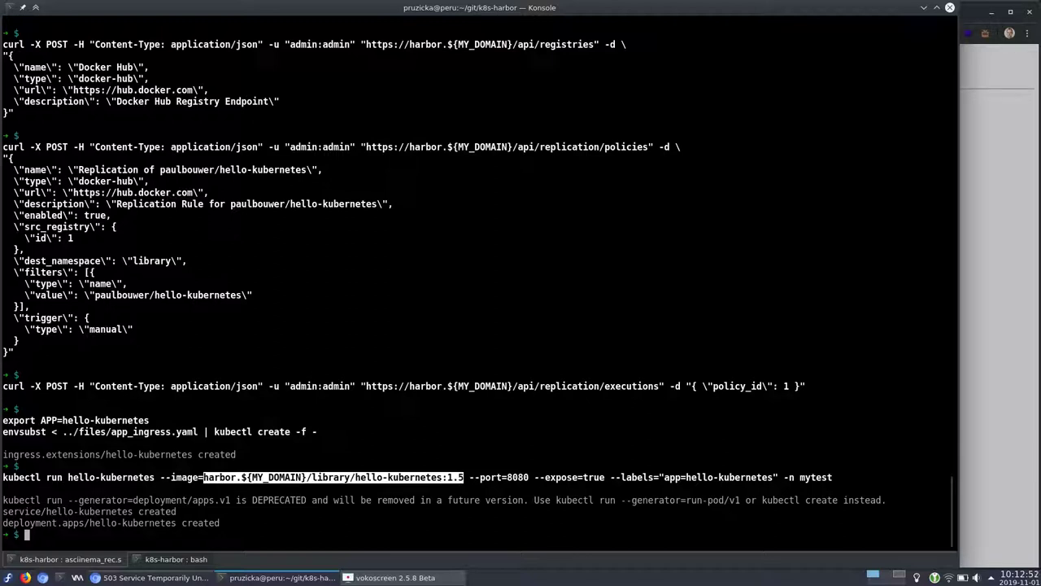
{"action": "key", "text": "alt+Tab"}
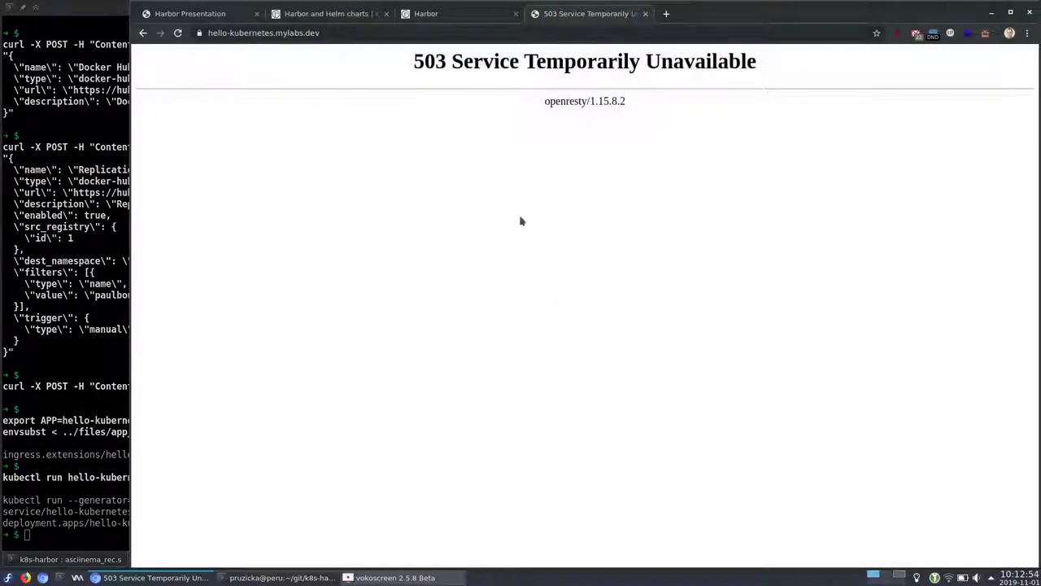
{"action": "left_click", "coordinate": [177, 33]}
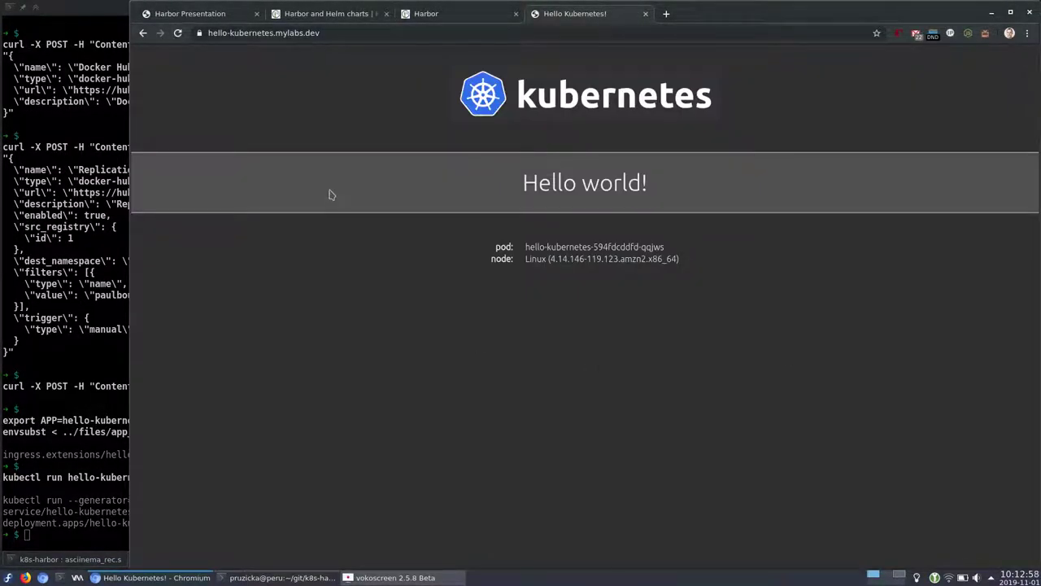
{"action": "left_click", "coordinate": [83, 384]}
{"action": "key", "text": "Return"}
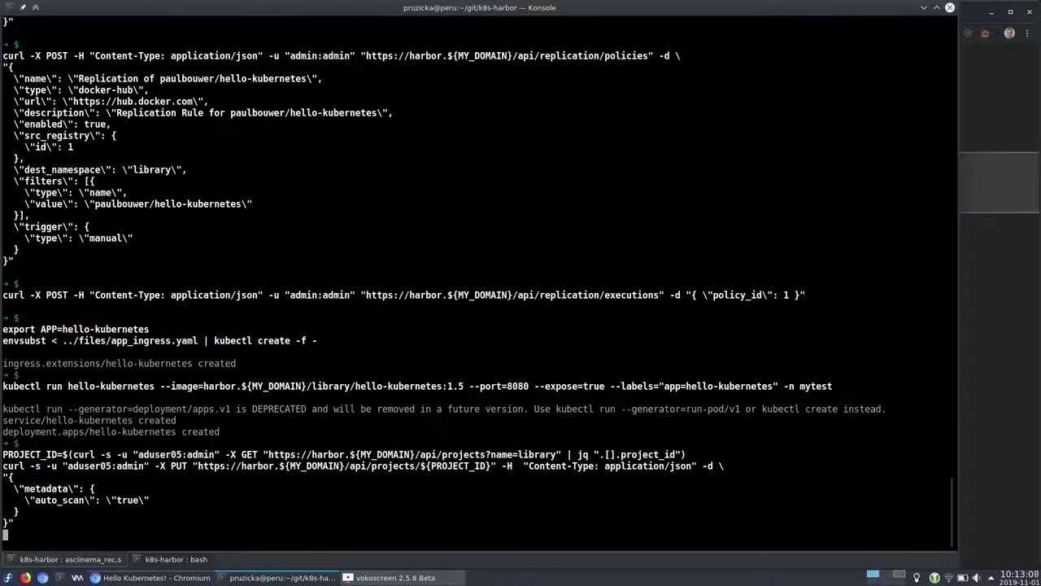
Close the app tab and open the library project's Configuration, highlighting the scan-on-push setting
{"action": "key", "text": "alt+Tab"}
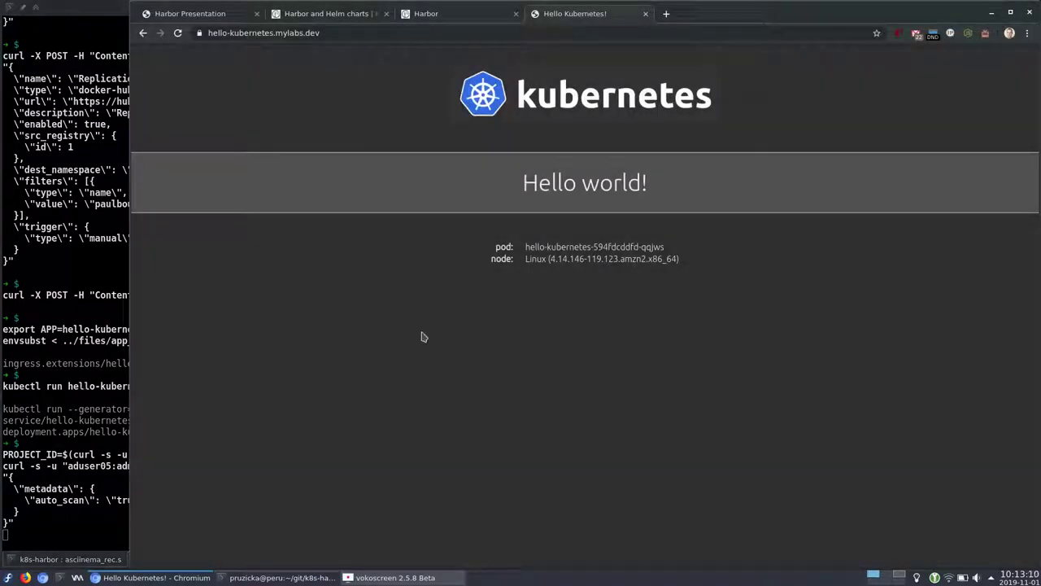
{"action": "left_click", "coordinate": [646, 13]}
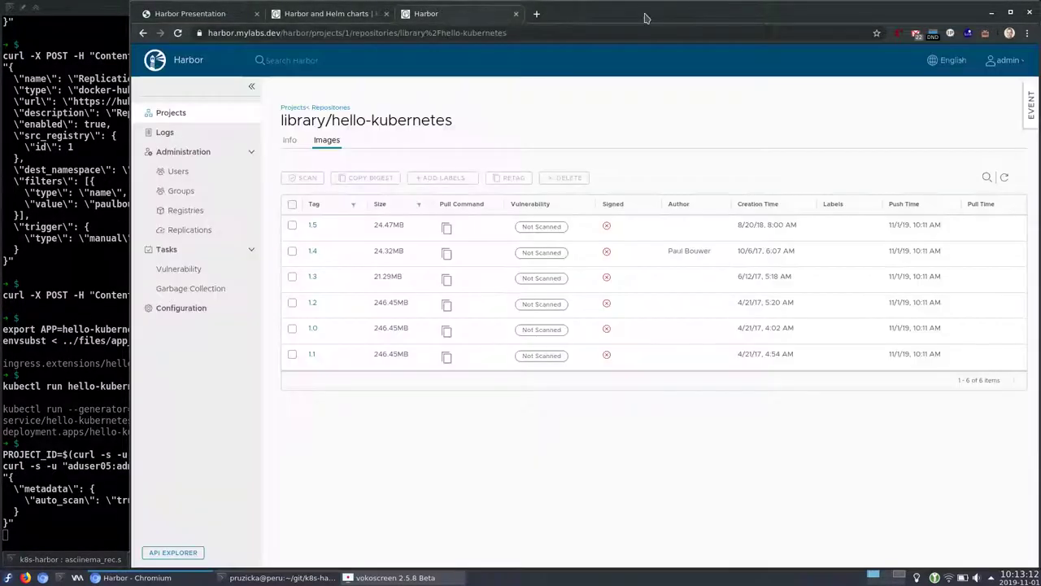
{"action": "left_click", "coordinate": [182, 116]}
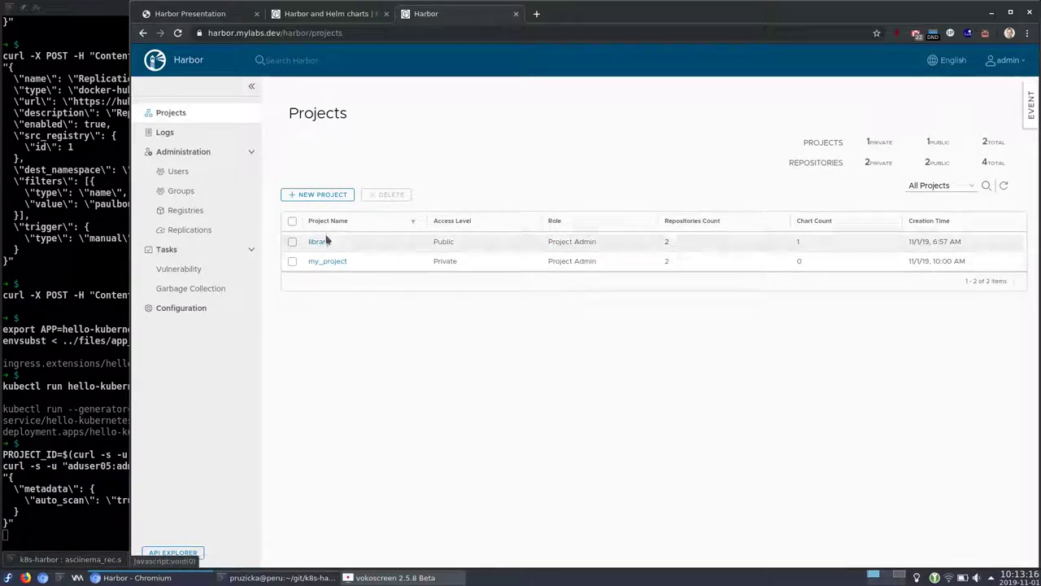
{"action": "left_click", "coordinate": [90, 350]}
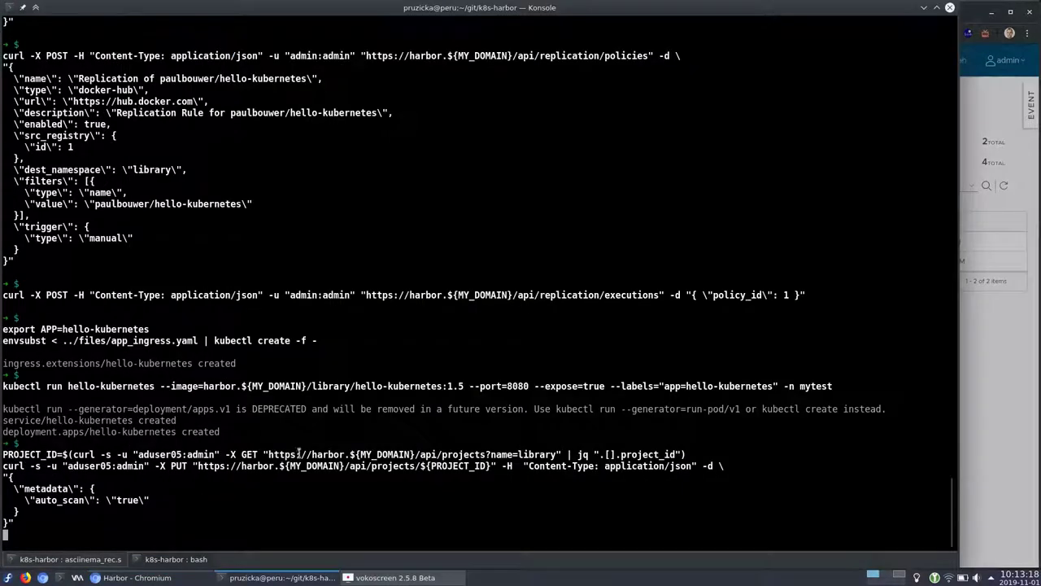
{"action": "key", "text": "alt+Tab"}
{"action": "left_click", "coordinate": [318, 242]}
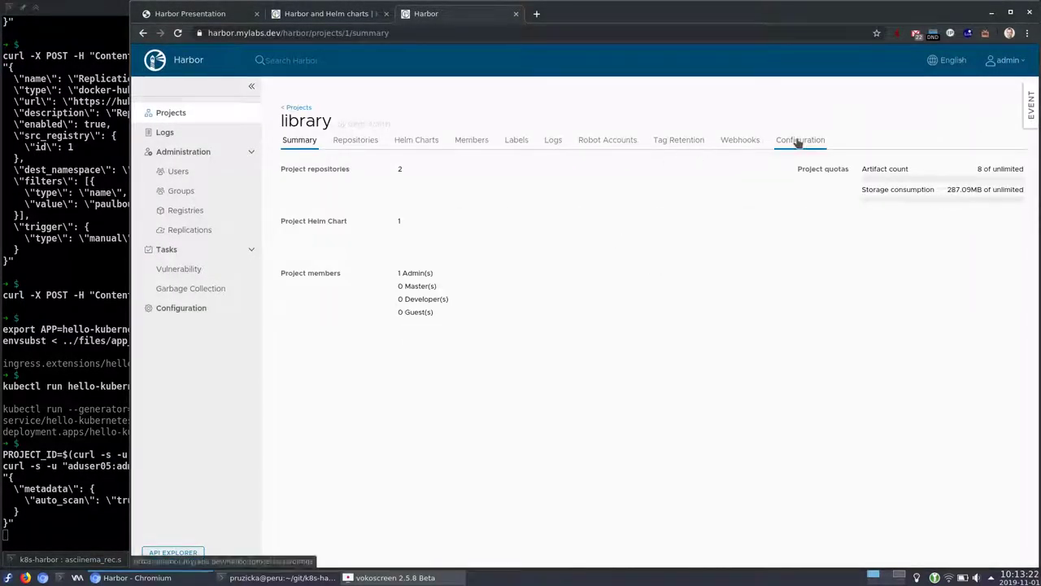
{"action": "left_click", "coordinate": [801, 140]}
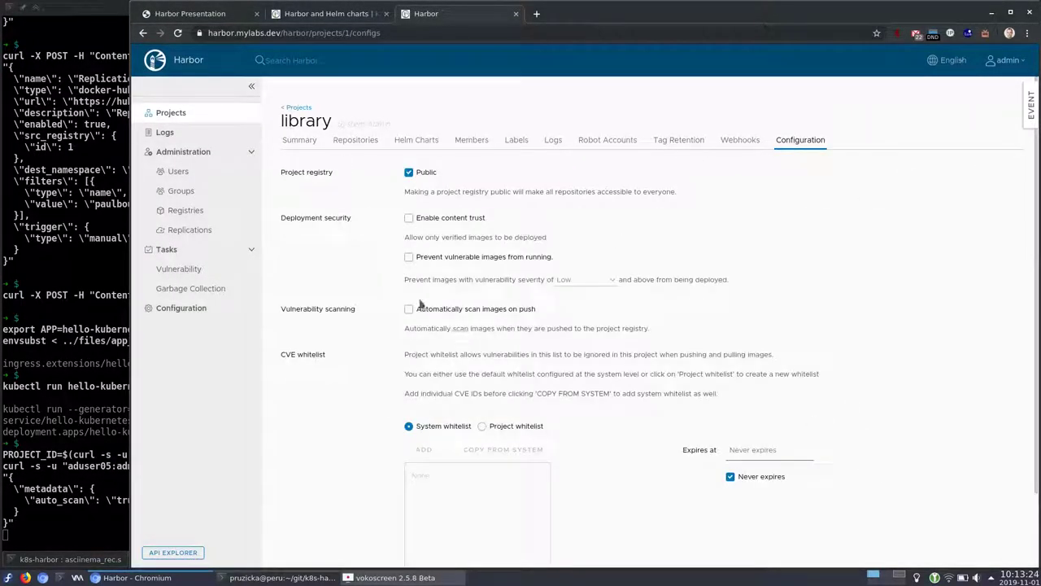
{"action": "mouse_move", "coordinate": [407, 298]}
{"action": "left_mouse_down"}
{"action": "mouse_move", "coordinate": [392, 316]}
{"action": "mouse_move", "coordinate": [540, 318]}
{"action": "mouse_move", "coordinate": [545, 308]}
{"action": "mouse_move", "coordinate": [399, 301]}
{"action": "left_mouse_up"}
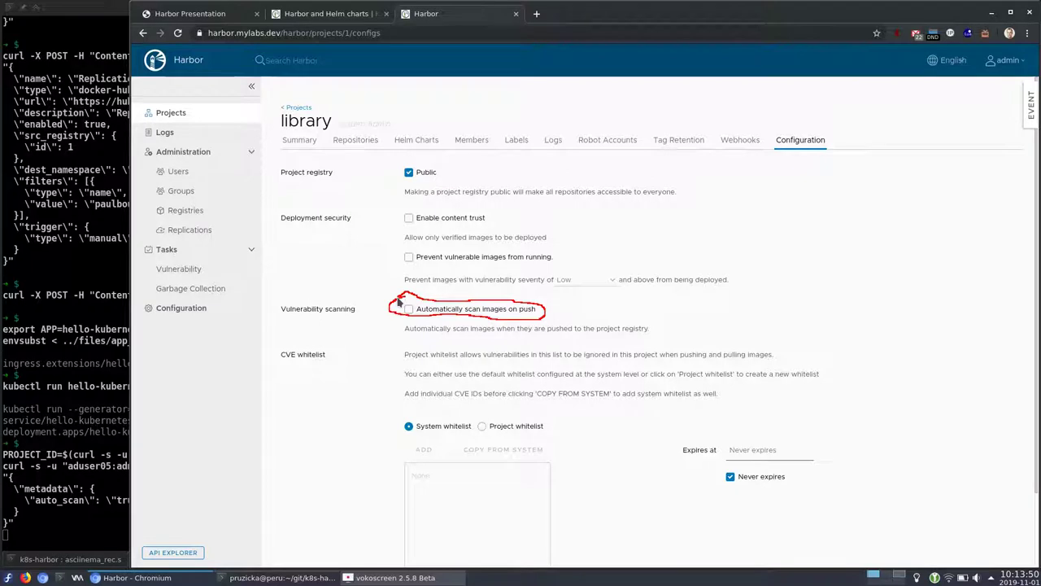
Run the auto_scan PUT curl and reload to show scan-on-push enabled
{"action": "left_click", "coordinate": [111, 344]}
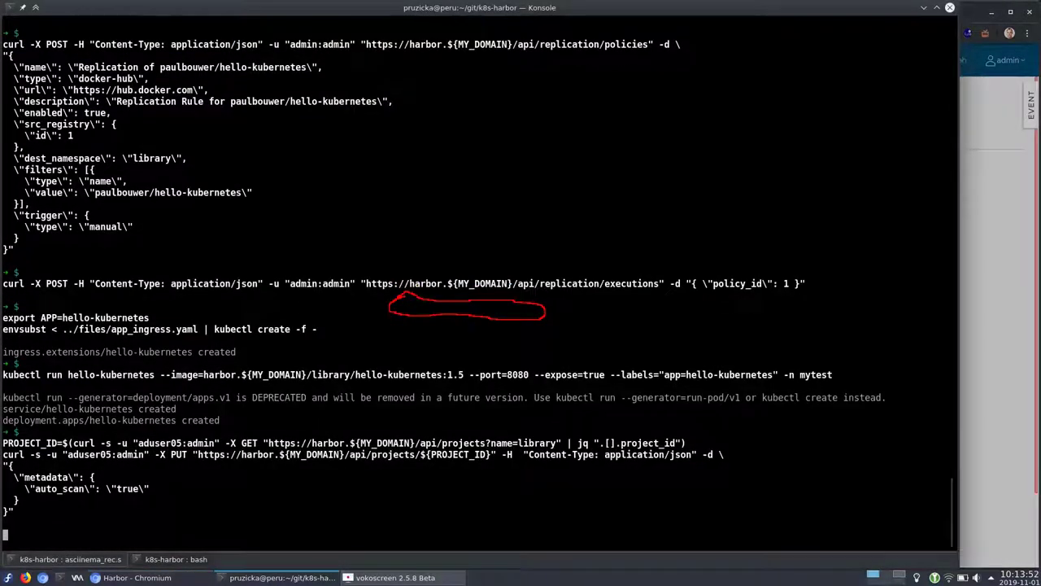
{"action": "key", "text": "alt+Tab"}
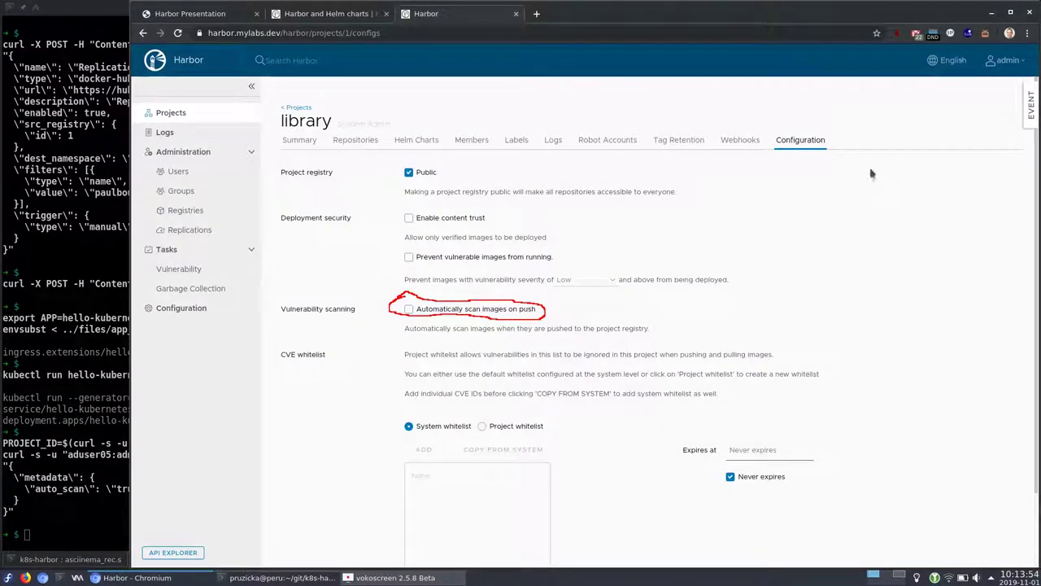
{"action": "key", "text": "F5"}
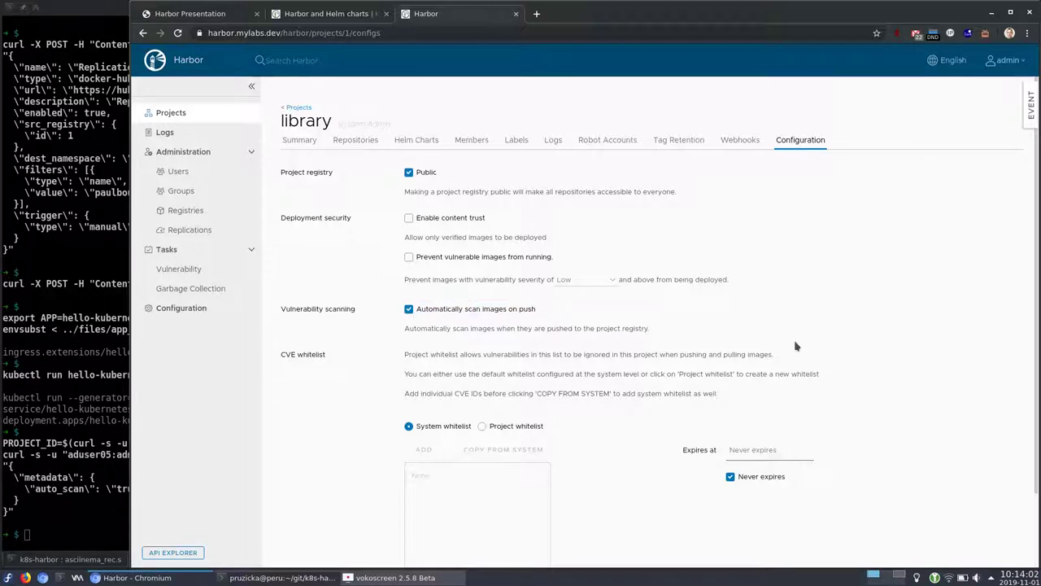
Tag nginx:1.13.12 and push it to Harbor's library project
{"action": "key", "text": "alt+Tab"}
{"action": "key", "text": "Return"}
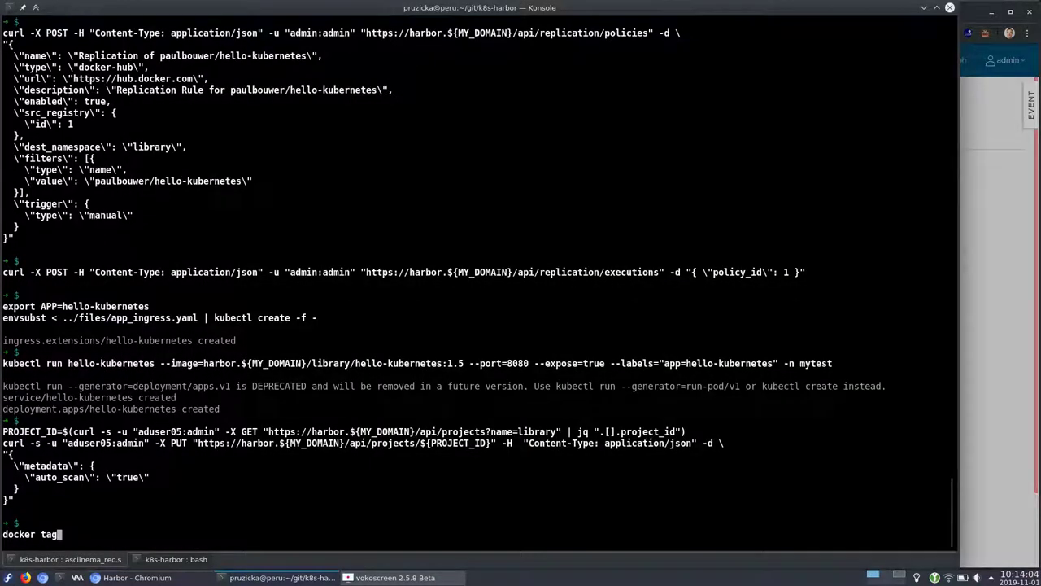
{"action": "key", "text": "Return"}
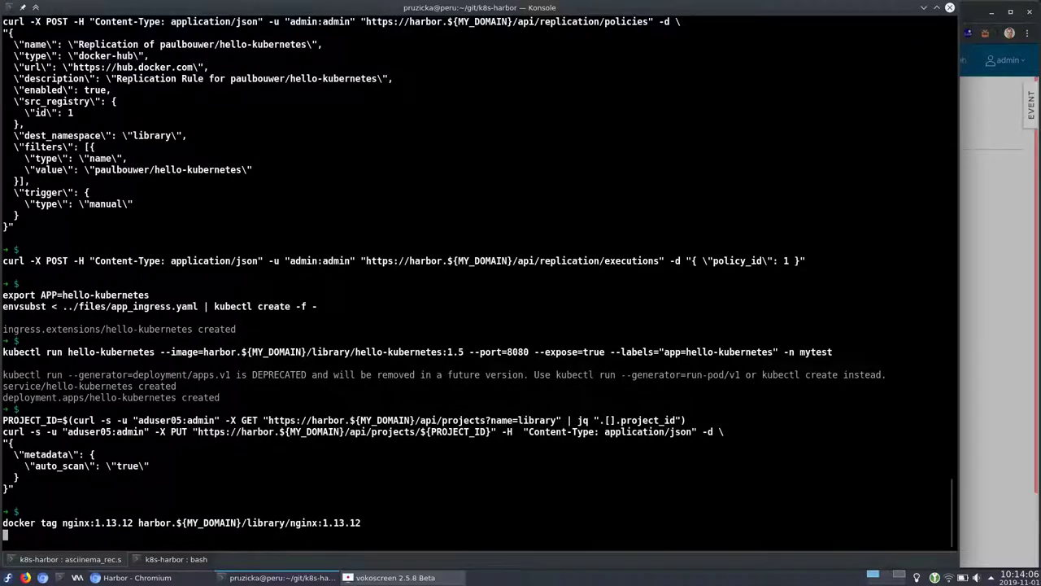
{"action": "key", "text": "Return"}
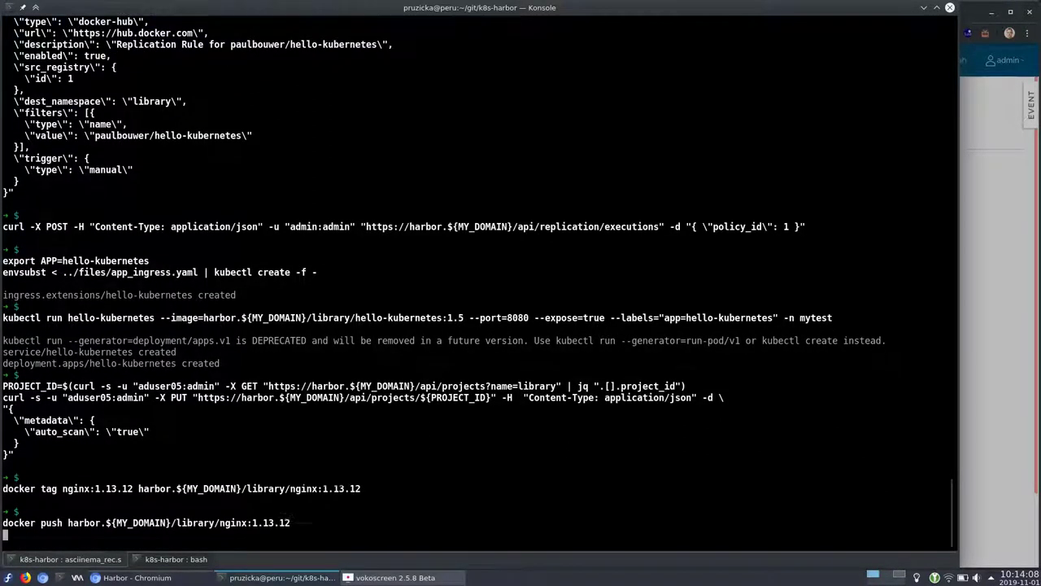
{"action": "left_click_drag", "start_coordinate": [60, 488], "coordinate": [2, 489]}
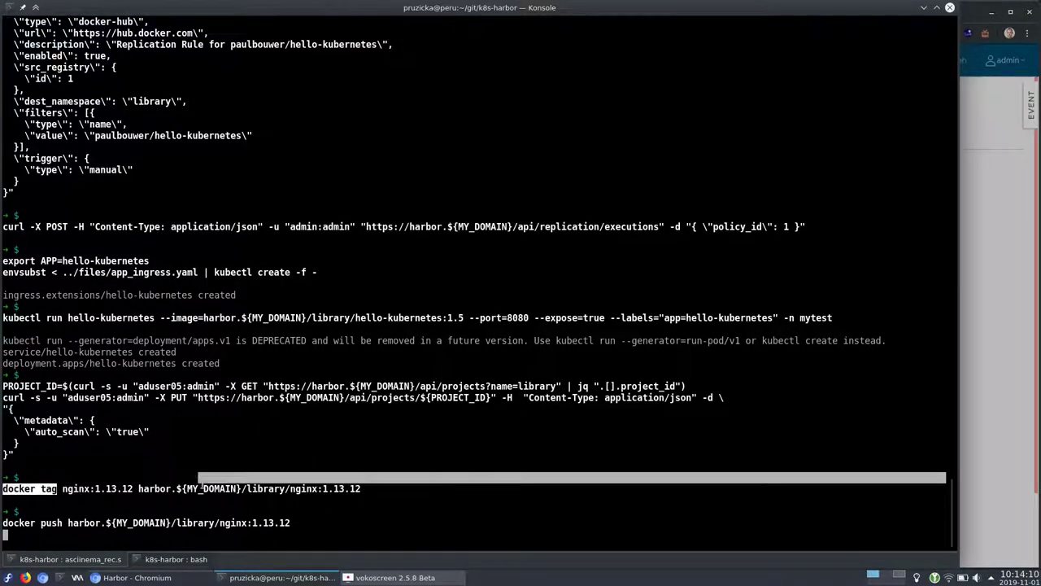
{"action": "key", "text": "alt+Tab"}
{"action": "left_click", "coordinate": [355, 140]}
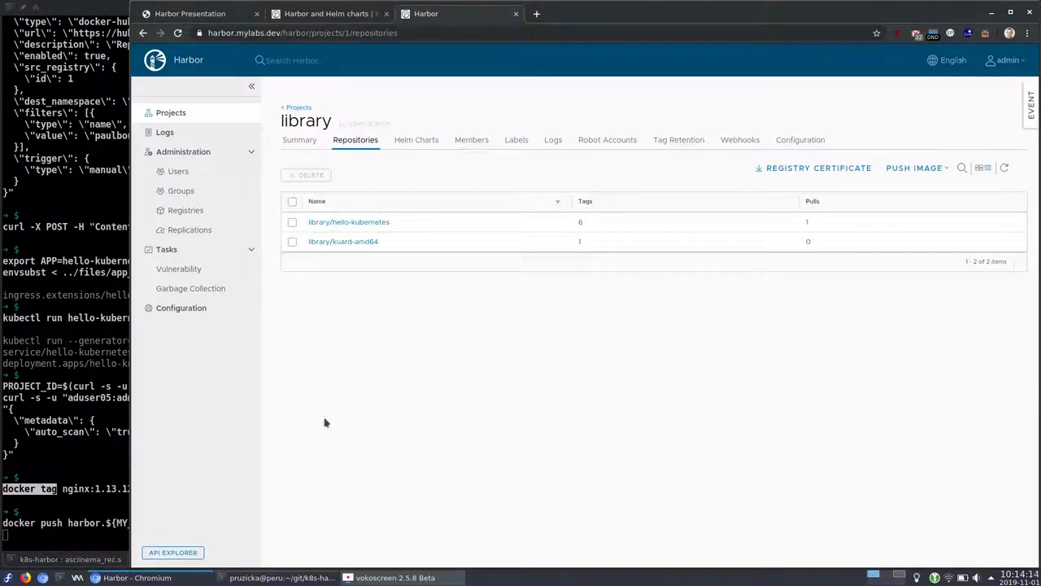
{"action": "key", "text": "alt+Tab"}
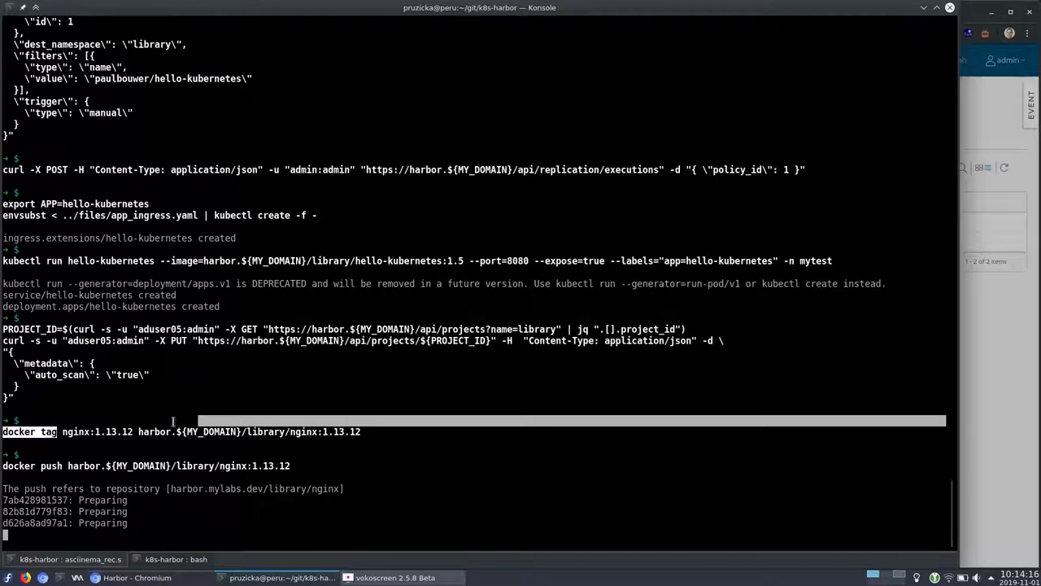
Refresh library's repositories and open library/nginx, showing tag 1.13.12 scanned at Low severity
{"action": "key", "text": "alt+Tab"}
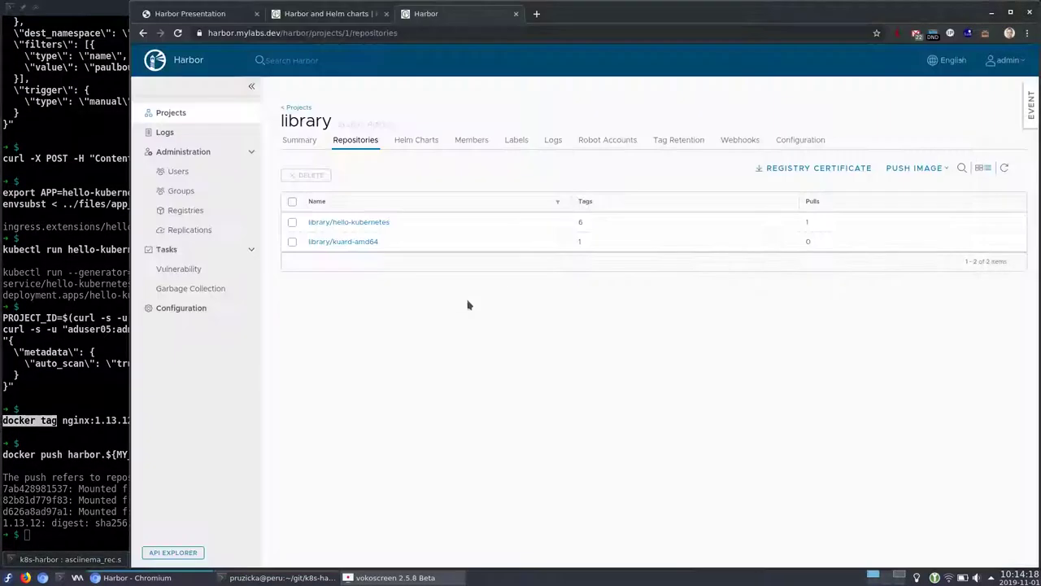
{"action": "left_click", "coordinate": [1009, 169]}
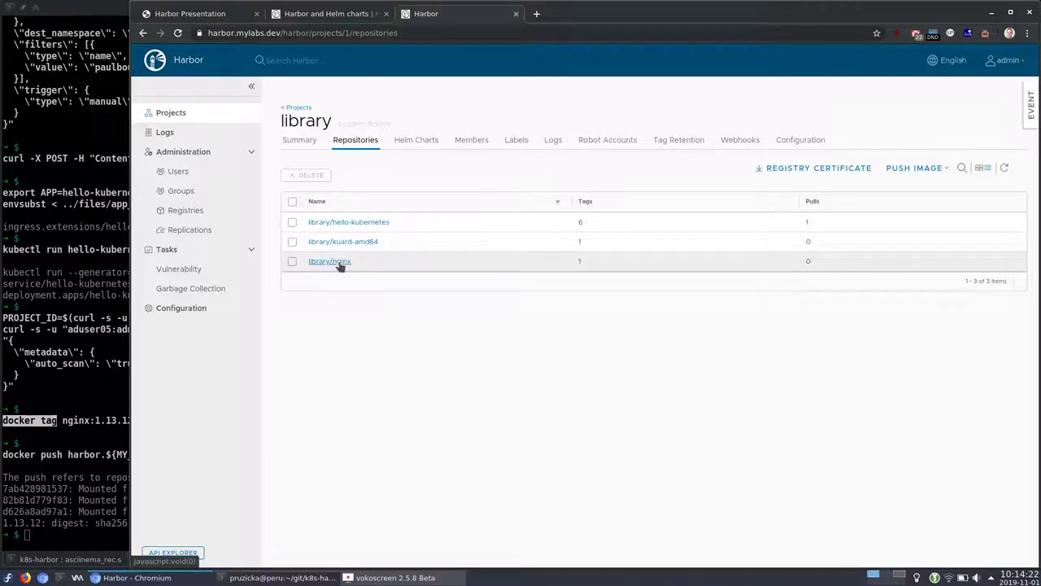
{"action": "left_click", "coordinate": [340, 262]}
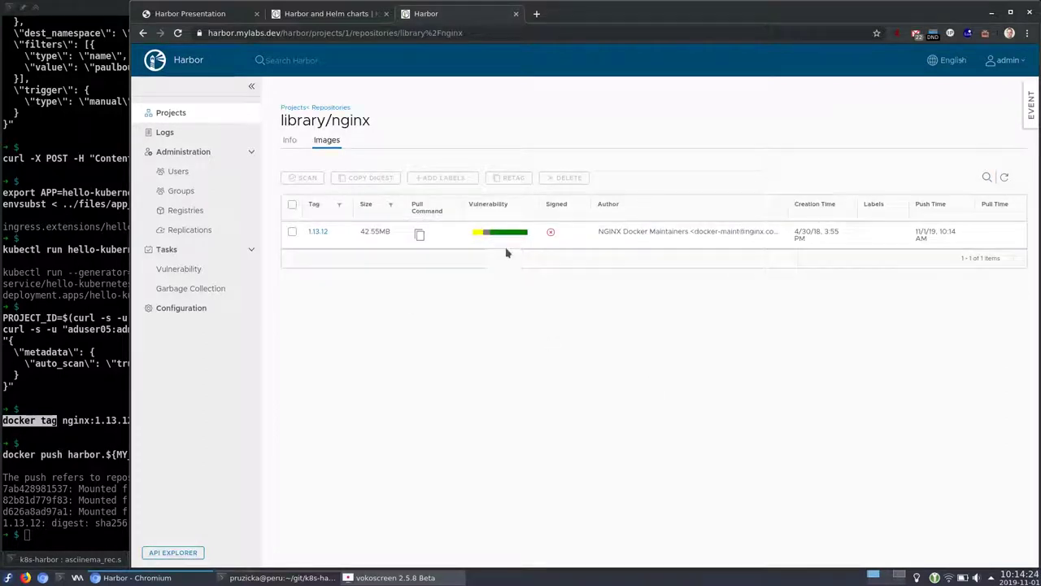
{"action": "mouse_move", "coordinate": [492, 235]}
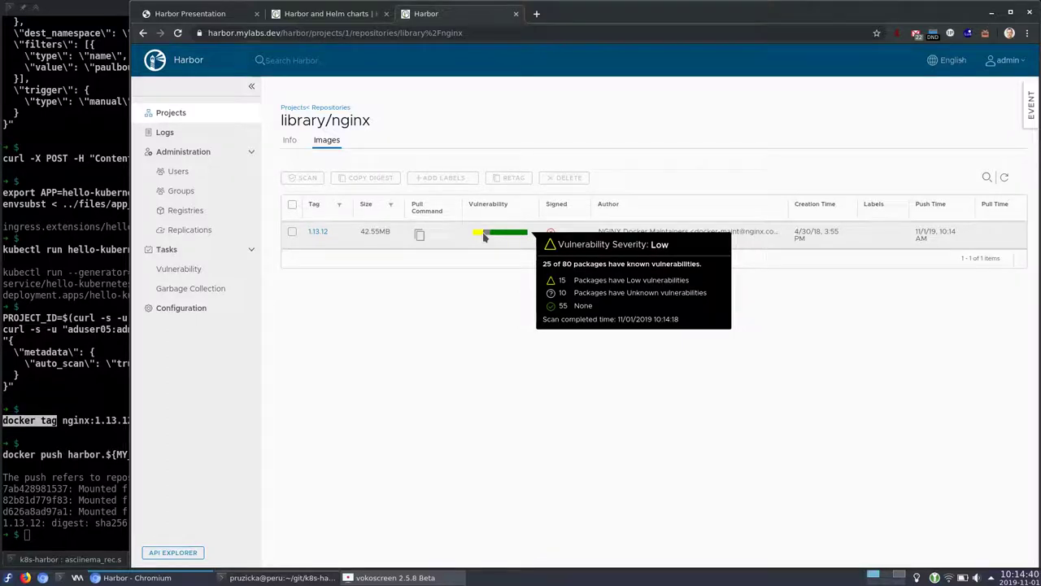
{"action": "key", "text": "alt+Tab"}
{"action": "key", "text": "Return"}
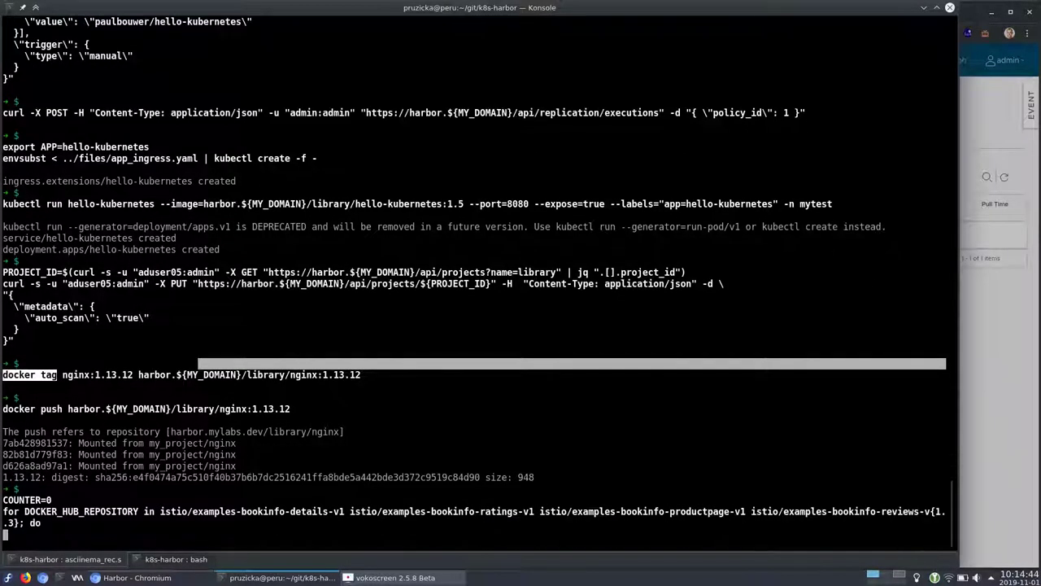
Open the replication rules page under Administration > Replications in Harbor
{"action": "key", "text": "alt+Tab"}
{"action": "mouse_move", "coordinate": [484, 236]}
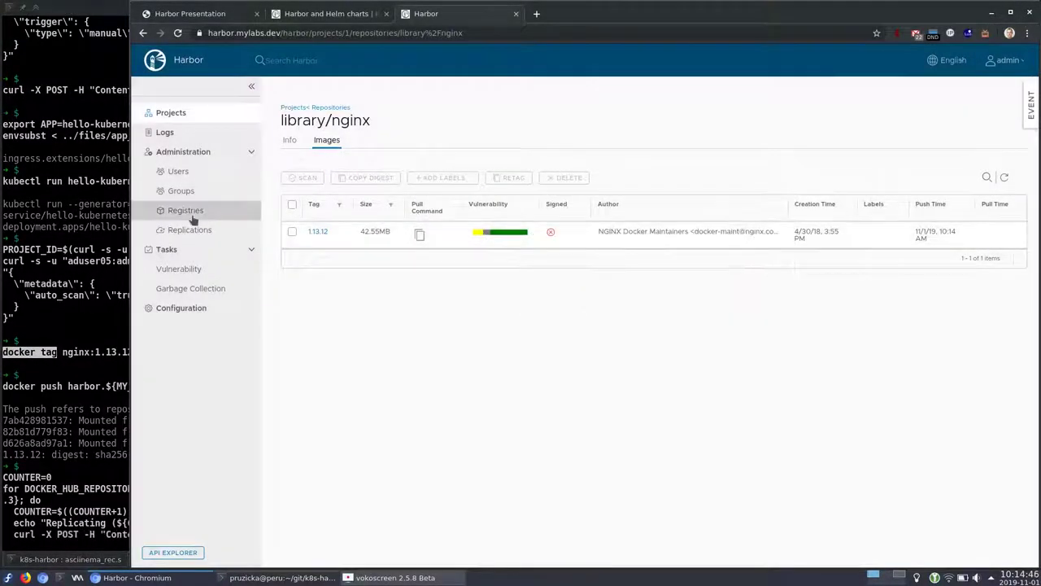
{"action": "left_click", "coordinate": [189, 231]}
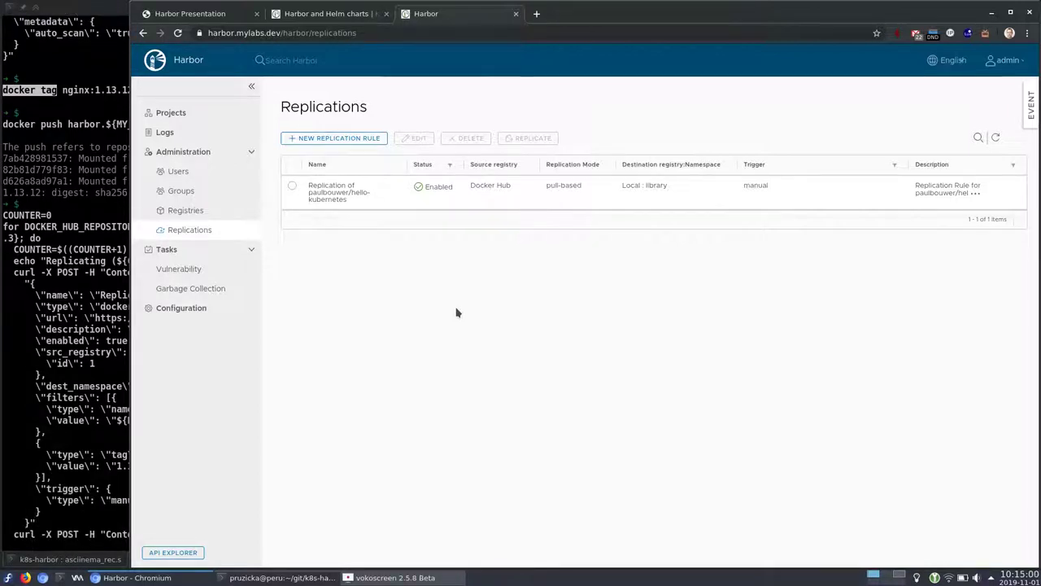
Run the replication loop for six istio bookinfo images, details-v1 through reviews-v3
{"action": "key", "text": "alt+Tab"}
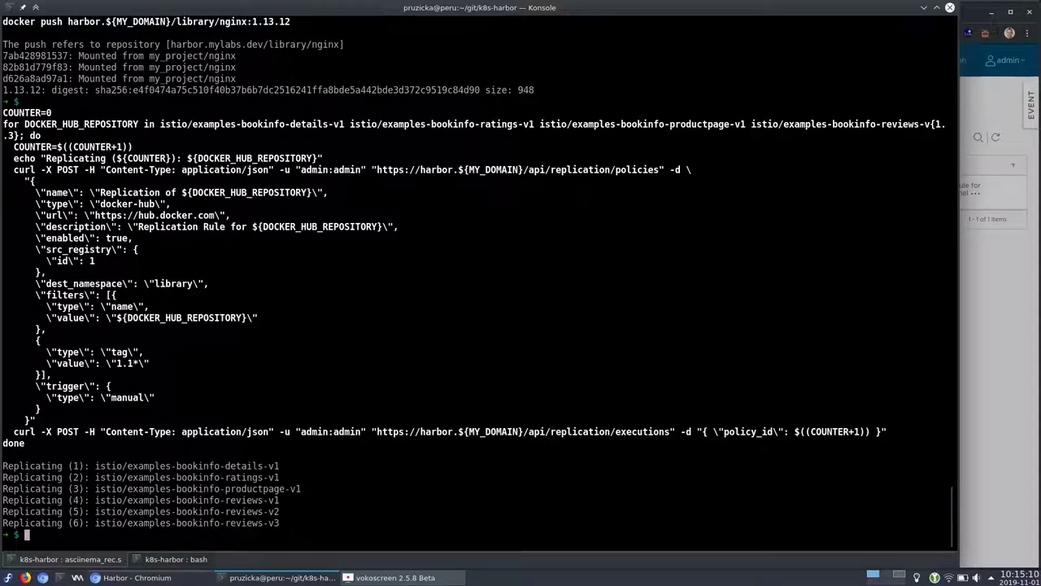
{"action": "key", "text": "alt+Tab"}
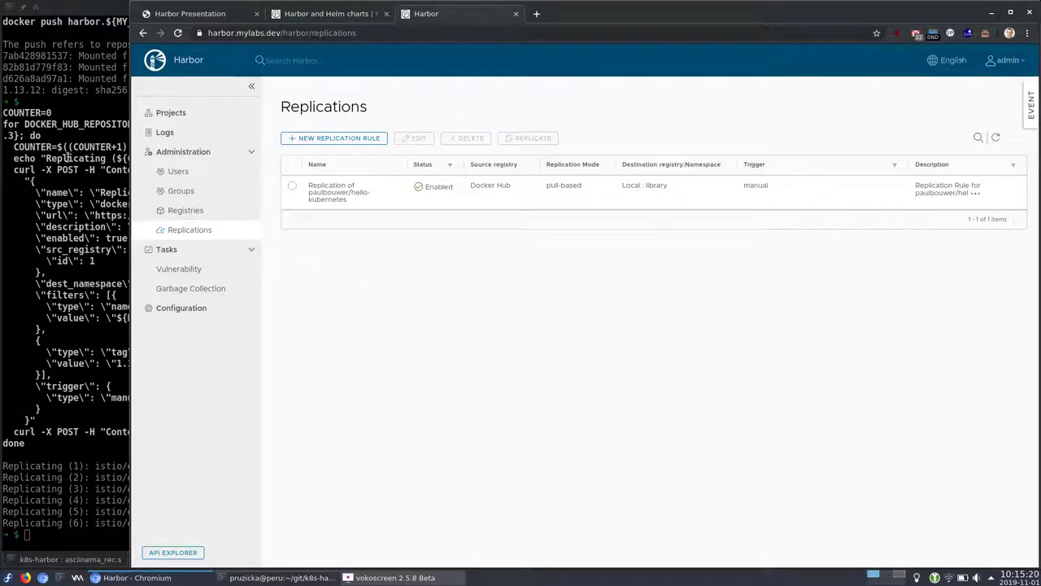
{"action": "left_click", "coordinate": [76, 125]}
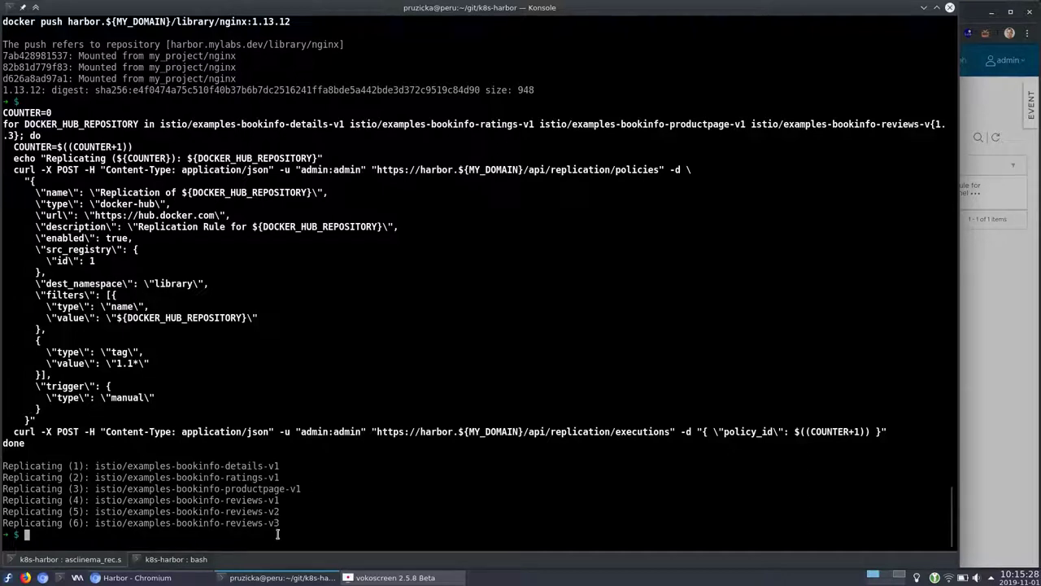
{"action": "left_click_drag", "start_coordinate": [277, 523], "coordinate": [296, 472]}
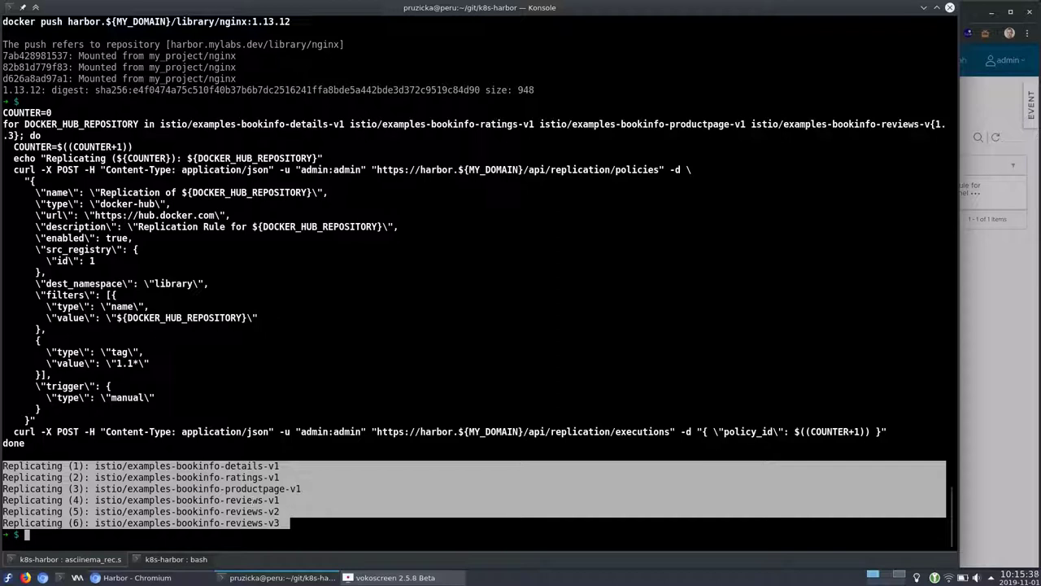
{"action": "left_click_drag", "start_coordinate": [295, 500], "coordinate": [4, 463]}
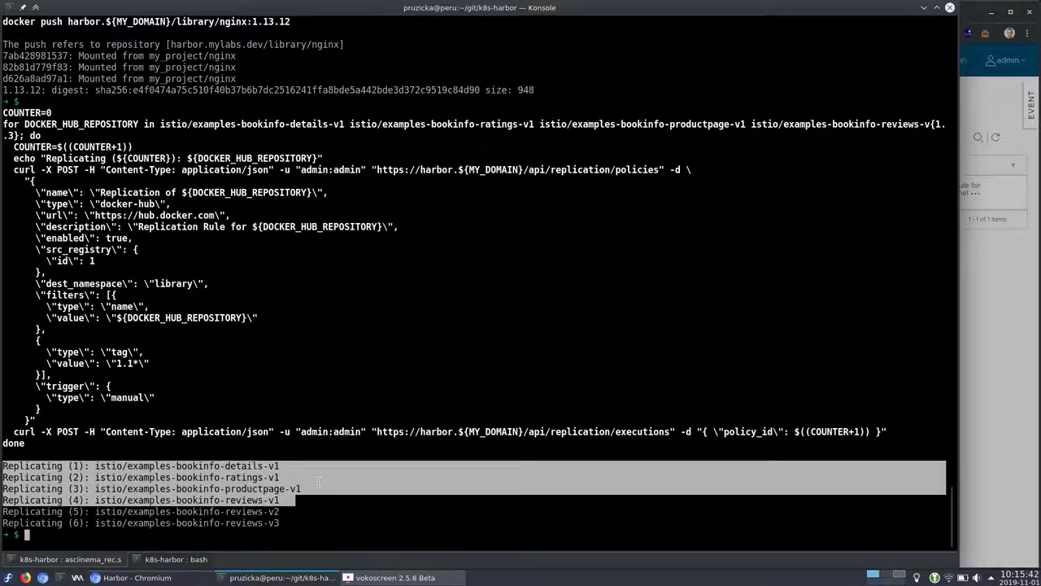
Refresh the replication rules and check the reviews-v1 rule's InProgress execution
{"action": "key", "text": "alt+Tab"}
{"action": "left_click", "coordinate": [996, 138]}
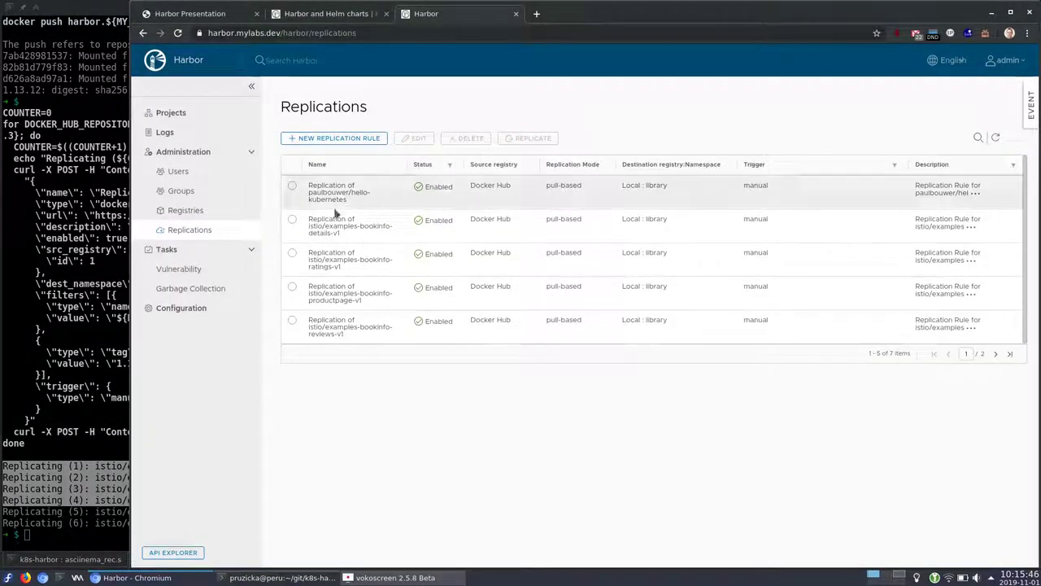
{"action": "left_click", "coordinate": [292, 321]}
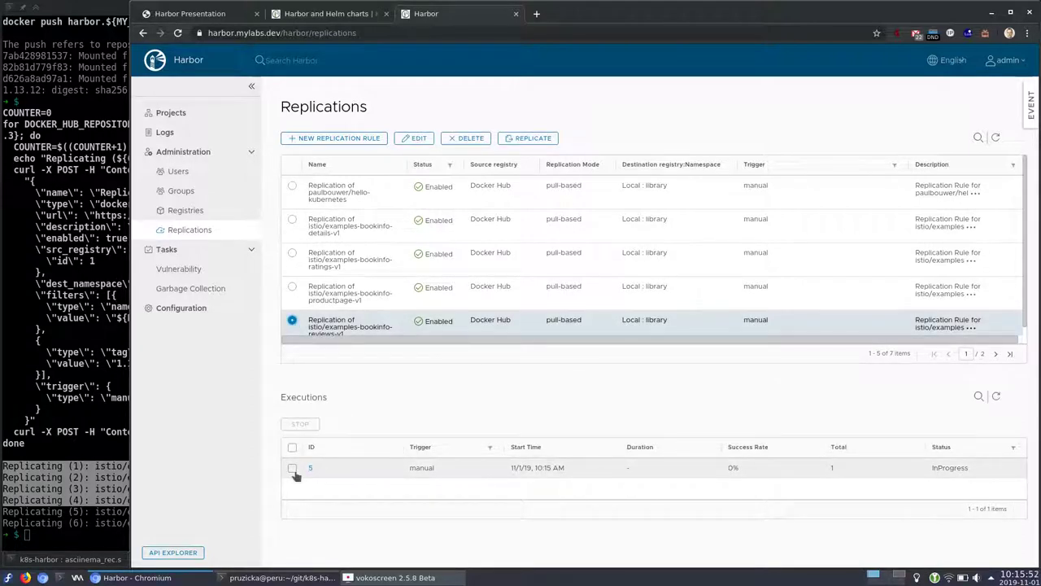
{"action": "double_click", "coordinate": [944, 467]}
Go to Projects and show the library project's summary page
{"action": "left_click", "coordinate": [199, 120]}
{"action": "key", "text": "alt+Tab"}
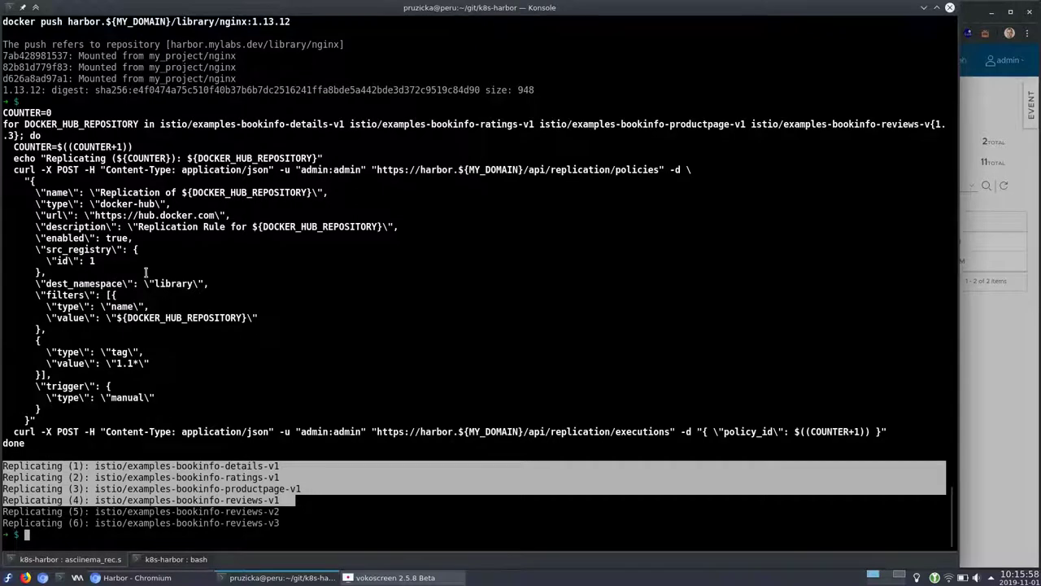
{"action": "key", "text": "alt+Tab"}
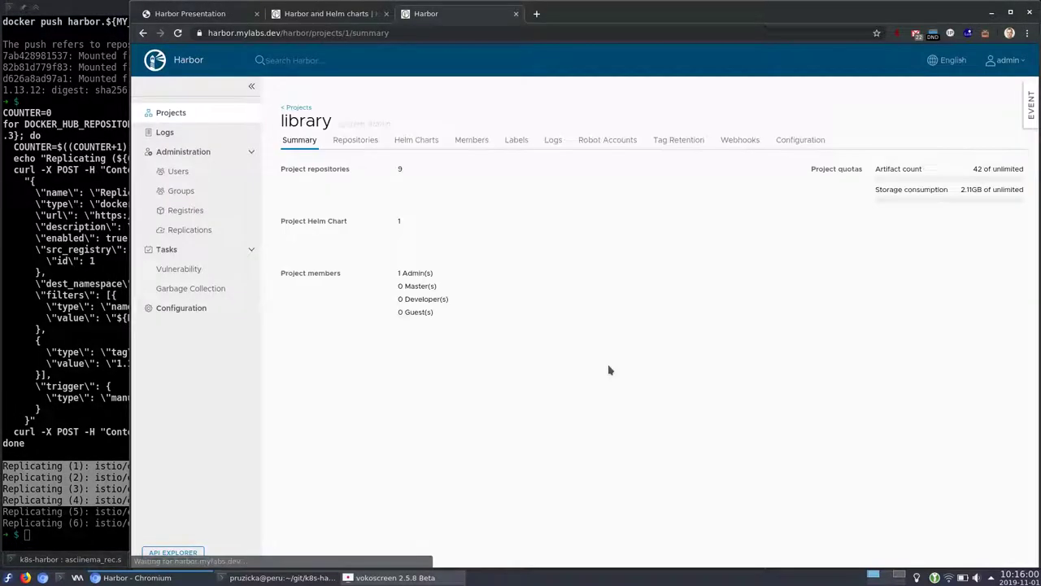
Review the vulnerability details of tag 1.15.0 in the examples-bookinfo-reviews-v2 repository
{"action": "left_click", "coordinate": [360, 148]}
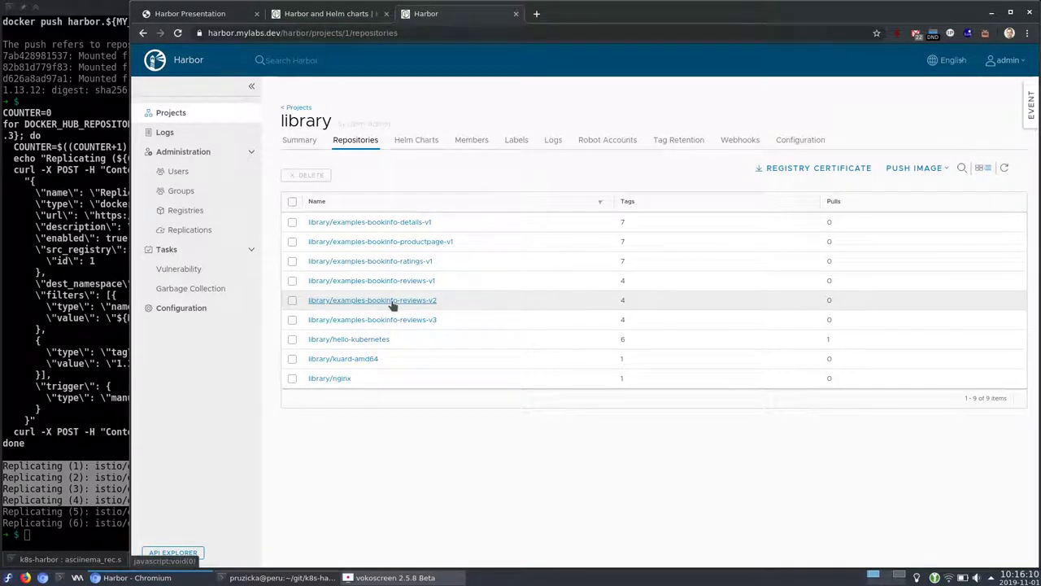
{"action": "left_click", "coordinate": [393, 301]}
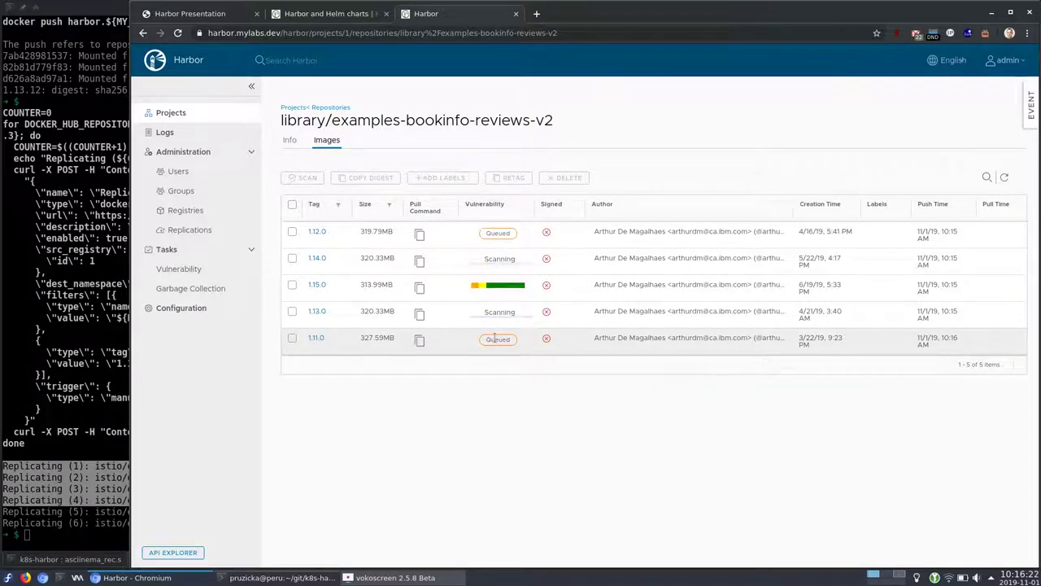
{"action": "mouse_move", "coordinate": [494, 288]}
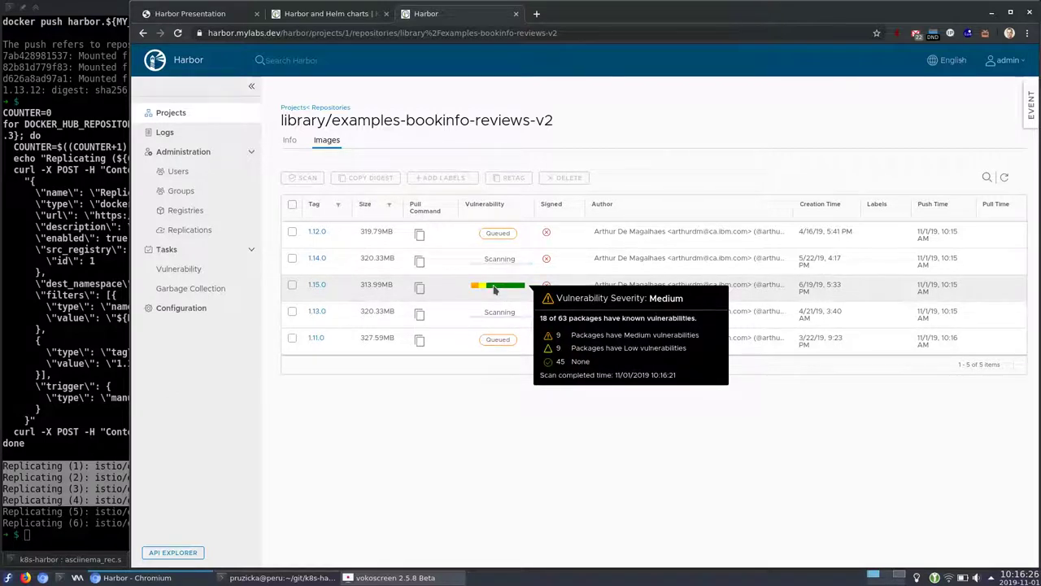
{"action": "left_click", "coordinate": [316, 286]}
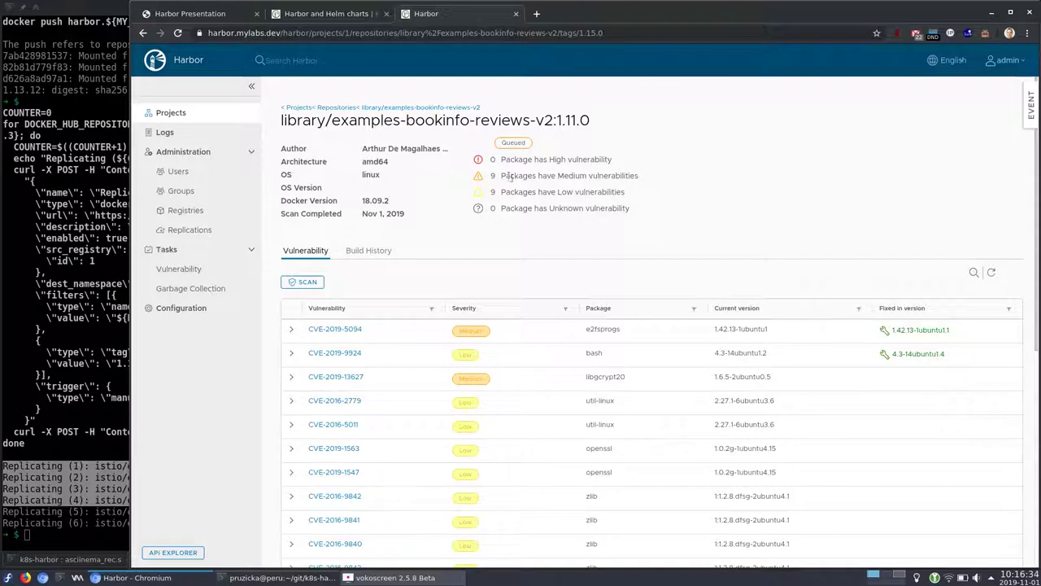
{"action": "left_click_drag", "start_coordinate": [502, 174], "coordinate": [635, 172]}
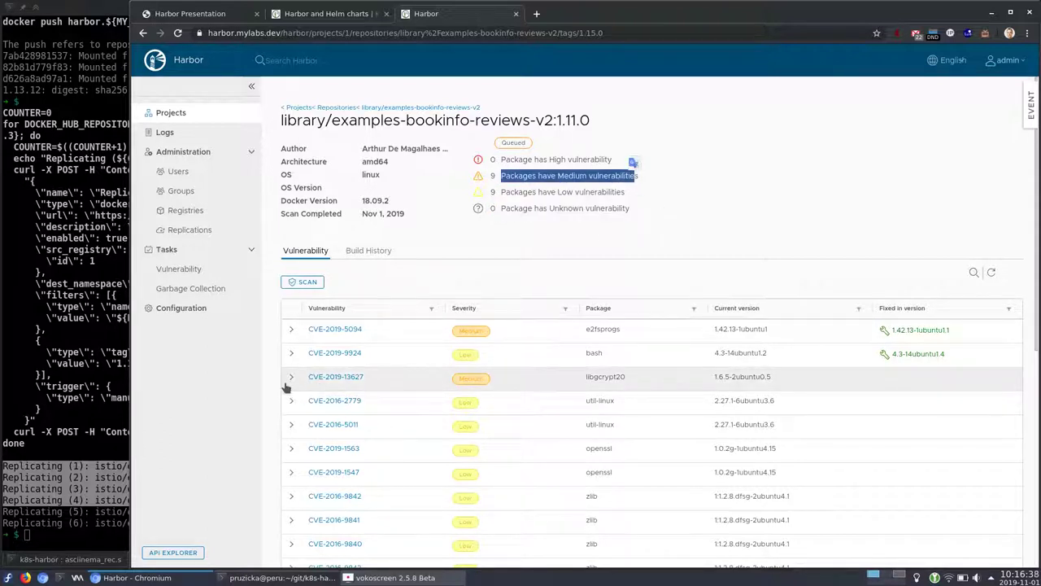
{"action": "left_click", "coordinate": [379, 108]}
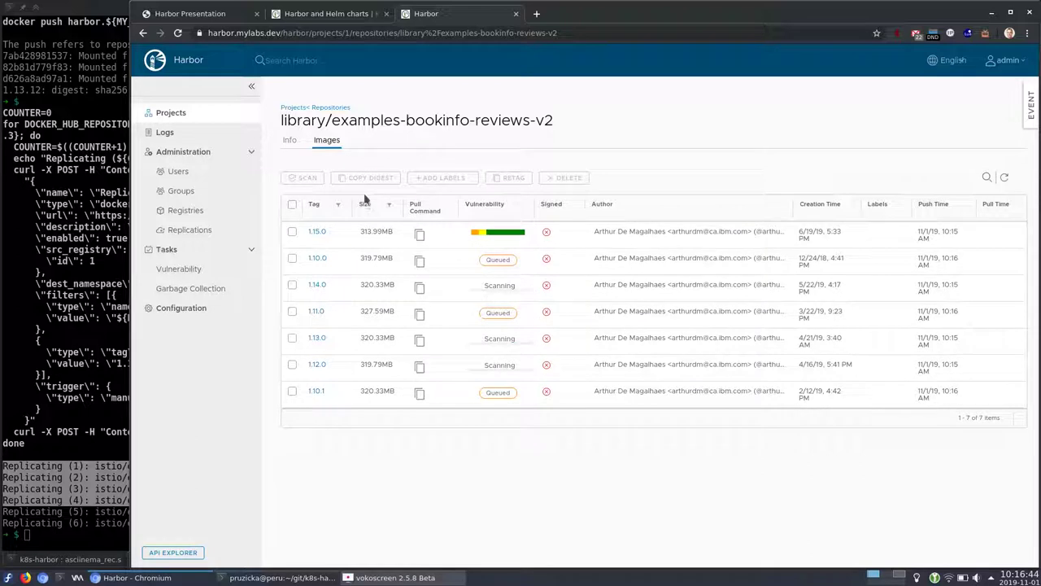
Open the examples-bookinfo-productpage-v1 repository's scanned images, then return to Konsole
{"action": "left_click", "coordinate": [320, 108]}
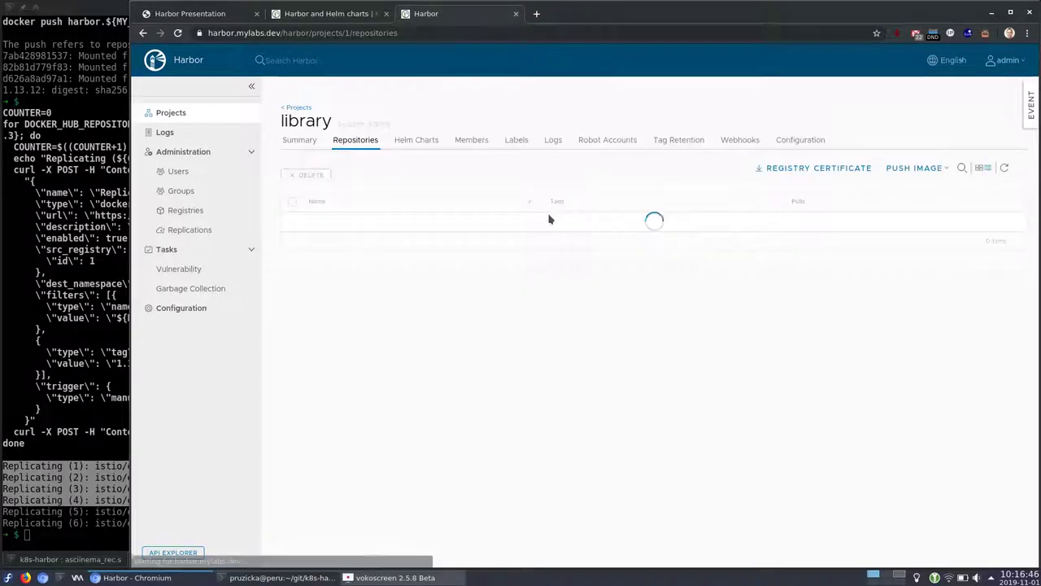
{"action": "left_click", "coordinate": [384, 241]}
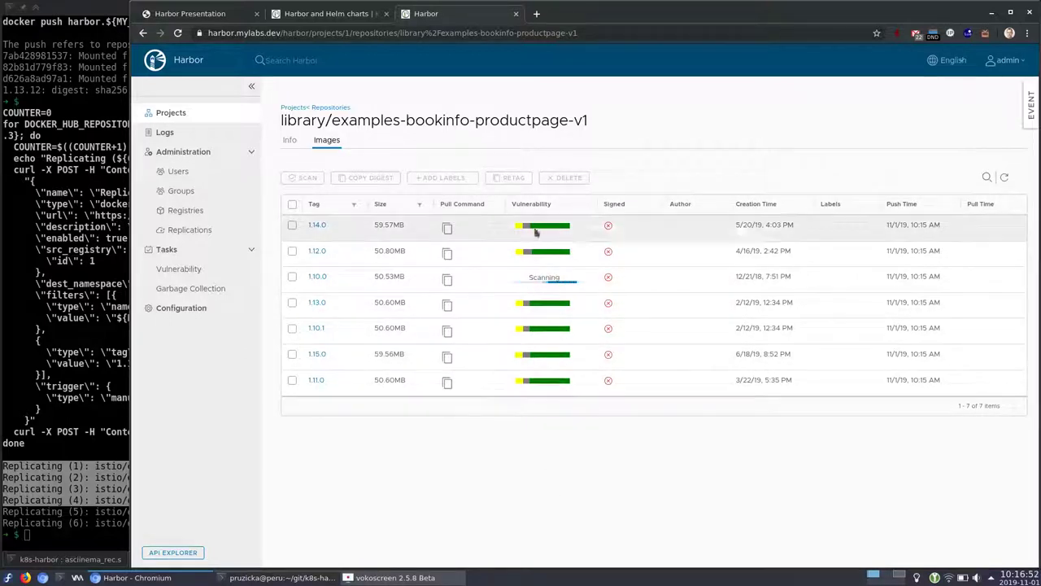
{"action": "left_click", "coordinate": [30, 439]}
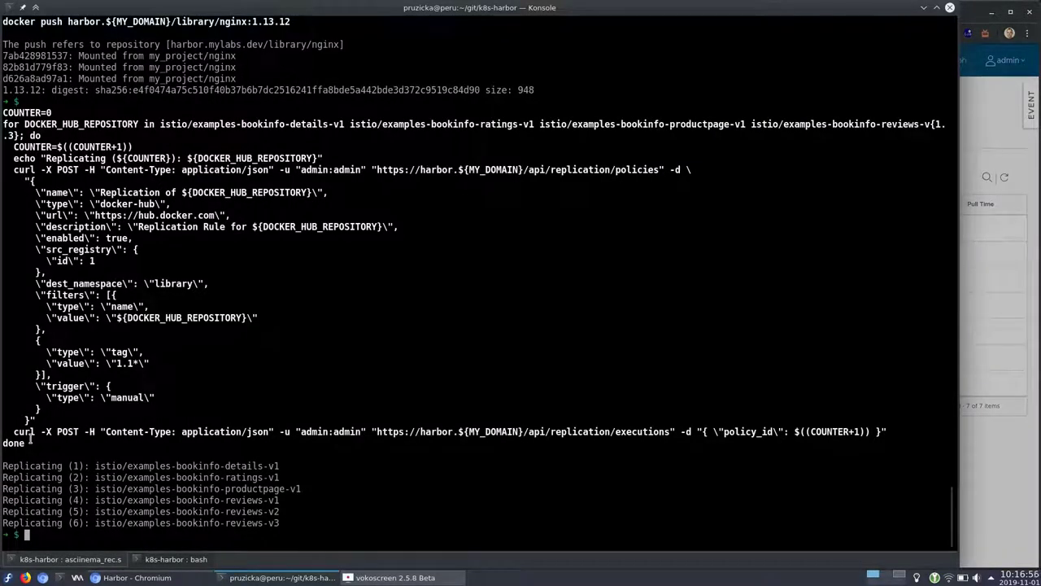
Bring up the curl PUT setting prevent_vul true with low severity for library
{"action": "key", "text": "Return"}
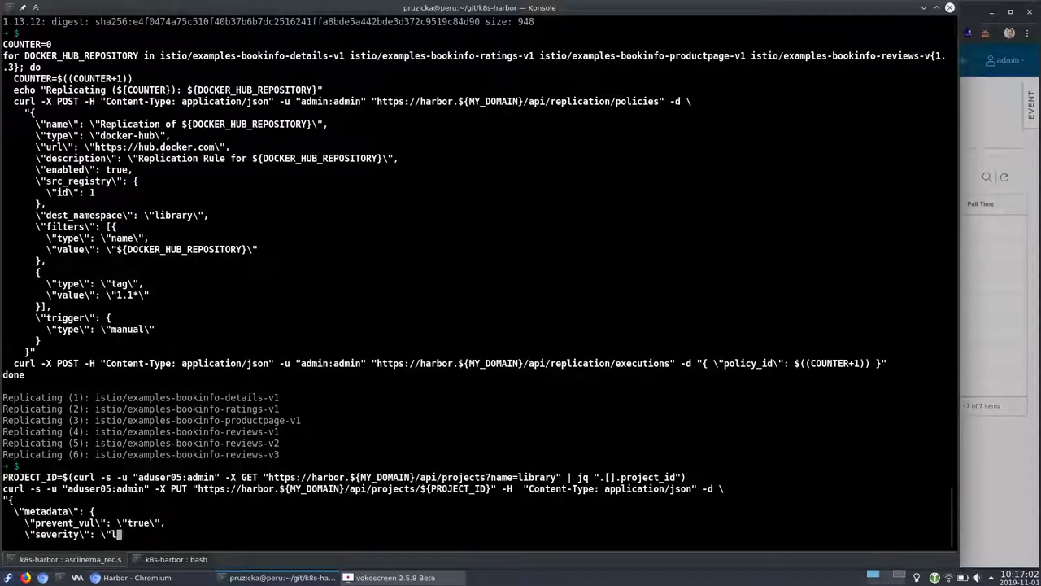
{"action": "key", "text": "alt+Tab"}
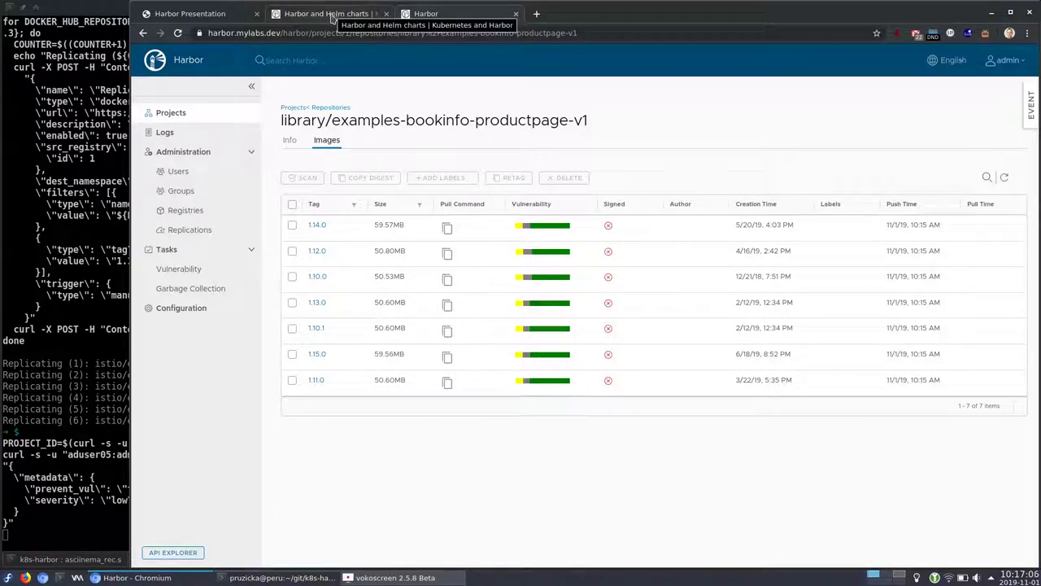
{"action": "left_click", "coordinate": [332, 14]}
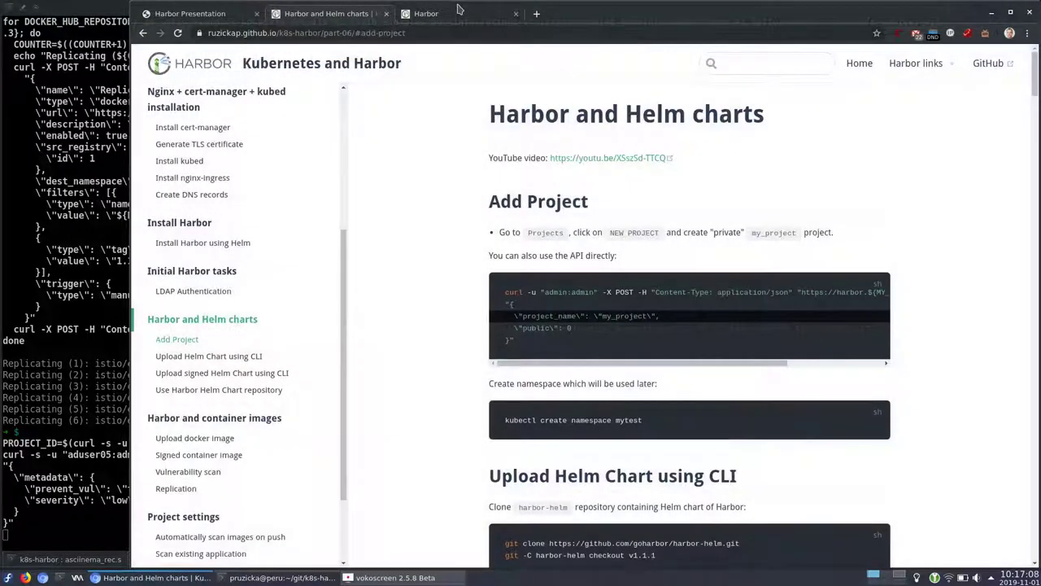
{"action": "left_click", "coordinate": [460, 14]}
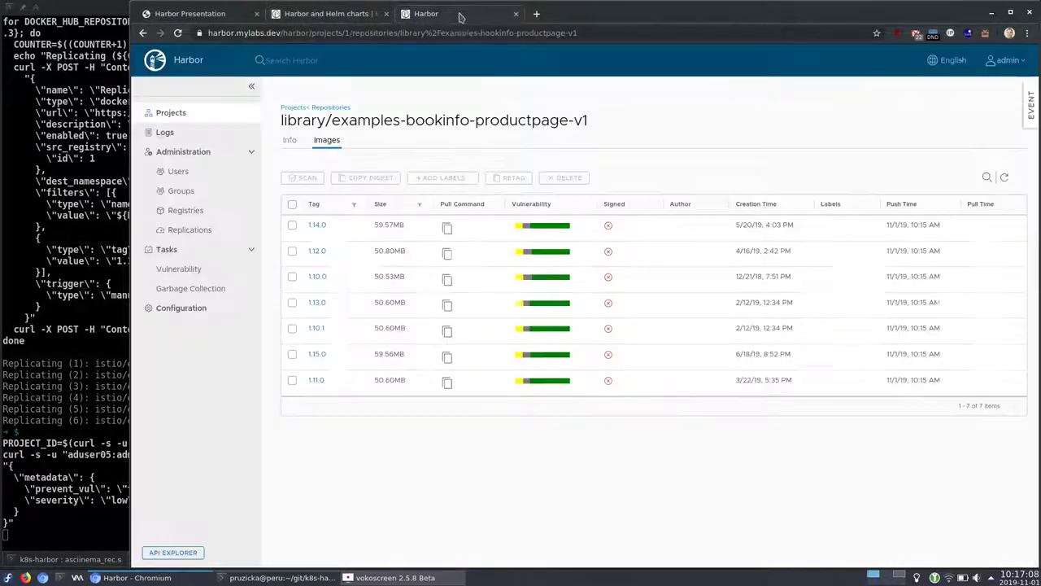
Open the library project's Configuration page in Harbor
{"action": "left_click", "coordinate": [187, 115]}
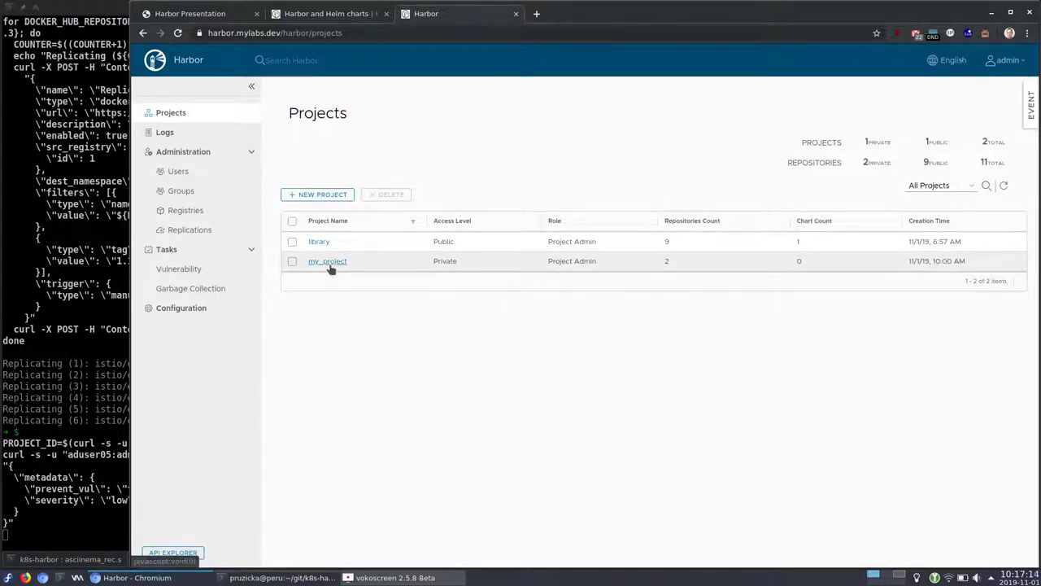
{"action": "key", "text": "alt+Tab"}
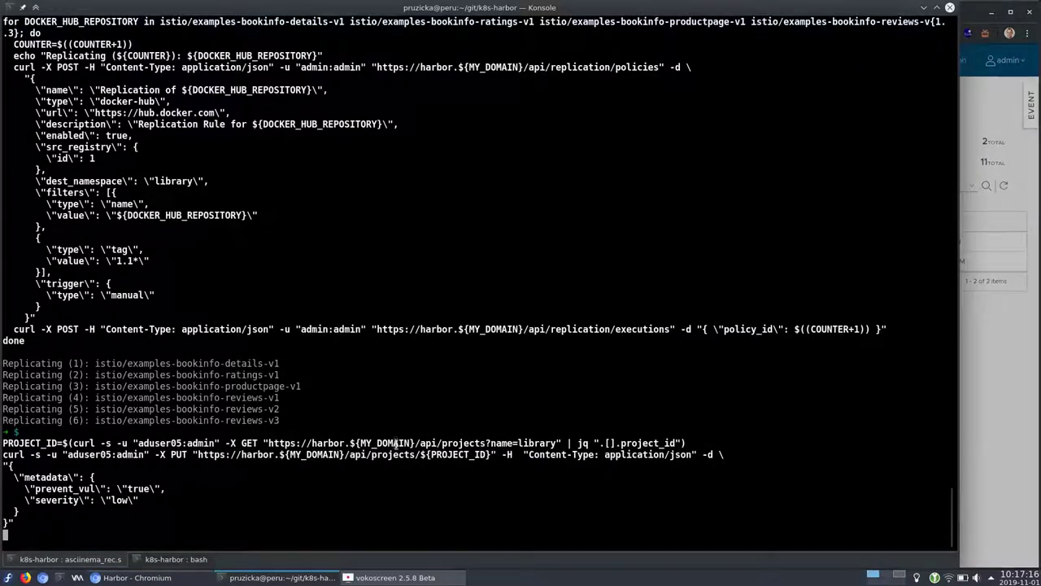
{"action": "key", "text": "alt+Tab"}
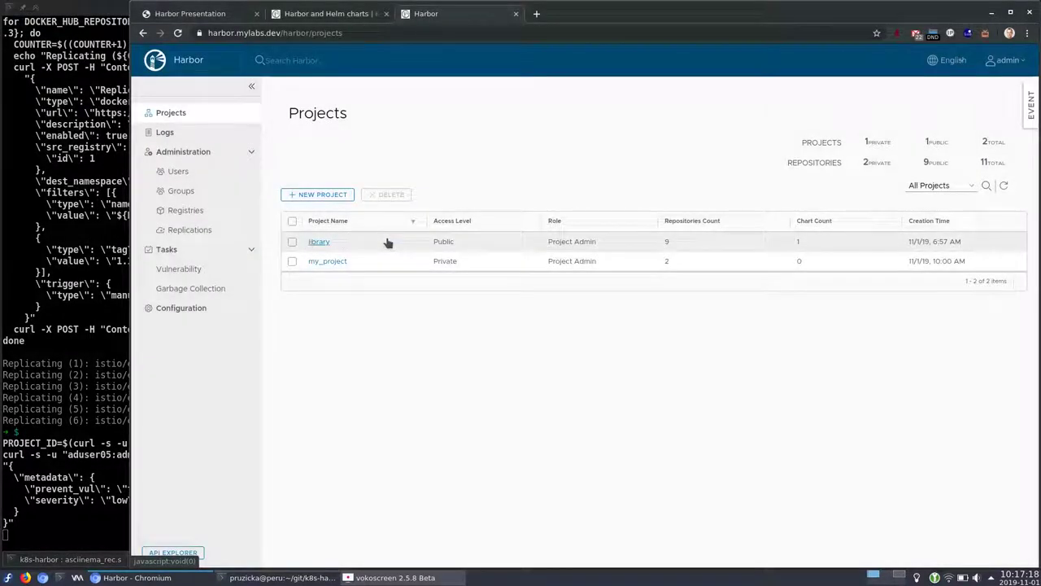
{"action": "left_click", "coordinate": [325, 241]}
{"action": "left_click", "coordinate": [799, 144]}
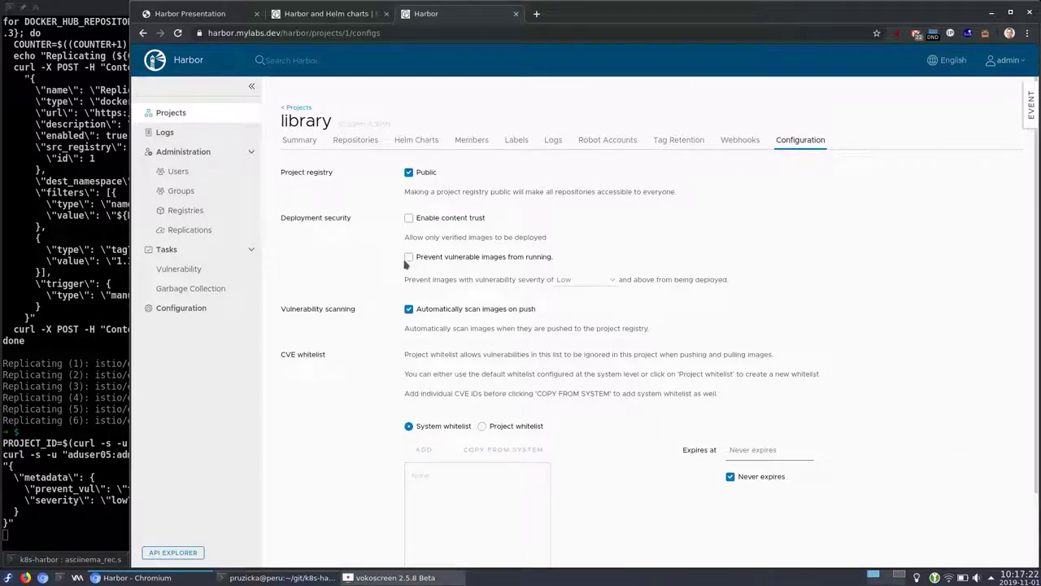
Reload library's Configuration to confirm 'Prevent vulnerable images from running' is on at Low severity
{"action": "mouse_move", "coordinate": [394, 247]}
{"action": "left_mouse_down"}
{"action": "mouse_move", "coordinate": [388, 283]}
{"action": "mouse_move", "coordinate": [498, 297]}
{"action": "mouse_move", "coordinate": [744, 289]}
{"action": "mouse_move", "coordinate": [590, 253]}
{"action": "mouse_move", "coordinate": [389, 257]}
{"action": "left_mouse_up"}
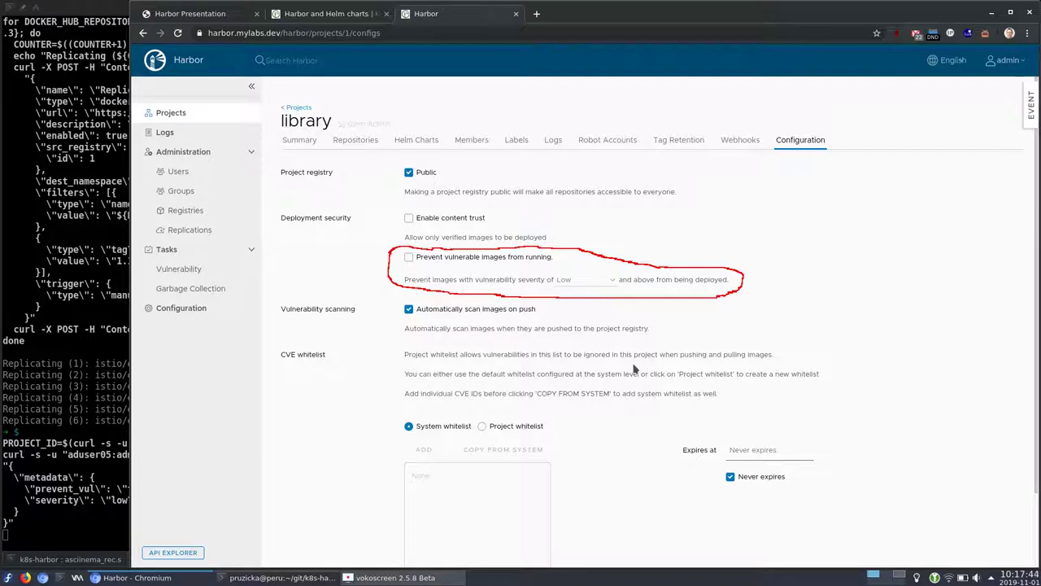
{"action": "key", "text": "alt+Tab"}
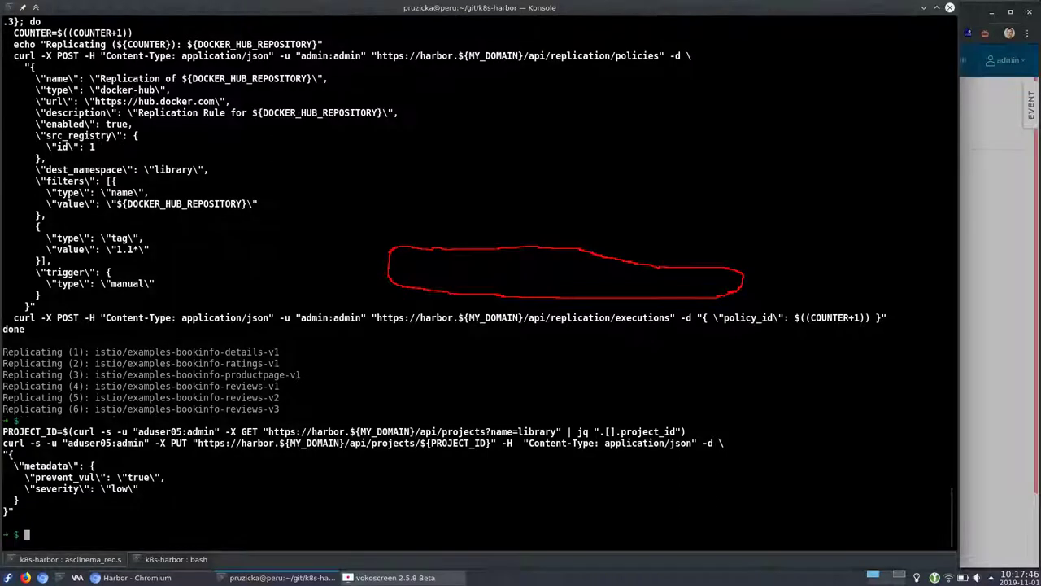
{"action": "key", "text": "Return"}
{"action": "key", "text": "alt+Tab"}
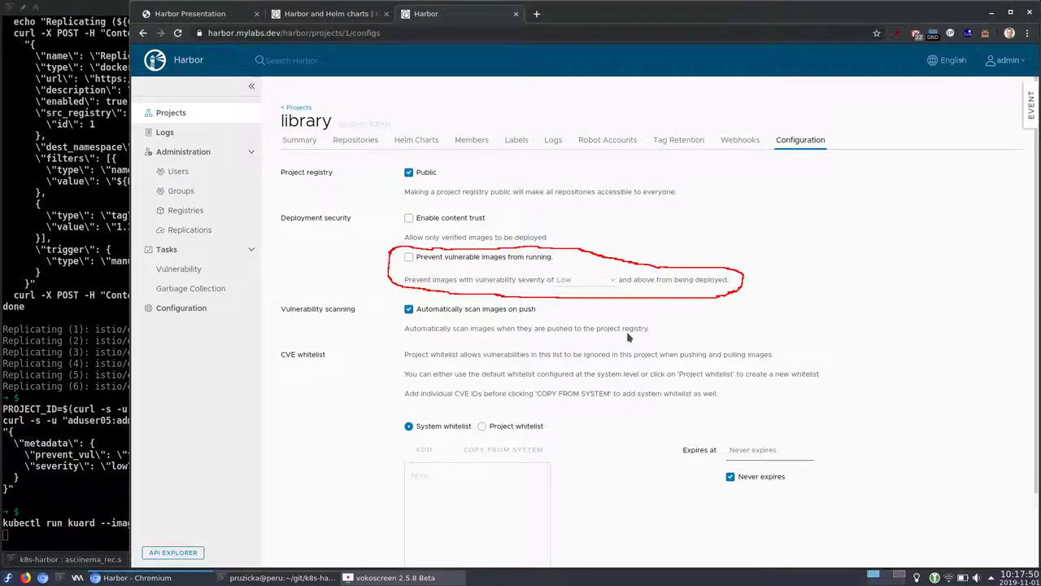
{"action": "key", "text": "F5"}
{"action": "key", "text": "shift+F9"}
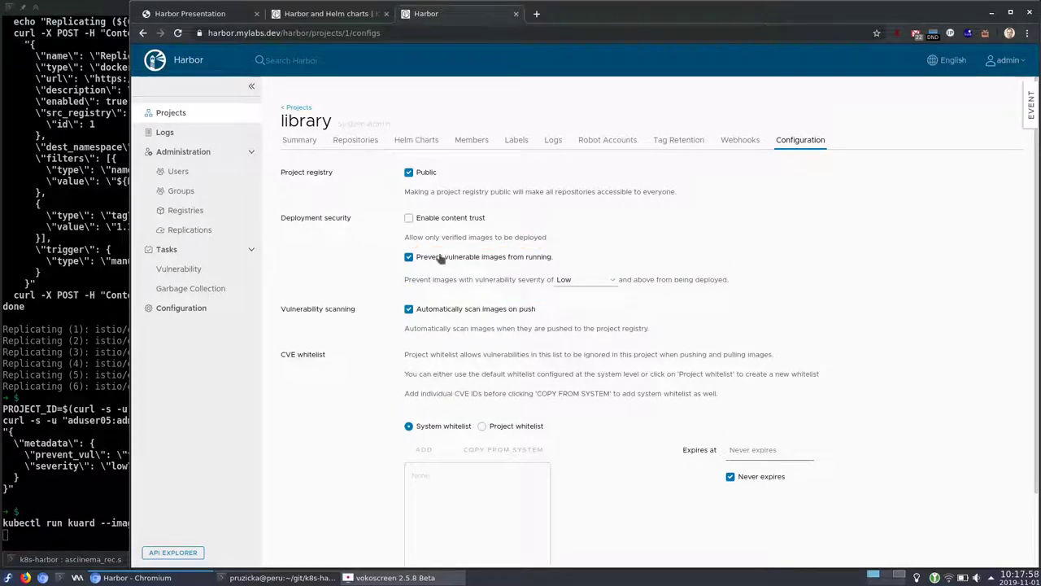
Point out the kuard run command's library image, then load kuard.mylabs.dev in a new tab
{"action": "left_click", "coordinate": [90, 340]}
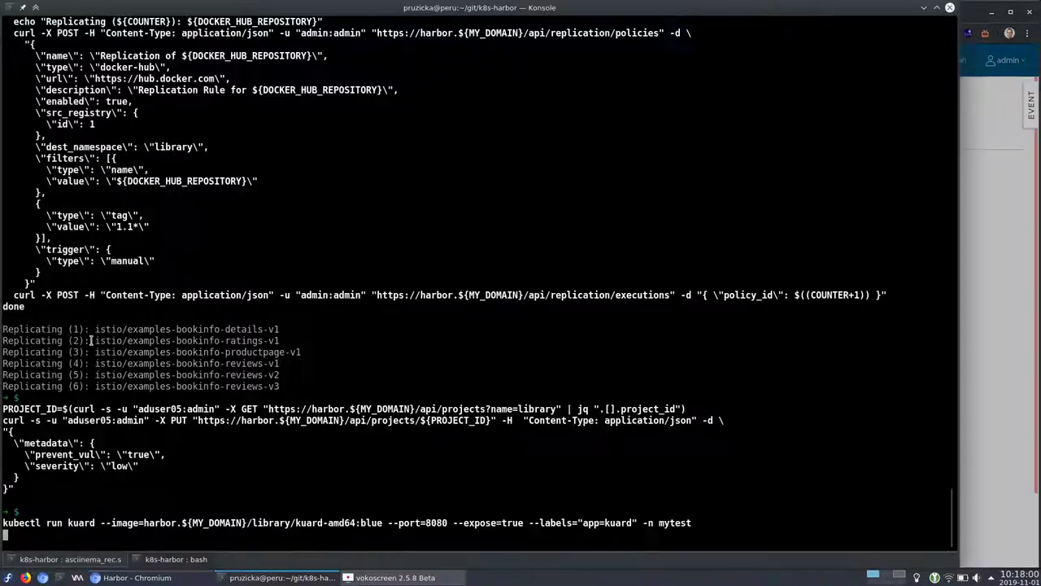
{"action": "left_click_drag", "start_coordinate": [250, 523], "coordinate": [293, 526]}
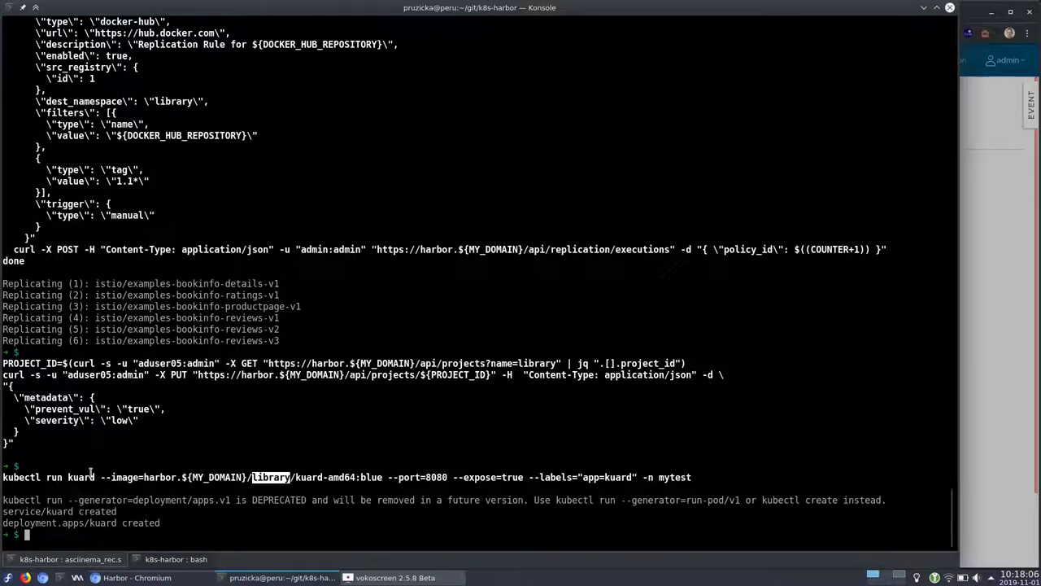
{"action": "left_click_drag", "start_coordinate": [28, 477], "coordinate": [100, 478]}
{"action": "key", "text": "alt+Tab"}
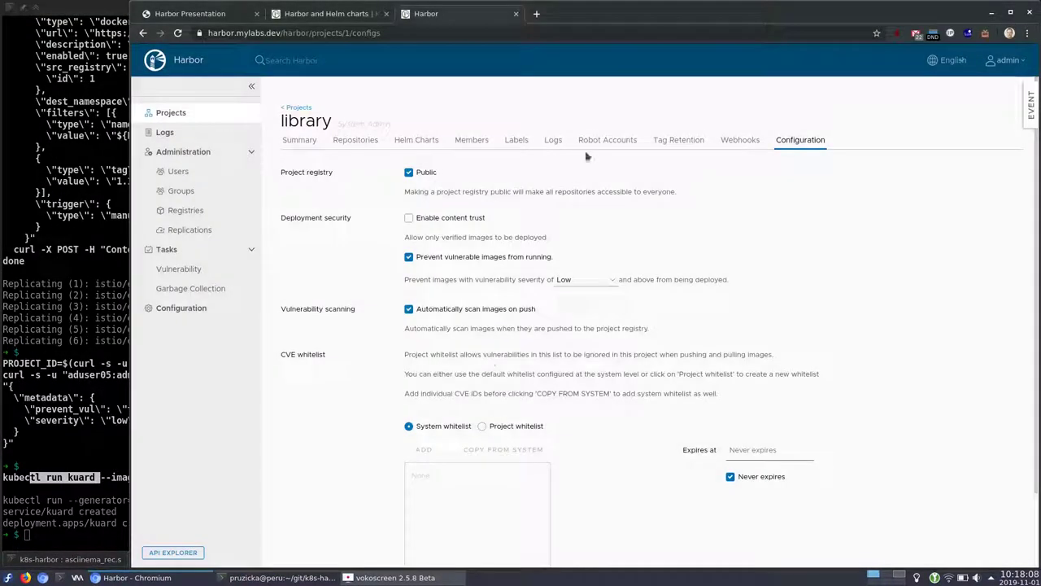
{"action": "key", "text": "ctrl+t"}
{"action": "type", "text": "kuard."}
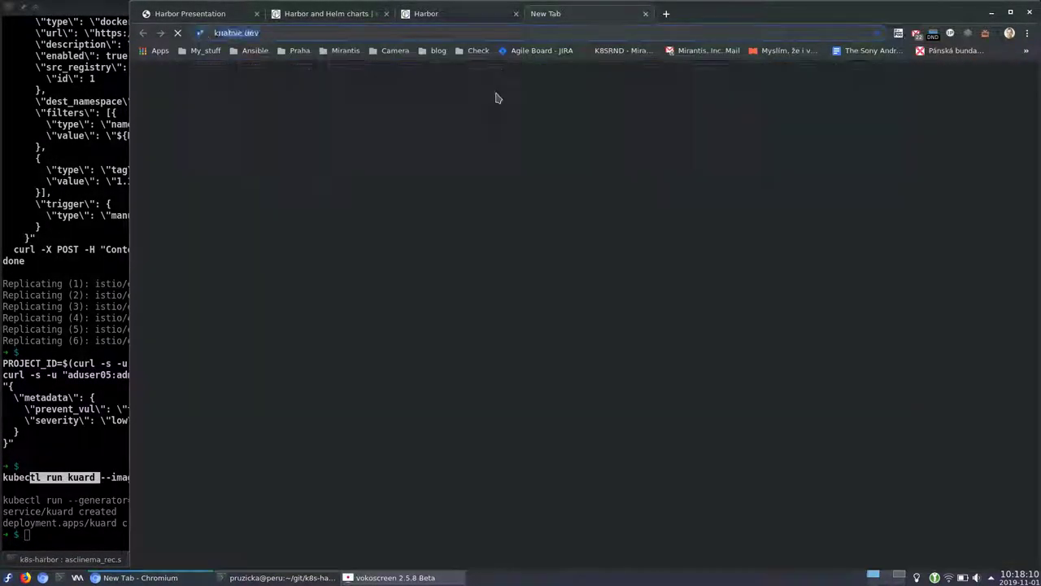
{"action": "type", "text": "mylabs.dev"}
{"action": "key", "text": "Return"}
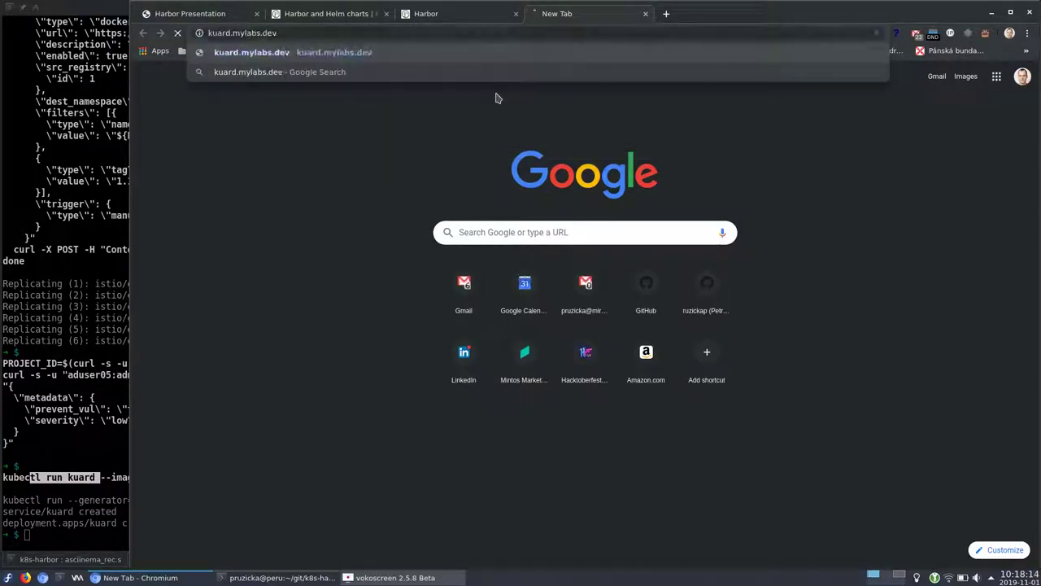
Check the kuard-amd64 repository's images in Harbor's library project
{"action": "left_click", "coordinate": [436, 14]}
{"action": "left_click", "coordinate": [358, 142]}
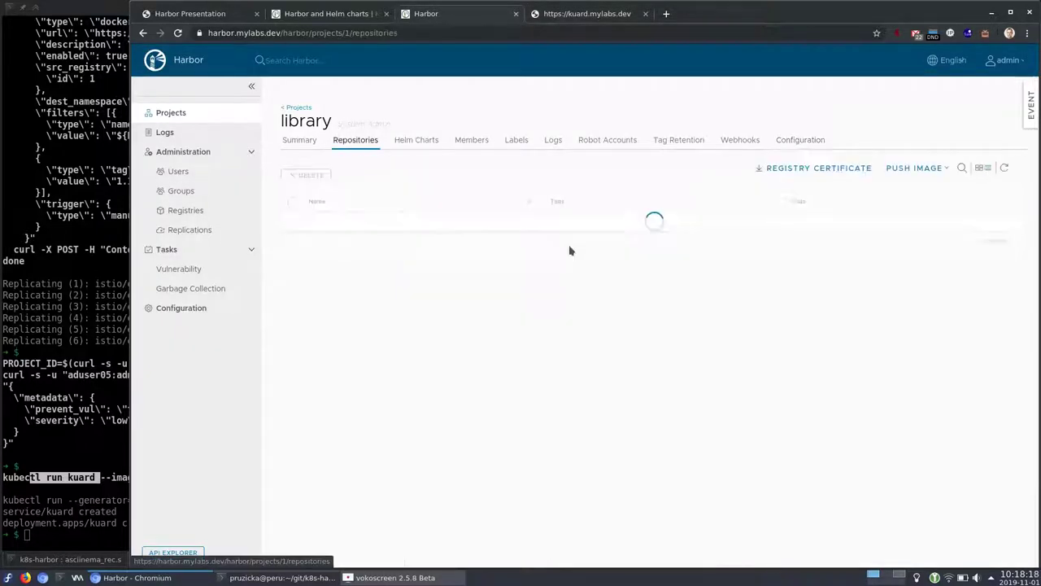
{"action": "left_click", "coordinate": [344, 359]}
{"action": "mouse_move", "coordinate": [527, 229]}
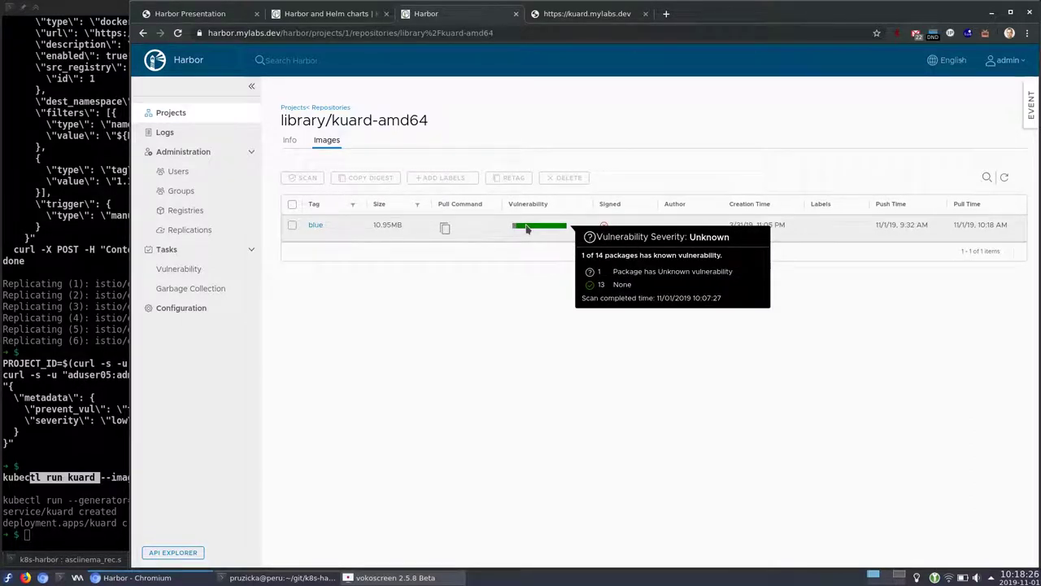
{"action": "left_click", "coordinate": [560, 17]}
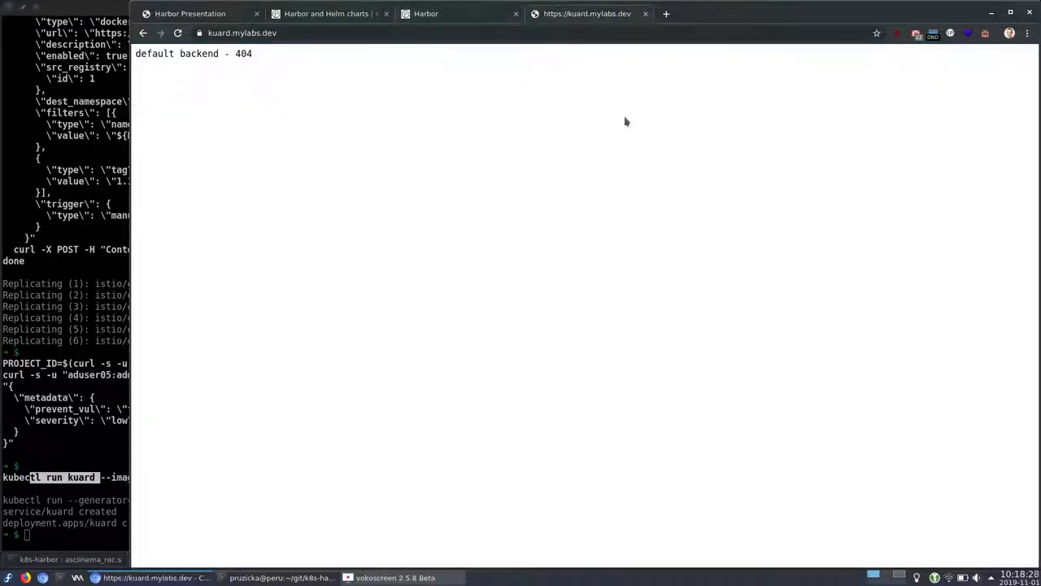
Create the kuard ingress with envsubst and reload kuard.mylabs.dev to show the KUAR Demo page
{"action": "key", "text": "alt+Tab"}
{"action": "type", "text": "export APP=kuard"}
{"action": "key", "text": "Return"}
{"action": "type", "text": "envsubst < ../files/app_ingress.yam"}
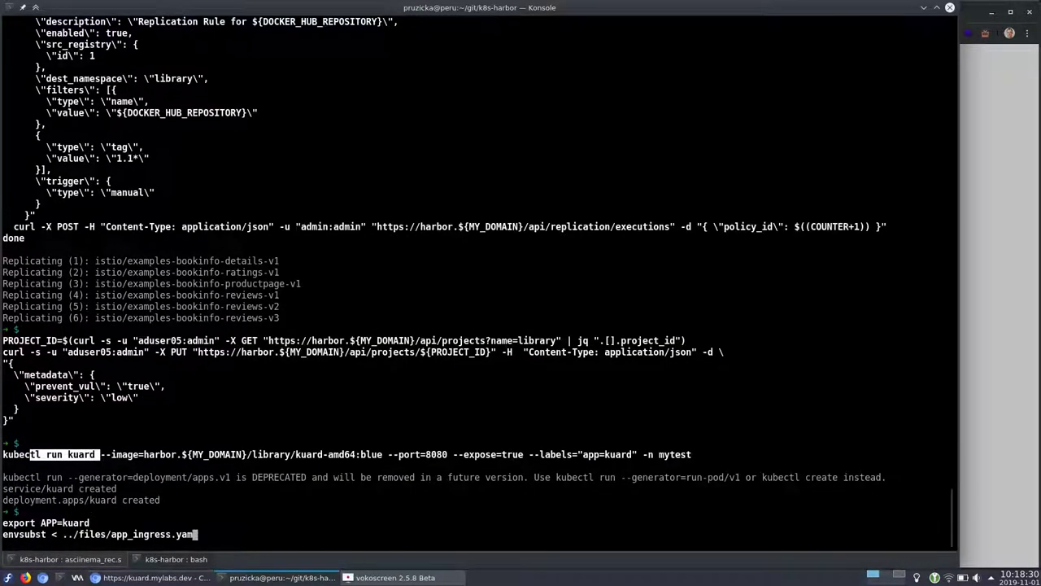
{"action": "type", "text": "l | kubectl create -f -"}
{"action": "key", "text": "Return"}
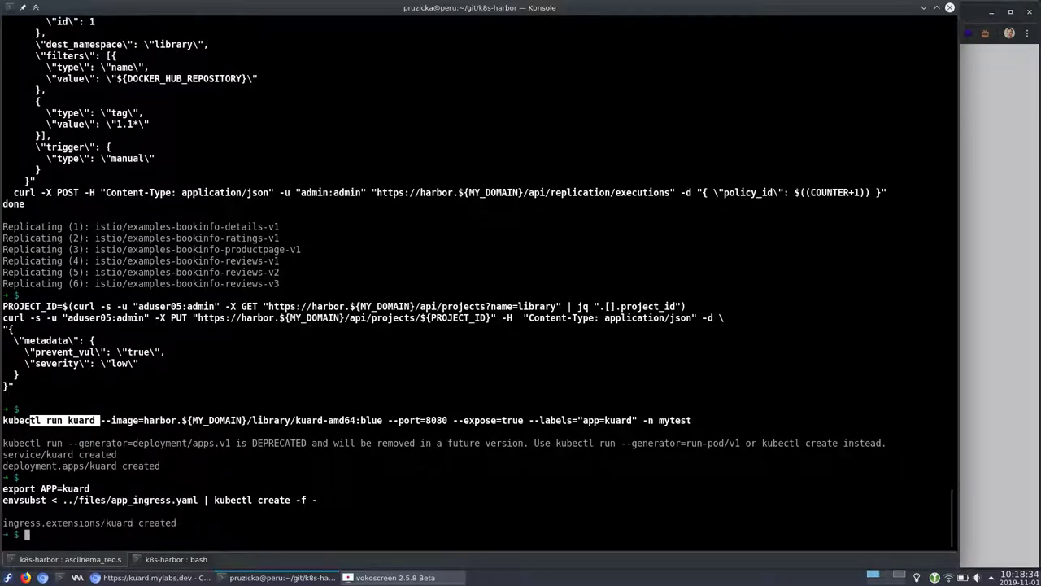
{"action": "type", "text": "kubectl run nginx --image=harbor.${MY_DOMAIN}/library/nginx:1.13.12 --port=80 --expose=true"}
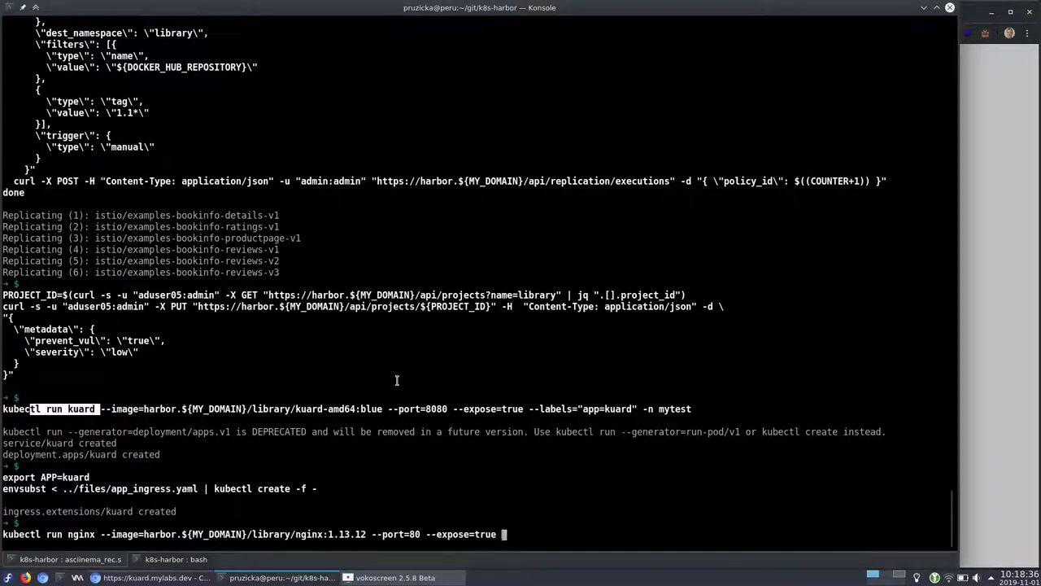
{"action": "key", "text": "alt+Tab"}
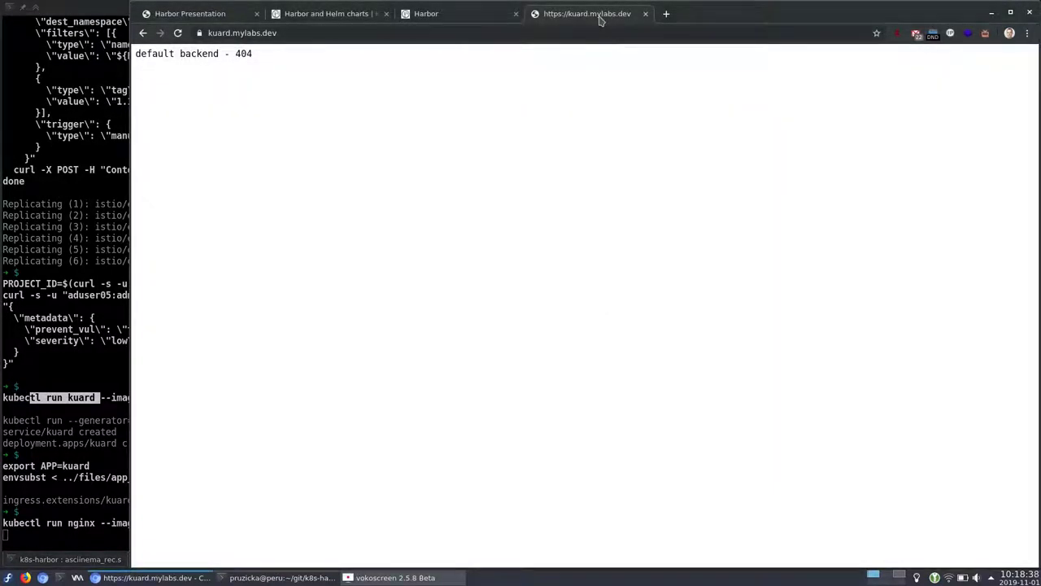
{"action": "key", "text": "F5"}
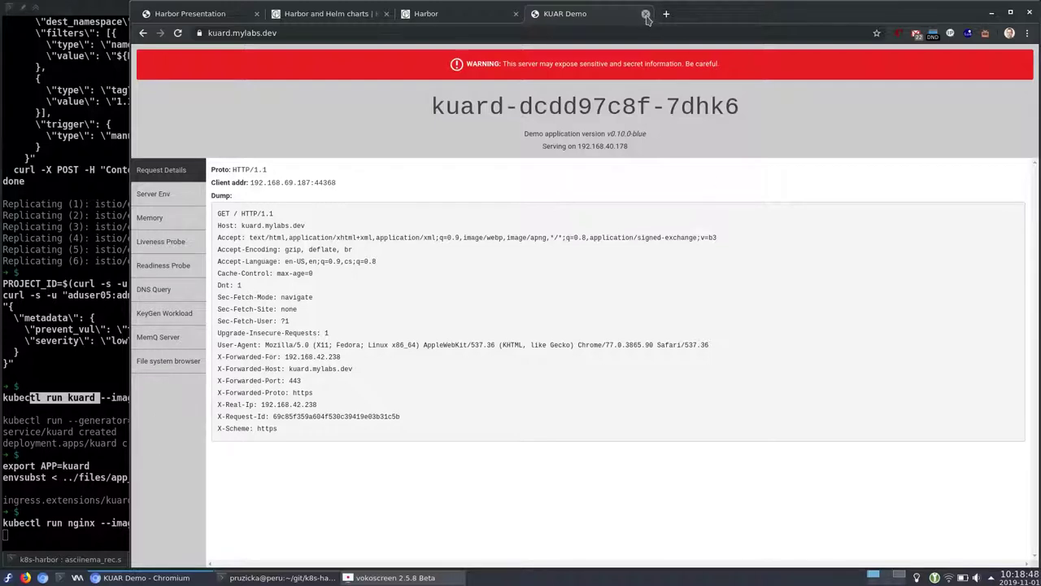
Point out the nginx command's image reference harbor.${MY_DOMAIN}/library/nginx:1.13.12
{"action": "left_click", "coordinate": [447, 13]}
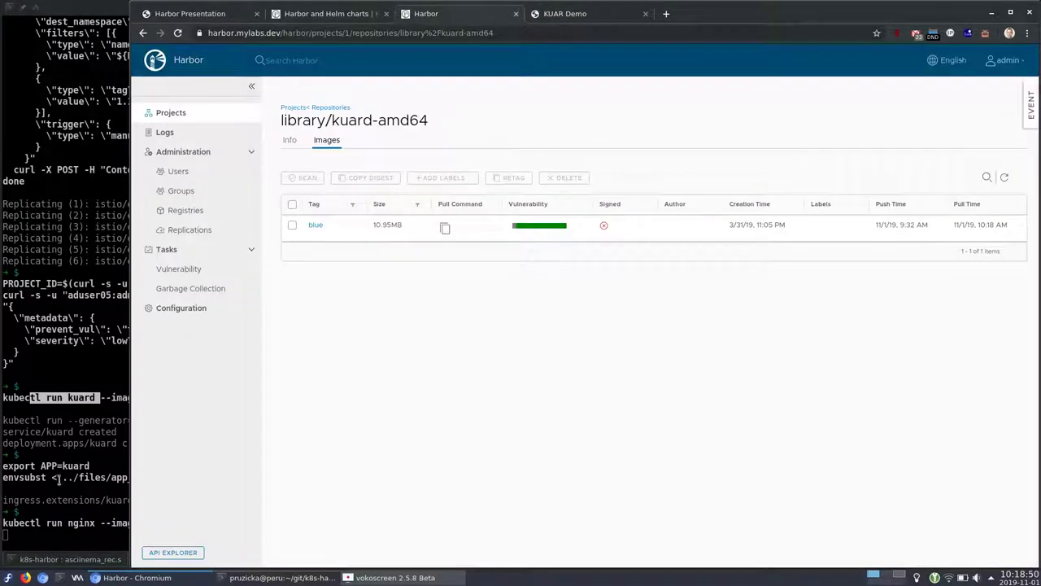
{"action": "left_click", "coordinate": [58, 480]}
{"action": "double_click", "coordinate": [176, 522]}
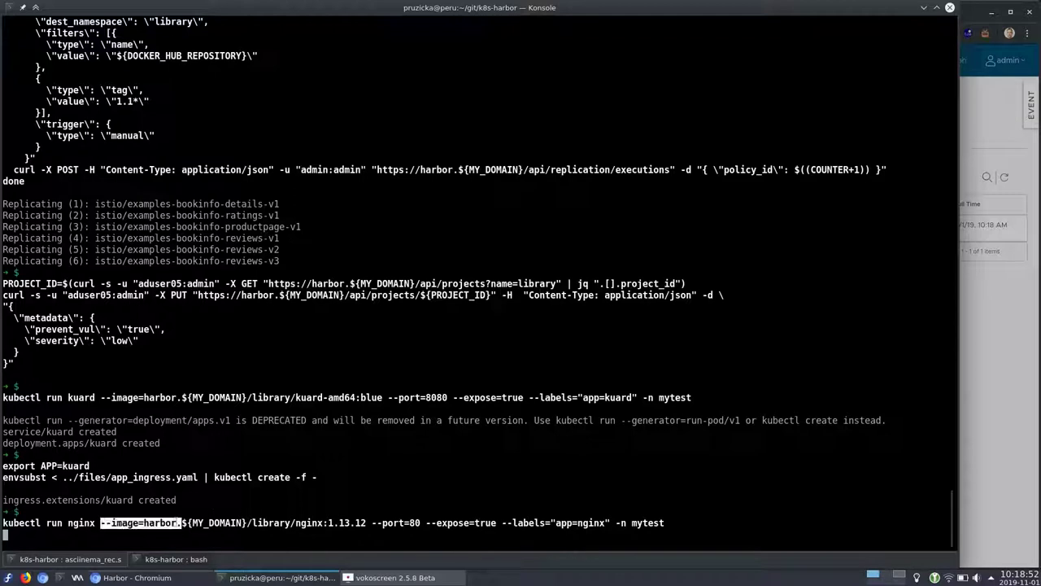
{"action": "left_click_drag", "start_coordinate": [364, 522], "coordinate": [145, 522]}
{"action": "key", "text": "alt+Tab"}
Check library/nginx tag 1.13.12's Low vulnerability severity in Harbor
{"action": "left_click", "coordinate": [330, 108]}
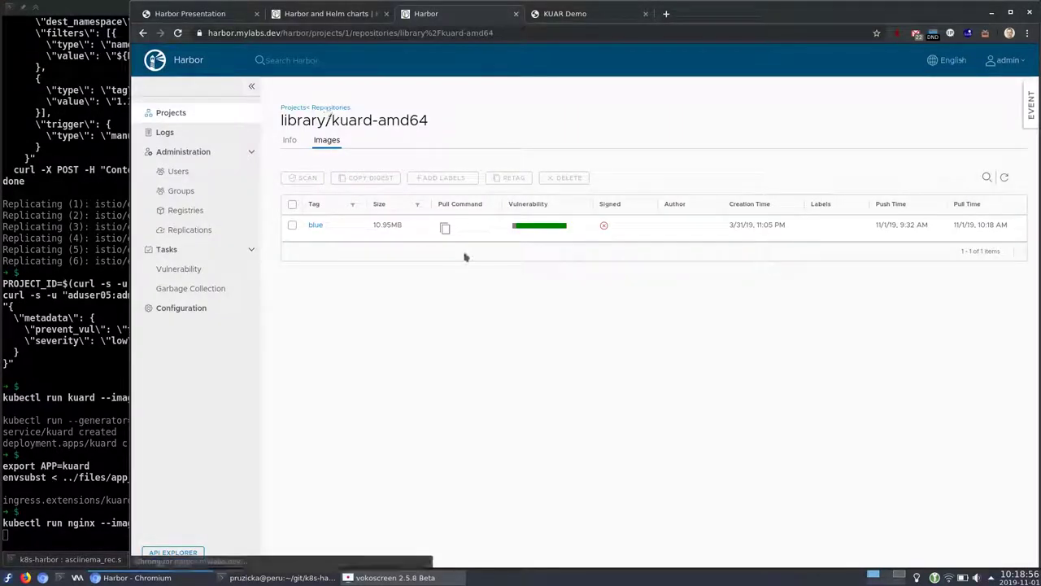
{"action": "left_click", "coordinate": [343, 379]}
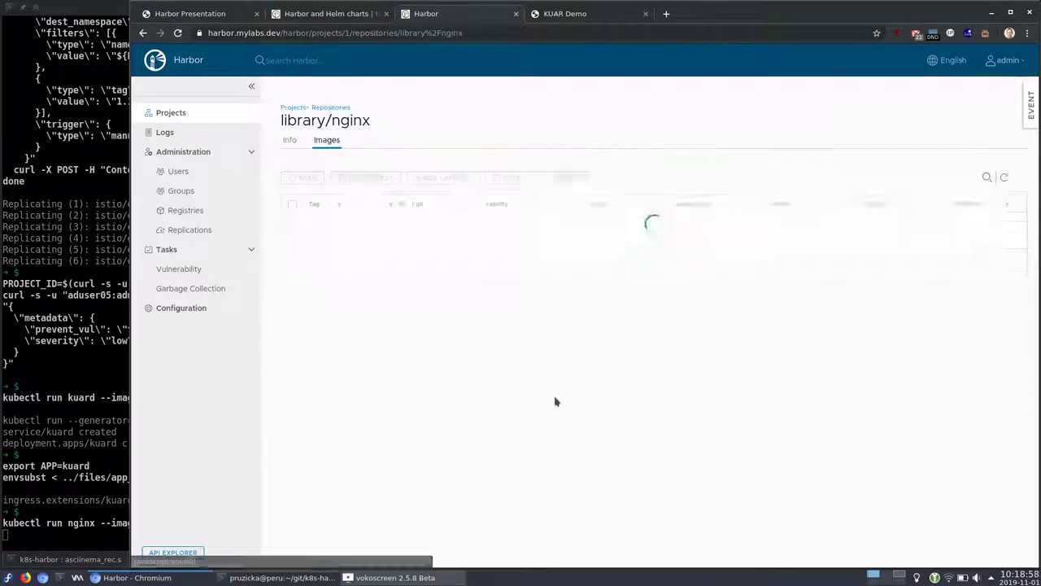
{"action": "mouse_move", "coordinate": [480, 234]}
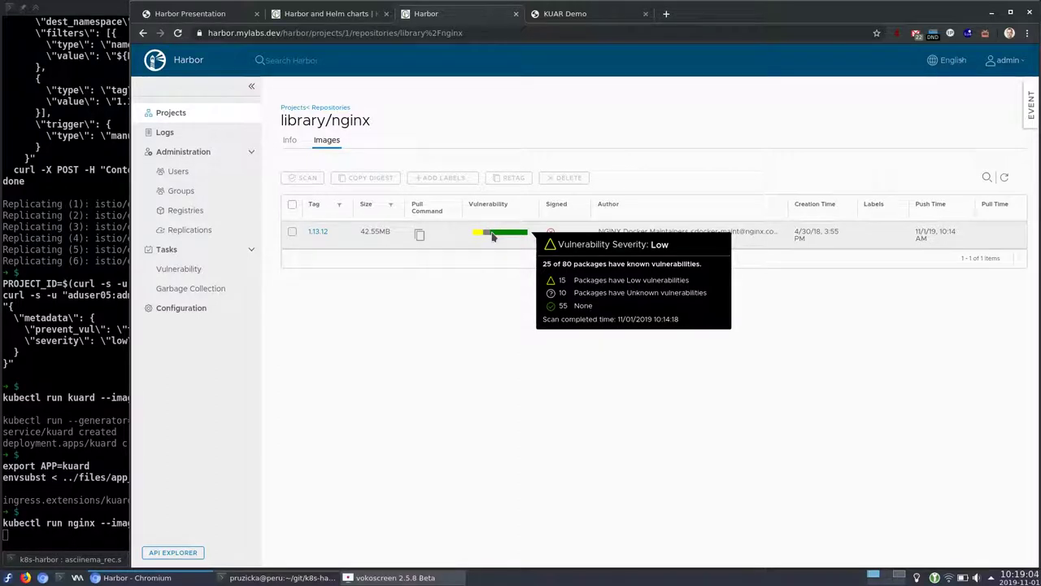
{"action": "left_click", "coordinate": [96, 310]}
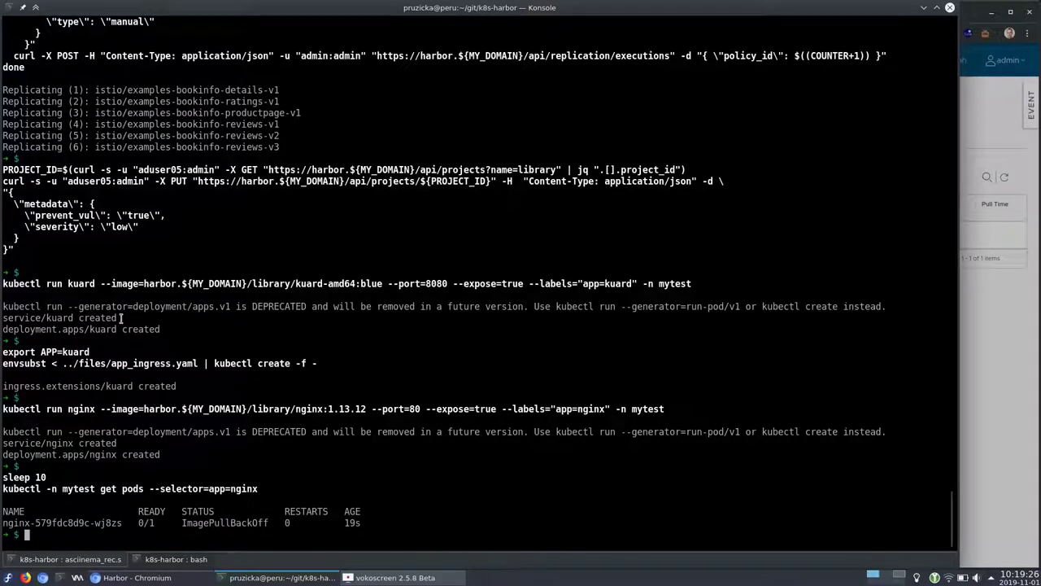
Highlight the nginx pod's 0/1 ImagePullBackOff status and the low-severity threshold pull error
{"action": "mouse_move", "coordinate": [135, 524]}
{"action": "left_mouse_down"}
{"action": "mouse_move", "coordinate": [146, 535]}
{"action": "mouse_move", "coordinate": [155, 525]}
{"action": "left_mouse_up"}
{"action": "double_click", "coordinate": [213, 524]}
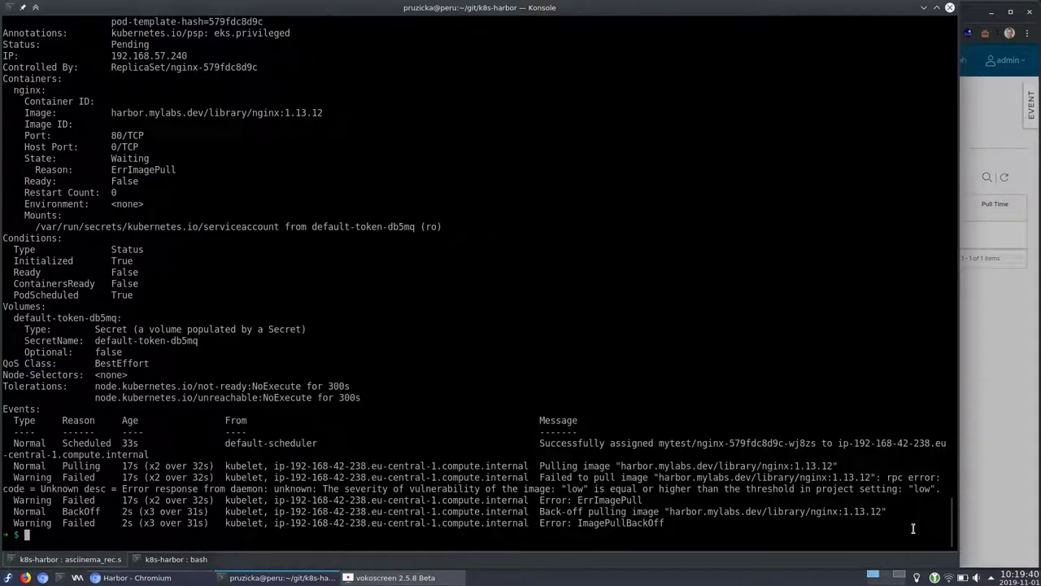
{"action": "left_click_drag", "start_coordinate": [687, 524], "coordinate": [528, 470]}
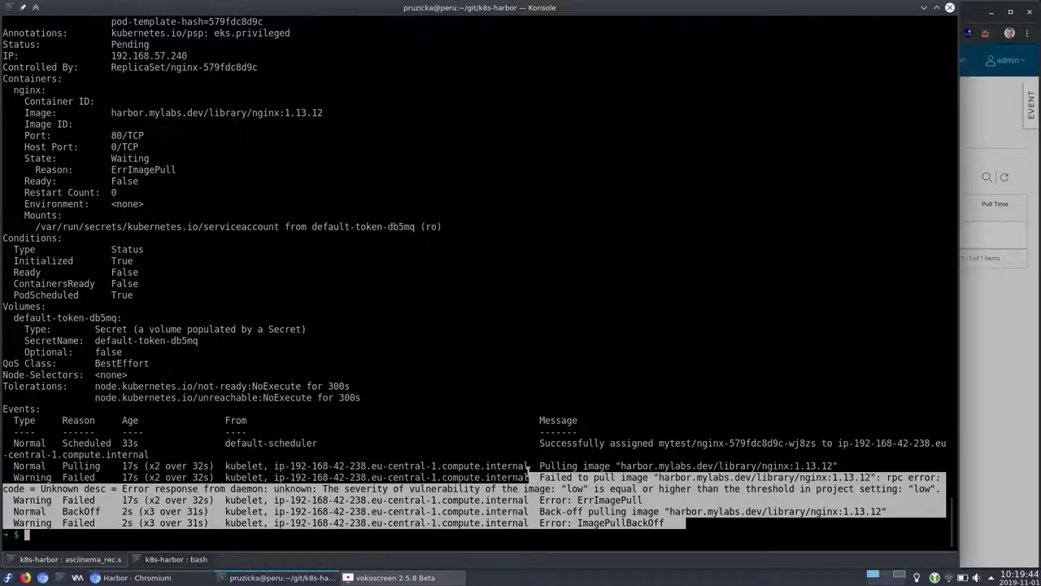
{"action": "left_click", "coordinate": [624, 478]}
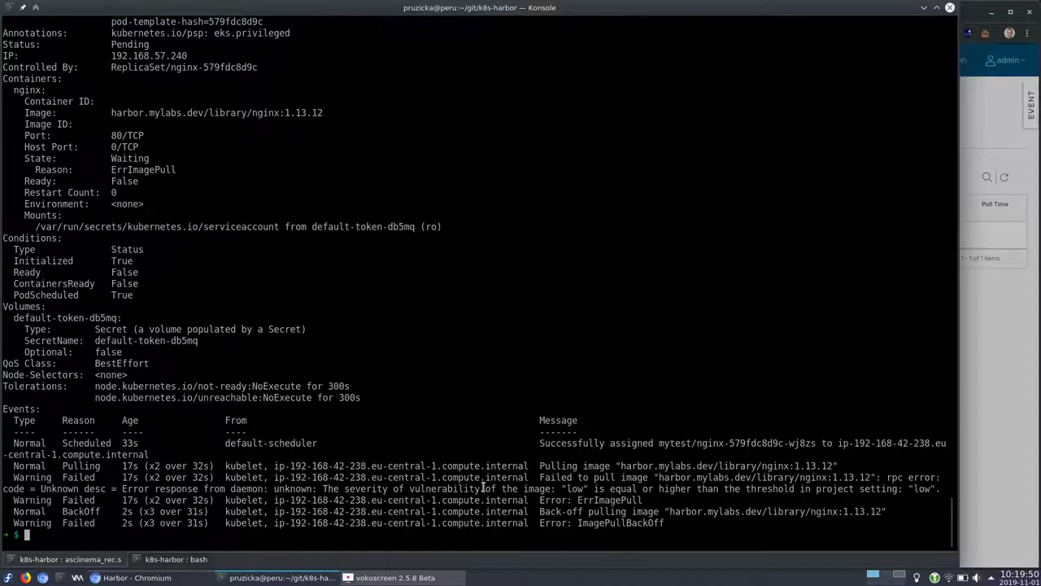
{"action": "left_click_drag", "start_coordinate": [320, 488], "coordinate": [944, 488]}
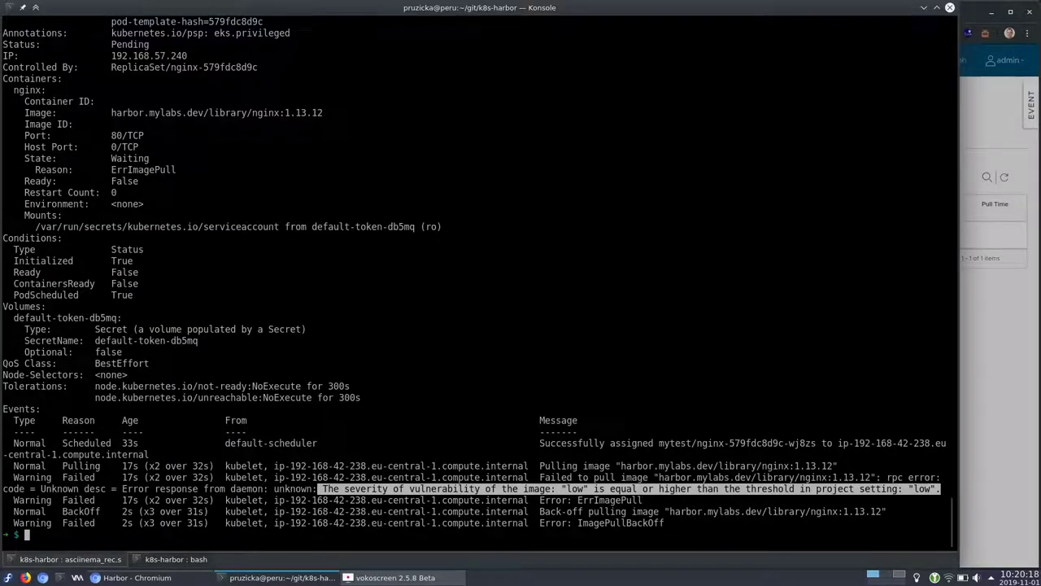
Clear the terminal and bring up Harbor's Projects list
{"action": "key", "text": "ctrl+l"}
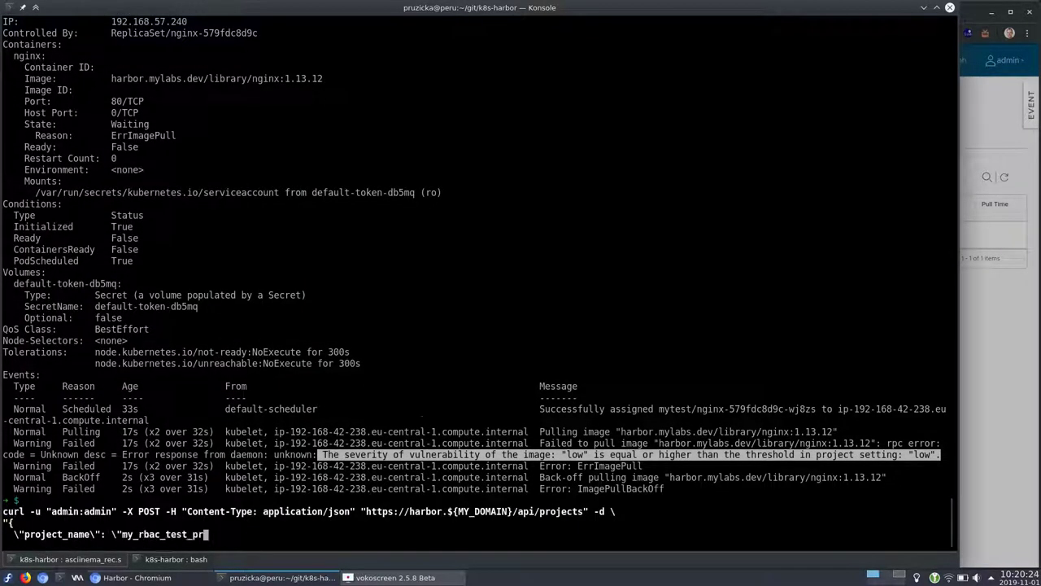
{"action": "left_click", "coordinate": [972, 488]}
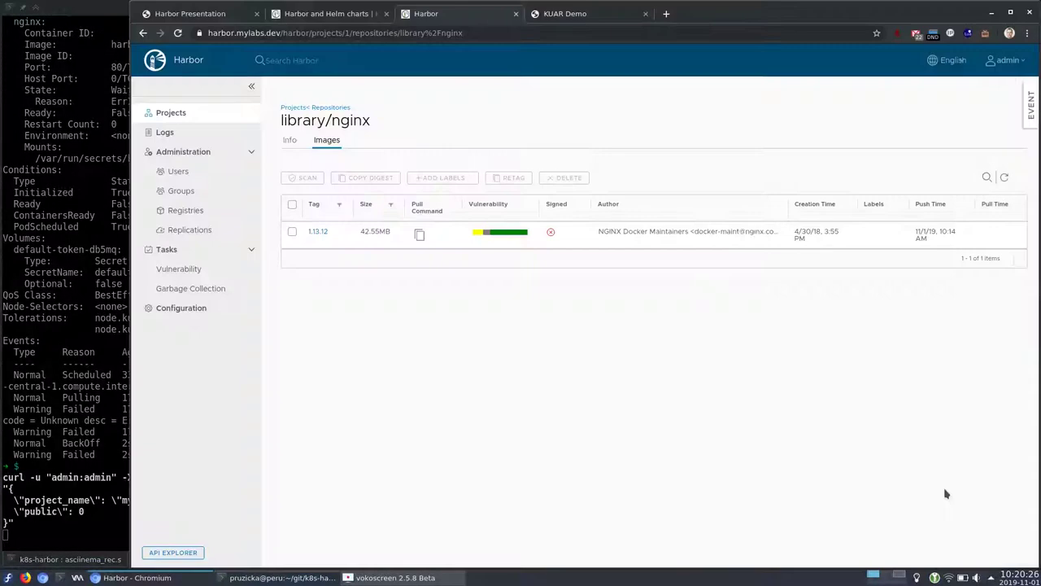
{"action": "key", "text": "alt+Tab"}
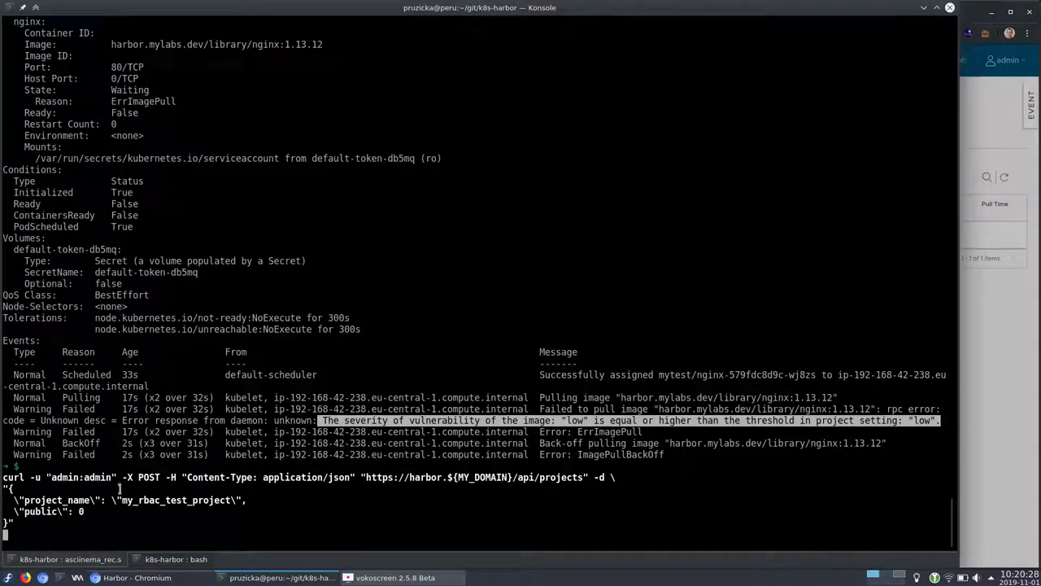
{"action": "key", "text": "alt+Tab"}
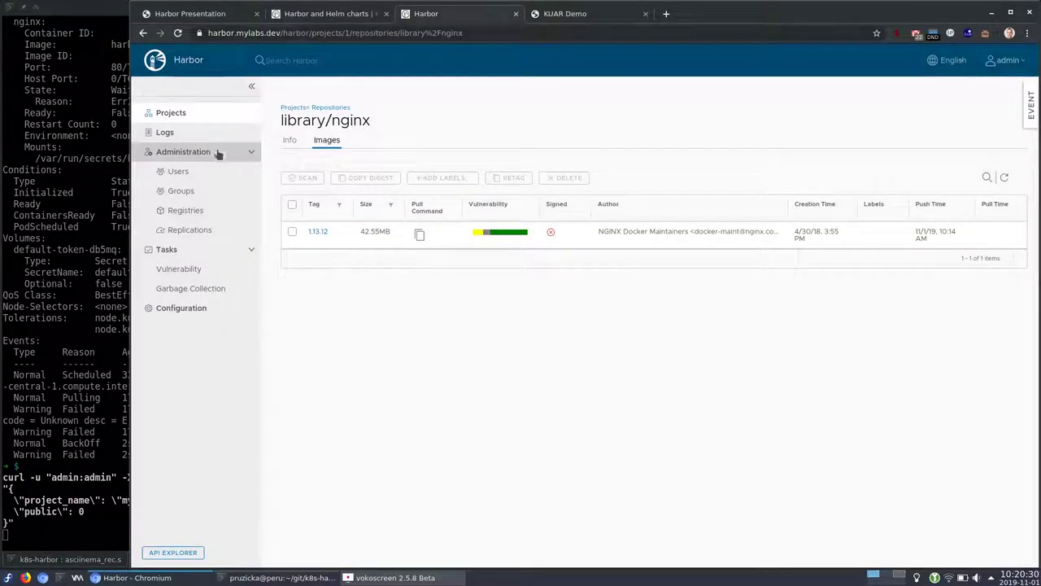
{"action": "left_click", "coordinate": [188, 116]}
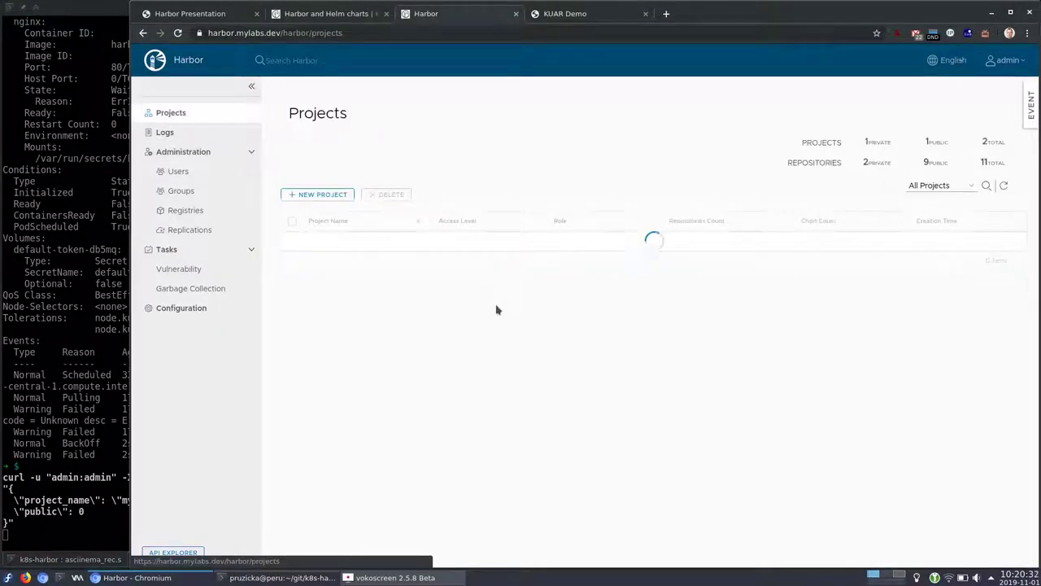
Run the curl POST creating private project my_rbac_test_project, then refresh the Projects list
{"action": "key", "text": "alt+Tab"}
{"action": "key", "text": "alt+Tab"}
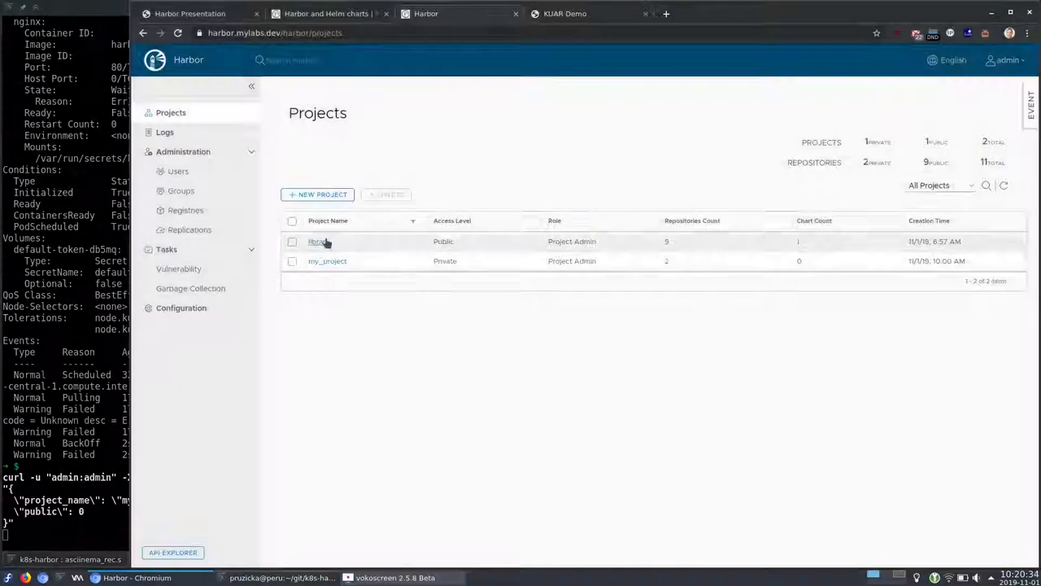
{"action": "key", "text": "alt+Tab"}
{"action": "key", "text": "Return"}
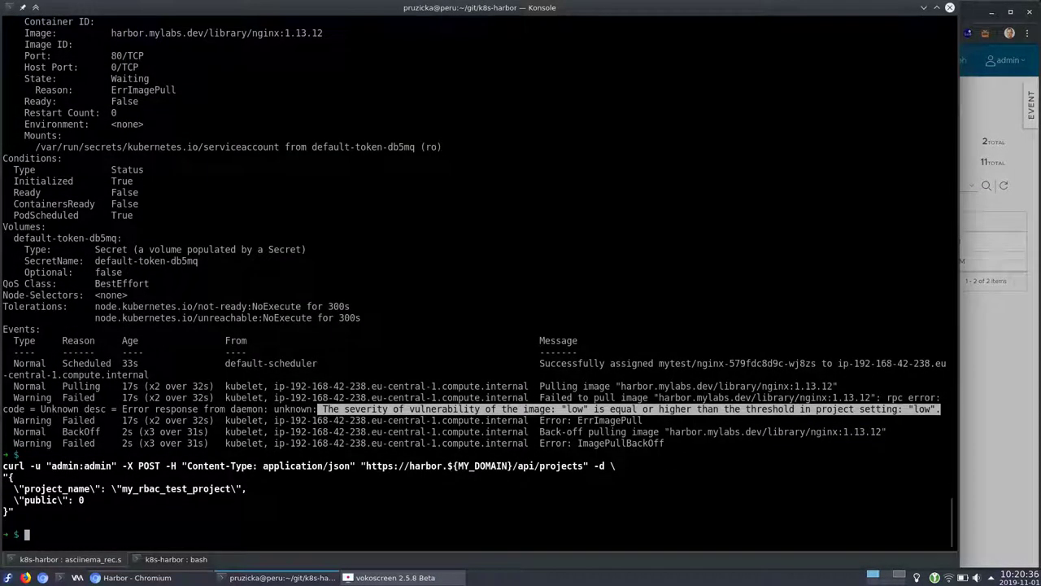
{"action": "key", "text": "alt+Tab"}
{"action": "key", "text": "F5"}
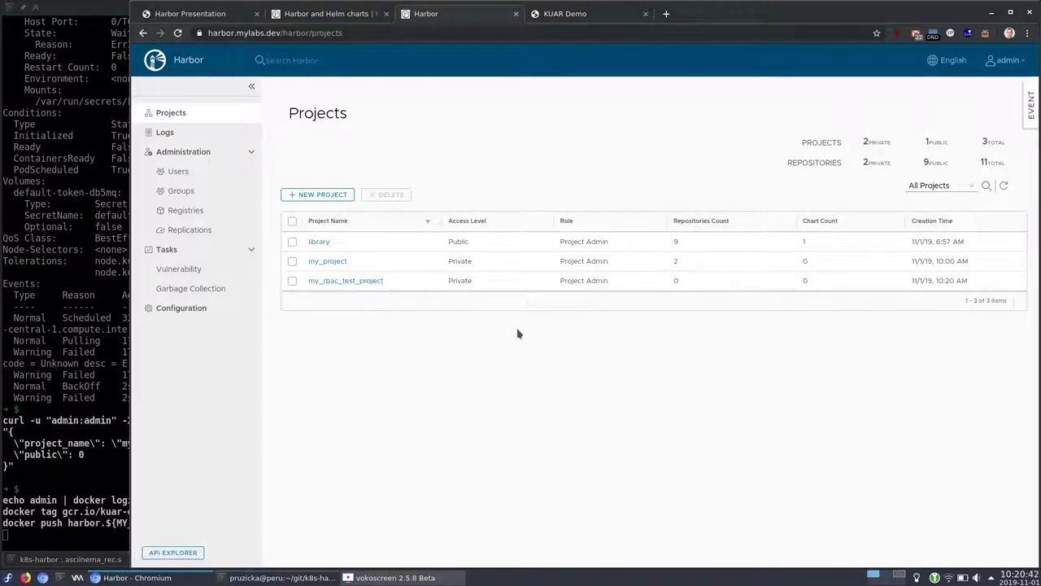
Open my_rbac_test_project's Repositories tab and refresh it, showing no repositories
{"action": "key", "text": "alt+Tab"}
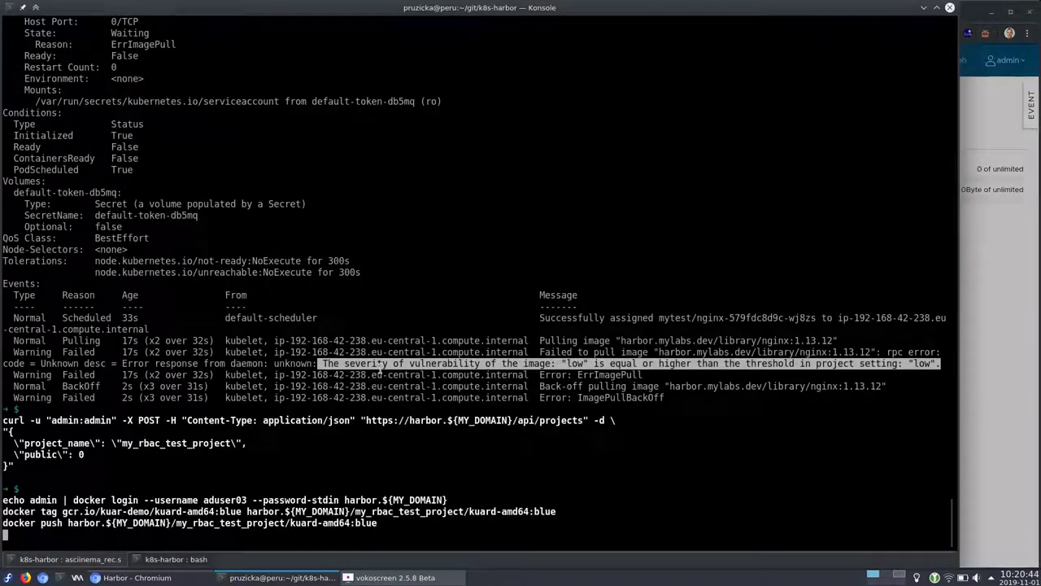
{"action": "key", "text": "alt+Tab"}
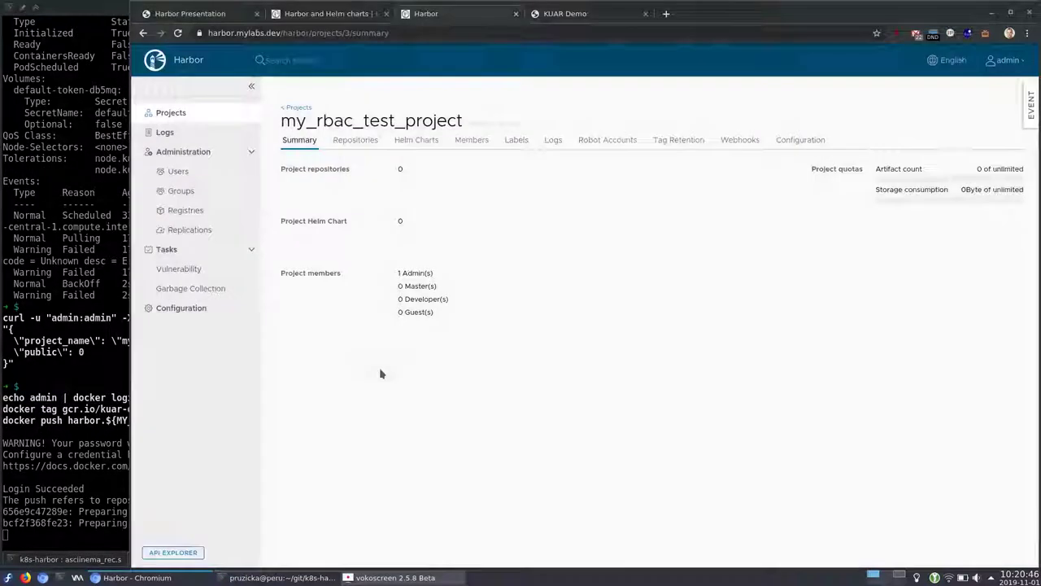
{"action": "left_click", "coordinate": [370, 140]}
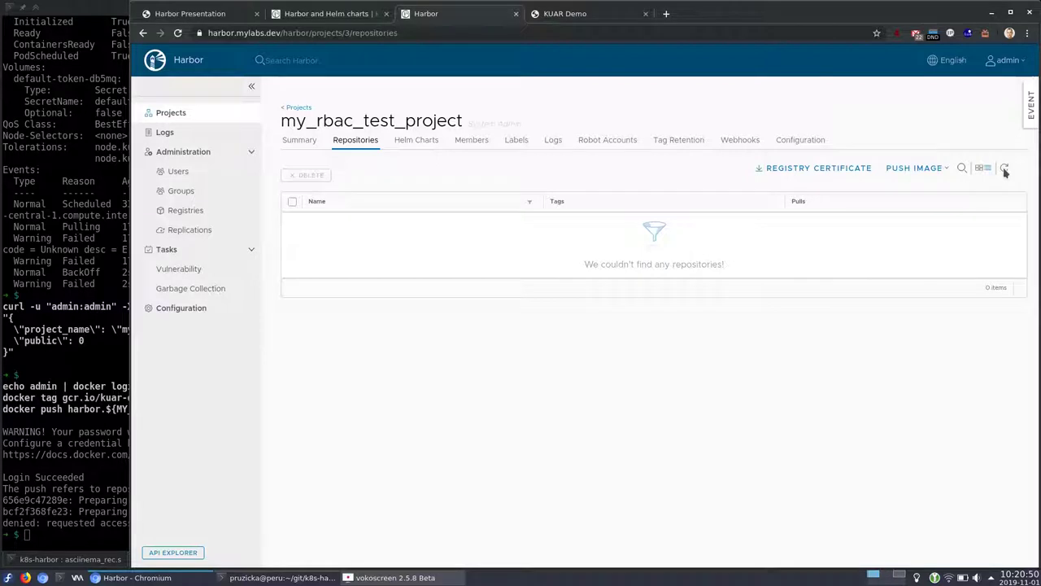
{"action": "key", "text": "alt+Tab"}
{"action": "key", "text": "alt+Tab"}
{"action": "left_click", "coordinate": [1005, 168]}
{"action": "key", "text": "alt+Tab"}
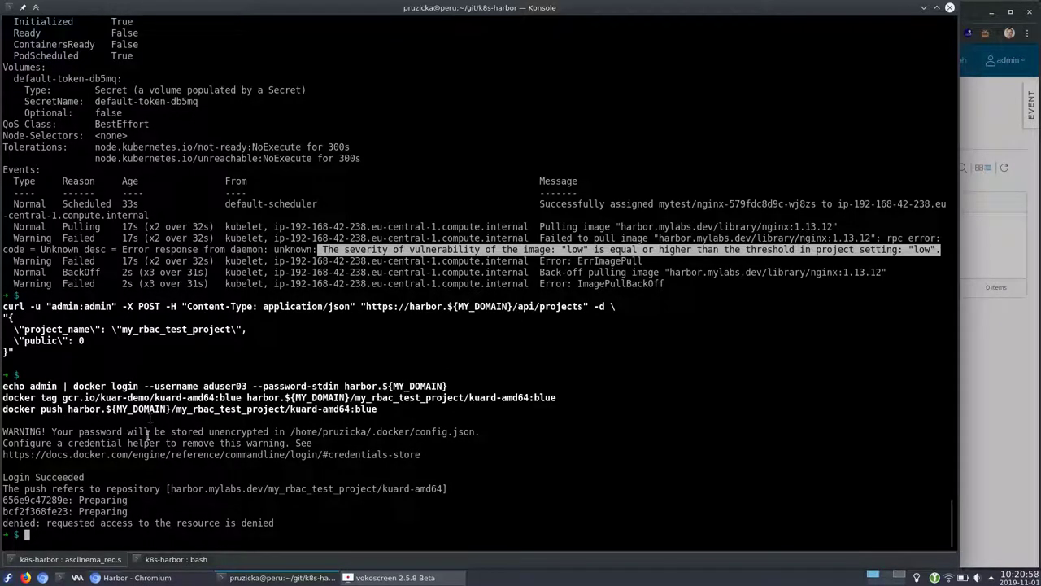
Highlight the push access-denied error and login username, then enter the PROJECT_ID curl lookup
{"action": "left_click_drag", "start_coordinate": [274, 525], "coordinate": [4, 525]}
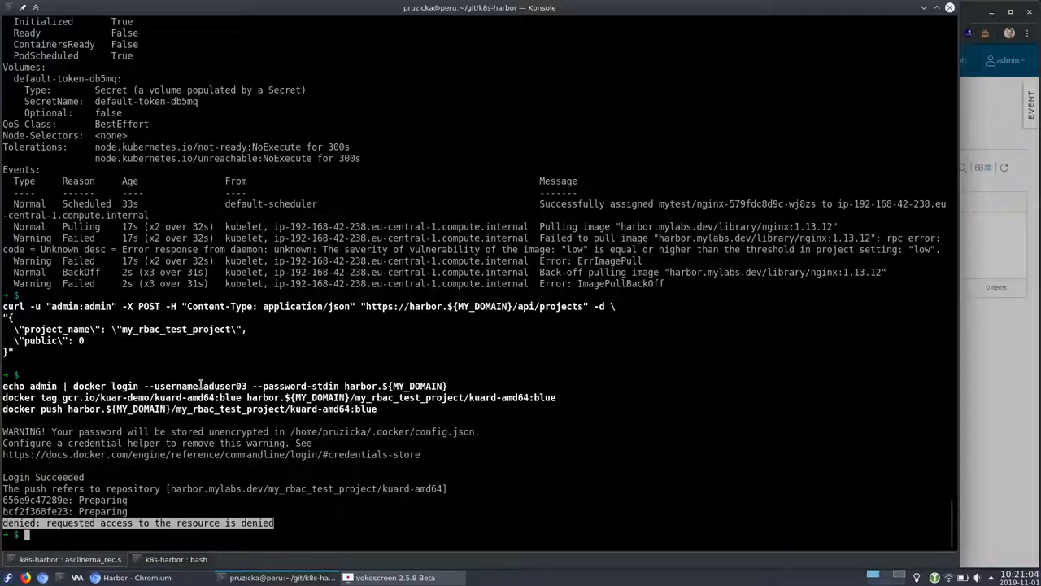
{"action": "left_click_drag", "start_coordinate": [204, 386], "coordinate": [246, 385]}
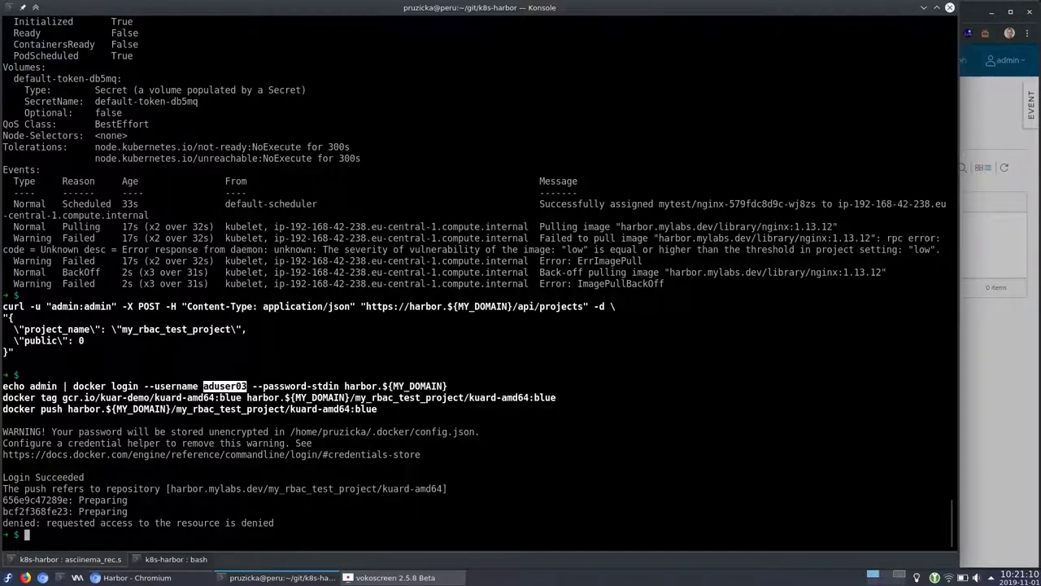
{"action": "key", "text": "alt+Tab"}
{"action": "key", "text": "alt+Tab"}
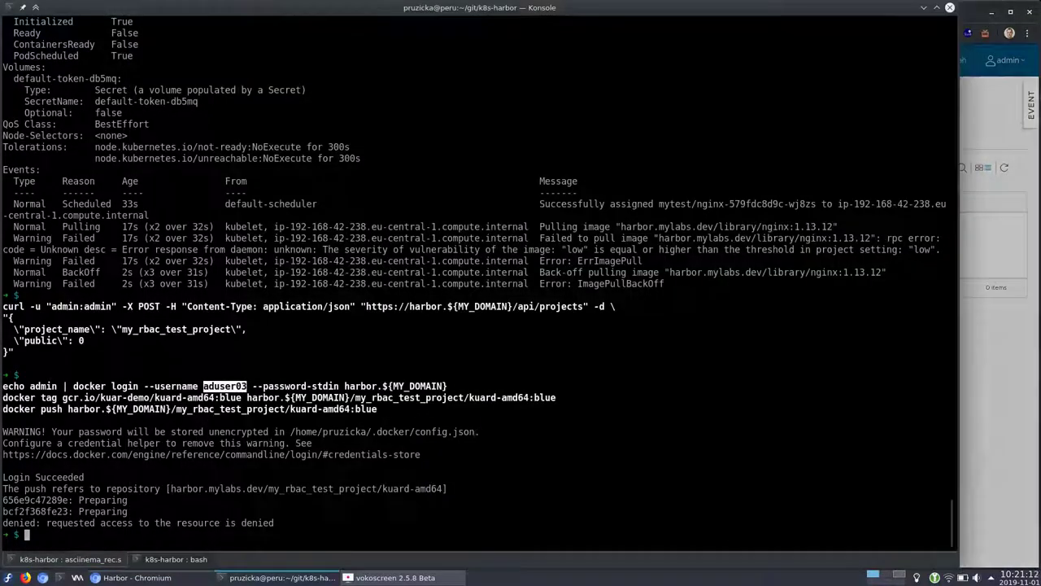
{"action": "type", "text": "PROJECT_ID=$(curl -s -u \"admin:admin\" -X GET \"https://ha"}
{"action": "key", "text": "alt+Tab"}
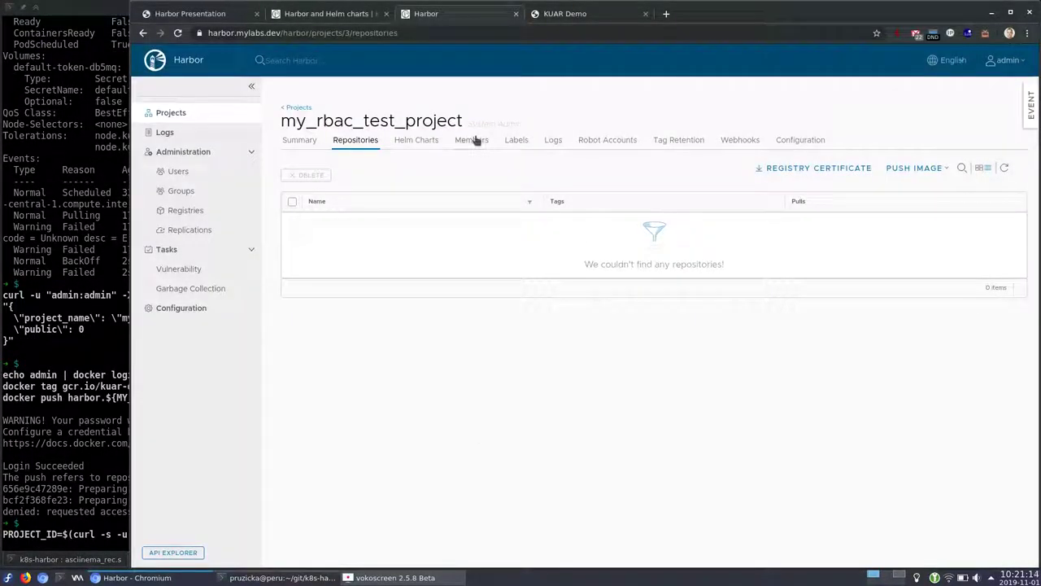
Open the project's Members tab, check the admin member, and cancel adding a user
{"action": "left_click", "coordinate": [476, 140]}
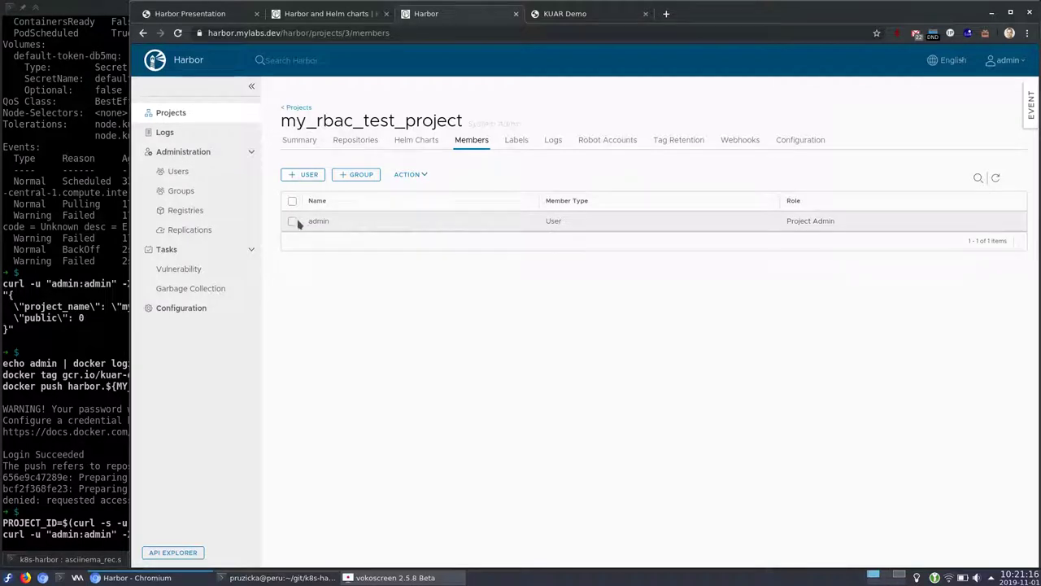
{"action": "double_click", "coordinate": [318, 221]}
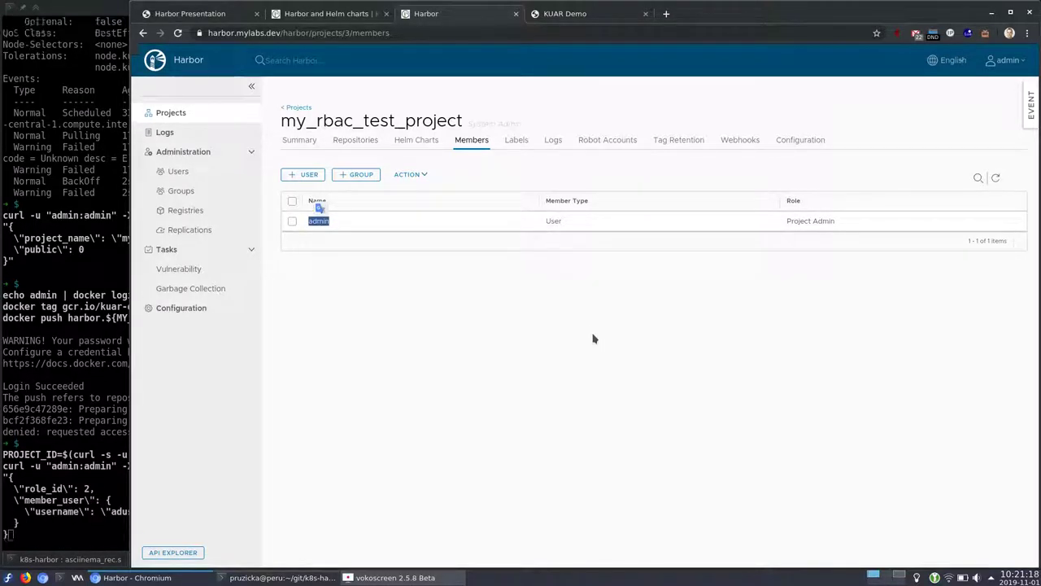
{"action": "left_click", "coordinate": [311, 175]}
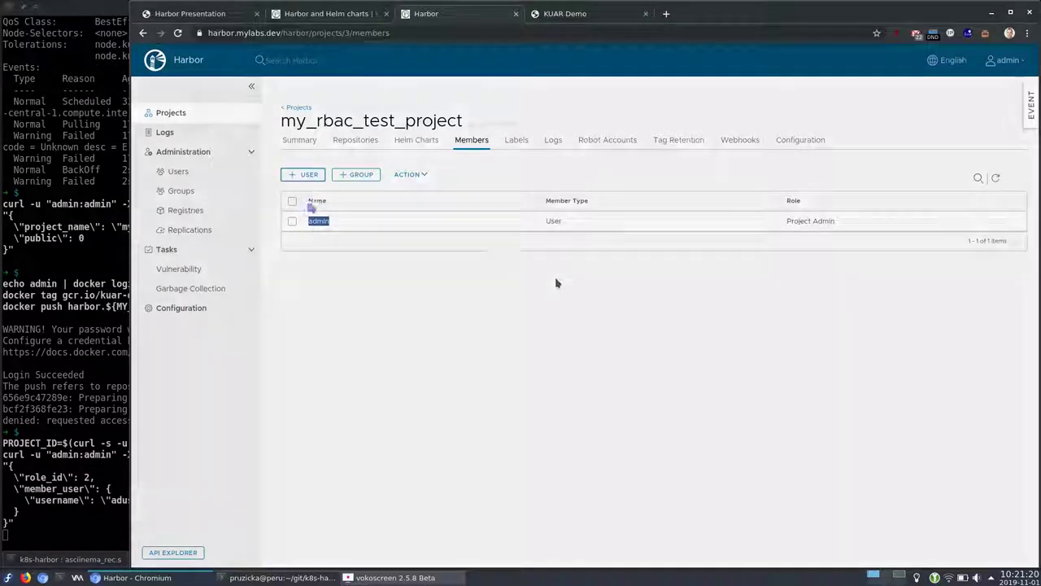
{"action": "left_click", "coordinate": [659, 394]}
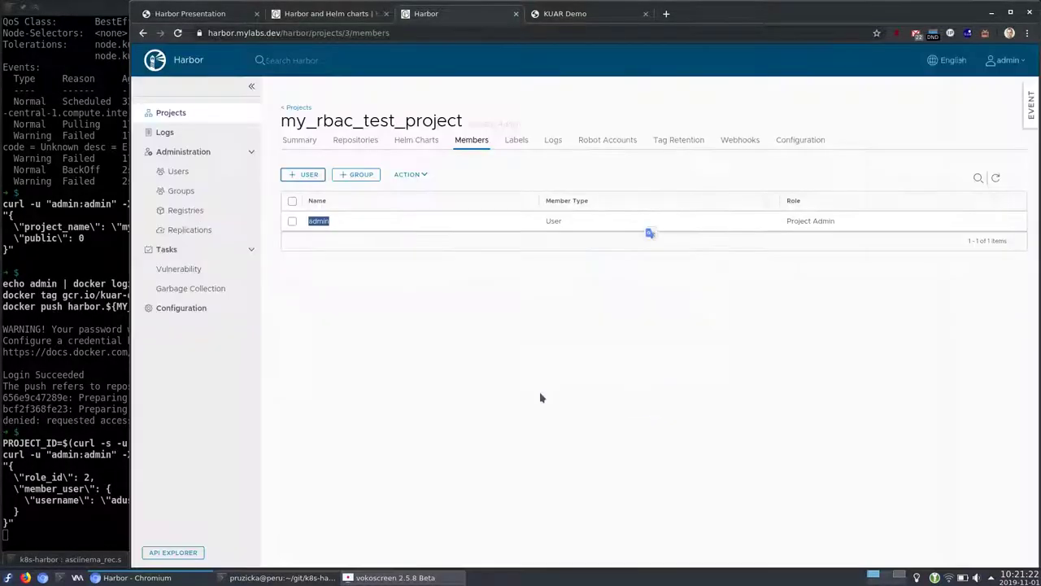
Refresh the member list to show the test user as Developer
{"action": "key", "text": "alt+Tab"}
{"action": "key", "text": "alt+Tab"}
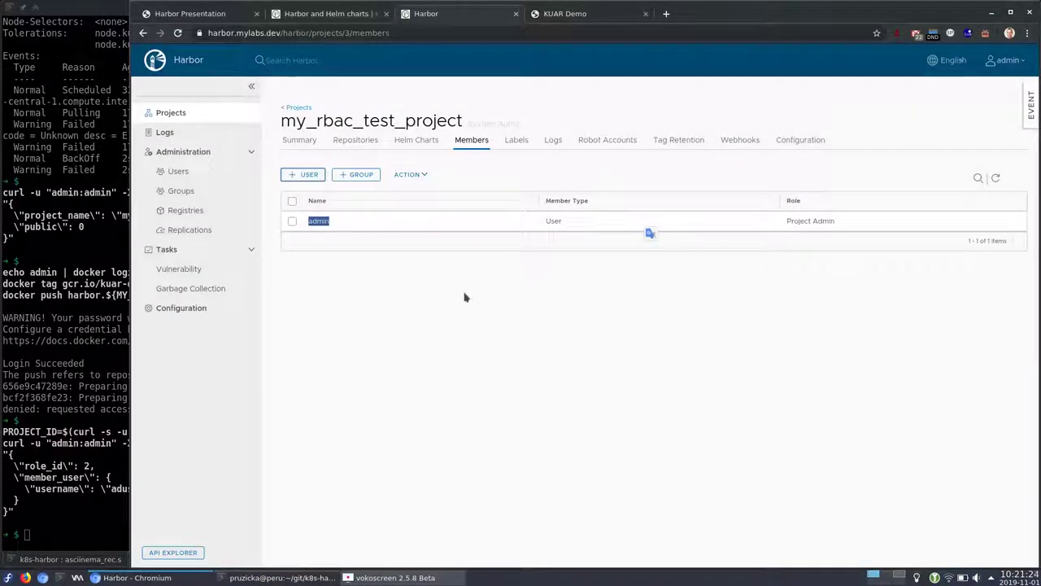
{"action": "left_click", "coordinate": [994, 179]}
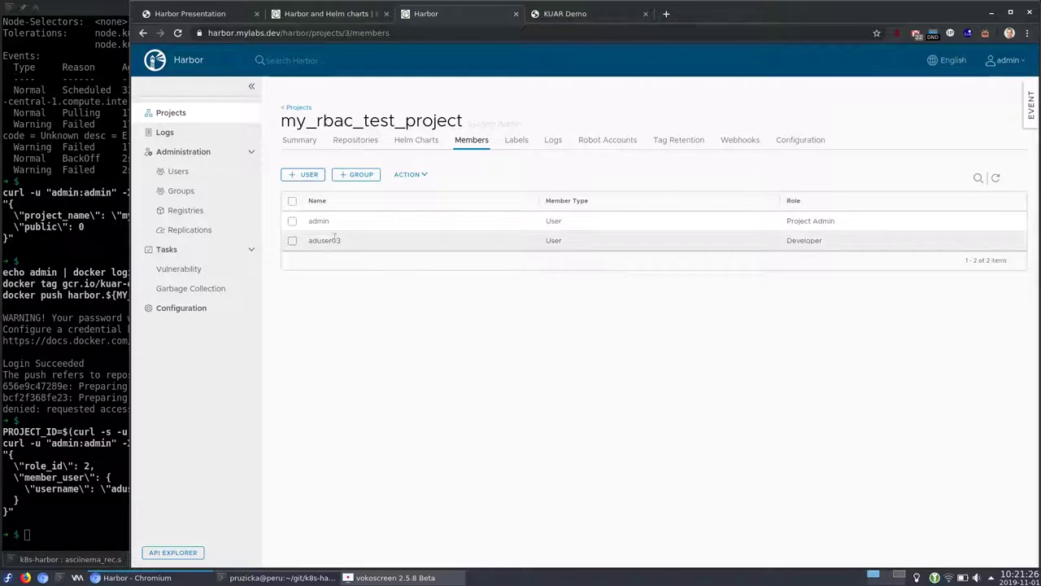
{"action": "left_click", "coordinate": [293, 242]}
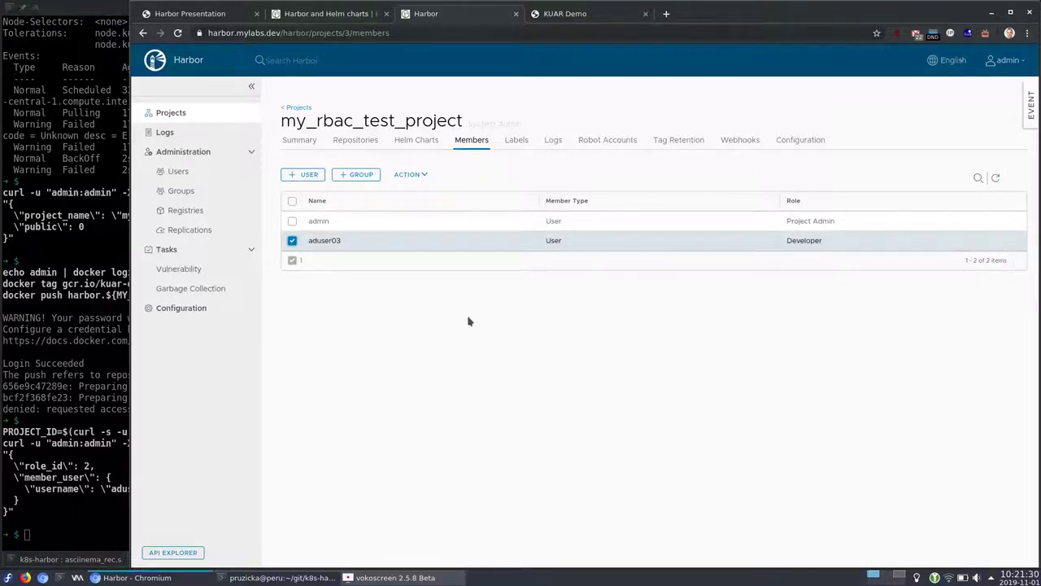
Rerun docker push of harbor.${MY_DOMAIN}/my_rbac_test_project/kuard-amd64:blue
{"action": "key", "text": "alt+Tab"}
{"action": "type", "text": "docker push harbor.${MY_DOMAIN}/my"}
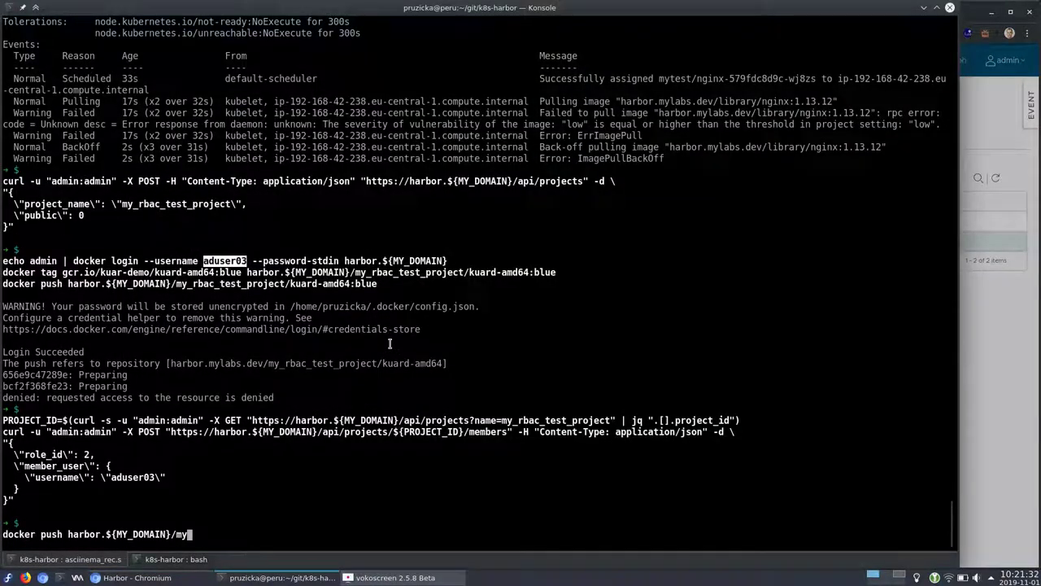
{"action": "type", "text": "_rbac_test_project/kuard-amd64:blue"}
{"action": "key", "text": "Return"}
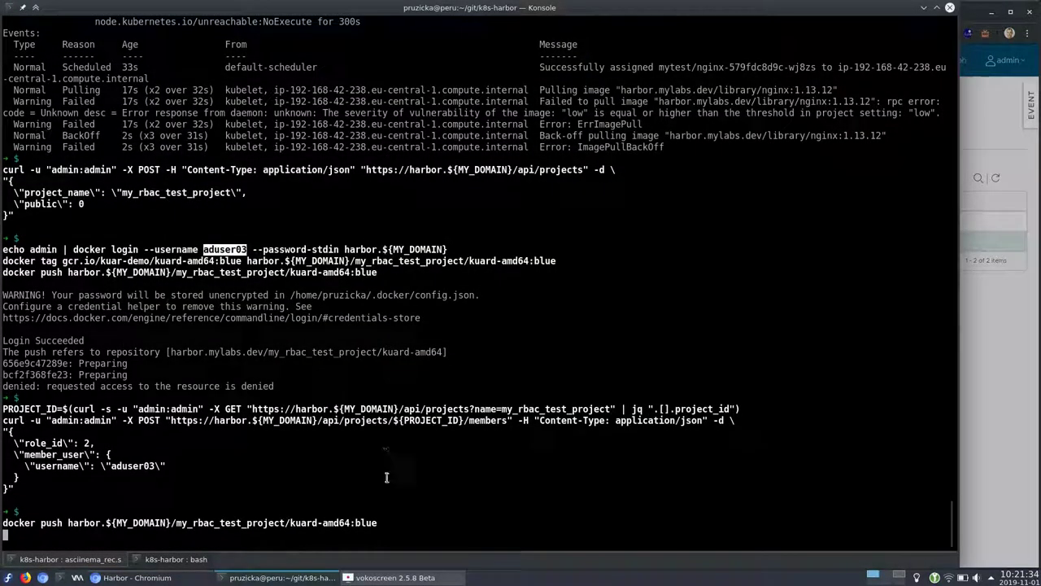
{"action": "left_click_drag", "start_coordinate": [382, 523], "coordinate": [3, 525]}
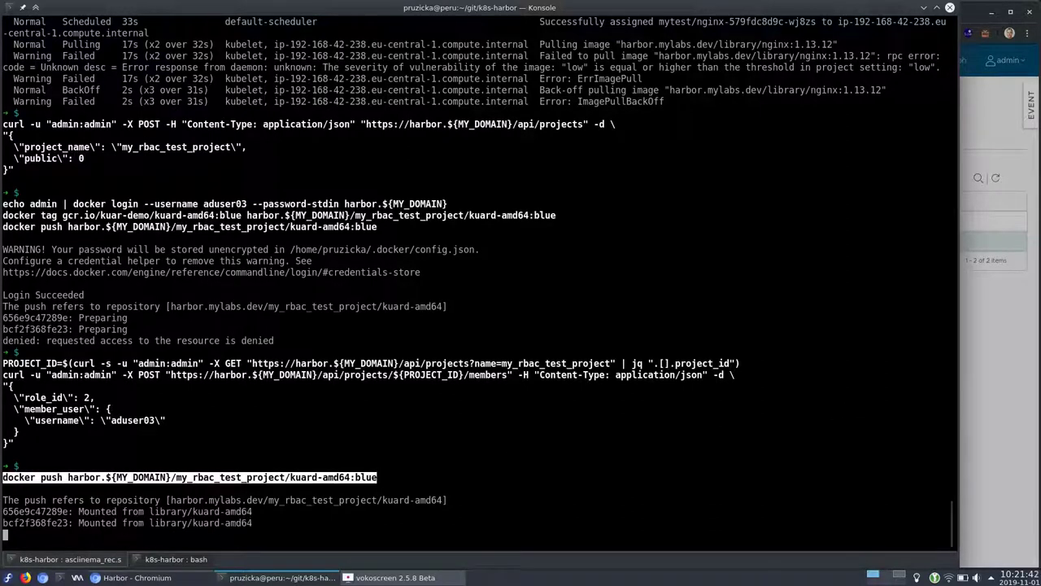
Open the kuard-amd64 repository in my_rbac_test_project to view its blue image
{"action": "key", "text": "alt+Tab"}
{"action": "left_click", "coordinate": [415, 140]}
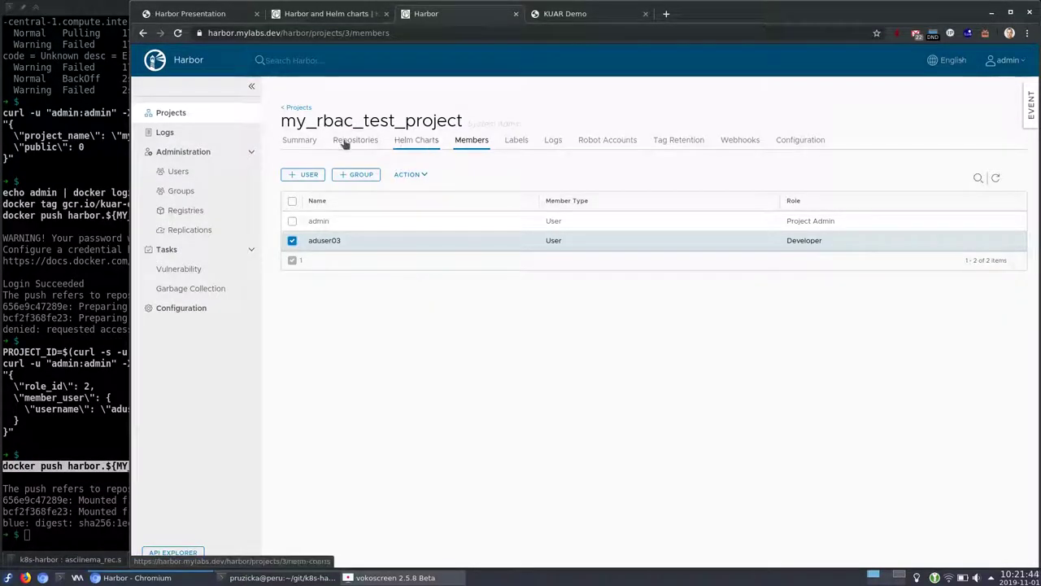
{"action": "left_click", "coordinate": [354, 140]}
{"action": "left_click", "coordinate": [366, 223]}
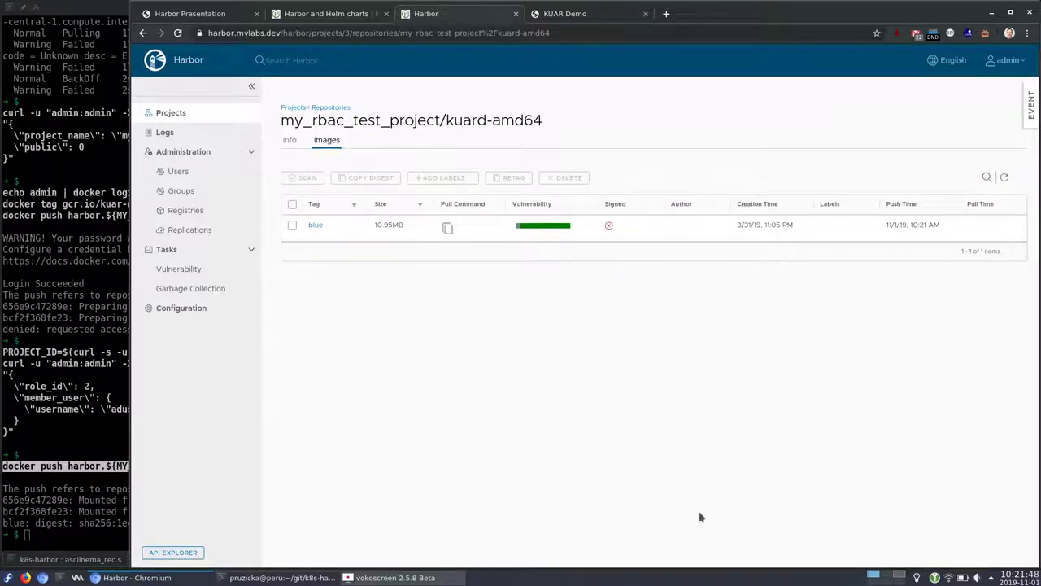
Run cd .. in the terminal to move up one directory
{"action": "key", "text": "alt+Tab"}
{"action": "type", "text": "cd .."}
{"action": "key", "text": "Return"}
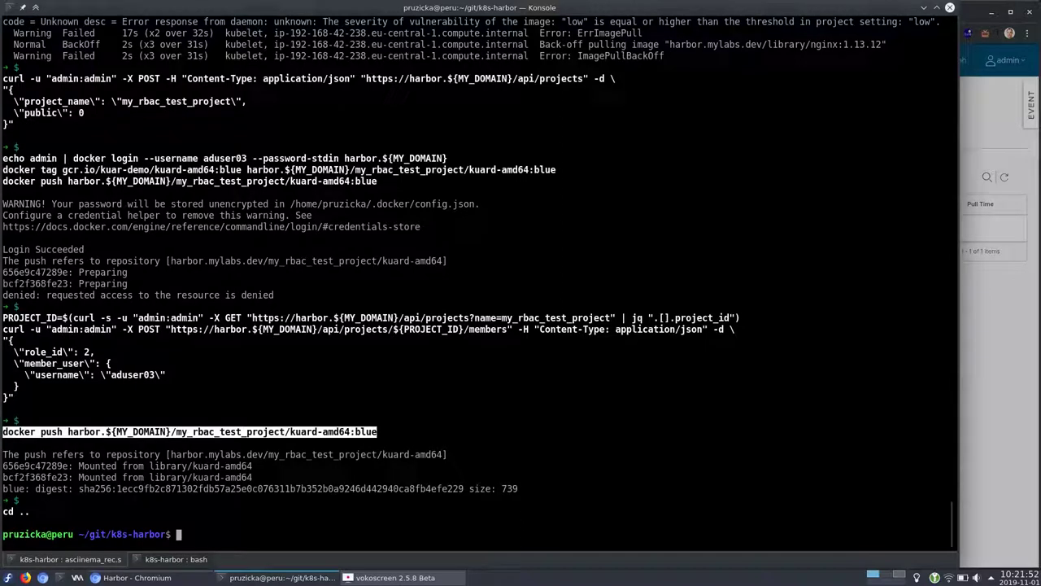
{"action": "key", "text": "alt+Tab"}
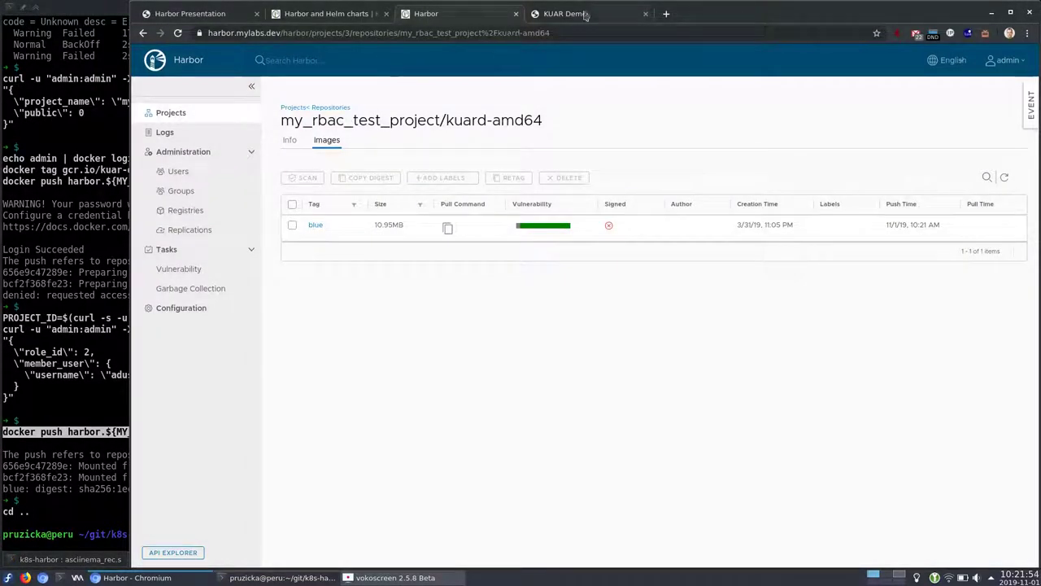